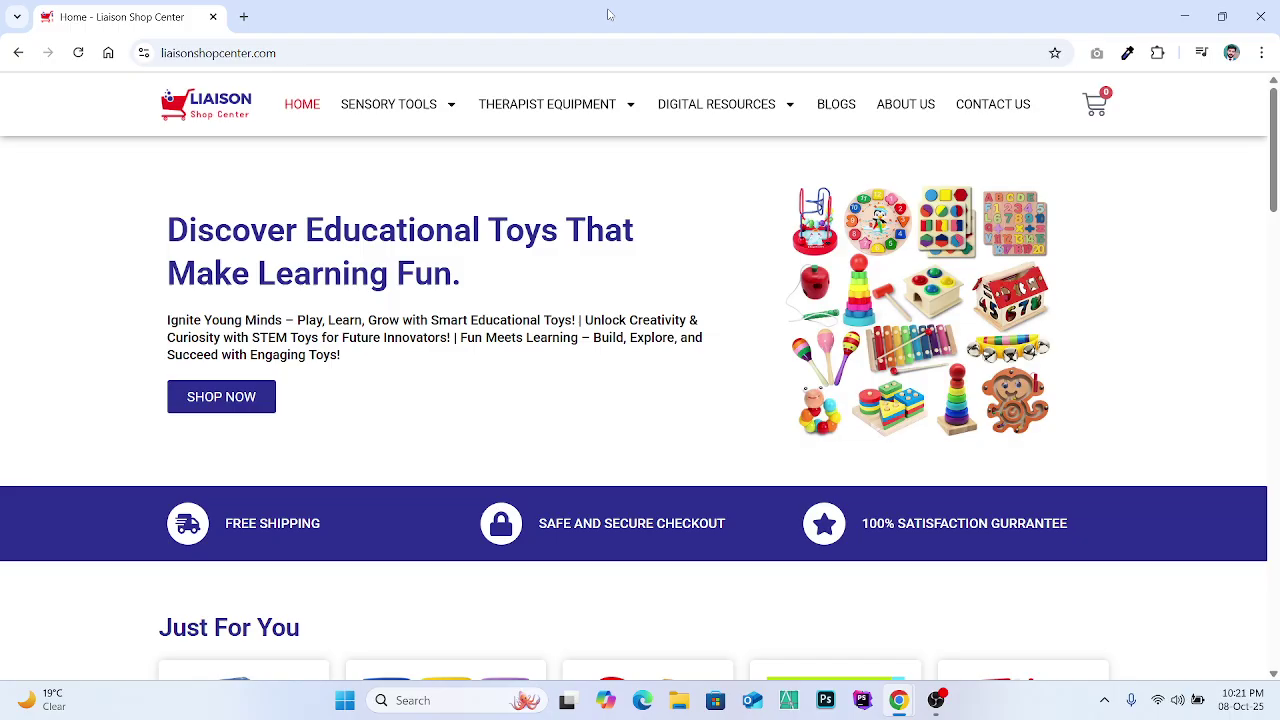
Step: Try to open the shop site's admin page at liaisonshopcenter.com/wp-admin.php
left_click(394, 50)
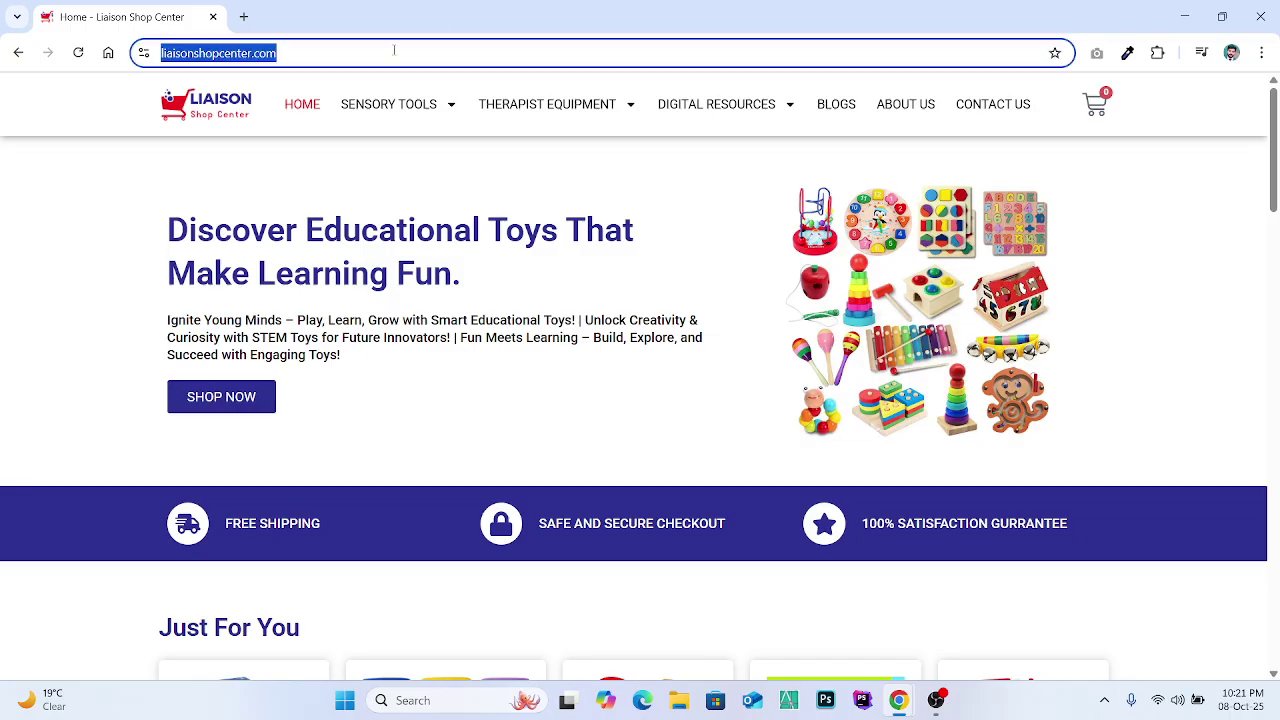
key("Return")
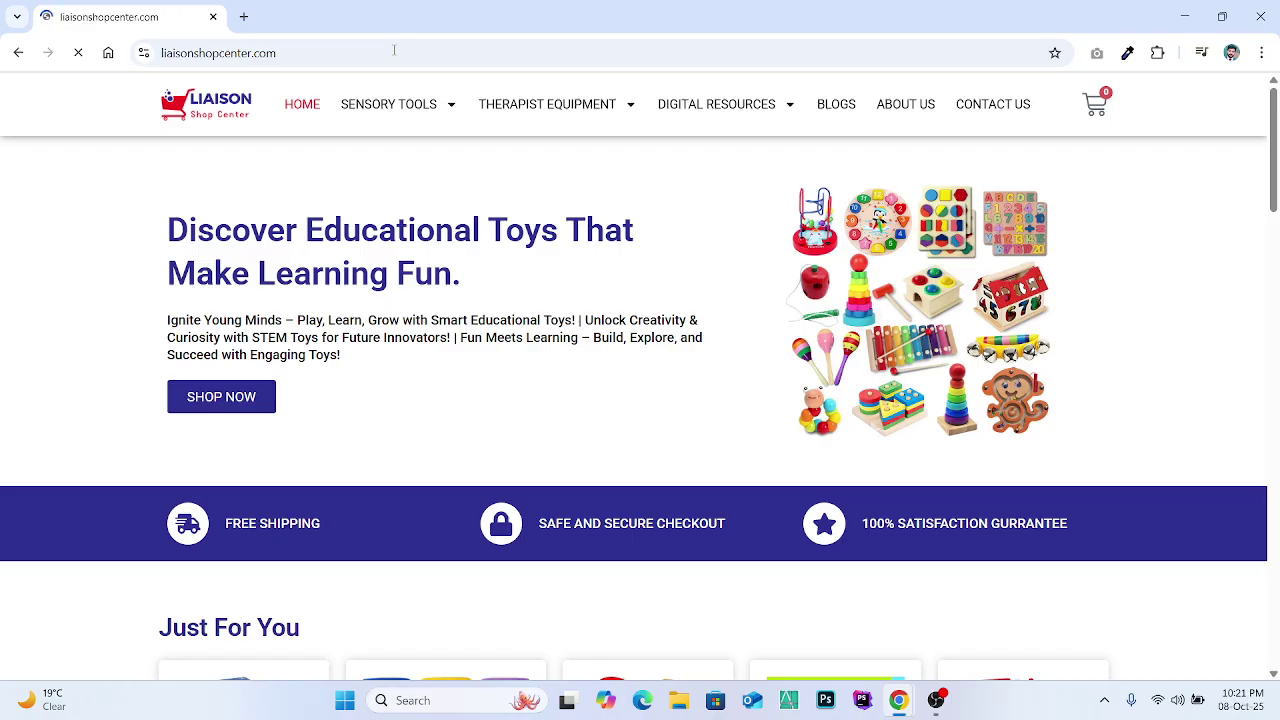
left_click(394, 50)
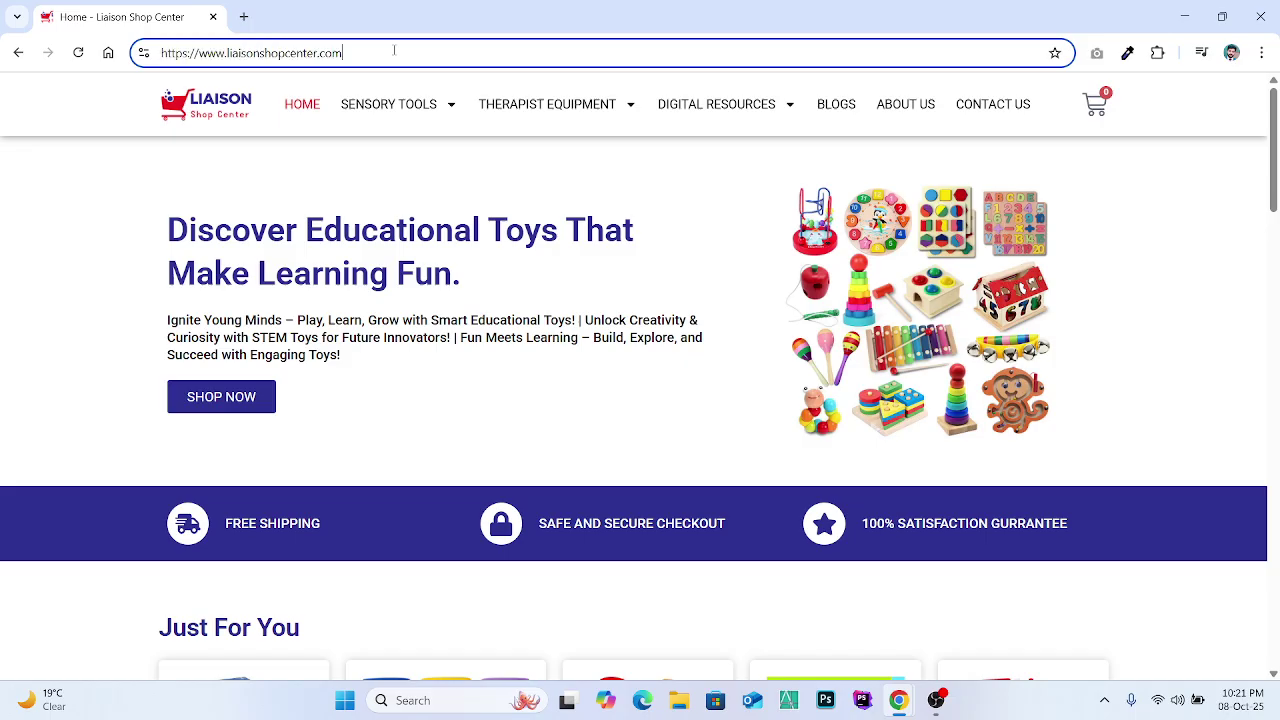
type("/wp-")
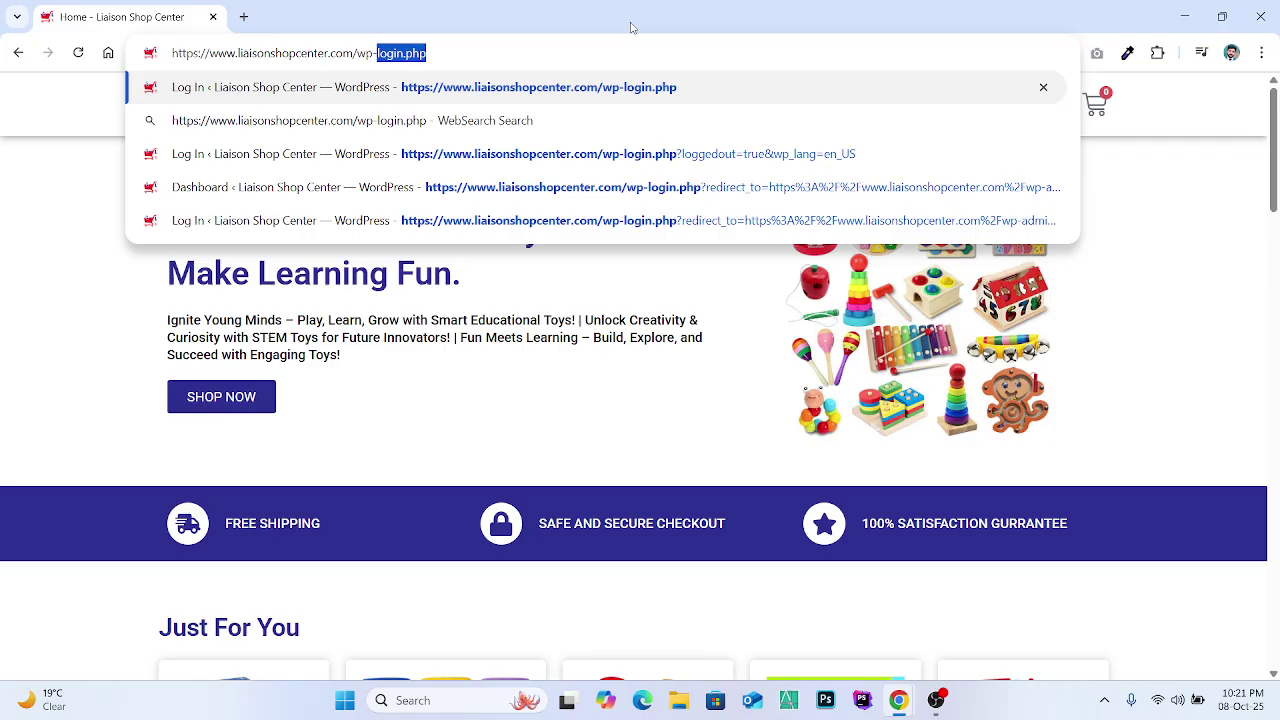
type("admin.php")
key("Return")
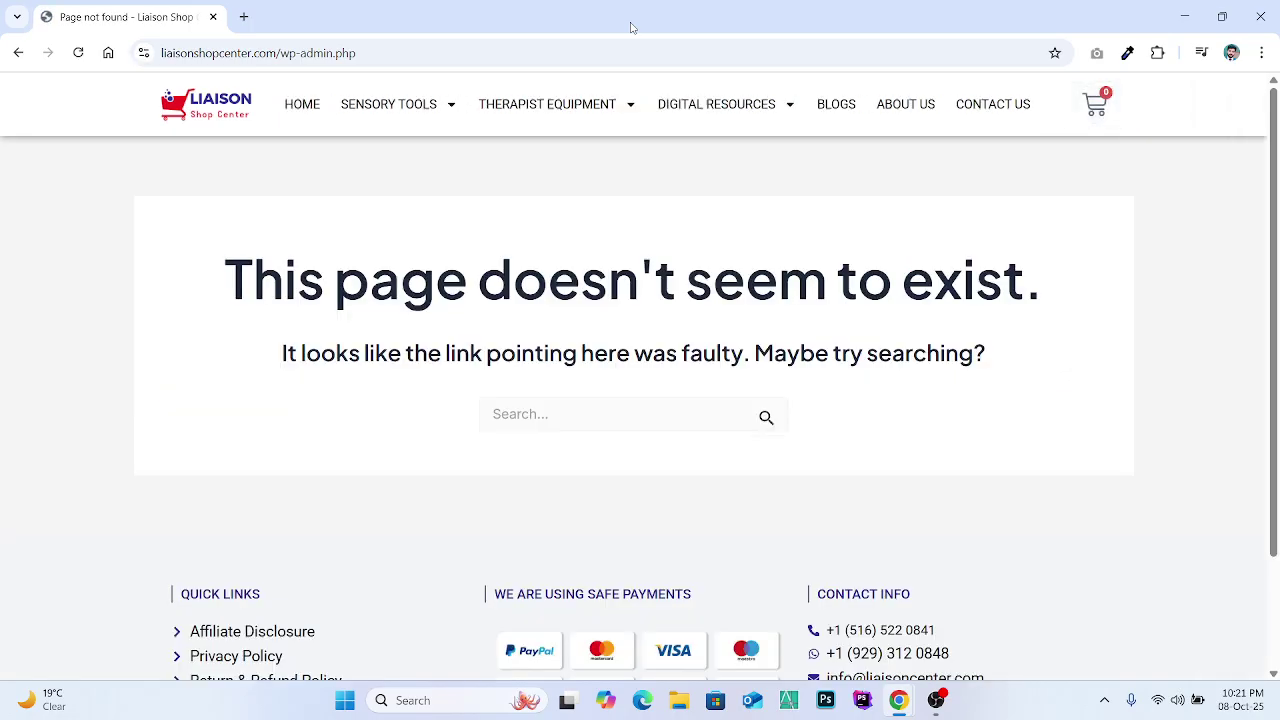
Step: Open the shop site's WordPress login page at /wp-login.php
left_click(503, 58)
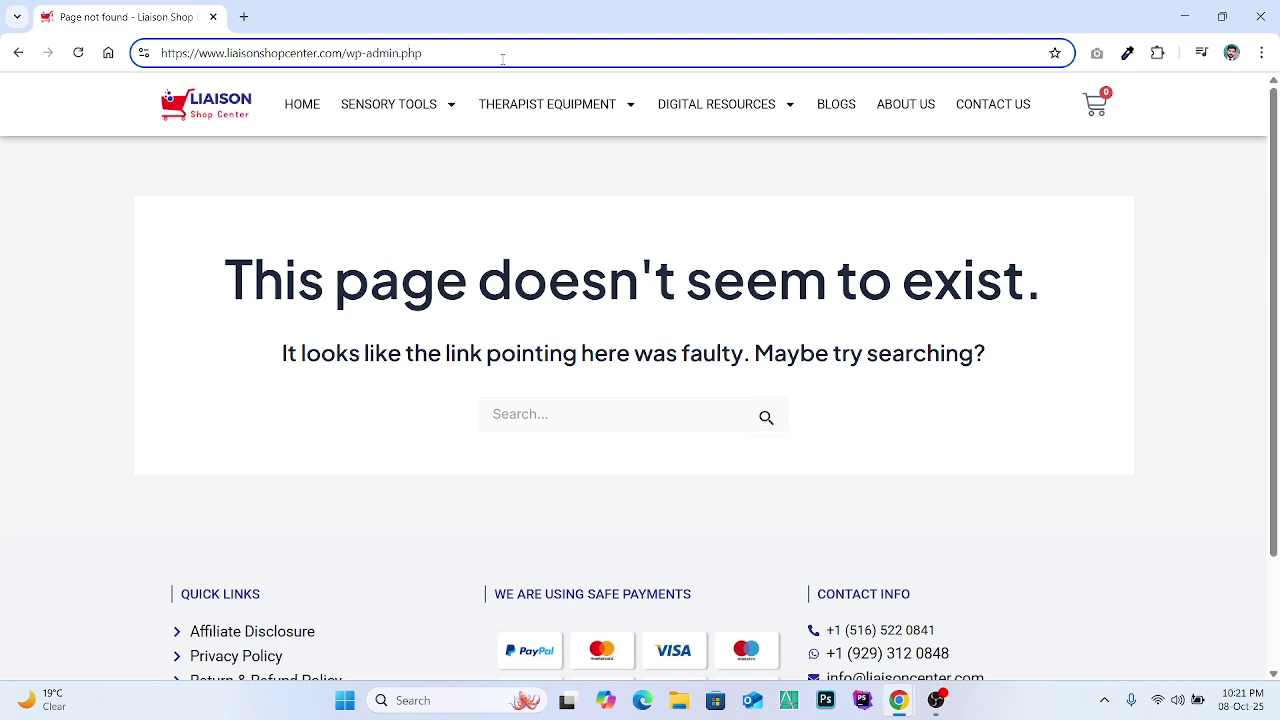
key("Left")
key("Left")
key("Left")
key("Left")
key("ctrl+shift+Left")
type("login")
key("Return")
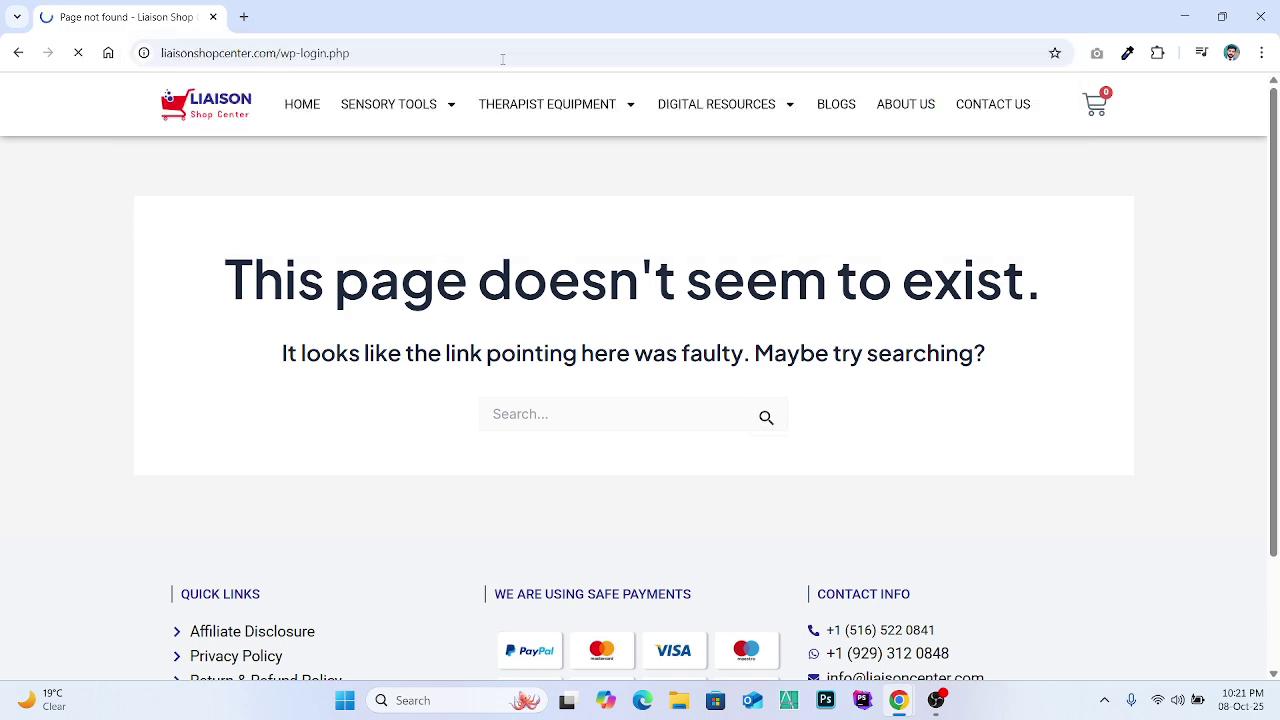
Step: Fill in the saved username and password and log in to the WordPress dashboard
left_click(610, 284)
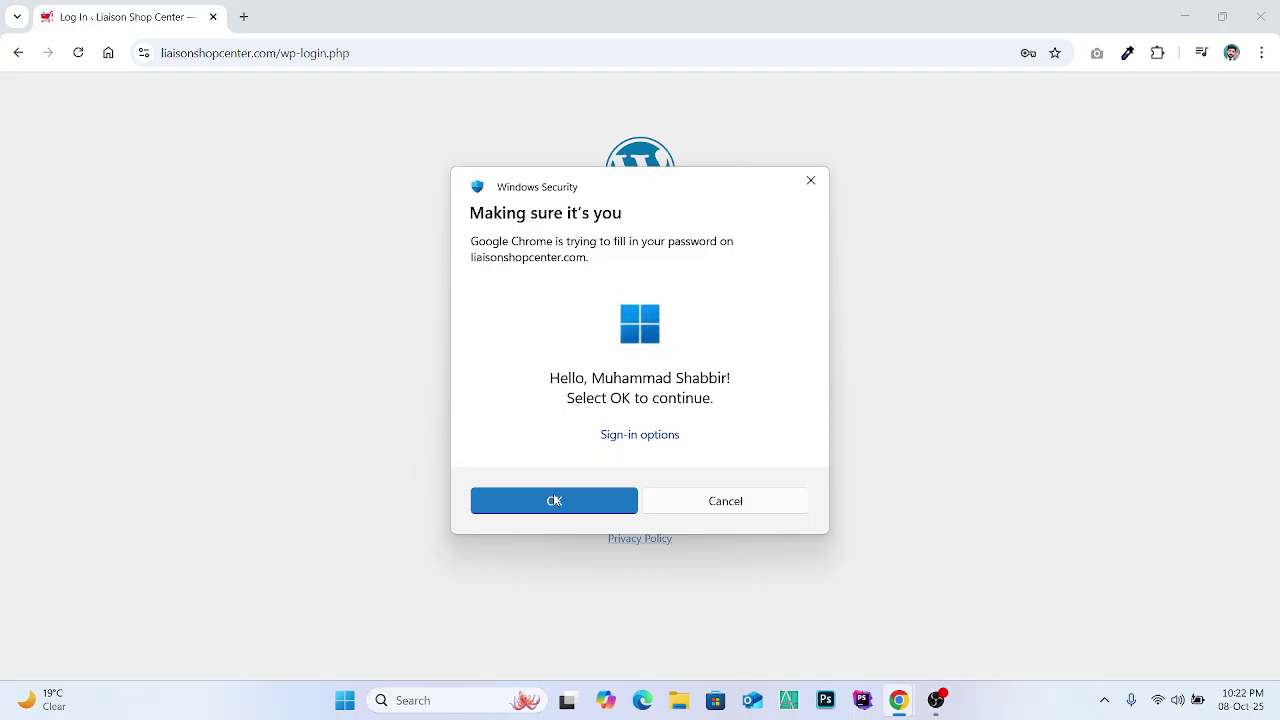
left_click(554, 500)
left_click(726, 397)
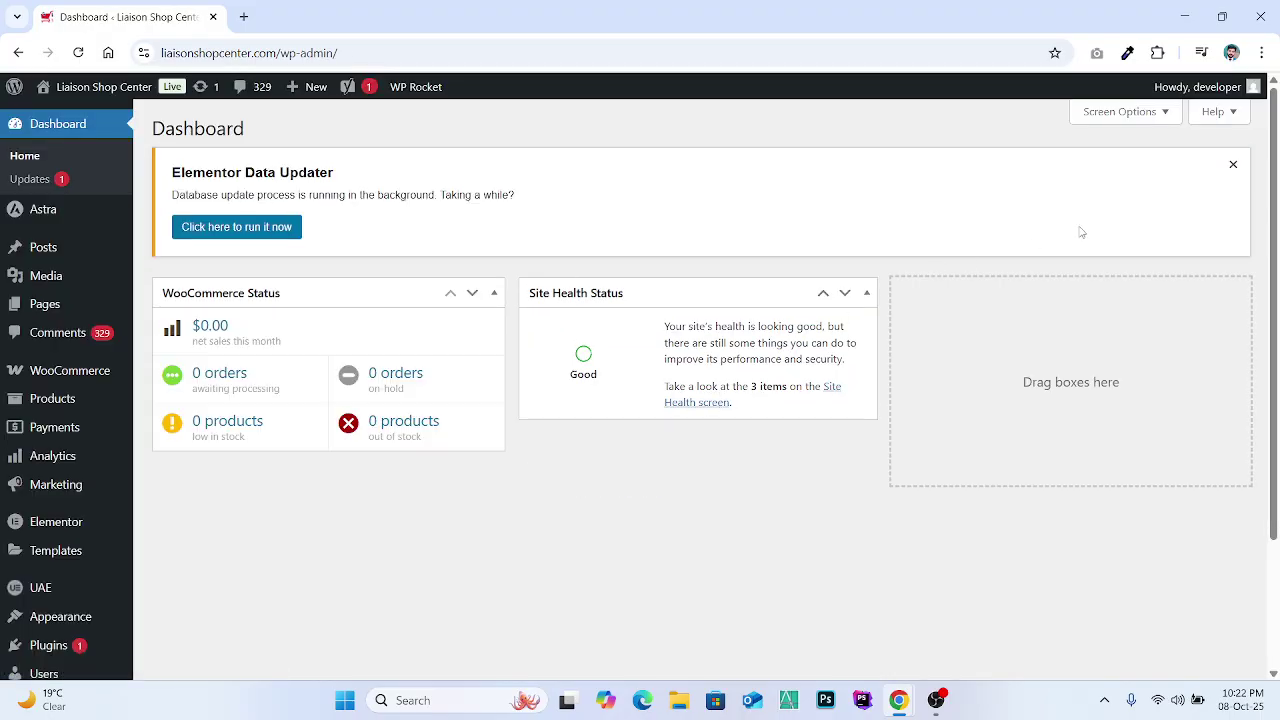
Step: Dismiss the Elementor Data Updater notice and open the WooCommerce product categories page
left_click(1233, 164)
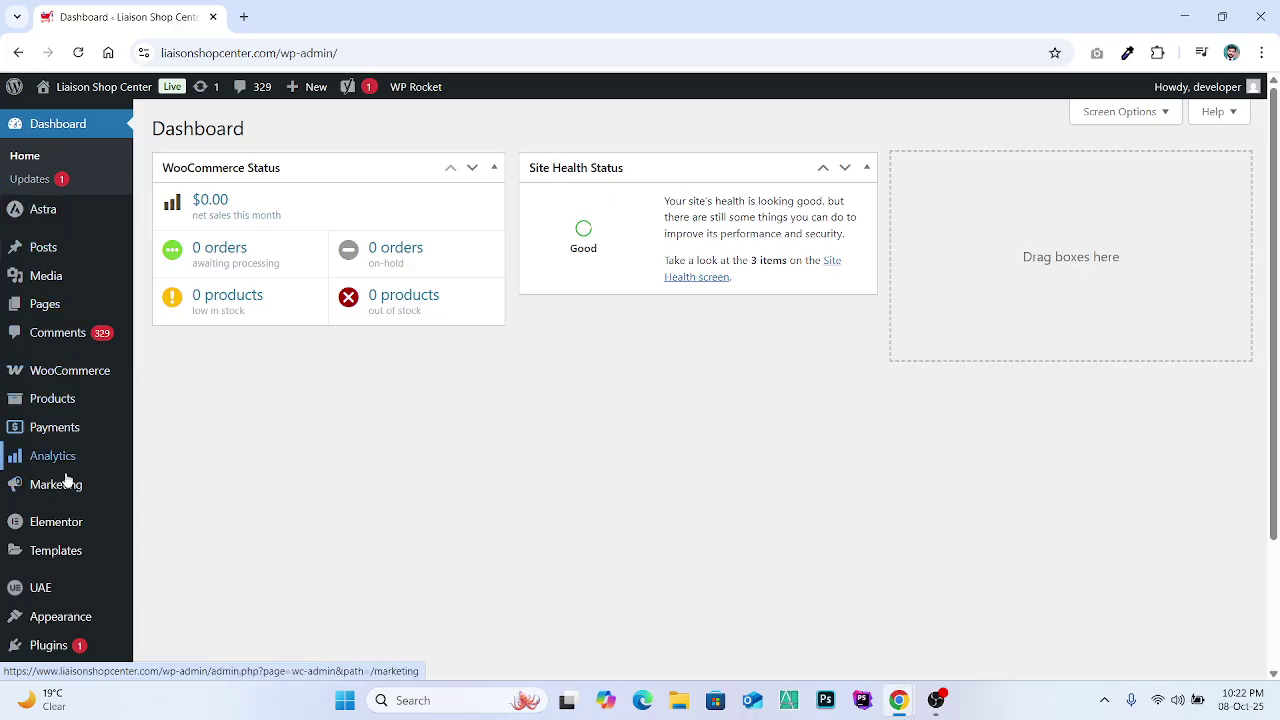
scroll(66, 480, "down", 2)
scroll(70, 483, "up", 2)
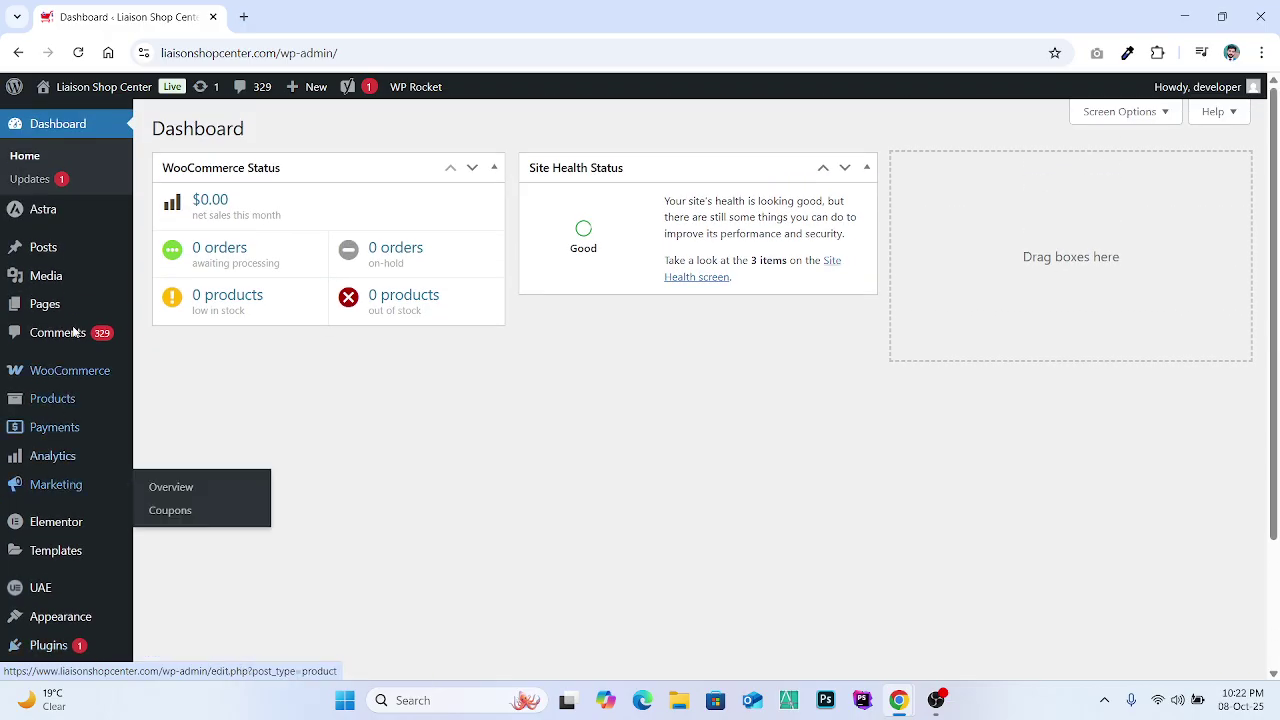
mouse_move(62, 403)
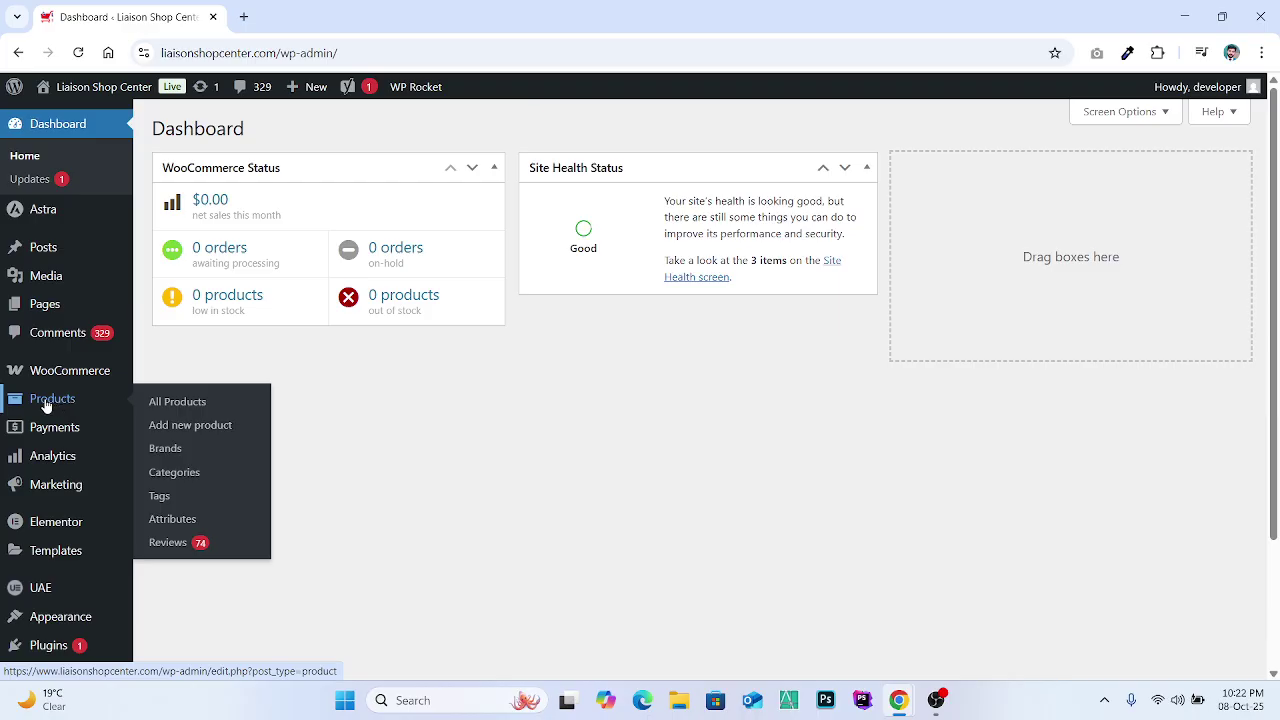
left_click(203, 480)
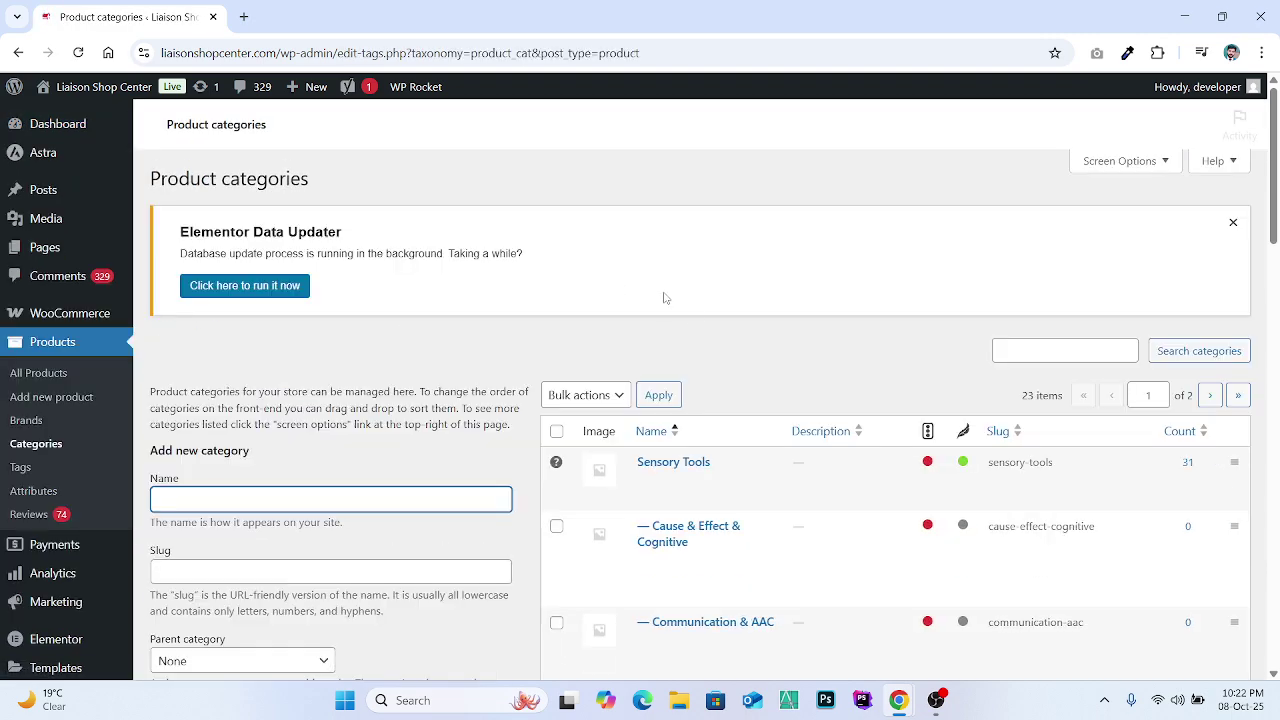
Step: Open liaisonshopcenter.com in a new browser tab and show the Sensory Tools submenu in the site navigation
scroll(690, 318, "down", 3)
scroll(690, 318, "down", 8)
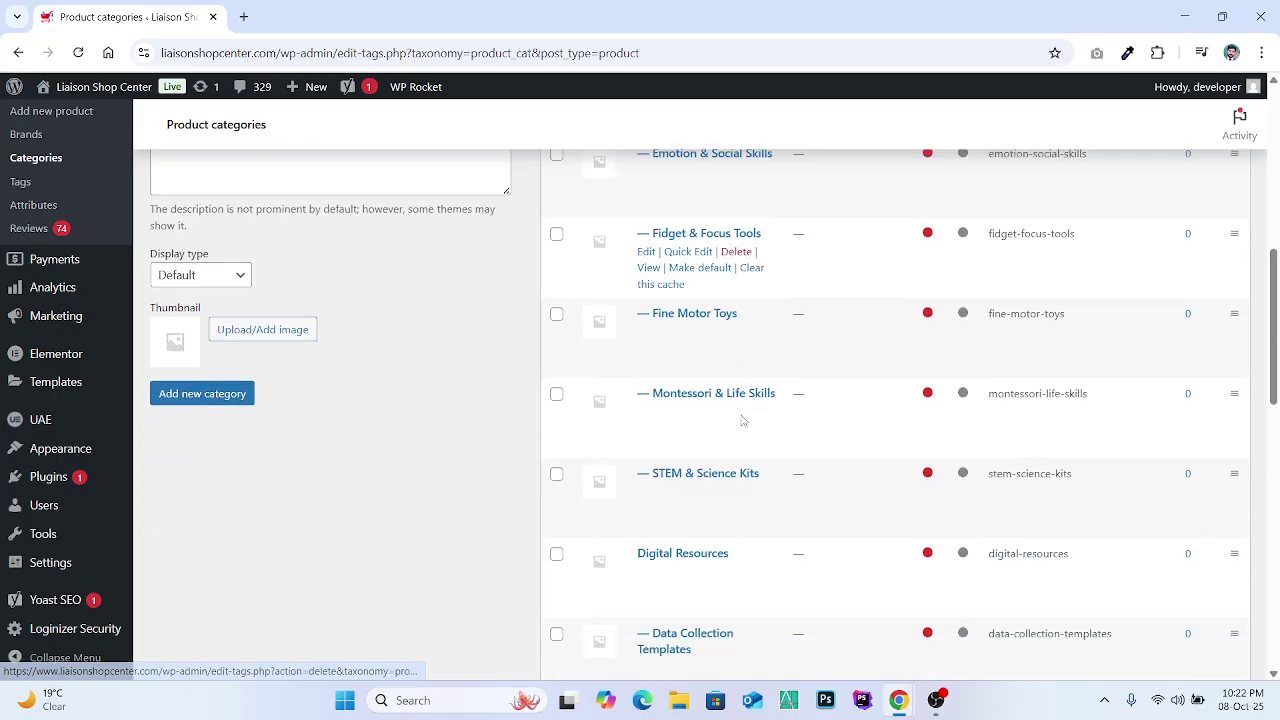
scroll(740, 420, "up", 12)
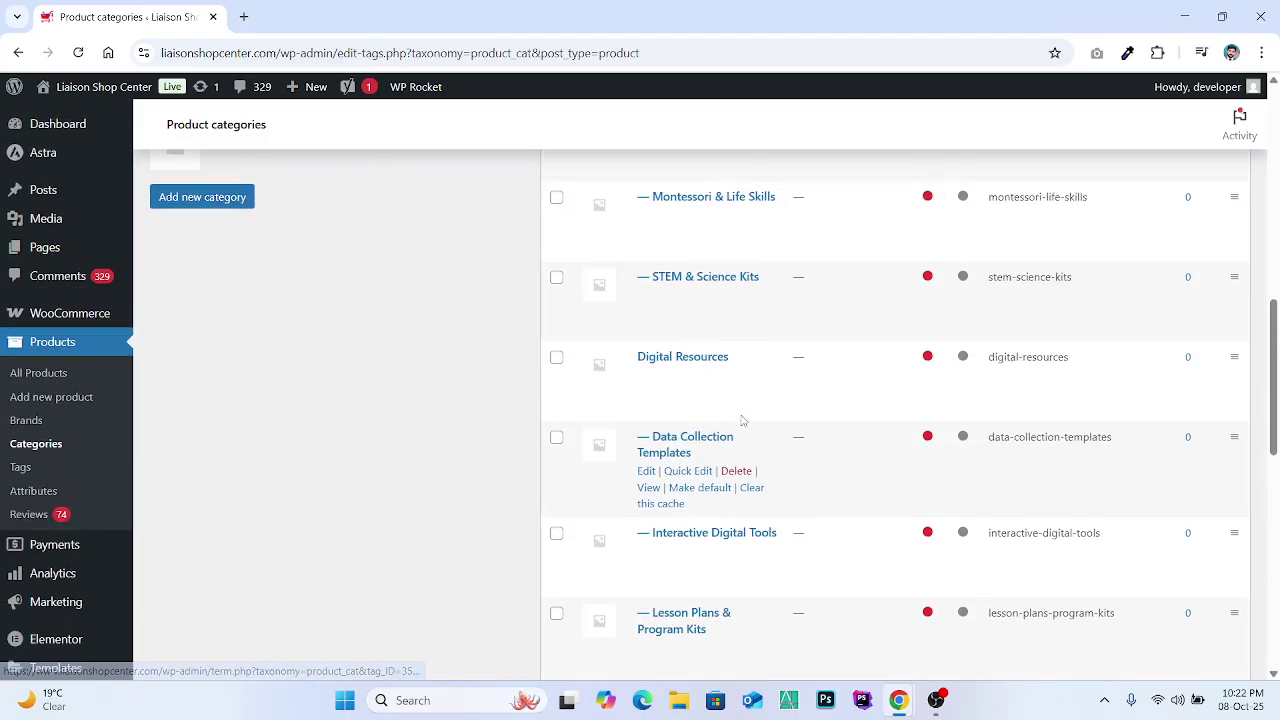
left_click(245, 18)
type("liaison")
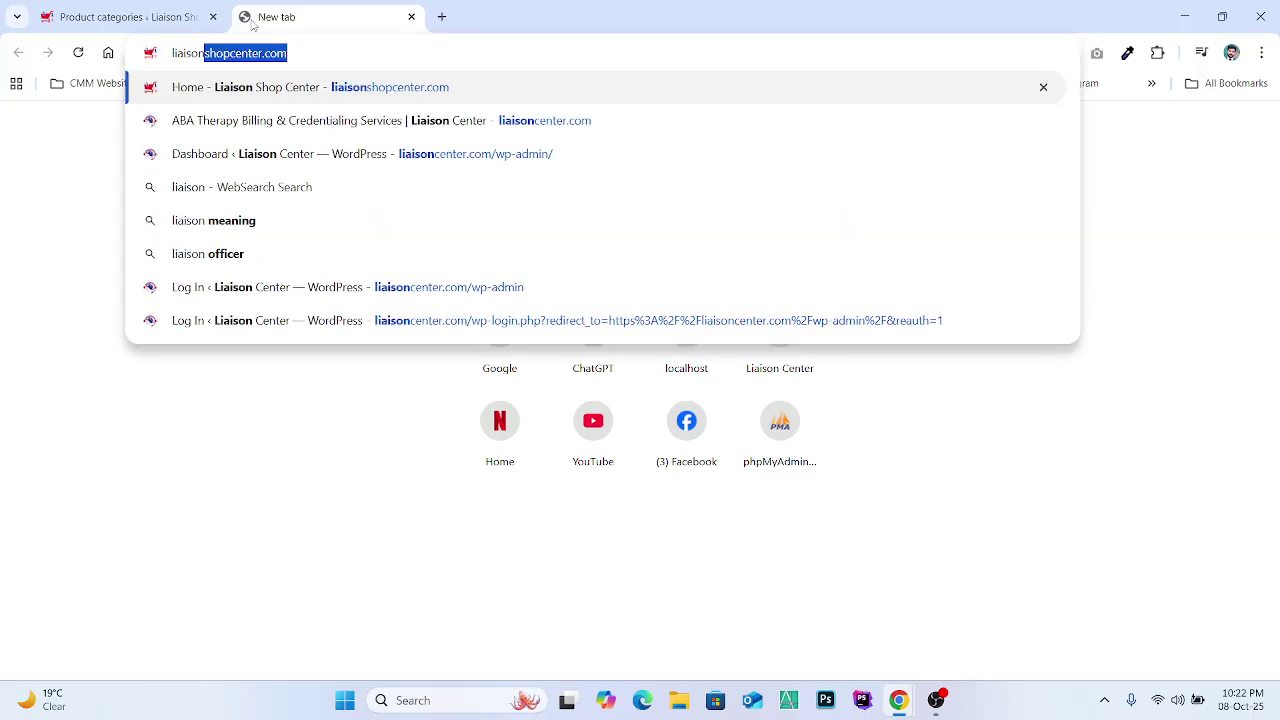
key("Return")
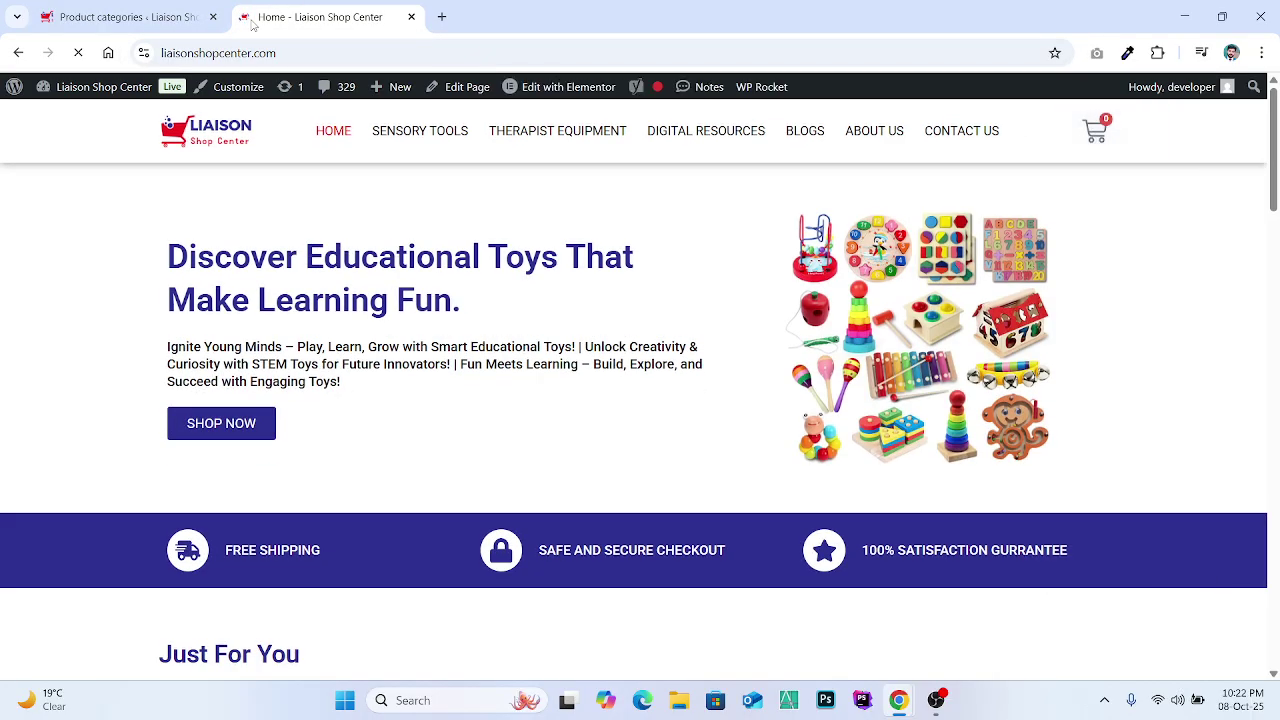
mouse_move(425, 137)
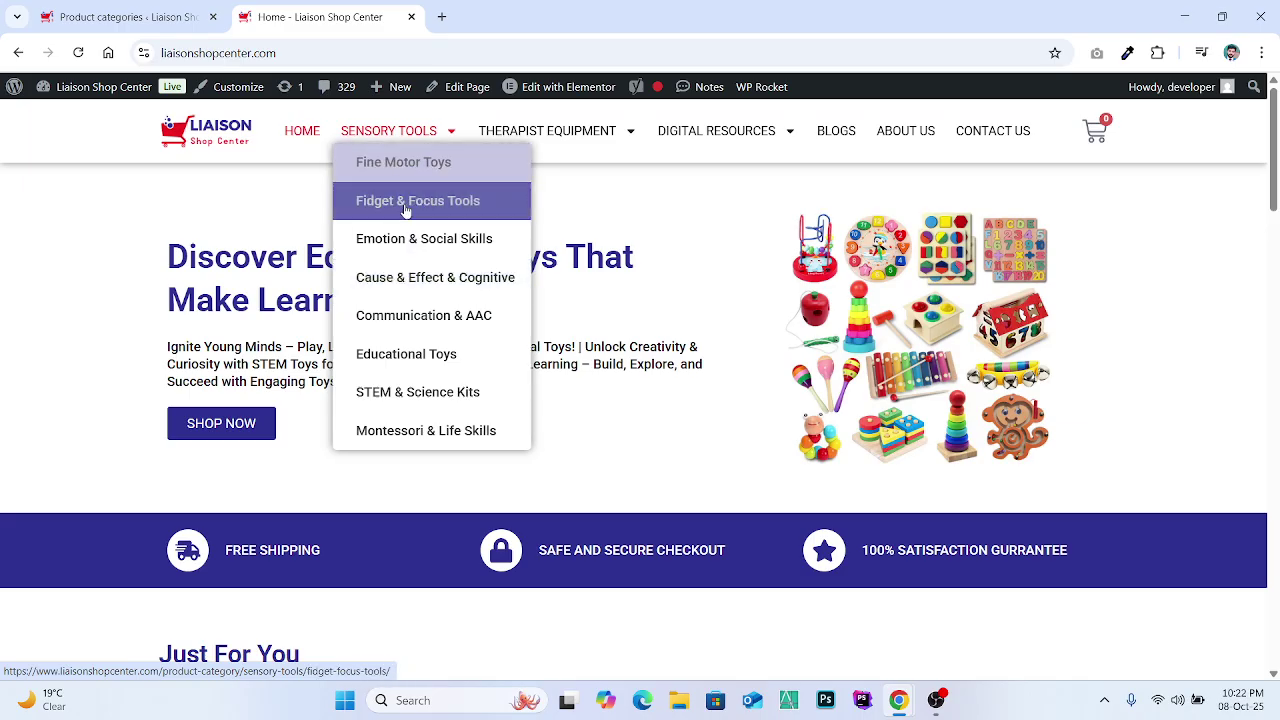
Step: Return to the product categories list and examine the Sensory Tools parent category and its subcategories
left_click(170, 12)
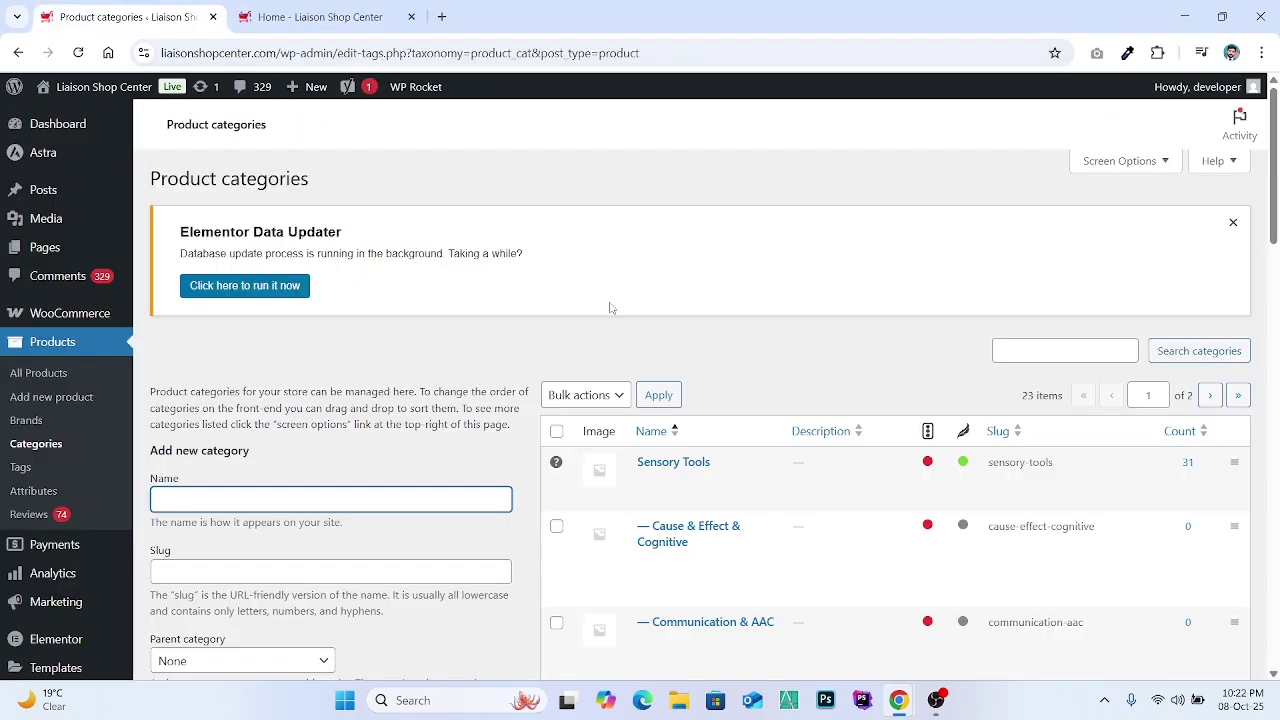
scroll(737, 451, "down", 1)
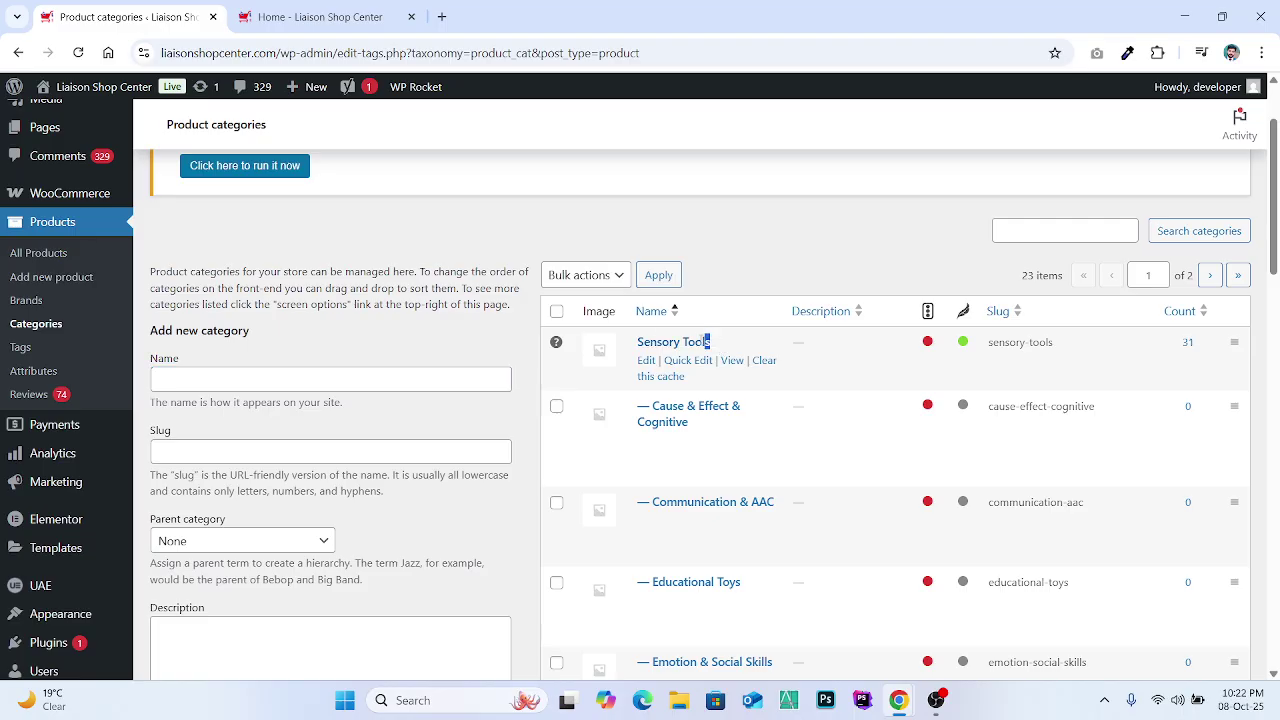
left_click_drag(709, 342, 641, 342)
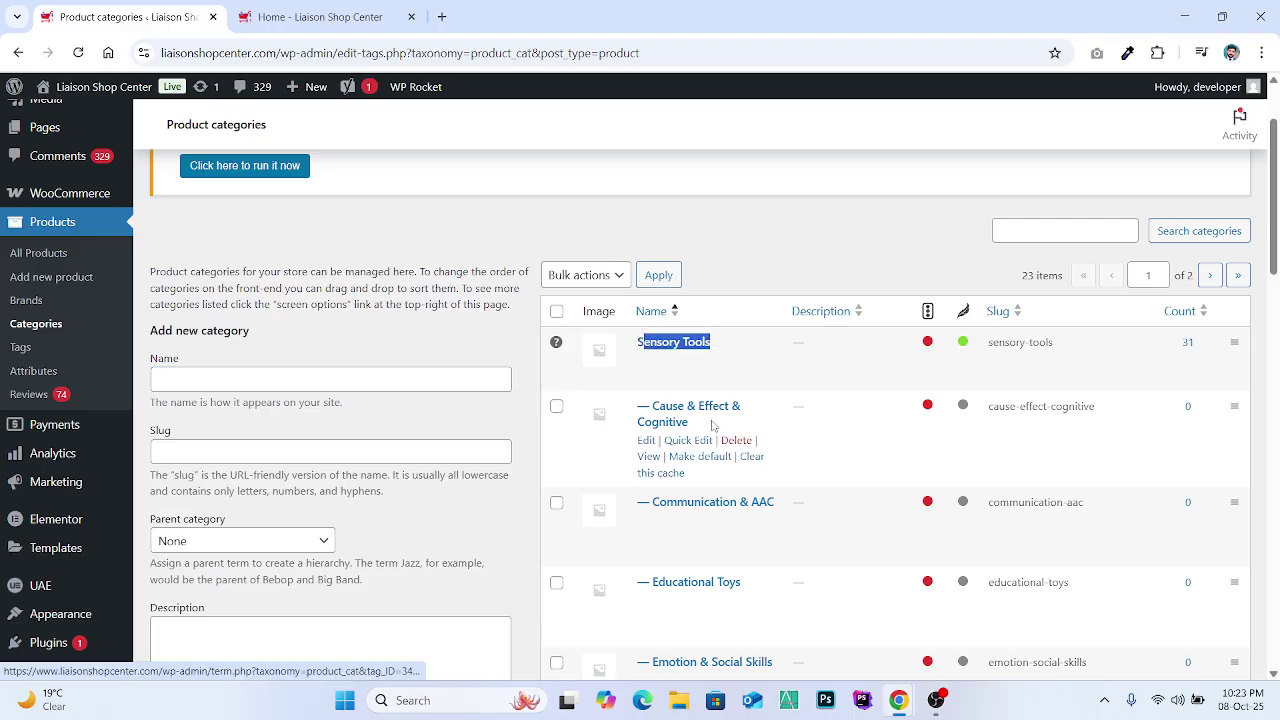
left_click_drag(712, 424, 649, 374)
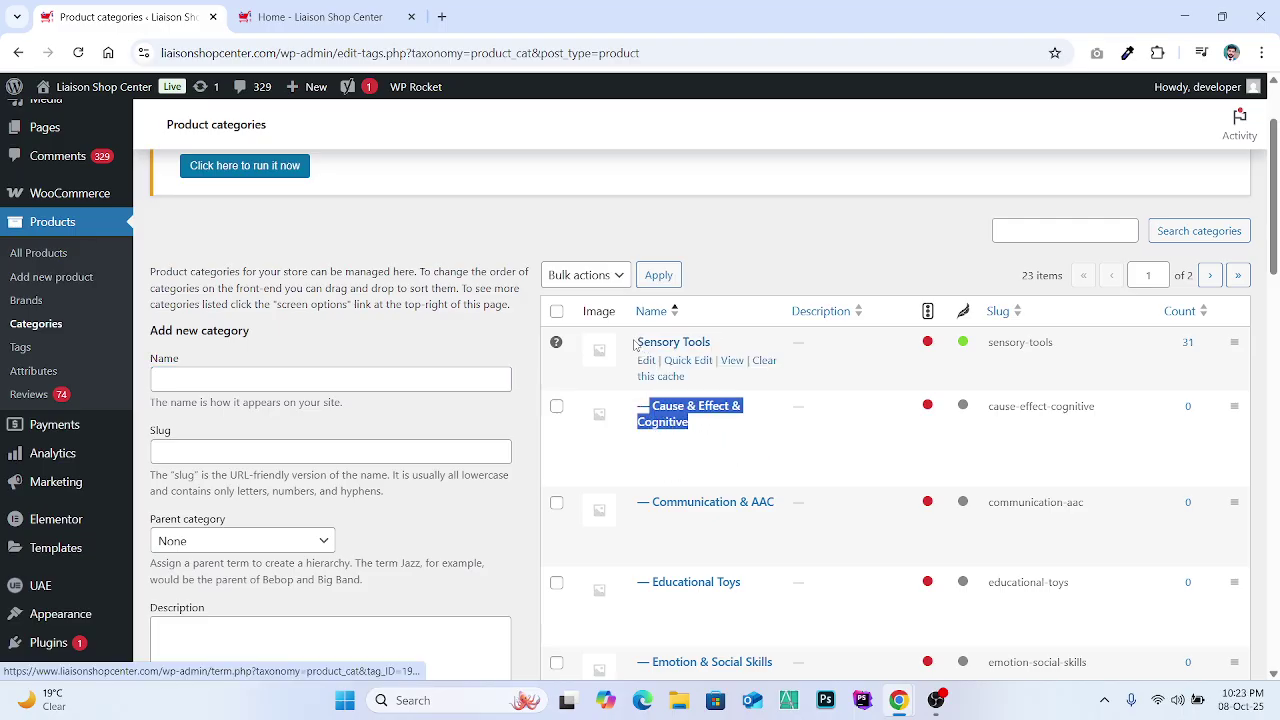
scroll(722, 345, "down", 1)
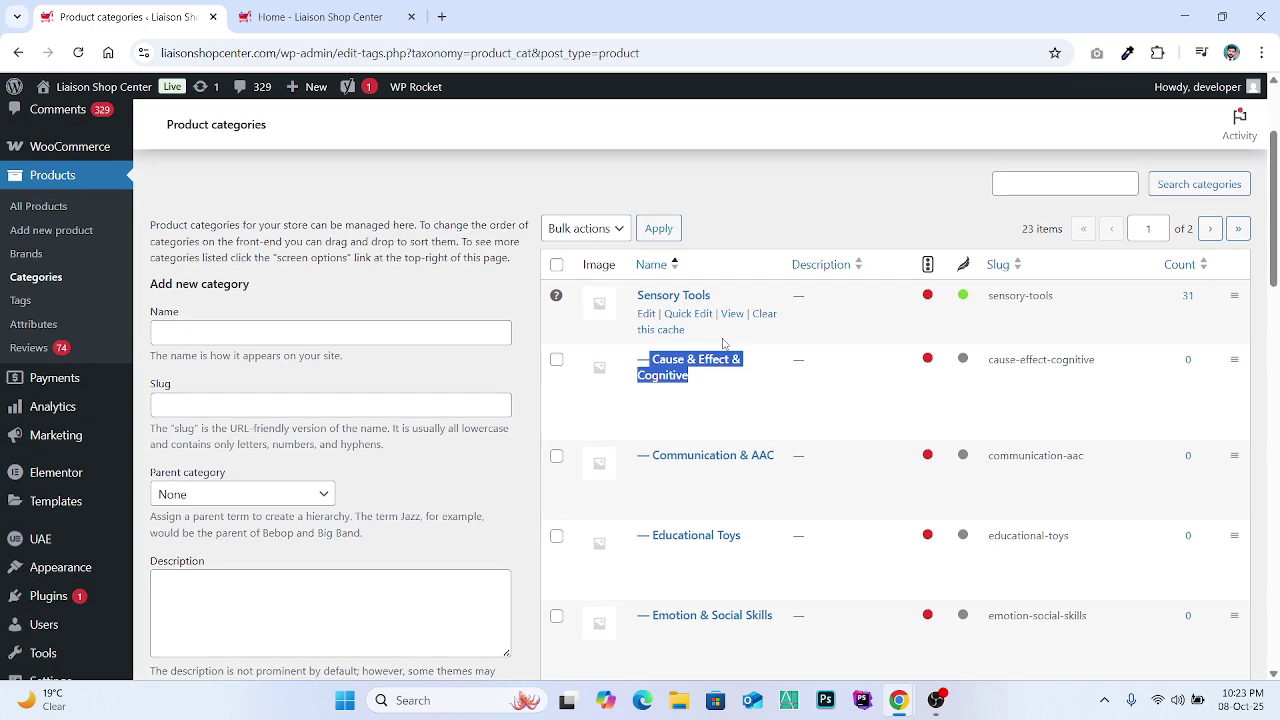
scroll(715, 370, "down", 5)
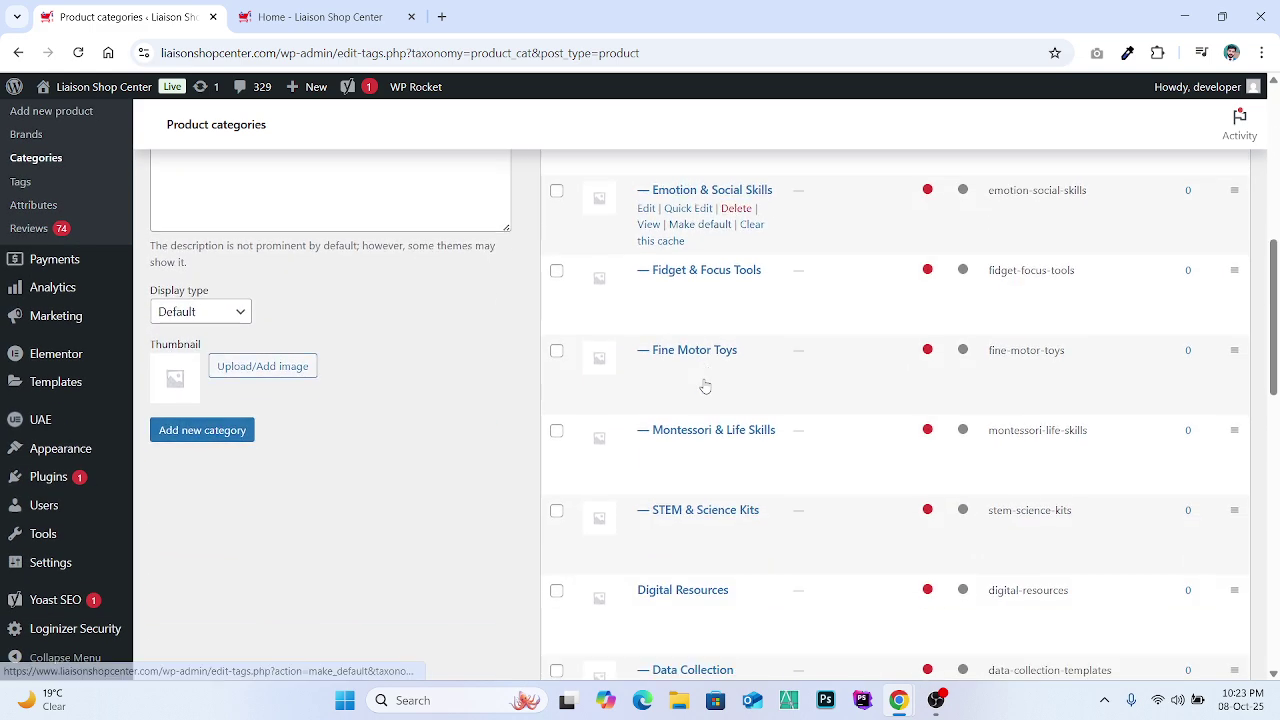
scroll(705, 384, "down", 1)
left_click_drag(738, 380, 634, 380)
left_click(752, 386)
Step: Examine the Digital Resources and Therapist Equipment parent categories and the subcategories listed under them
scroll(685, 479, "down", 3)
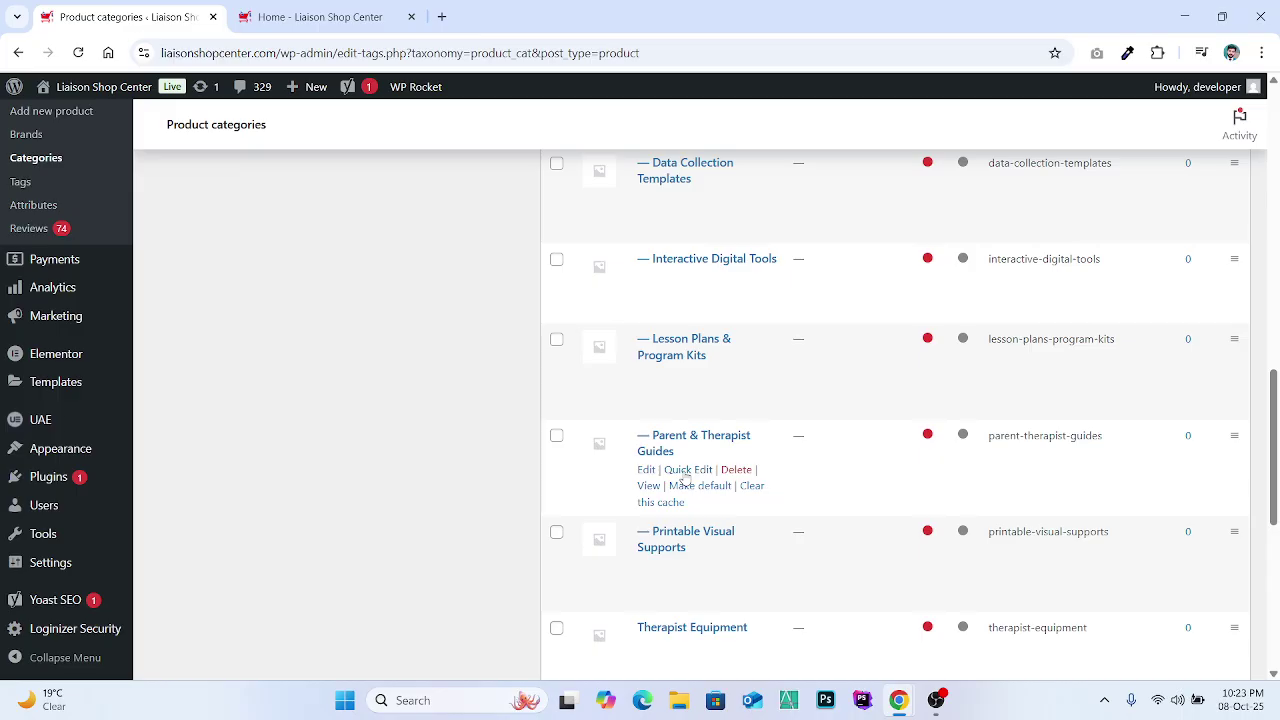
scroll(695, 290, "up", 1)
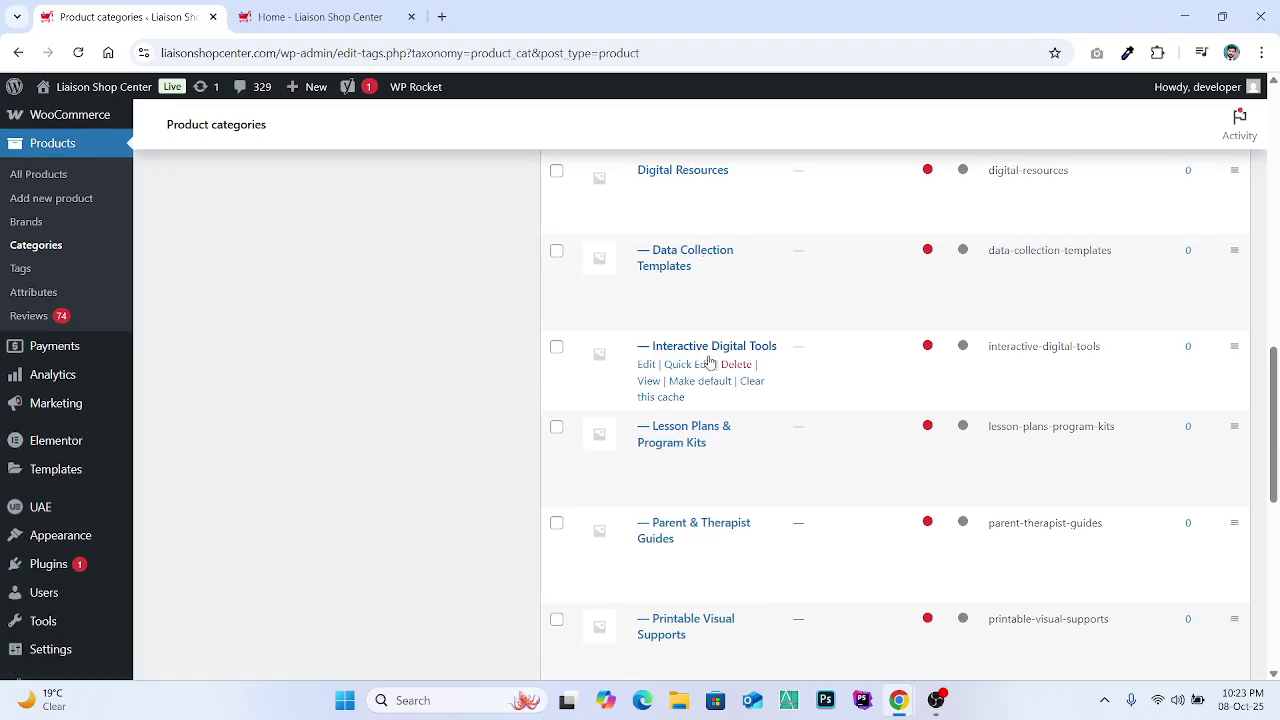
scroll(709, 386, "up", 1)
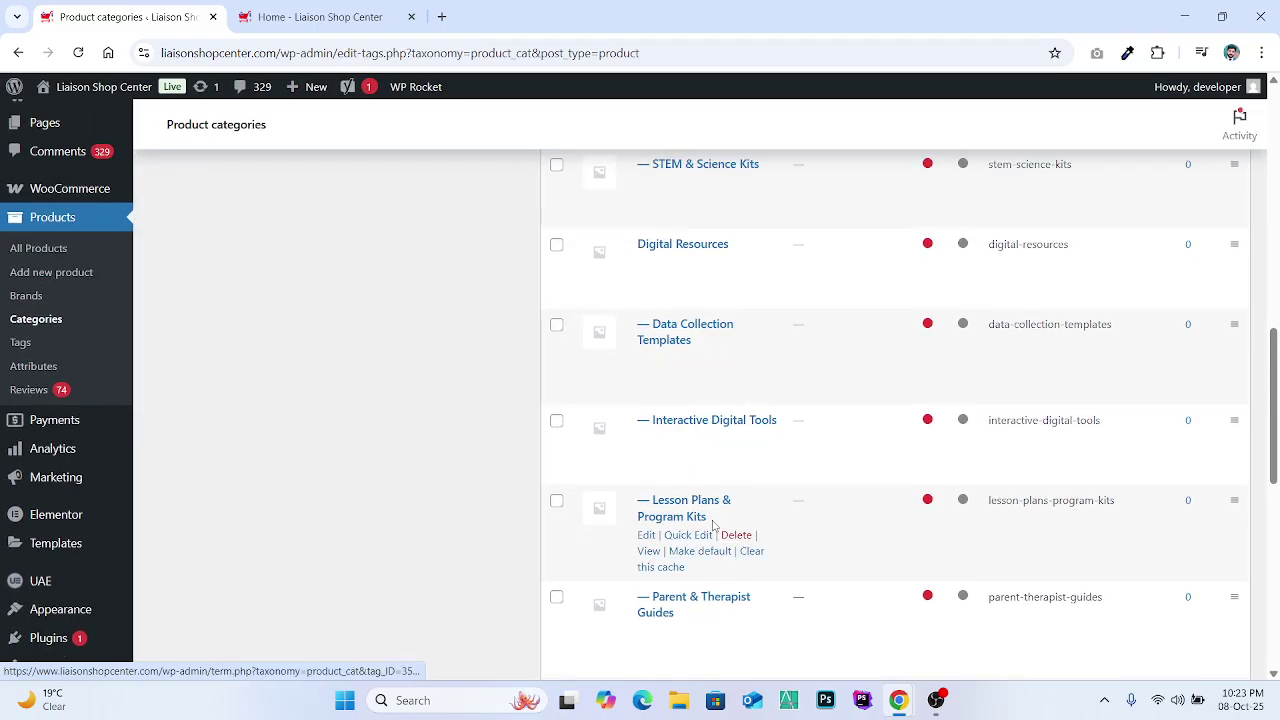
scroll(716, 528, "down", 1)
scroll(720, 500, "down", 1)
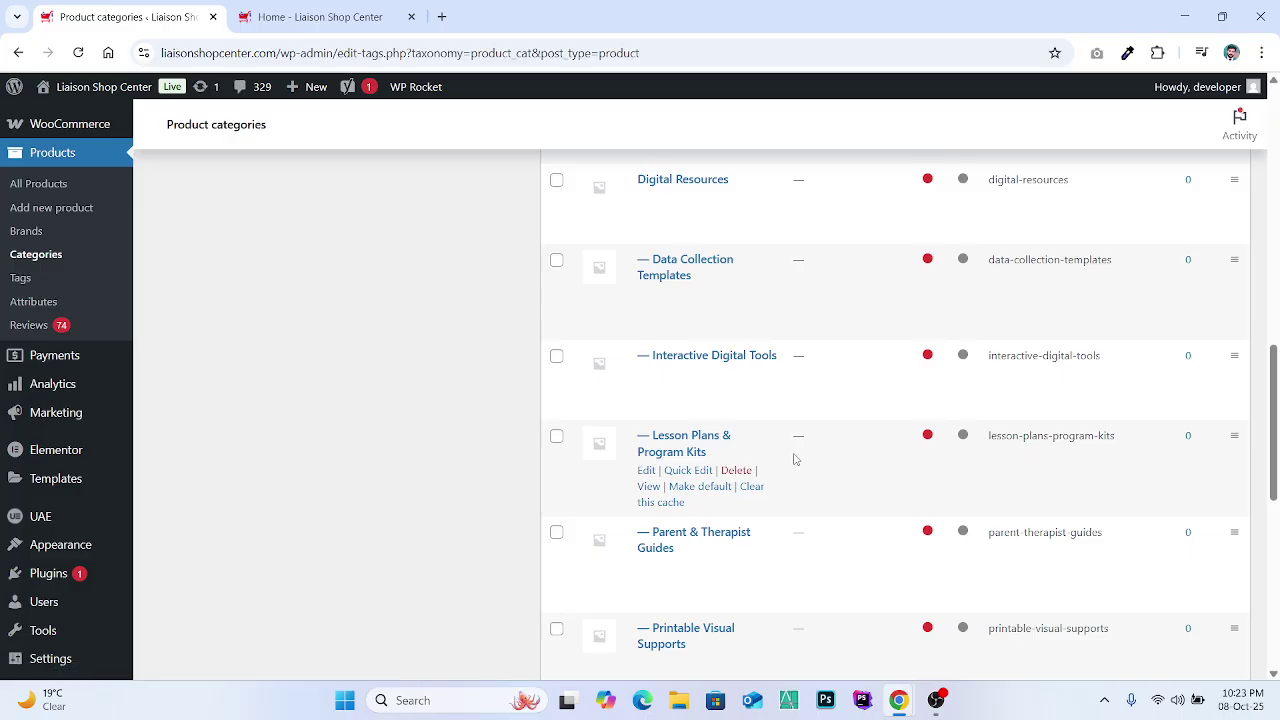
scroll(795, 459, "down", 5)
scroll(795, 459, "up", 8)
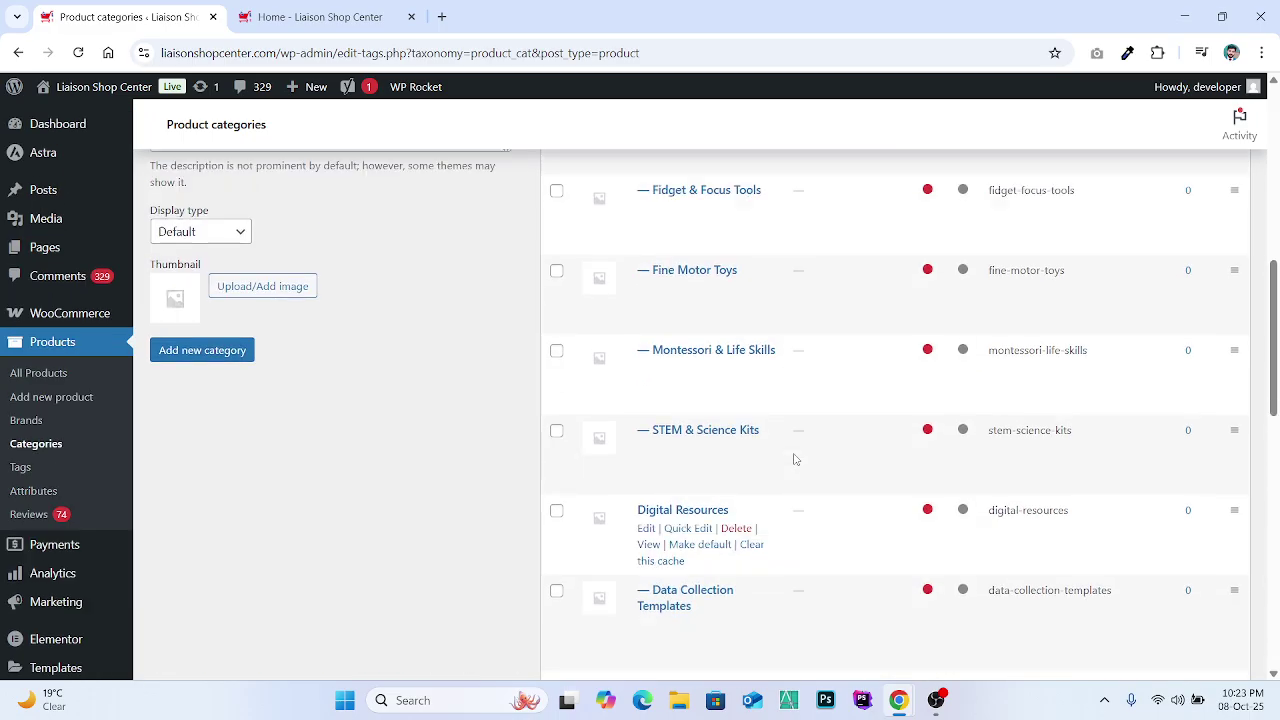
scroll(795, 459, "down", 10)
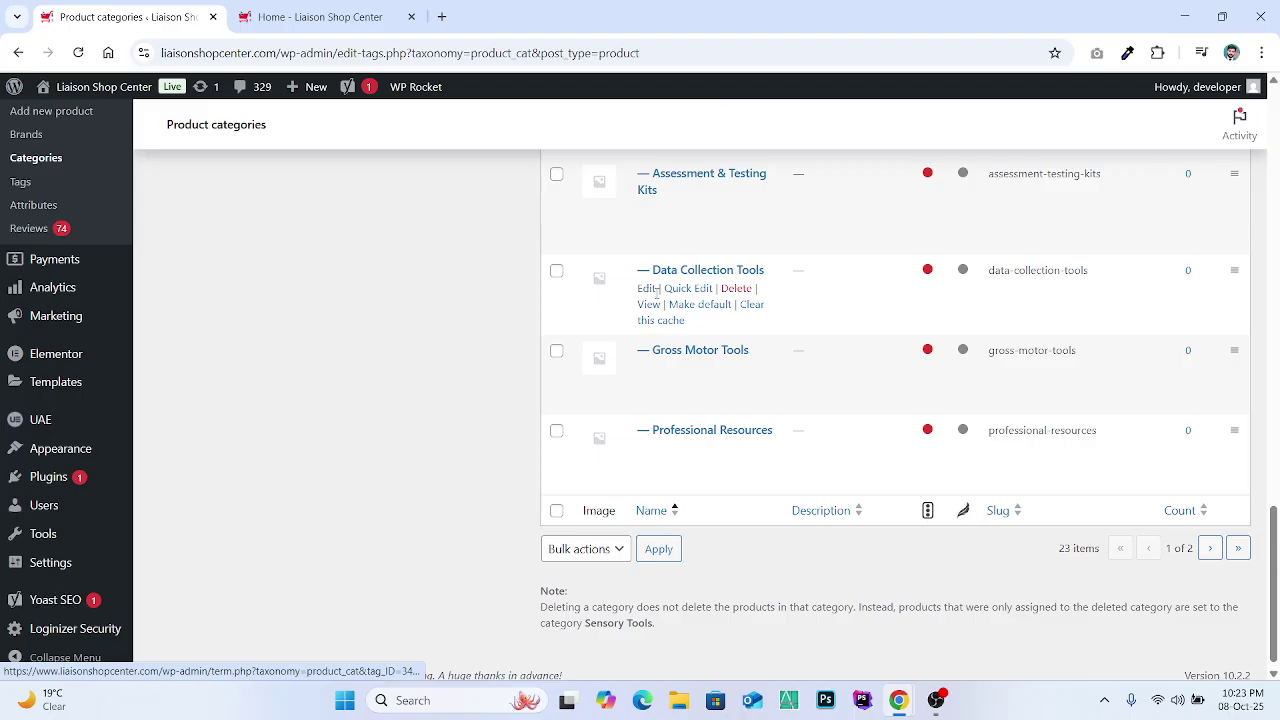
Step: Enter Testing Category as the name of the new product category, leaving the slug empty
scroll(709, 423, "up", 10)
scroll(713, 423, "up", 8)
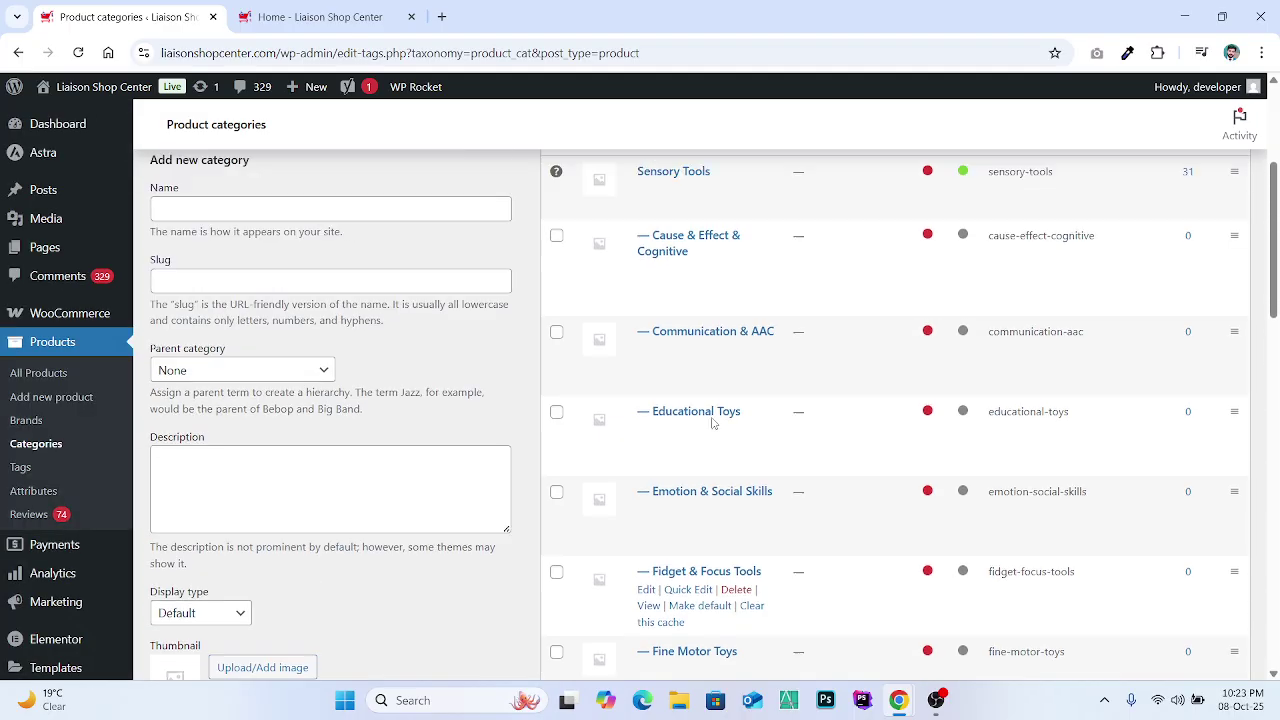
left_click(305, 371)
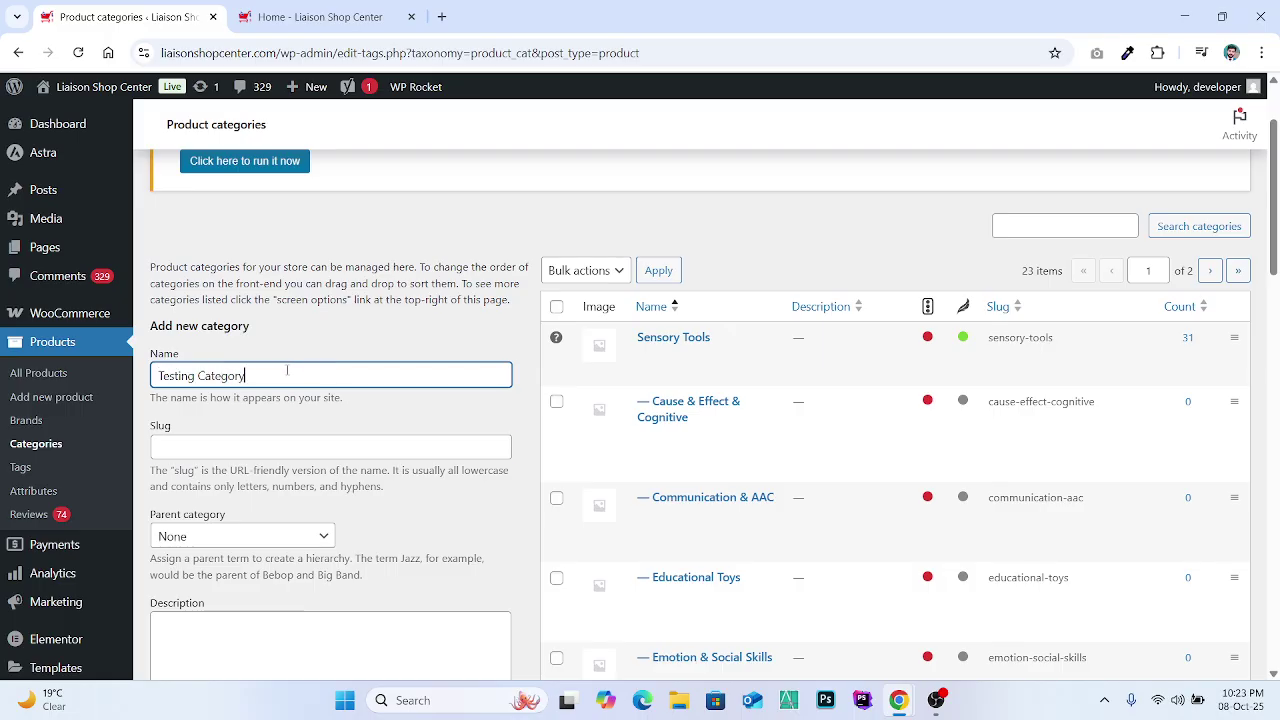
key("Tab")
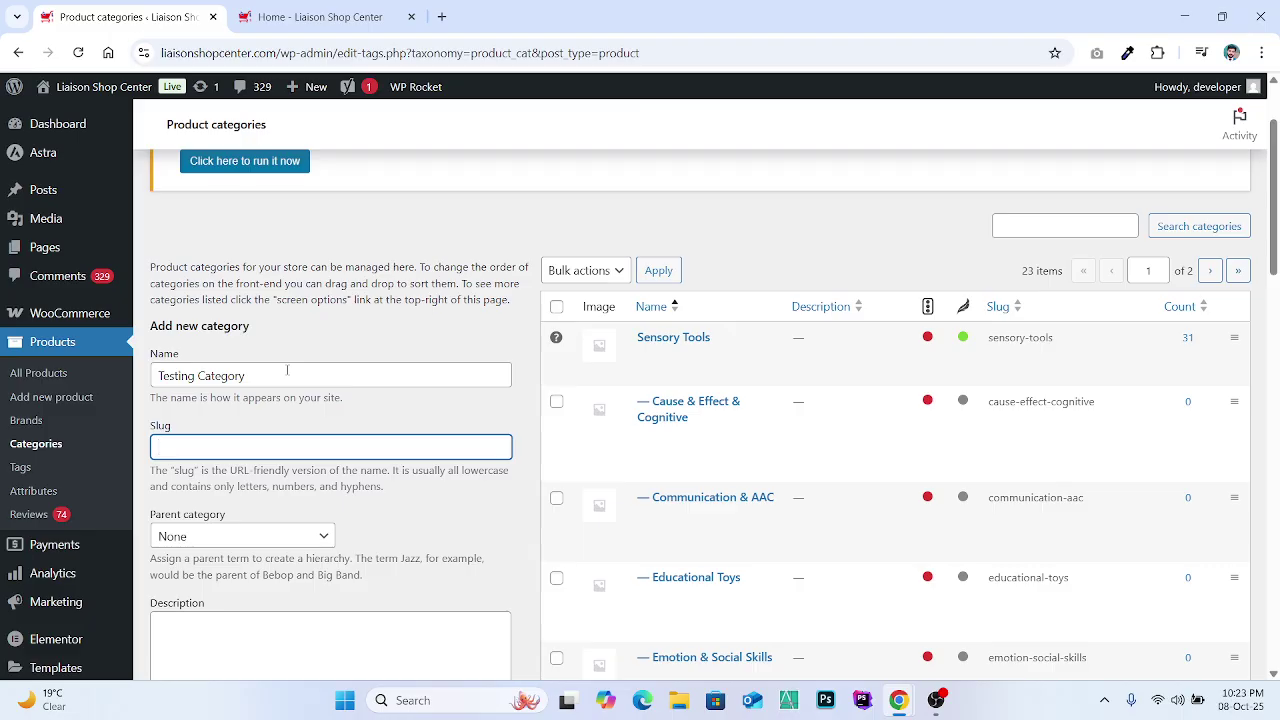
Step: Review the available parent categories for the new category and keep the parent set to None
scroll(355, 432, "down", 1)
left_click(276, 433)
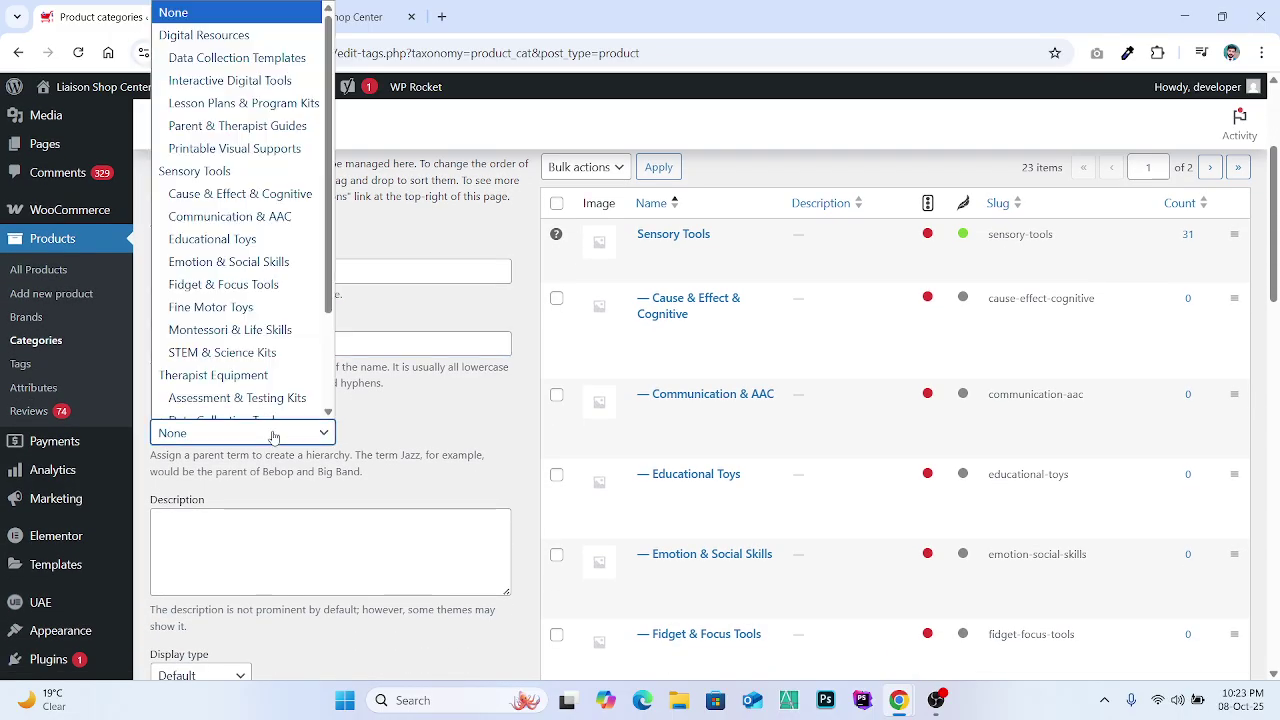
left_click(273, 436)
left_click(273, 436)
left_click(477, 423)
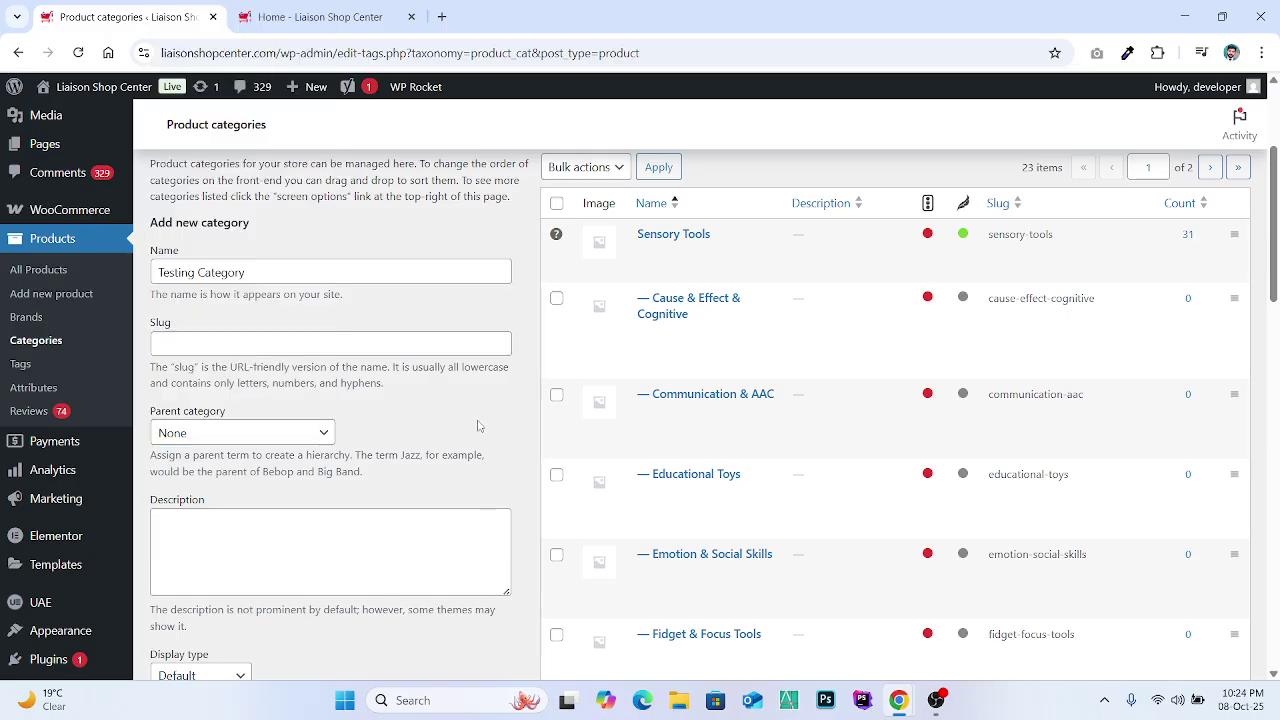
Step: Add the product category Testing Category with parent None, an empty slug and description, Default display type and no thumbnail
triple_click(177, 272)
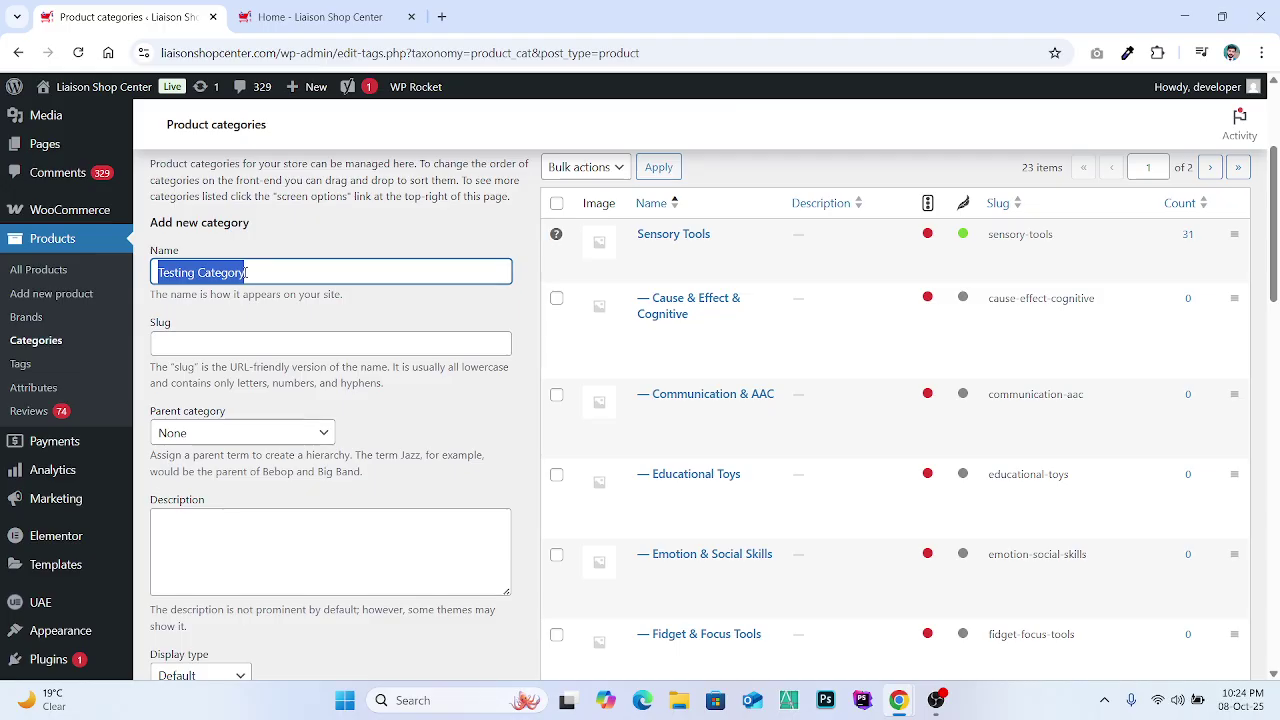
left_click(266, 435)
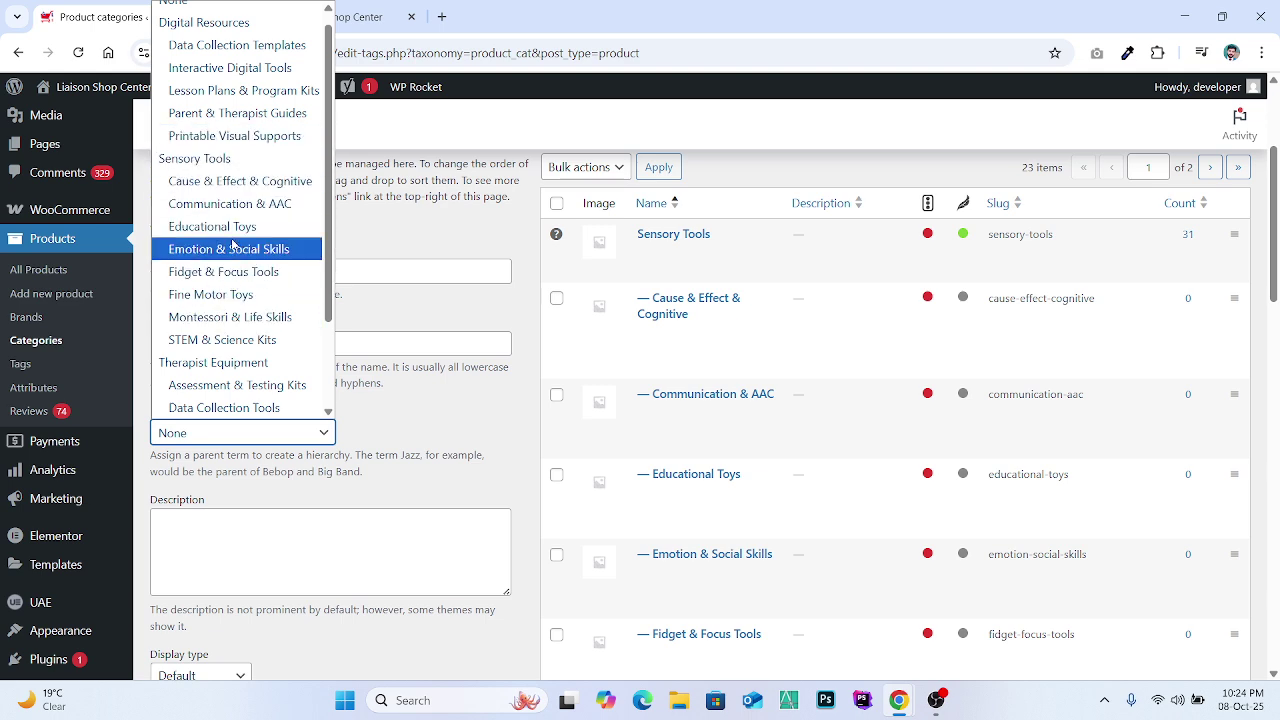
left_click(372, 409)
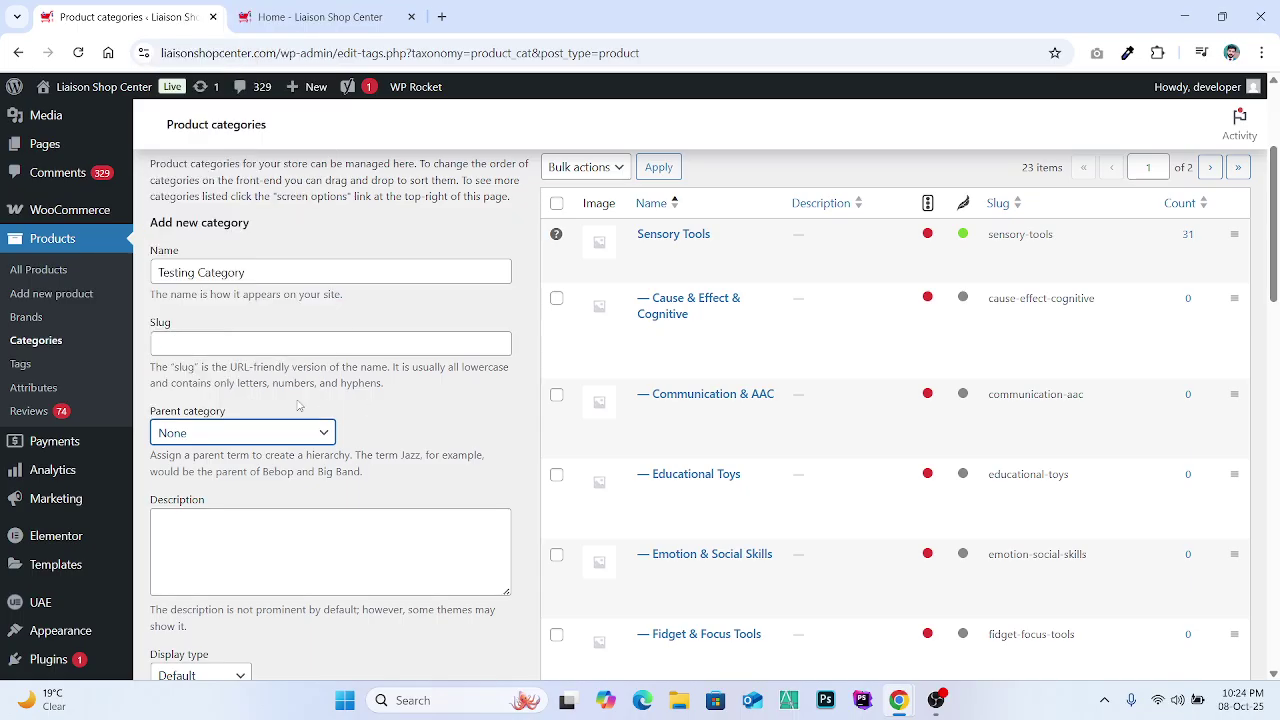
triple_click(253, 273)
left_click(256, 272)
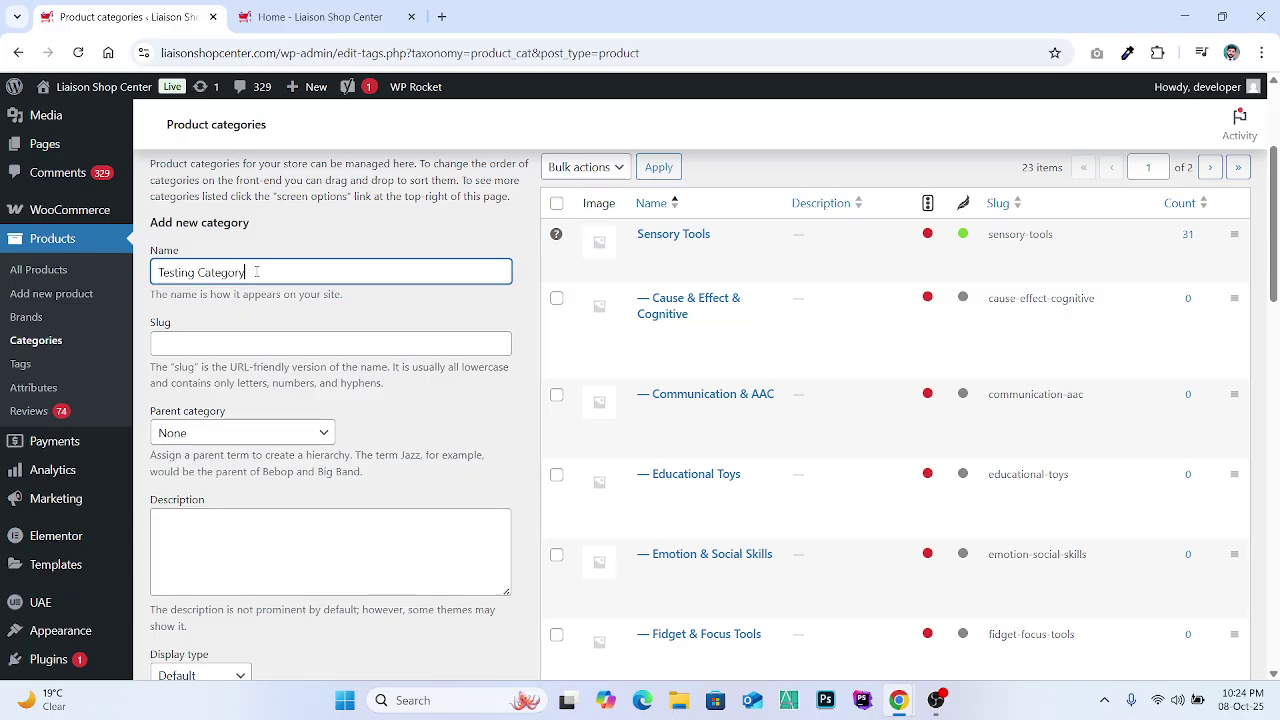
scroll(226, 430, "down", 1)
left_click(209, 424)
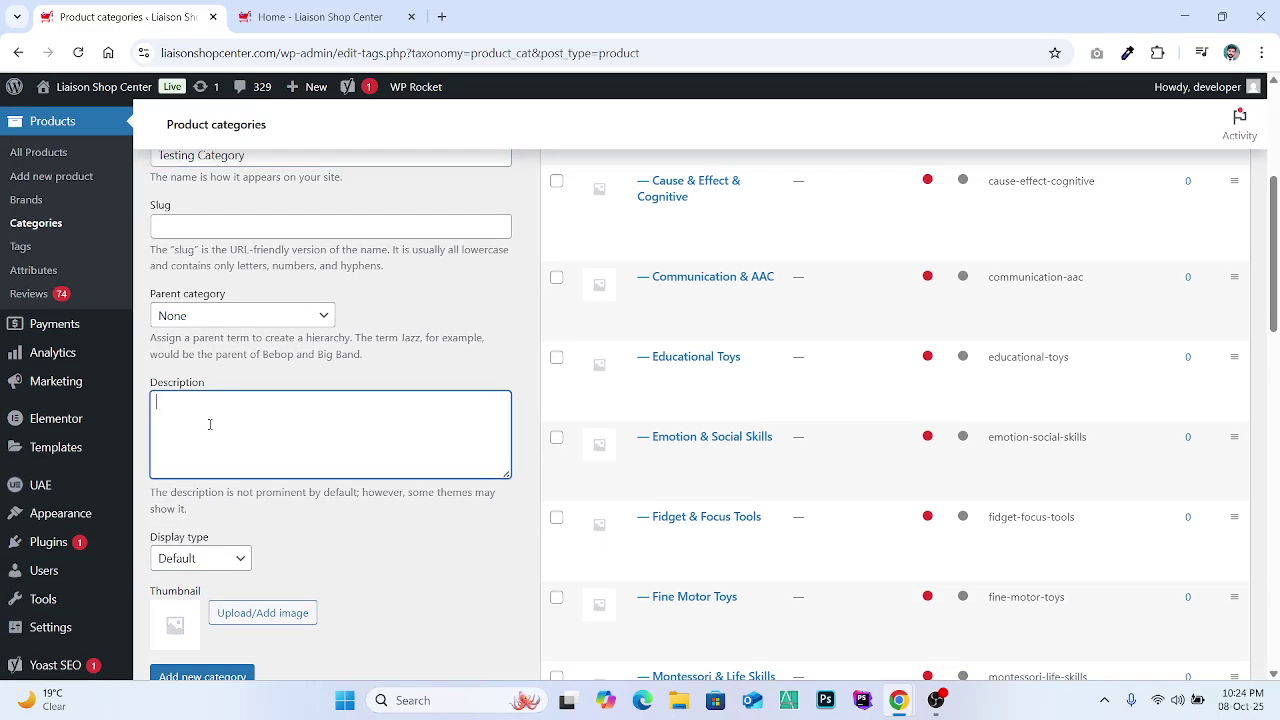
scroll(265, 469, "down", 2)
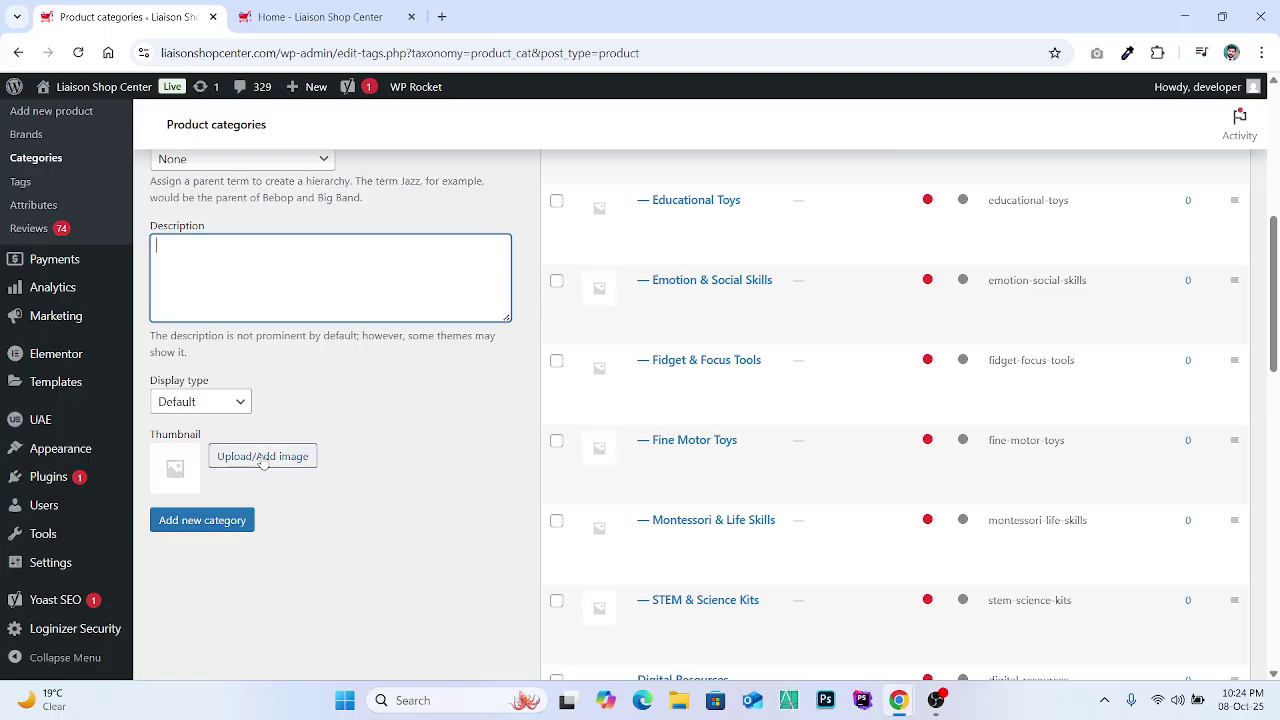
left_click(193, 521)
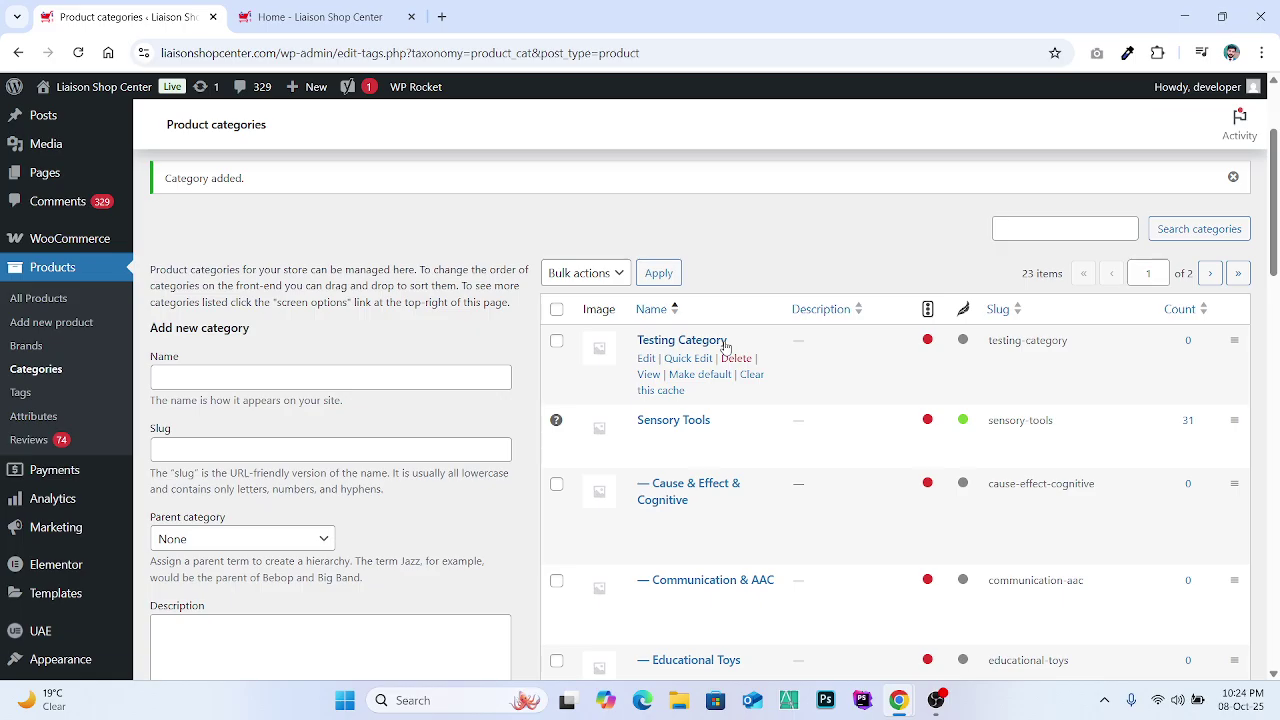
Step: Open the newly added Testing Category for editing from the product categories list
left_click_drag(729, 343, 640, 342)
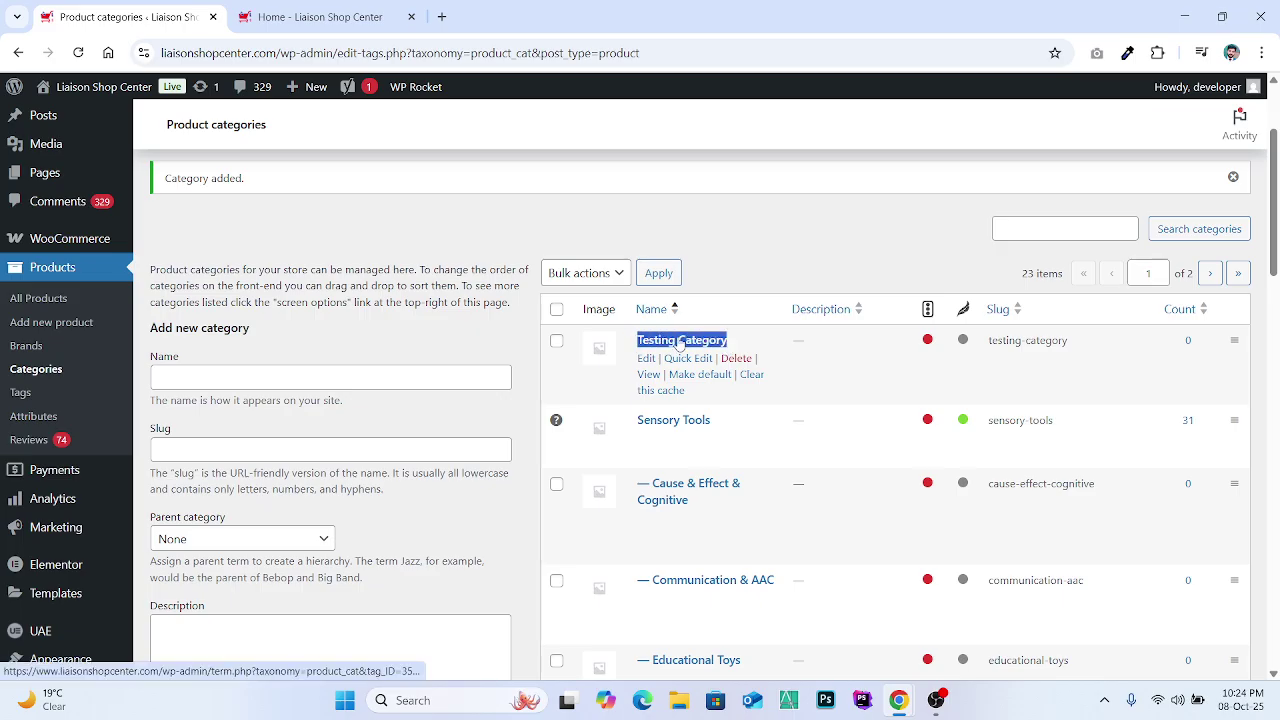
left_click(650, 359)
left_click(647, 359)
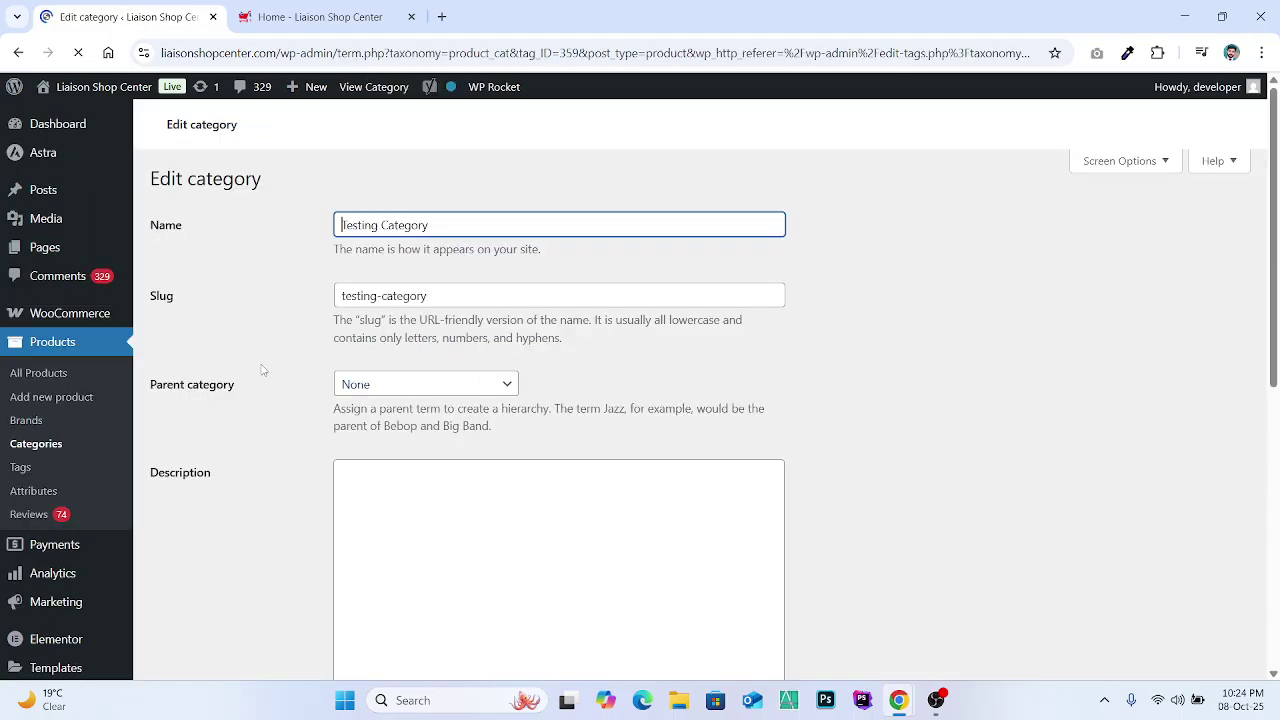
left_click(449, 214)
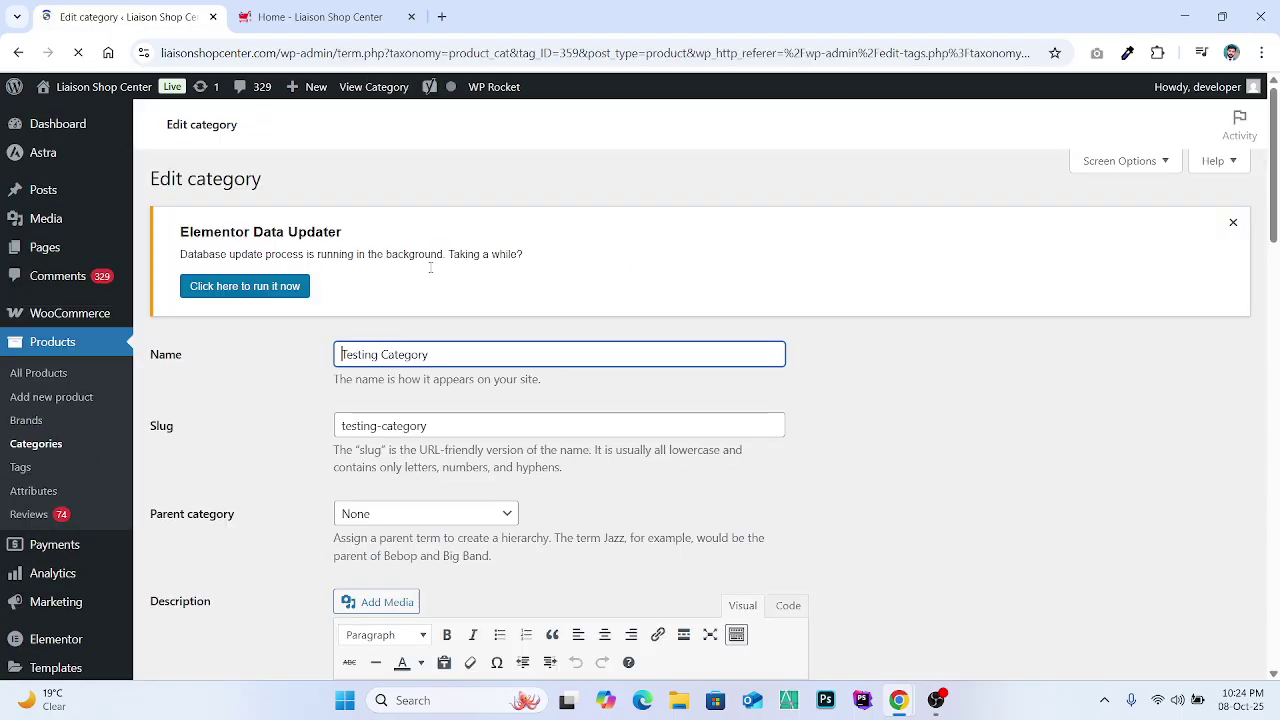
Step: Examine the category's display type, thumbnail and Yoast SEO settings, including the focus keyphrase, search preview, SEO title, slug and meta description
scroll(406, 413, "down", 10)
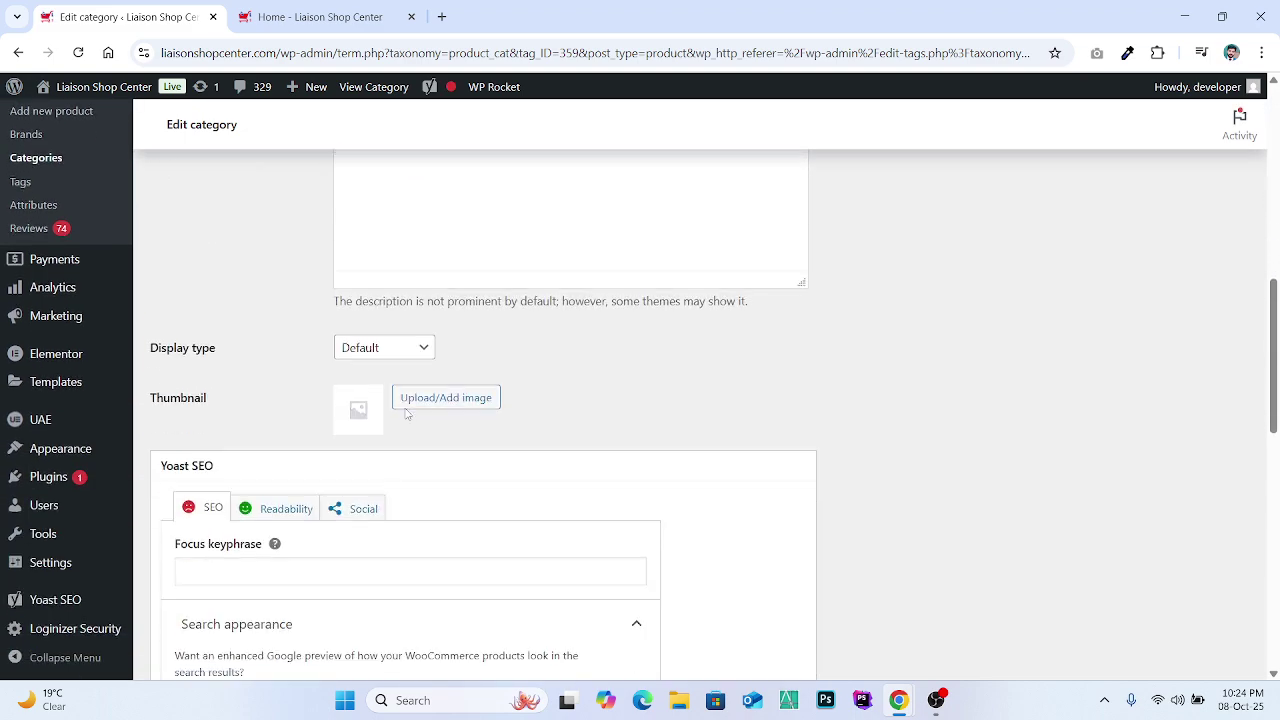
scroll(406, 413, "down", 1)
scroll(406, 413, "up", 2)
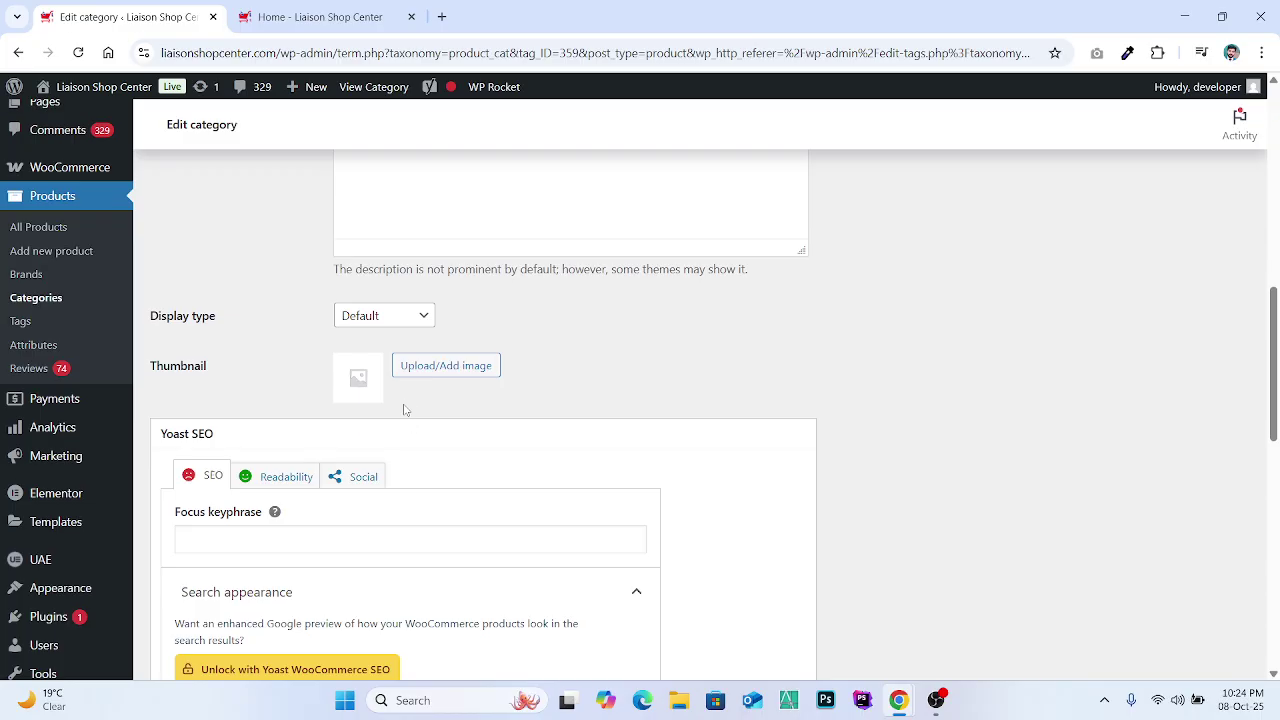
scroll(405, 413, "down", 3)
scroll(405, 413, "down", 2)
scroll(405, 413, "up", 2)
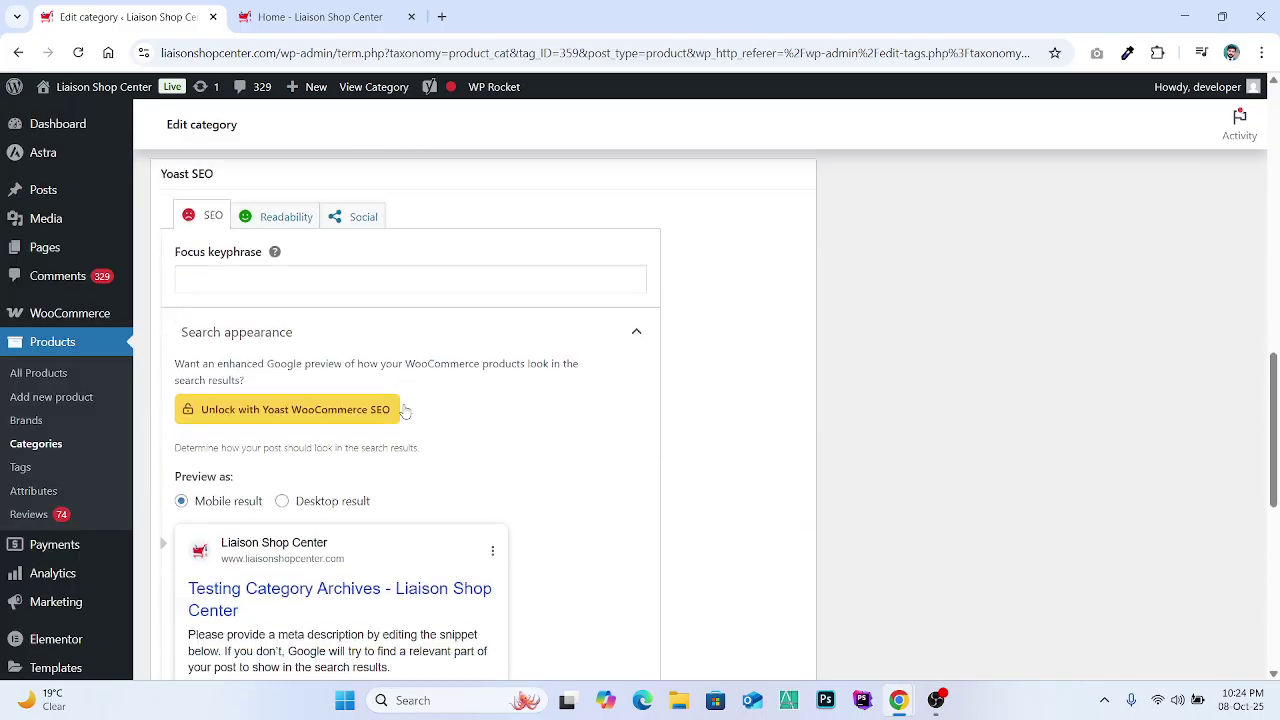
scroll(405, 410, "down", 2)
scroll(405, 410, "up", 4)
scroll(403, 414, "down", 1)
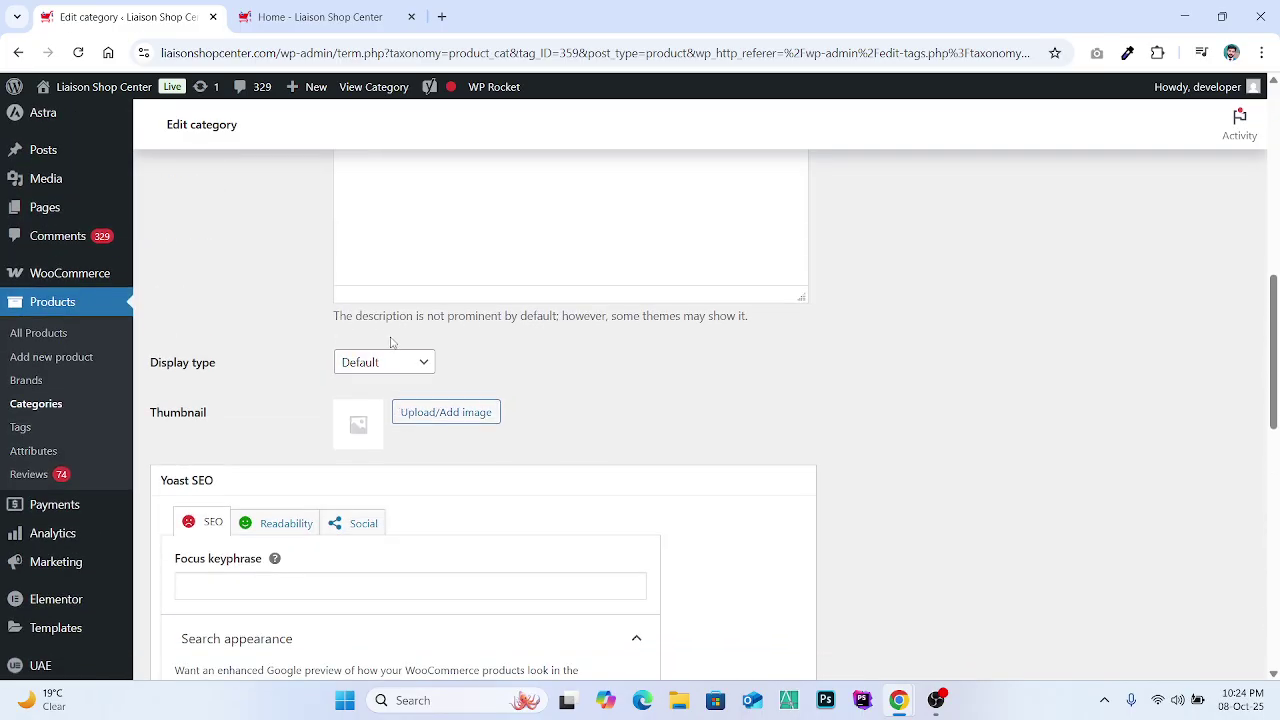
scroll(415, 405, "down", 6)
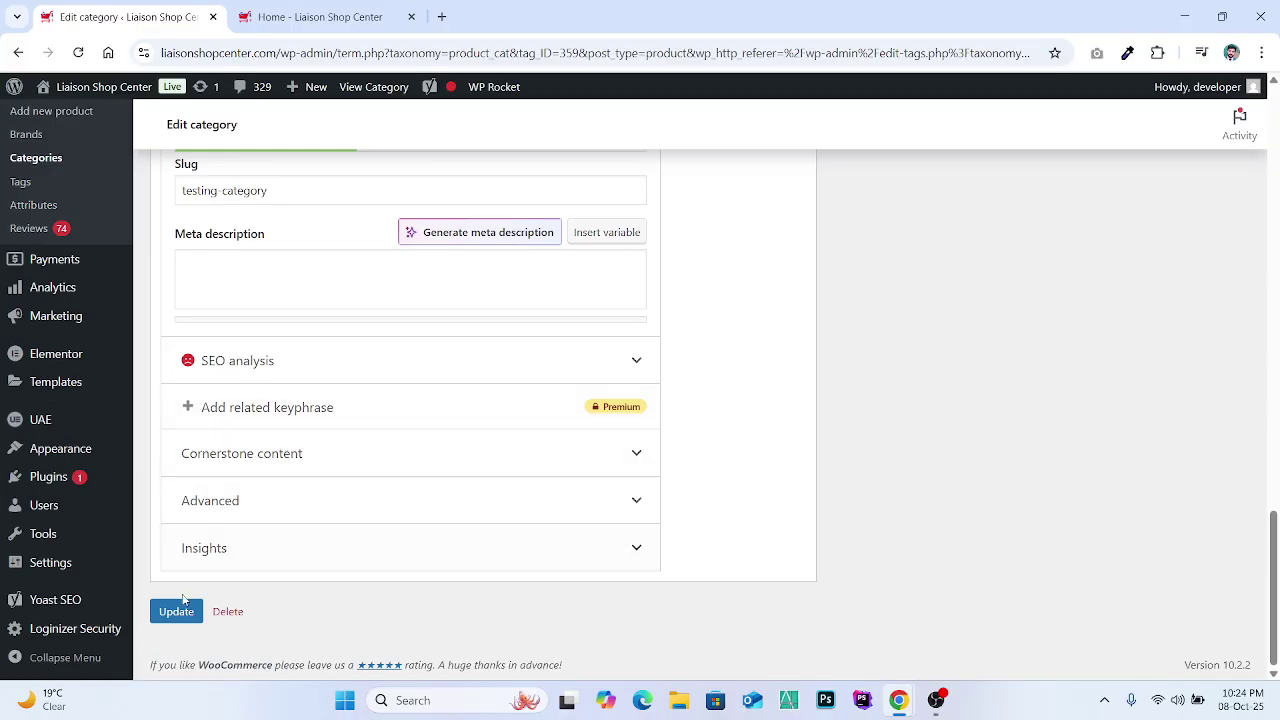
scroll(340, 530, "up", 6)
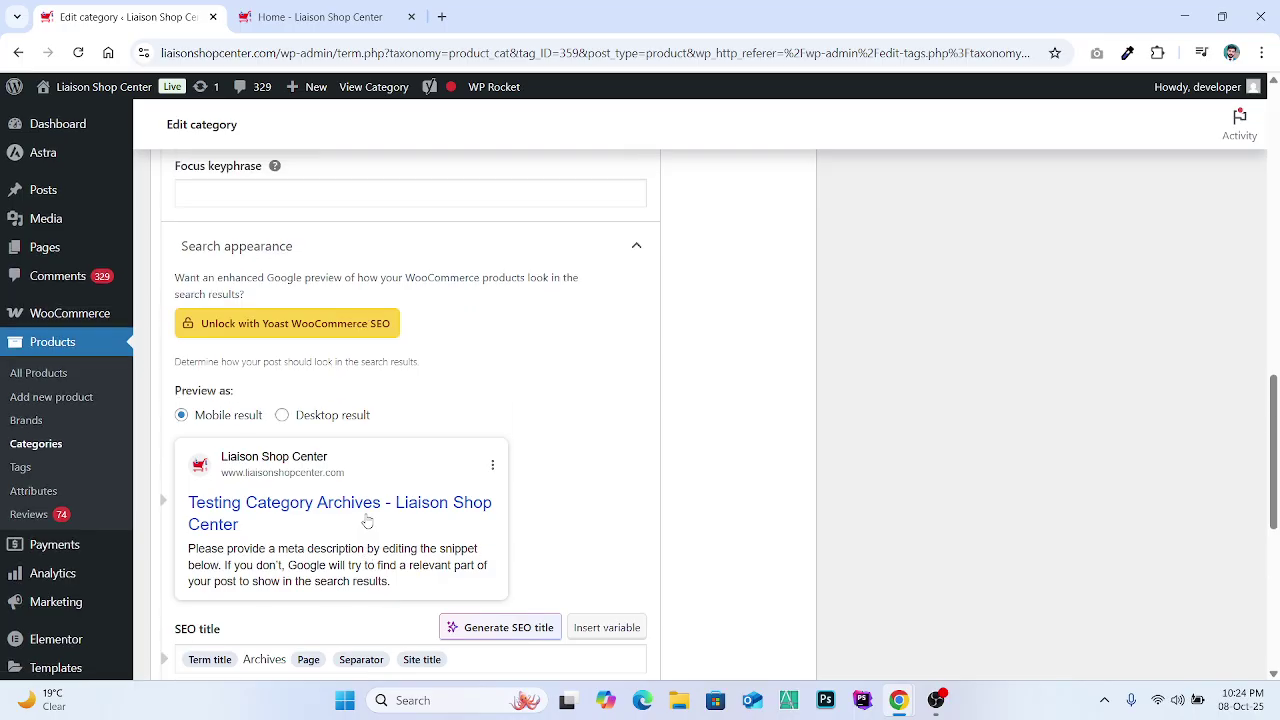
scroll(367, 521, "up", 1)
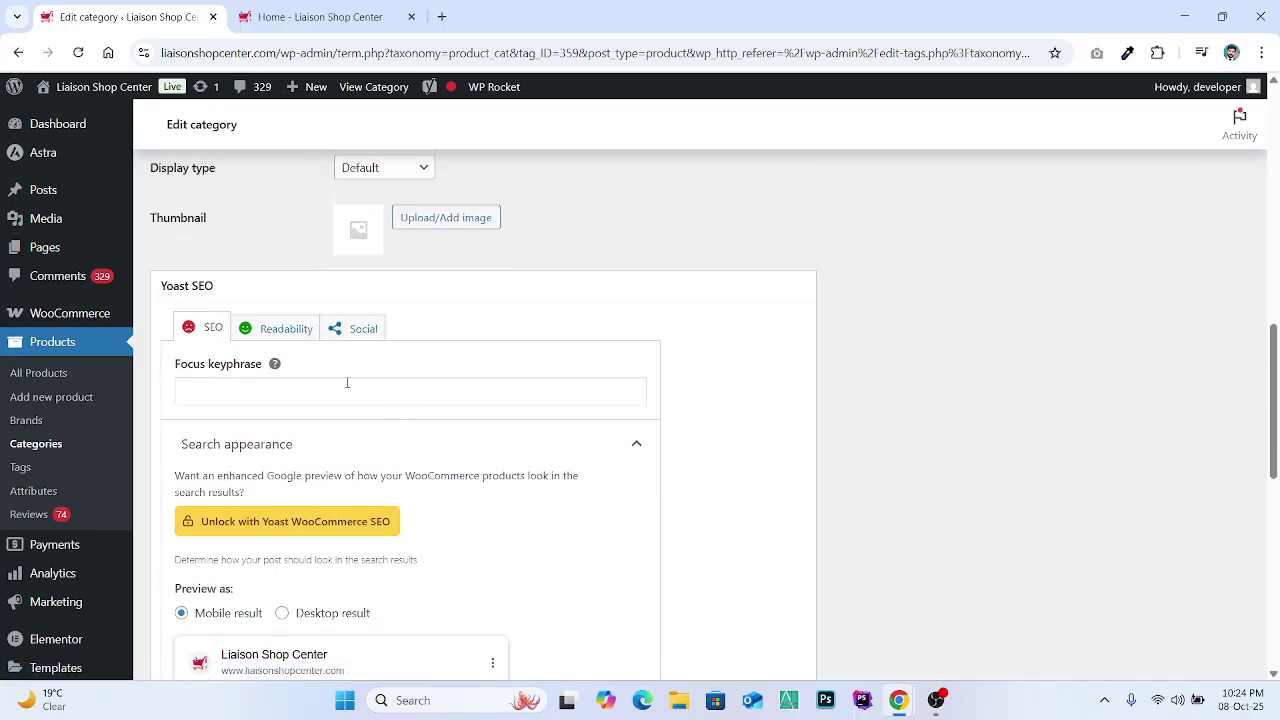
scroll(351, 391, "down", 1)
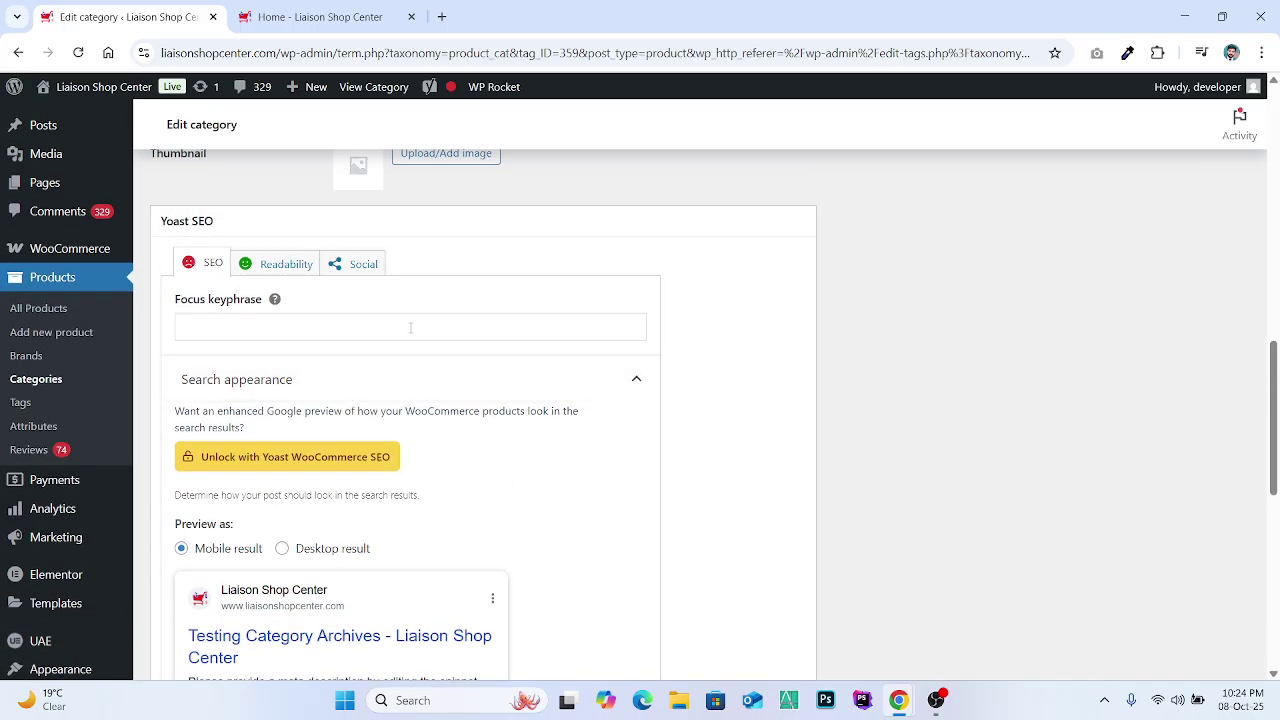
scroll(410, 328, "down", 4)
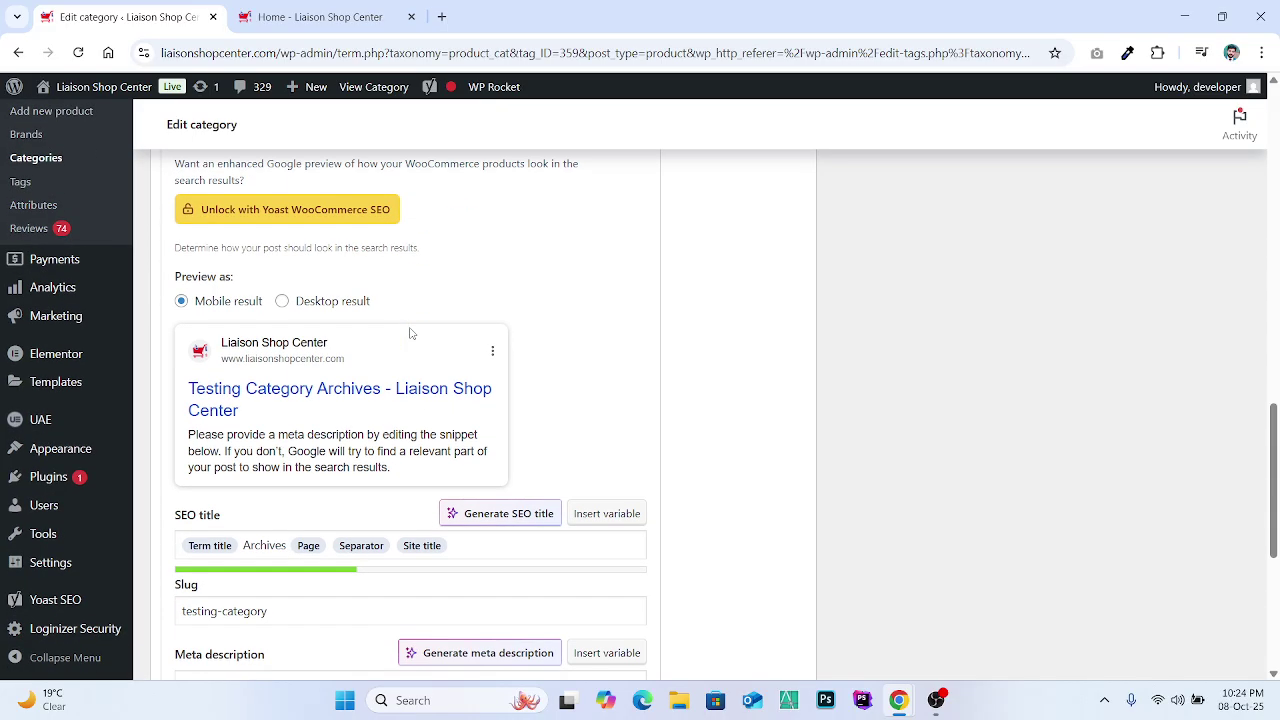
scroll(410, 333, "down", 2)
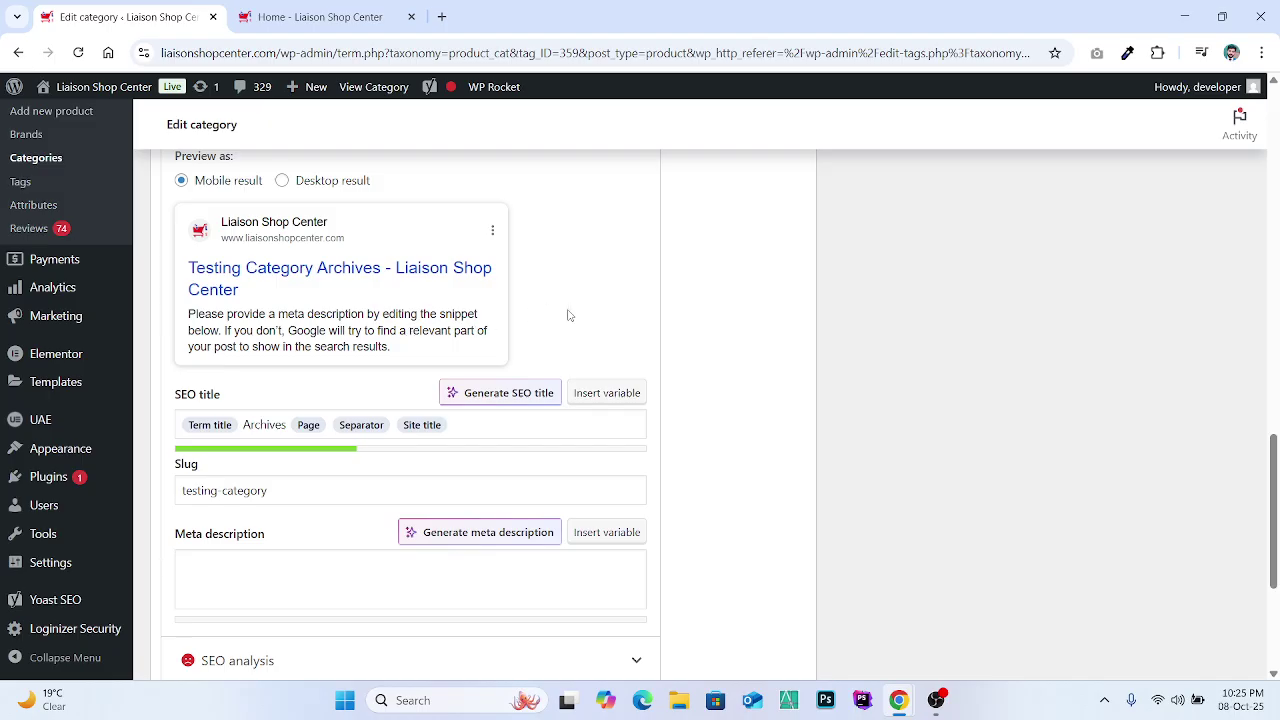
scroll(560, 320, "down", 5)
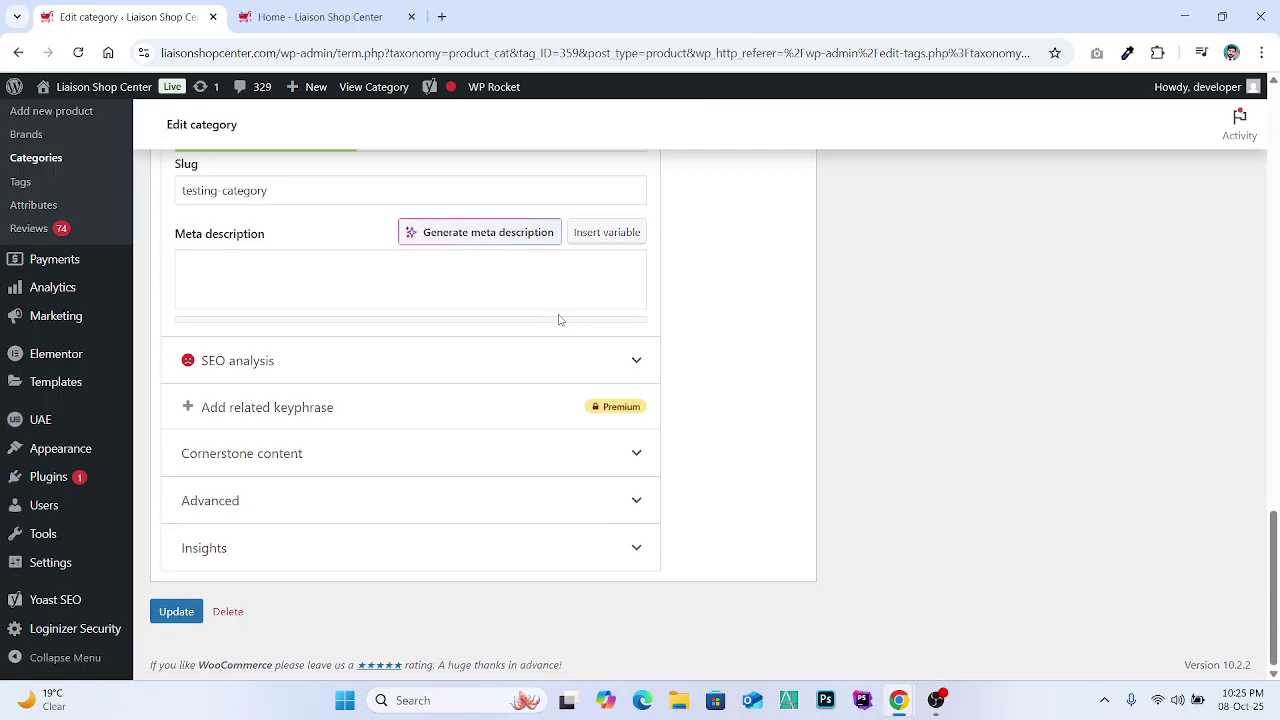
Step: Update Testing Category with its existing settings and dismiss the Elementor Data Updater notice
left_click(177, 613)
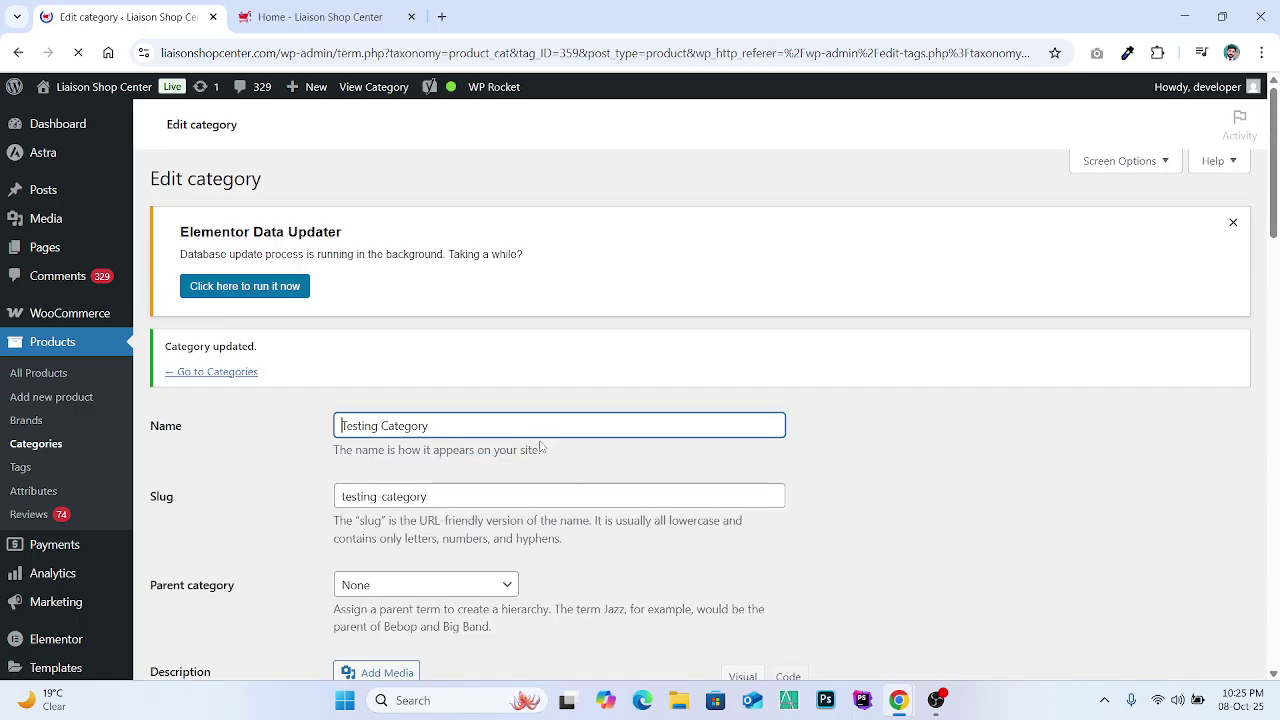
left_click(1233, 222)
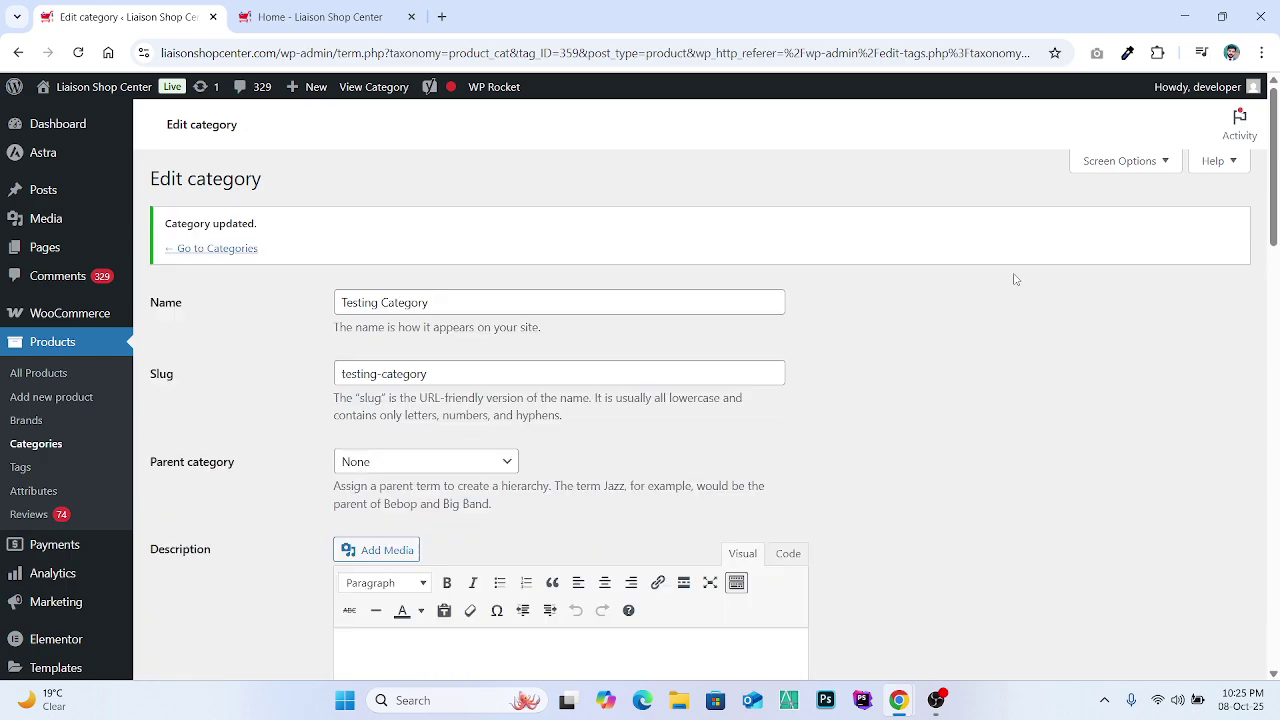
scroll(605, 400, "down", 5)
scroll(605, 400, "up", 2)
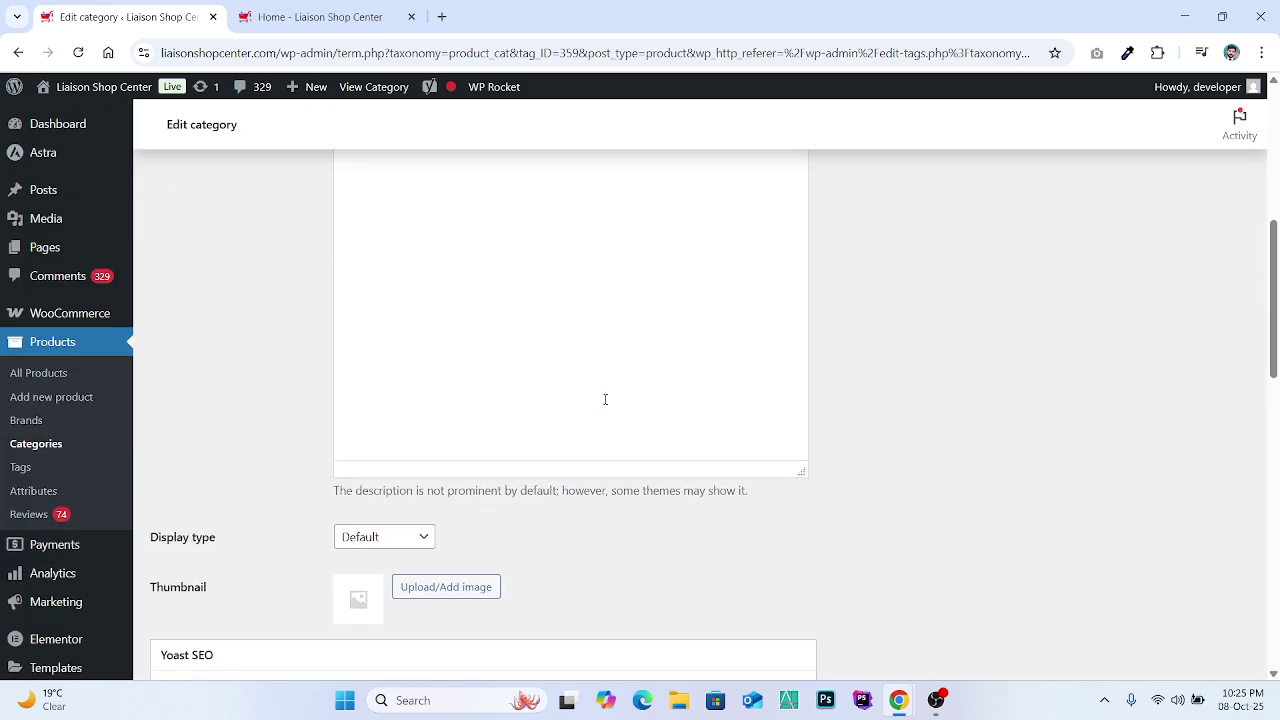
Step: Return to the product categories list, locate the Testing Category entry and dismiss the Elementor Data Updater notice
left_click(63, 443)
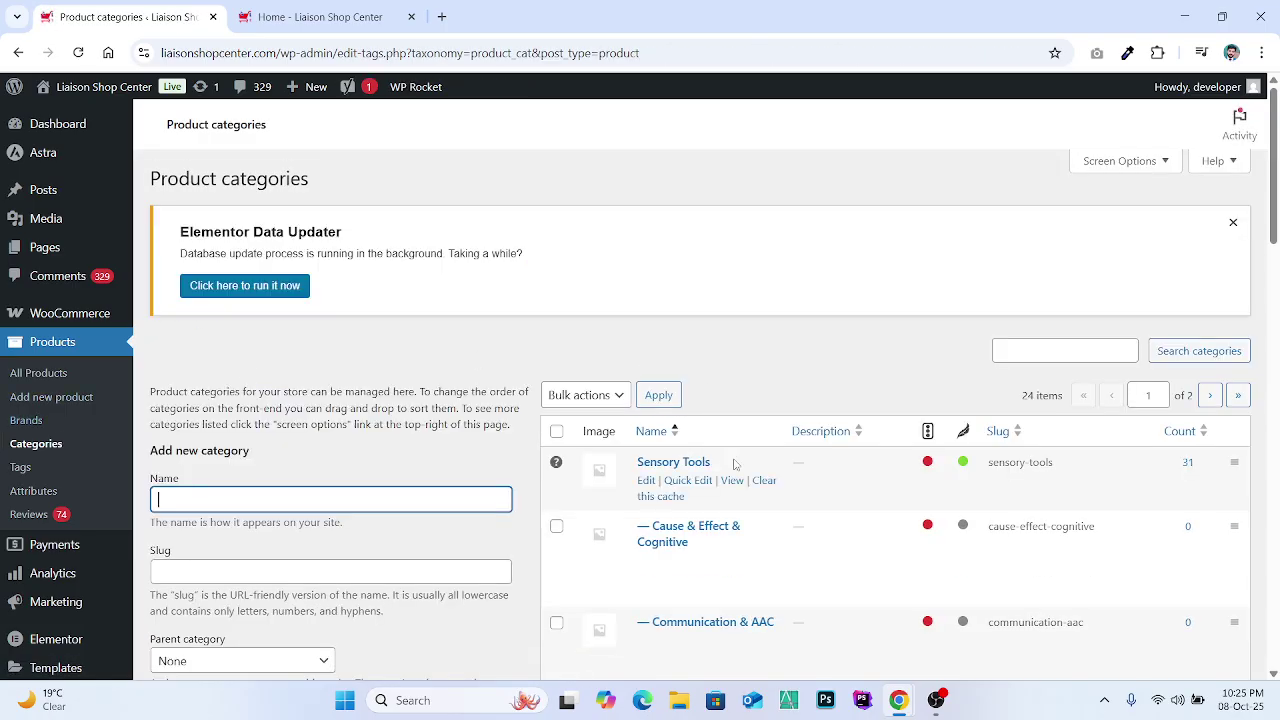
scroll(735, 464, "down", 10)
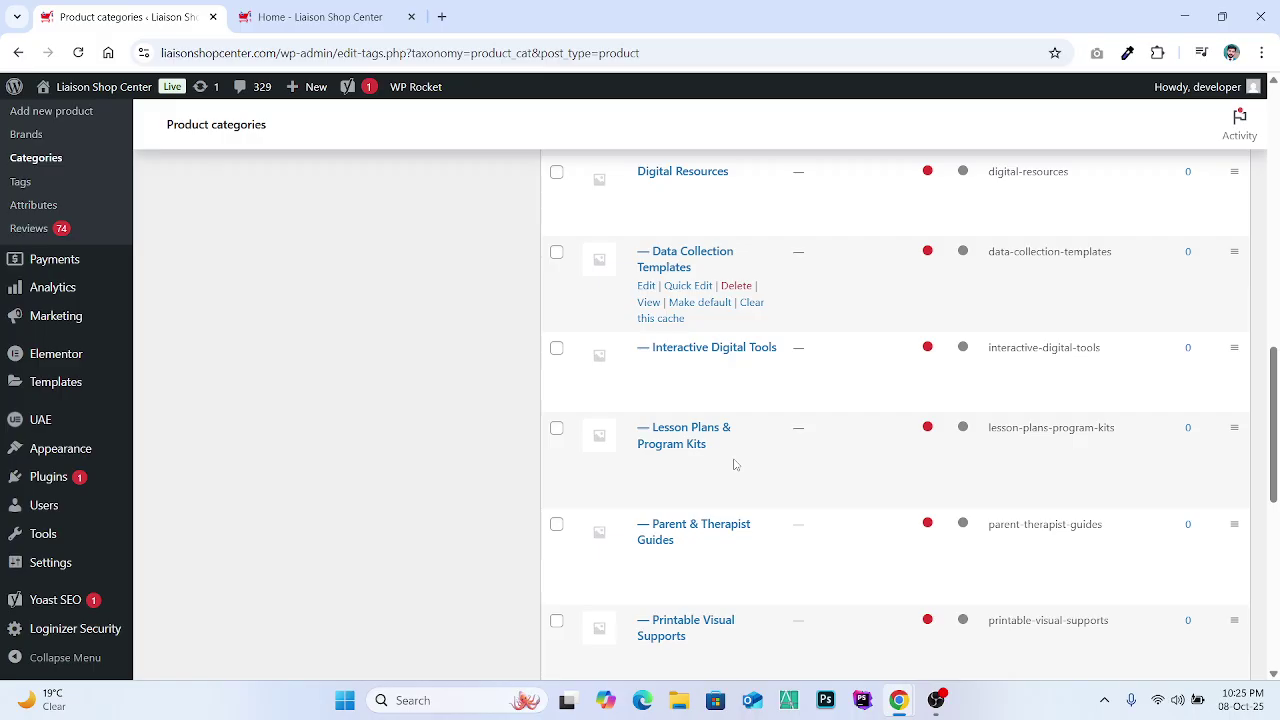
scroll(735, 464, "down", 5)
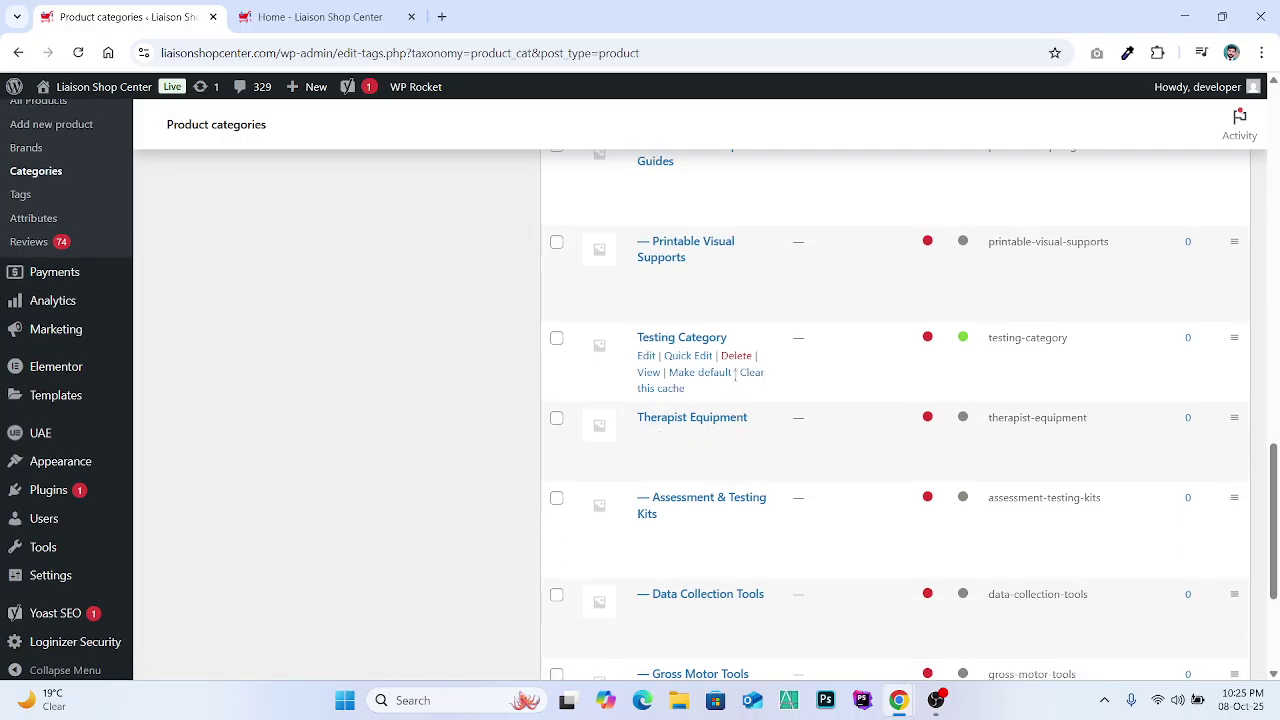
left_click_drag(737, 343, 636, 339)
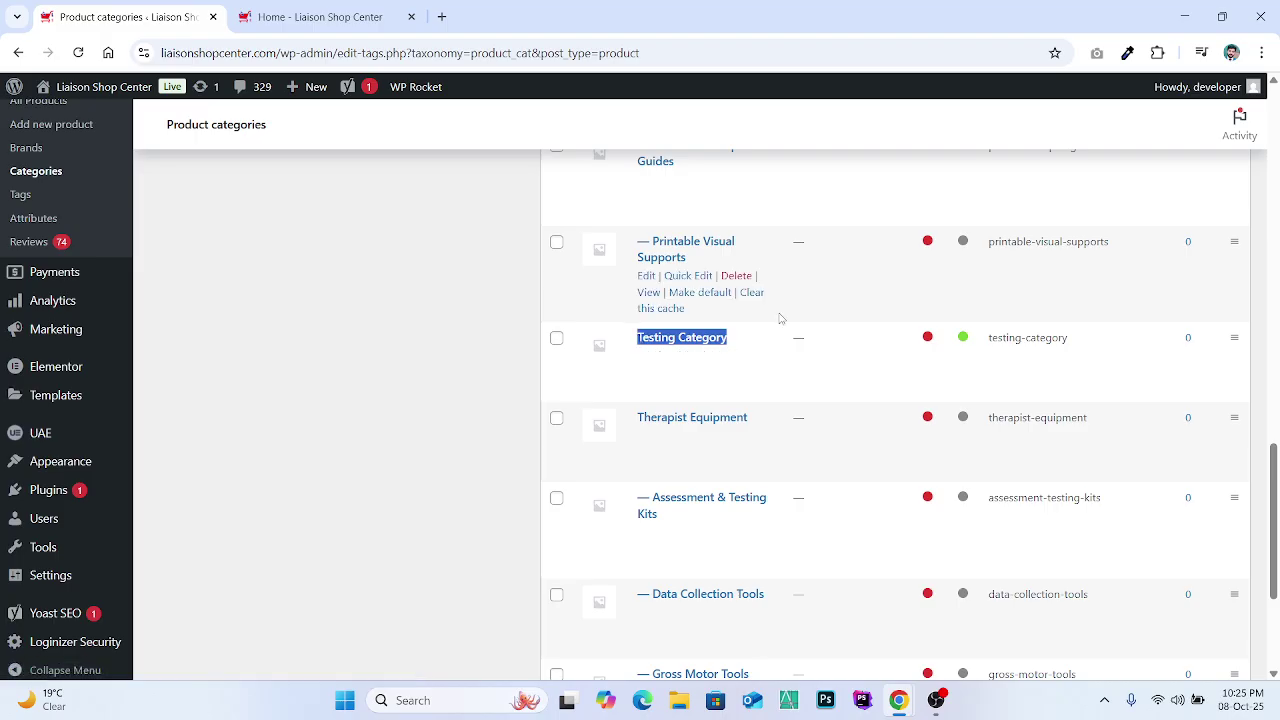
left_click(820, 343)
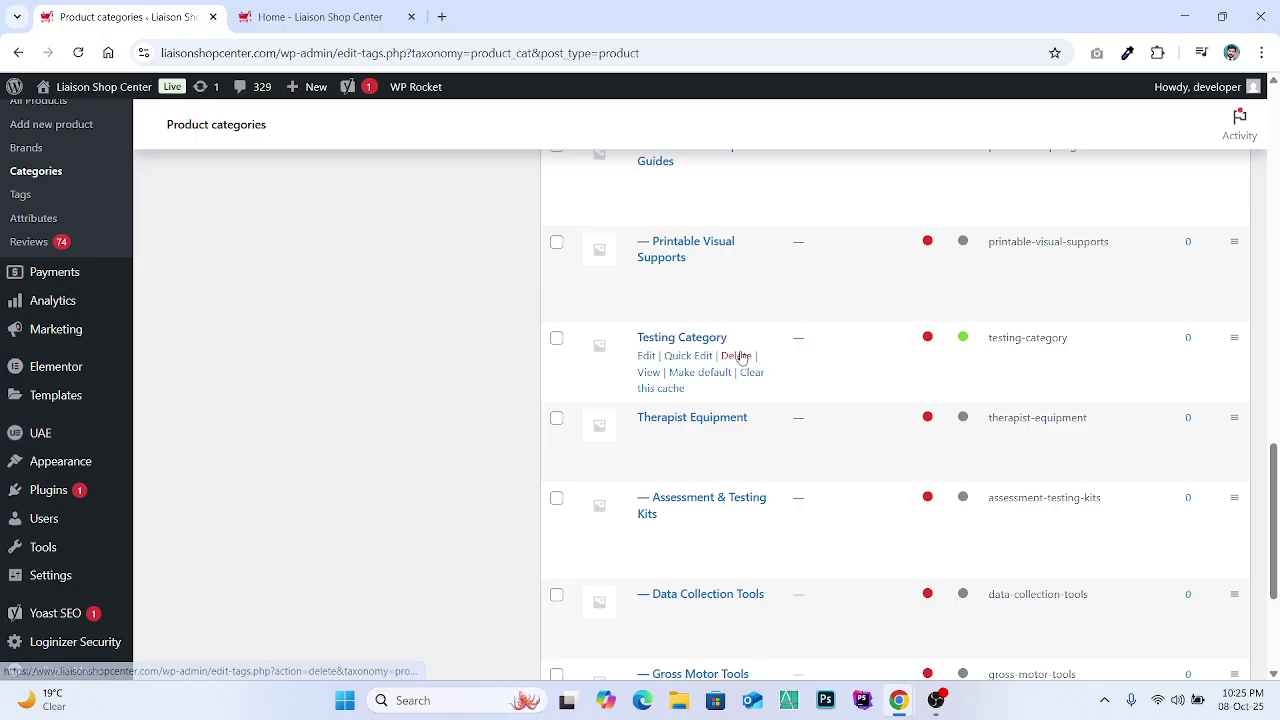
scroll(788, 390, "up", 2)
scroll(788, 390, "up", 10)
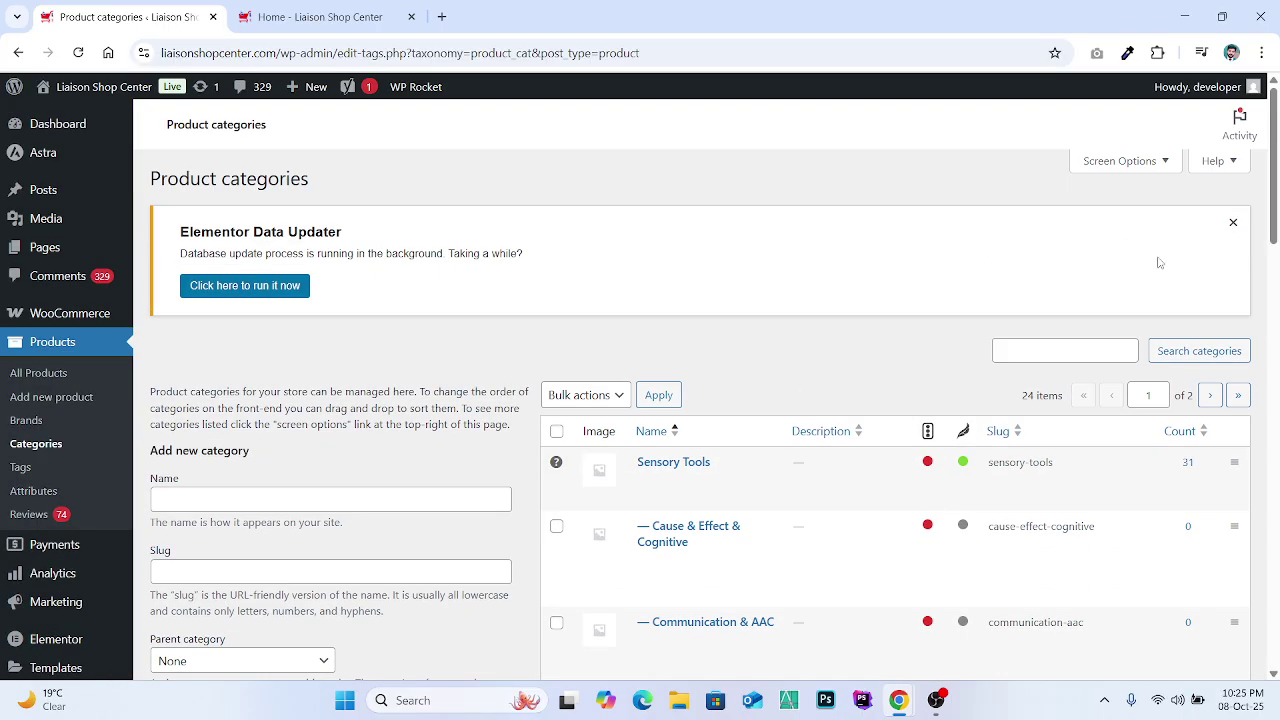
left_click(1233, 222)
Step: Compare the storefront's Digital Resources submenu with the product categories list, and return to the storefront home page
left_click(320, 17)
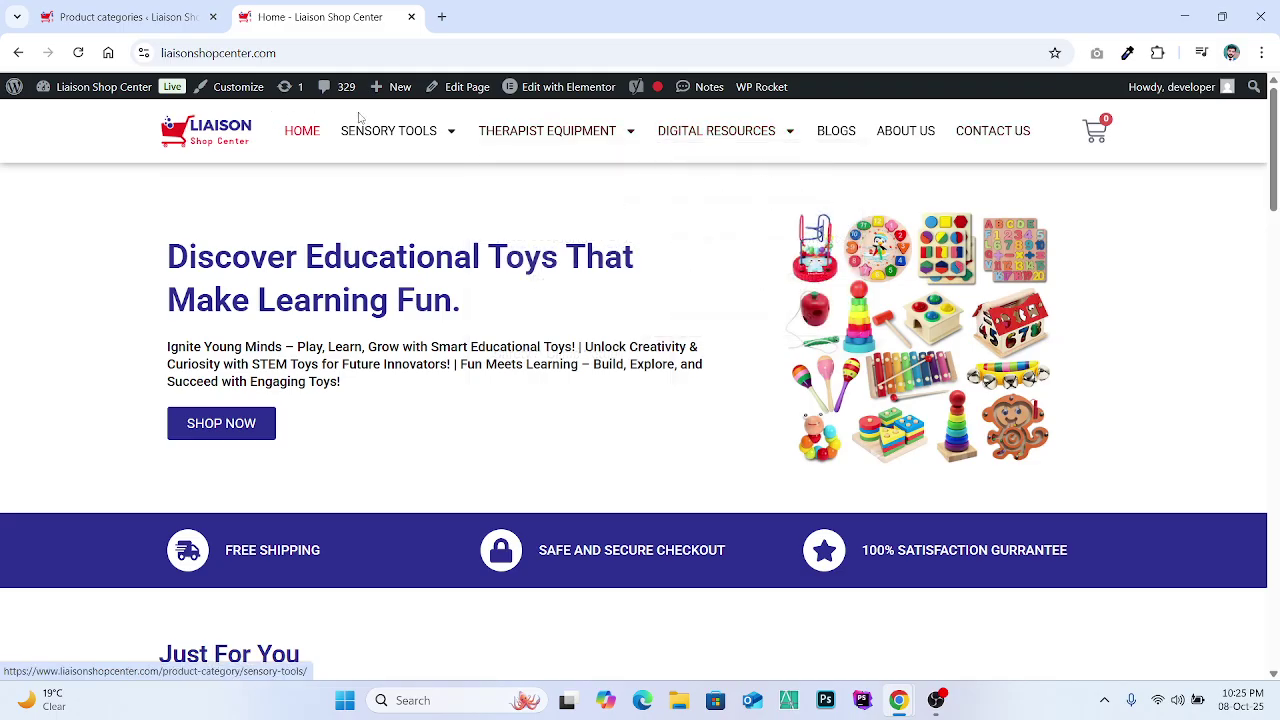
mouse_move(716, 140)
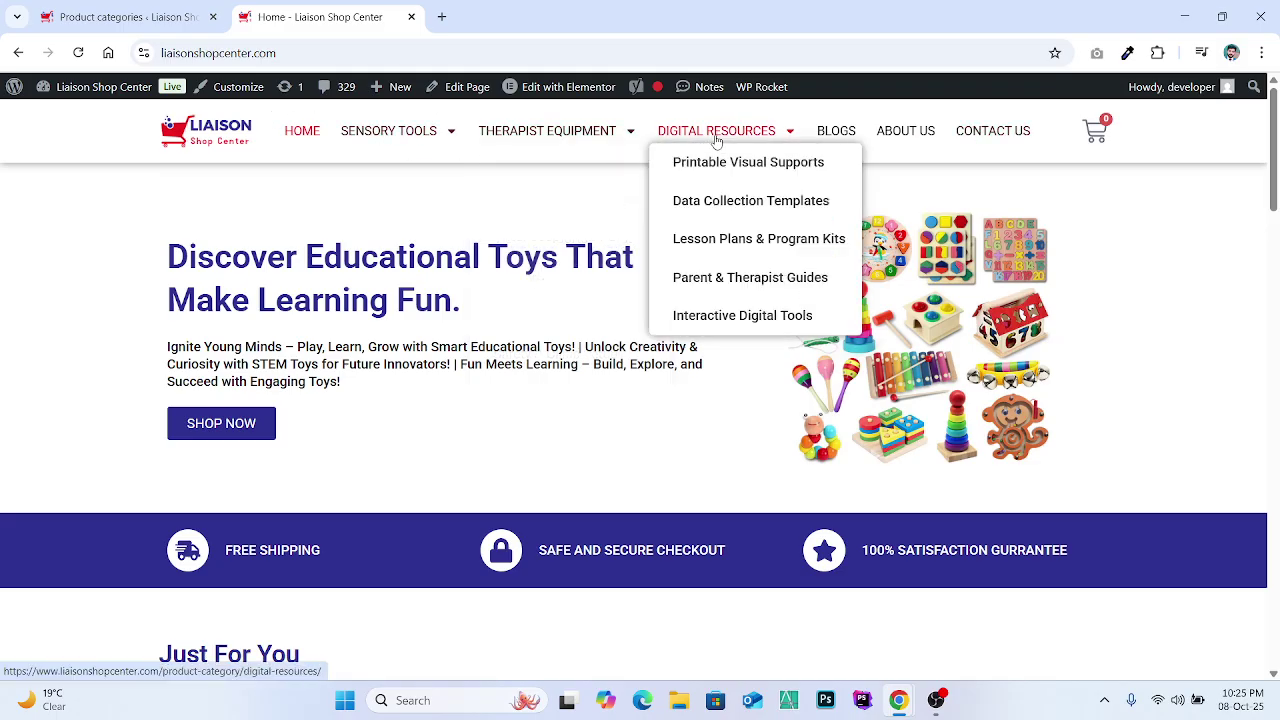
left_click(128, 17)
scroll(683, 395, "down", 2)
scroll(683, 395, "down", 4)
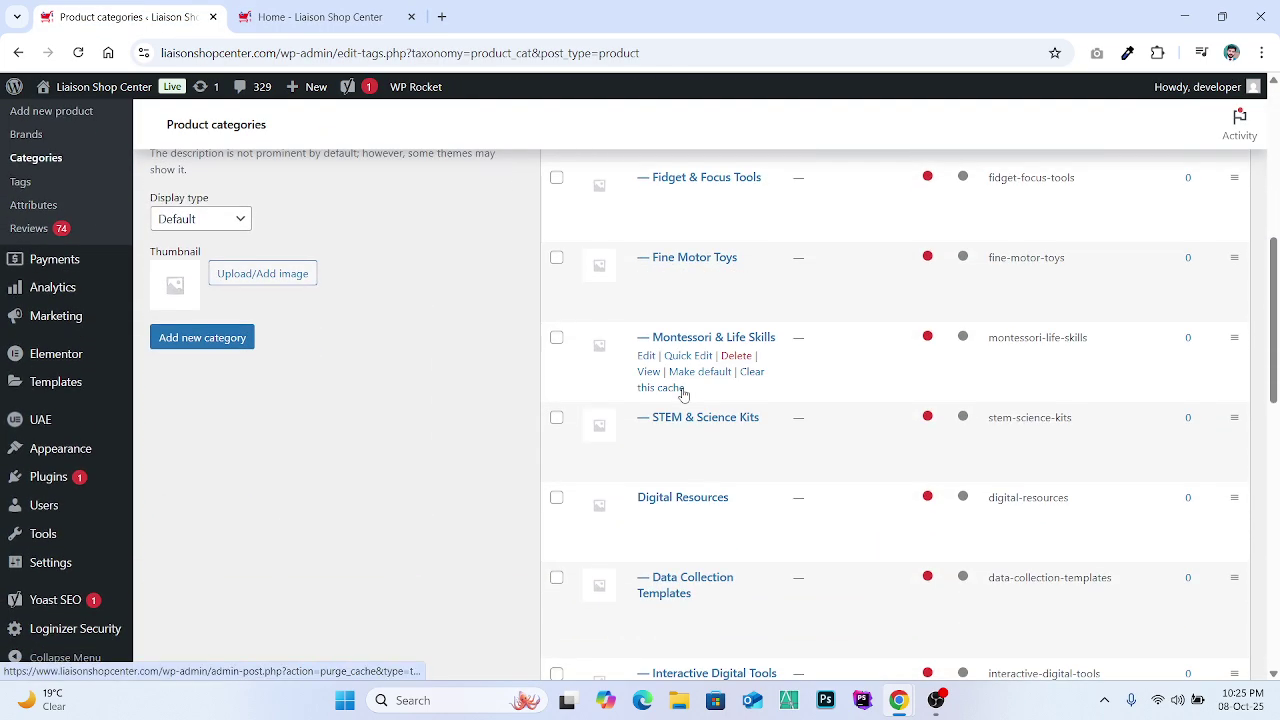
scroll(683, 393, "up", 6)
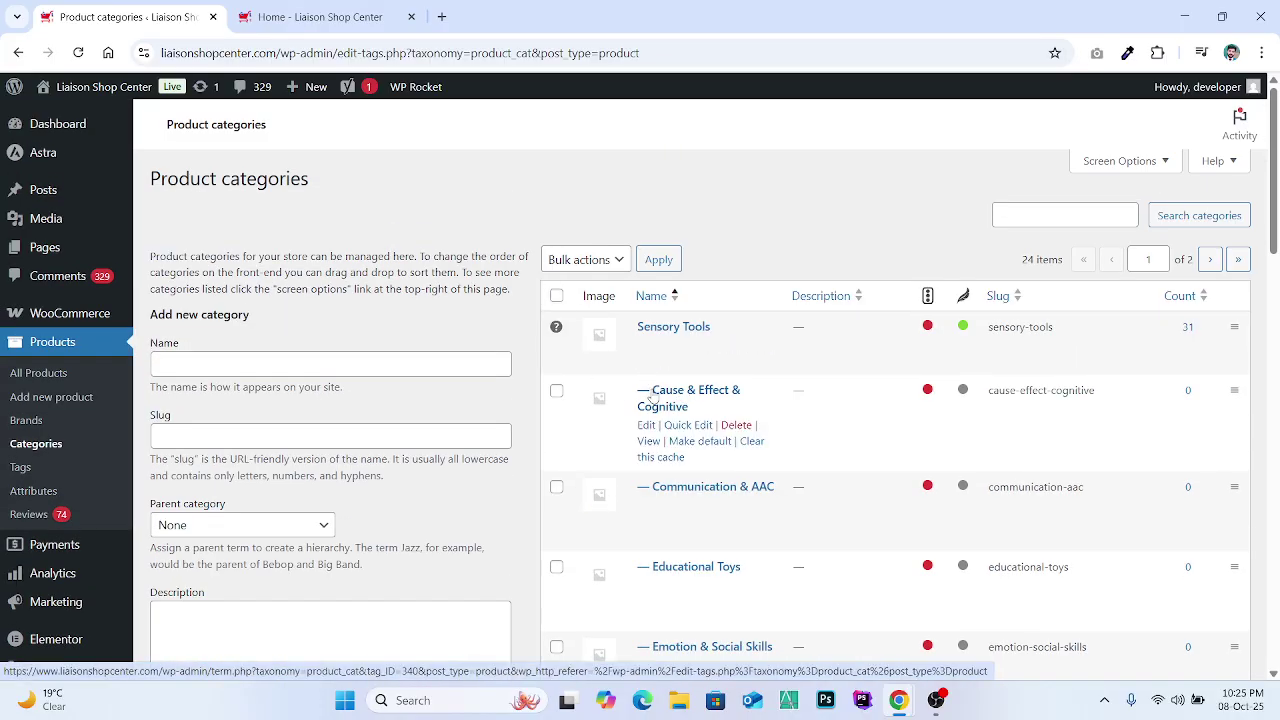
left_click(312, 17)
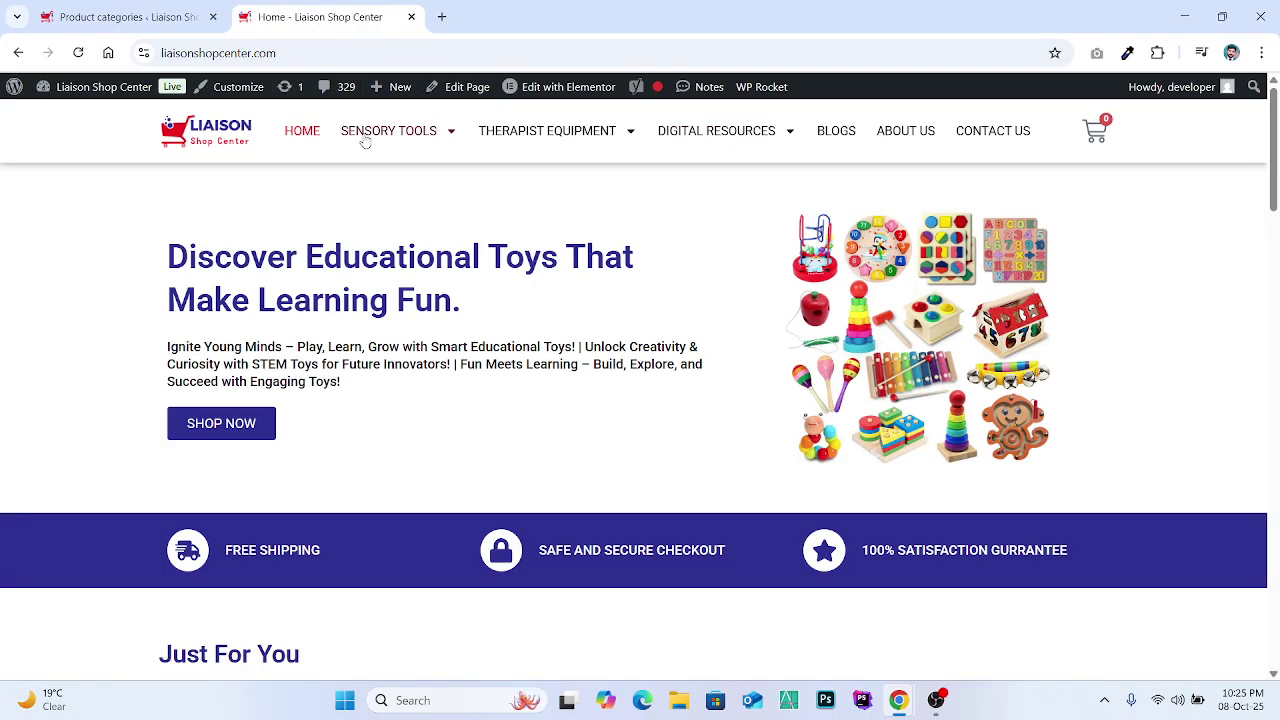
scroll(420, 257, "down", 3)
scroll(420, 257, "up", 3)
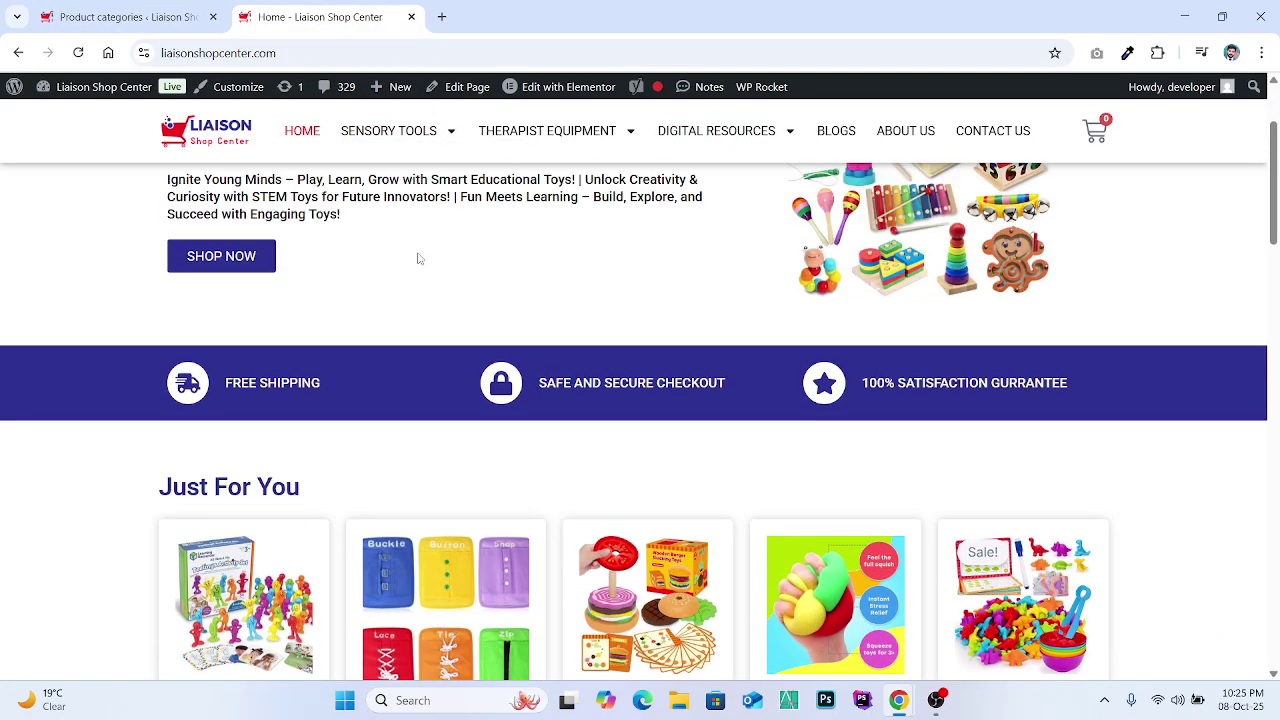
left_click(153, 12)
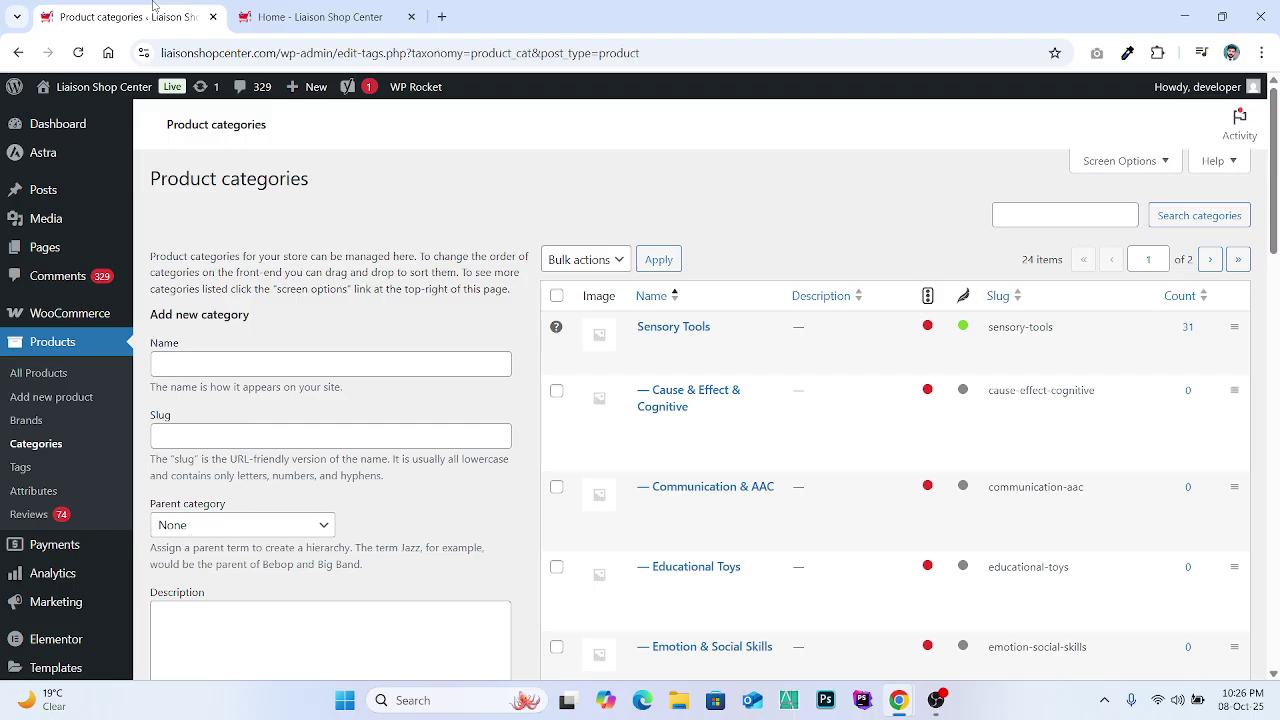
scroll(150, 293, "down", 2)
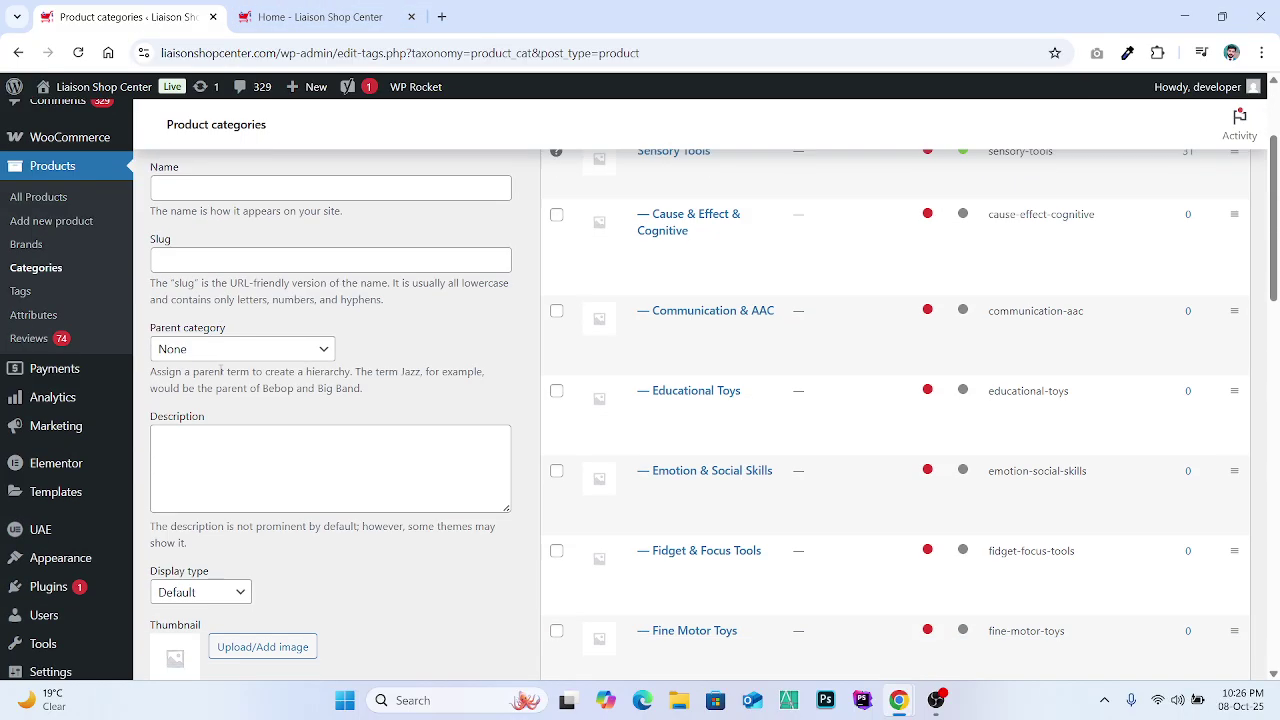
scroll(146, 488, "down", 3)
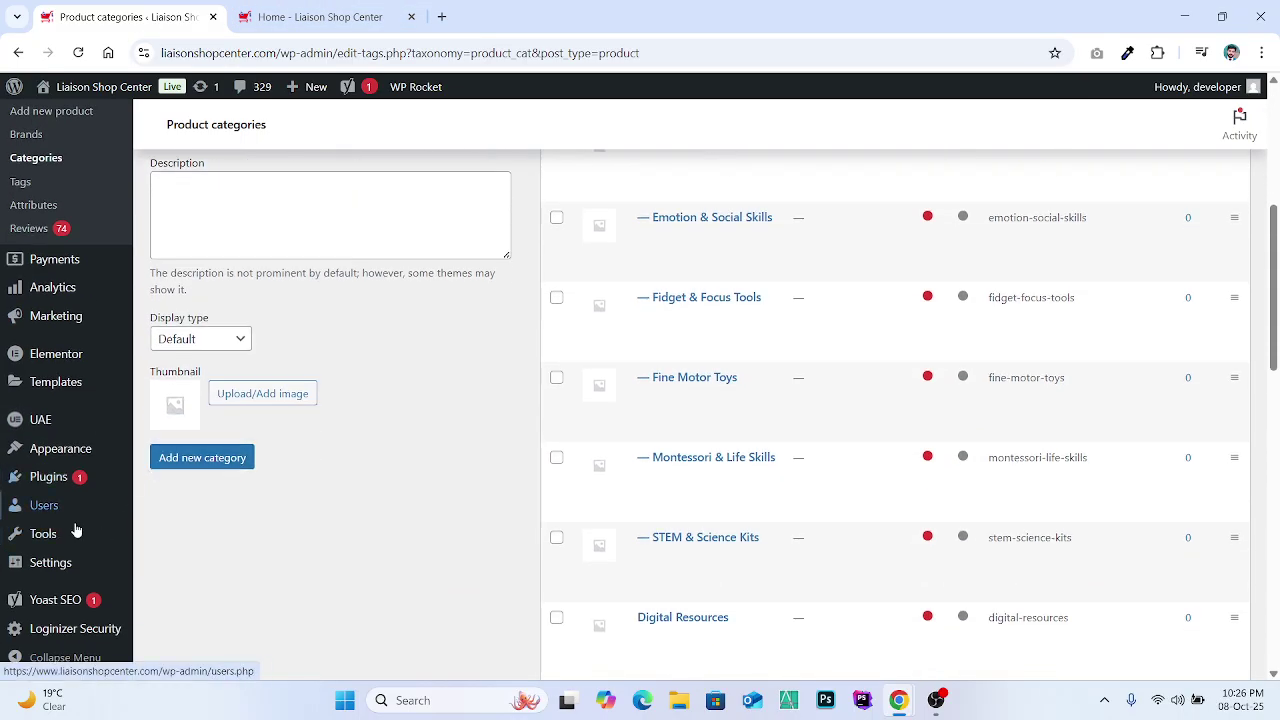
mouse_move(70, 419)
scroll(70, 419, "up", 1)
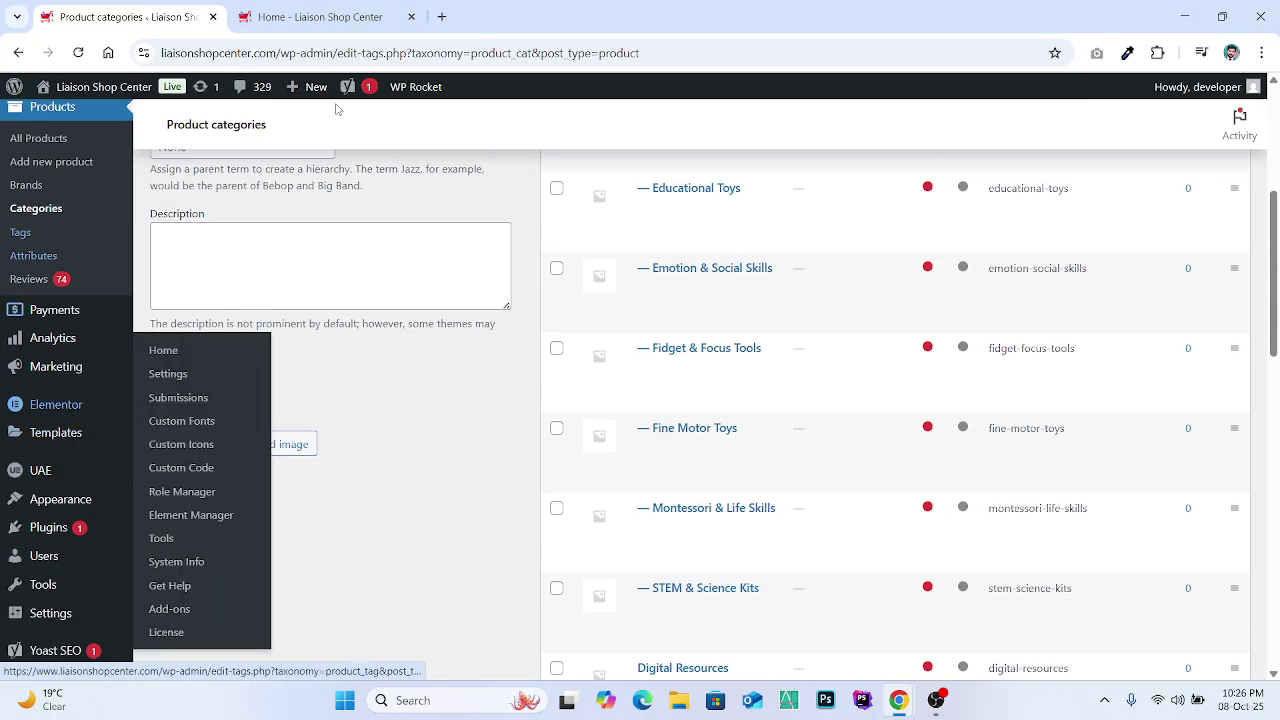
Step: Open Amazon's aba therapy toys search results in a new browser tab and sign in with the saved account
left_click(441, 16)
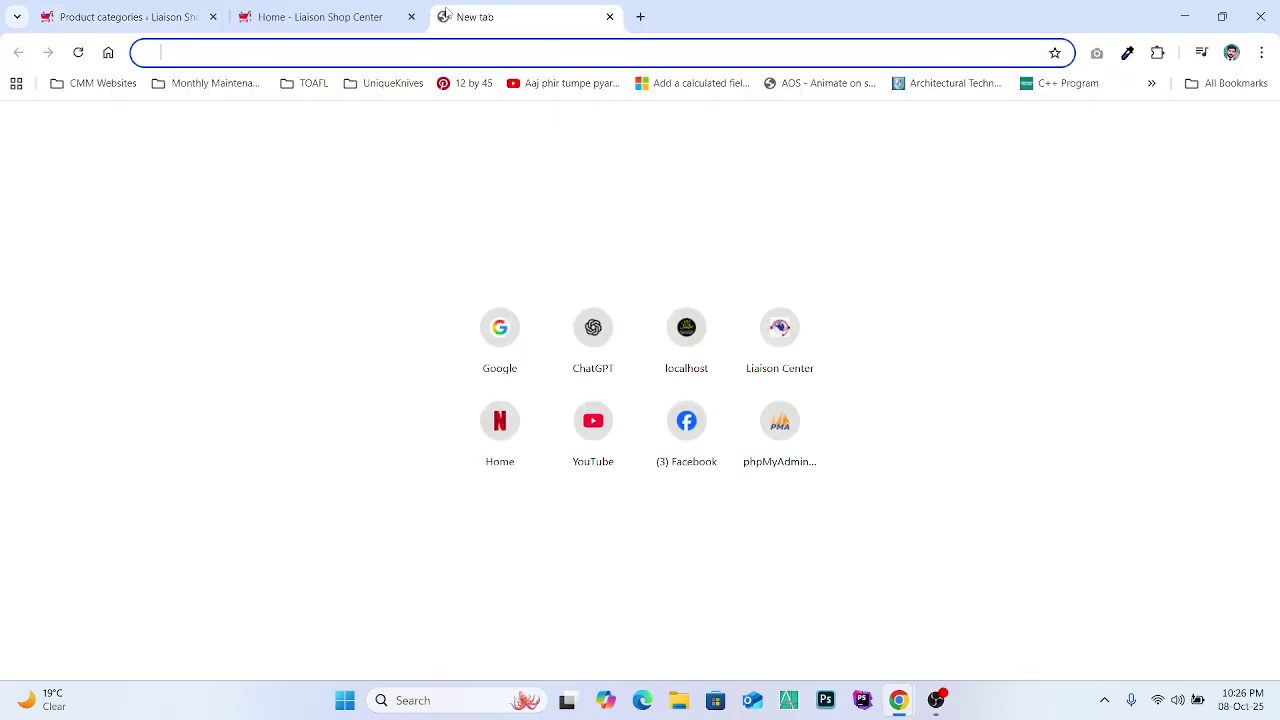
type("amazon")
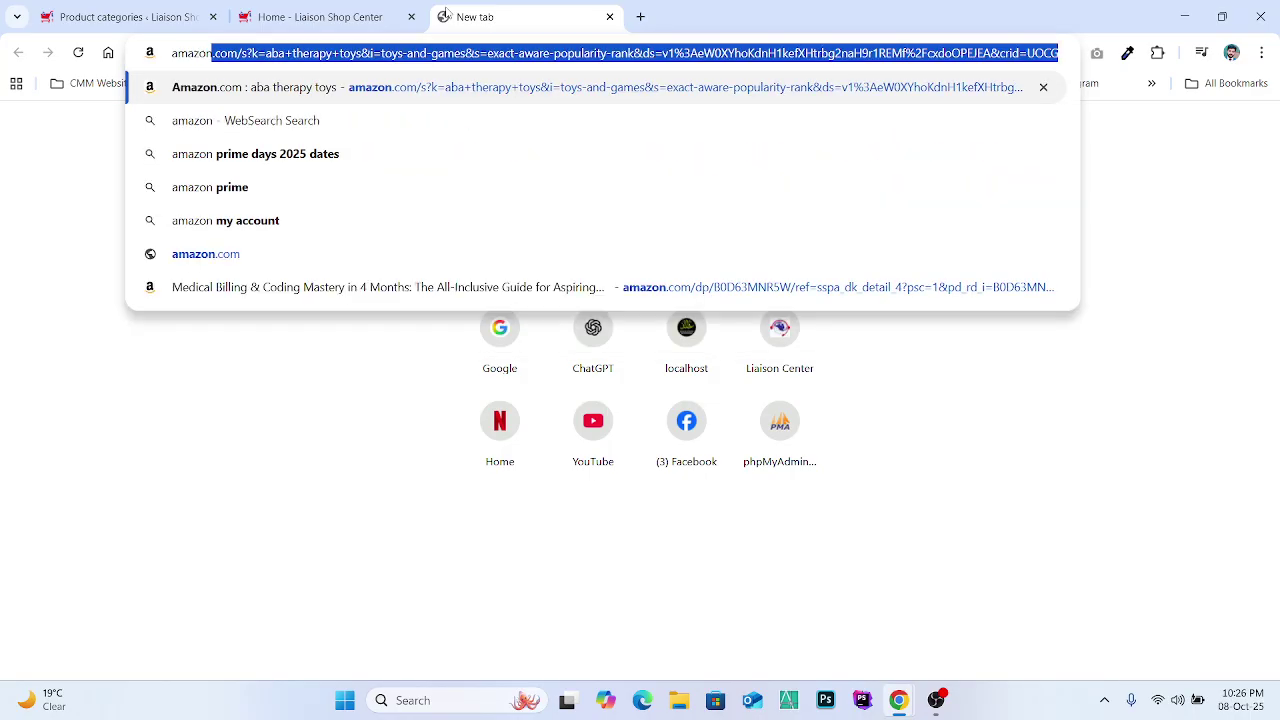
key("Return")
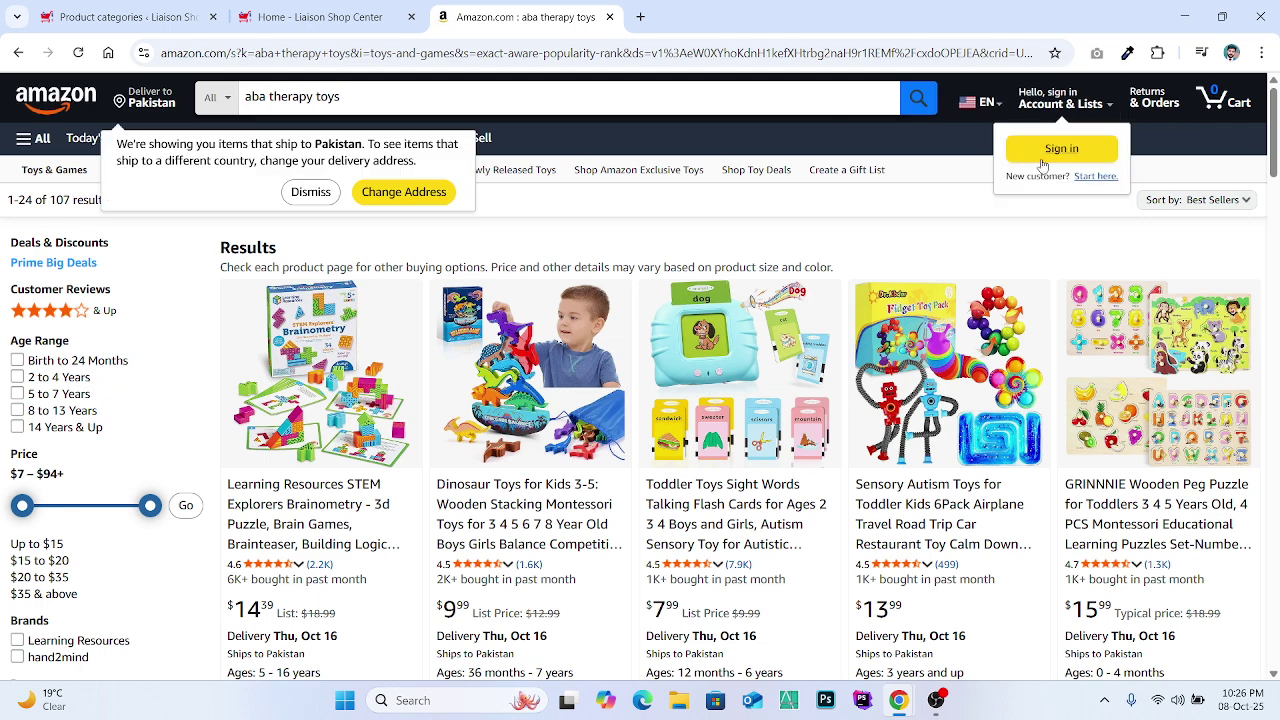
left_click(1062, 149)
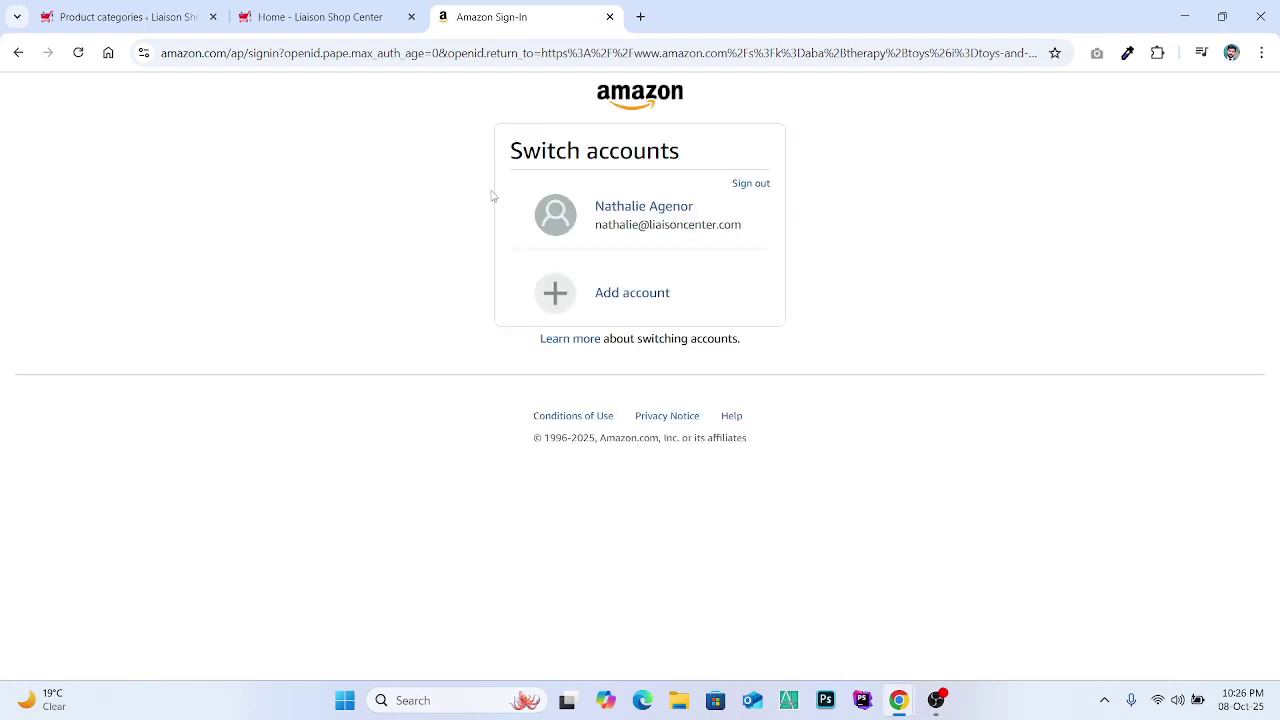
left_click(665, 230)
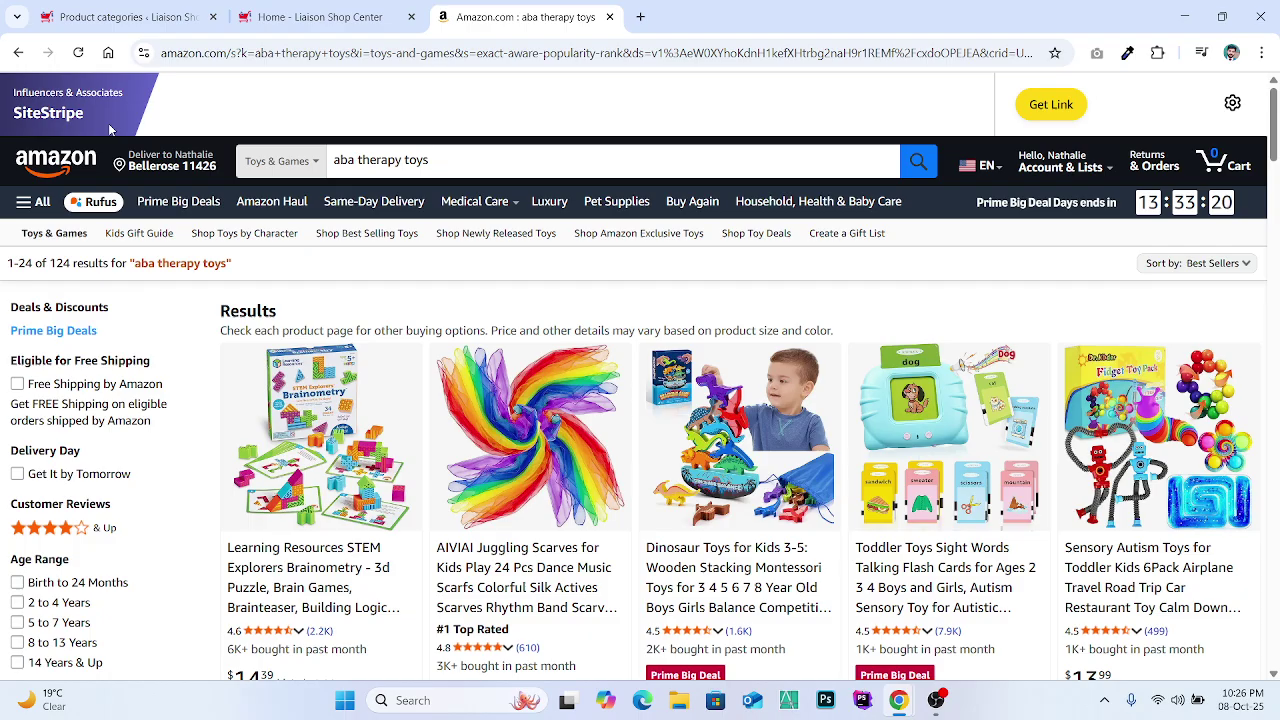
Step: Compare the storefront with the Amazon results page and check the list of installed browser extensions
left_click(300, 8)
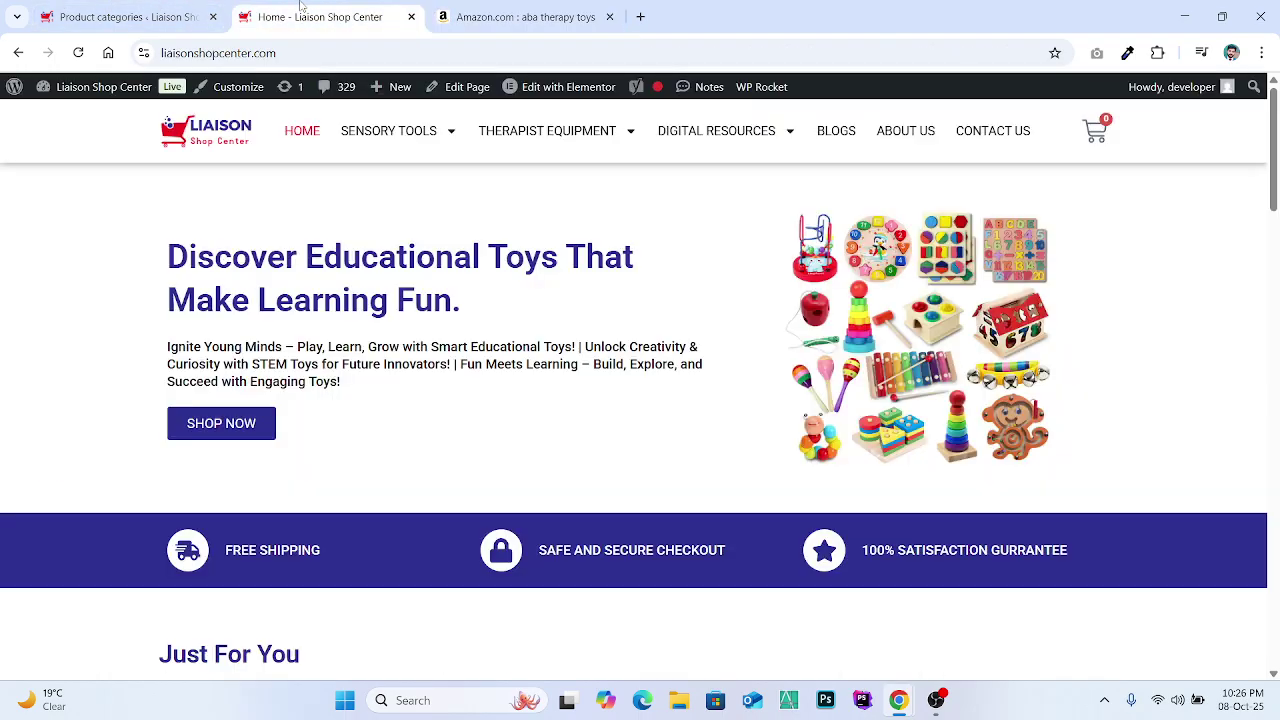
left_click(518, 8)
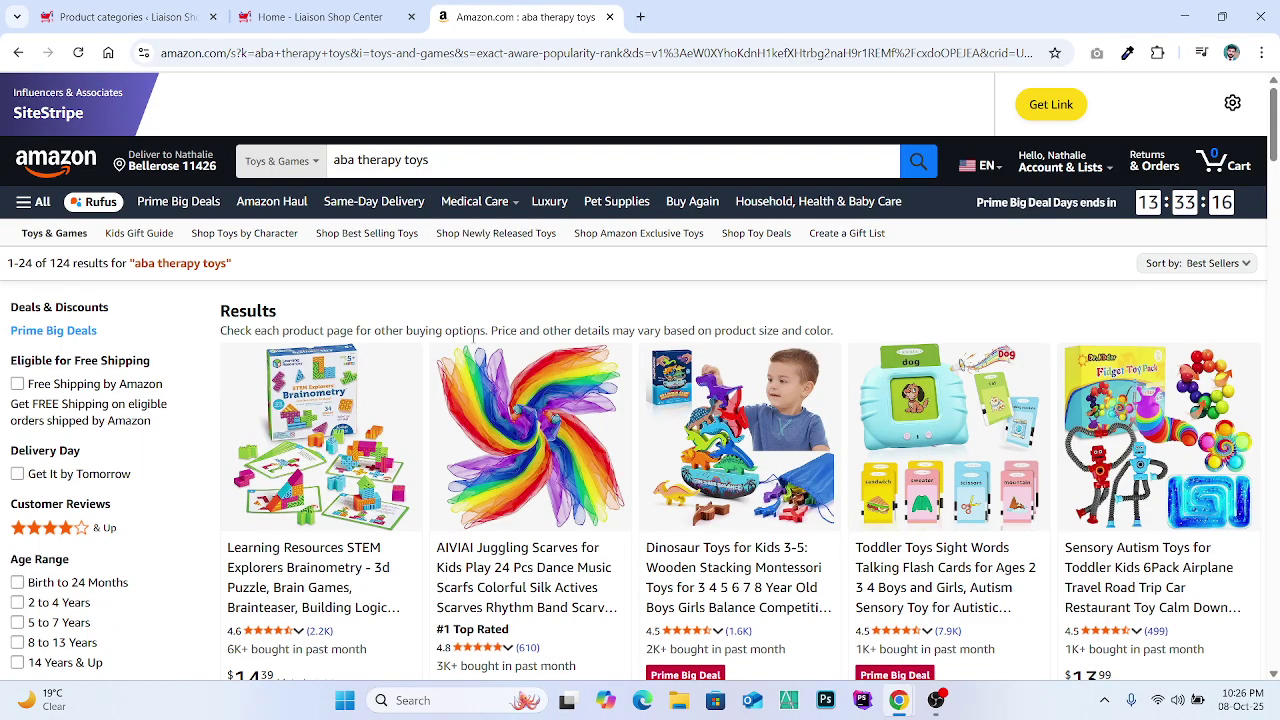
scroll(474, 336, "down", 3)
scroll(474, 336, "up", 3)
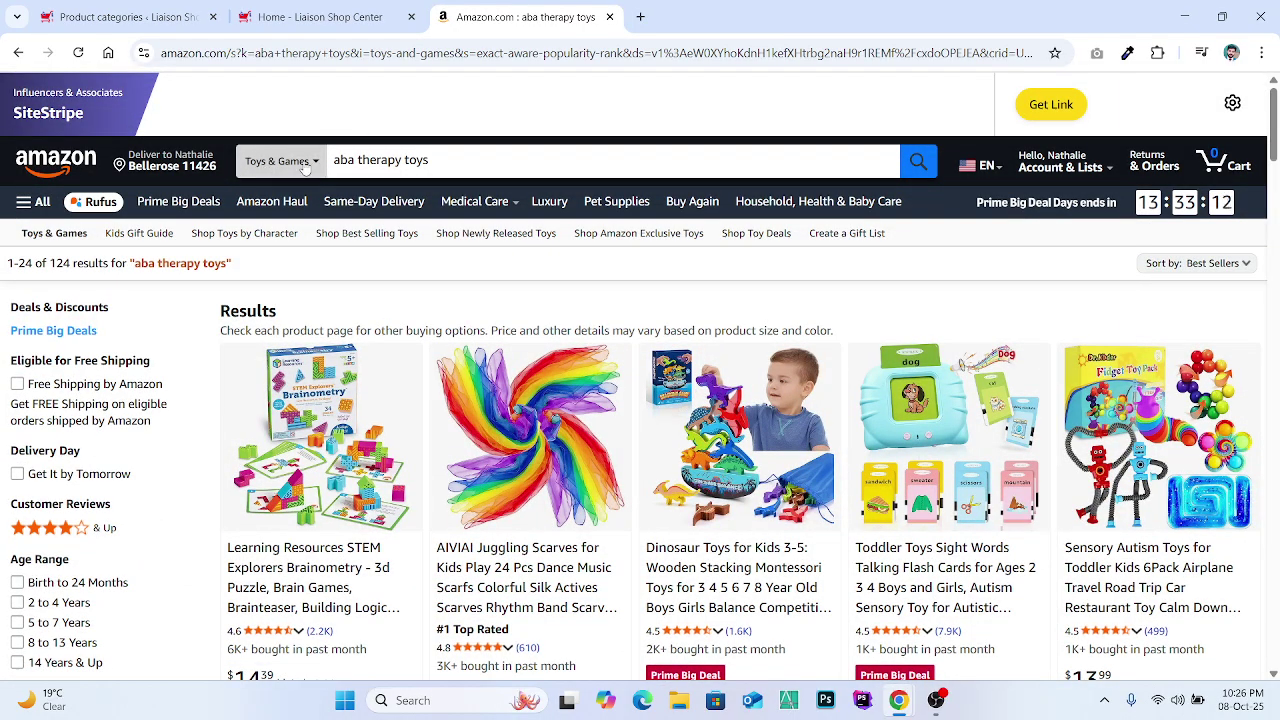
mouse_move(1067, 162)
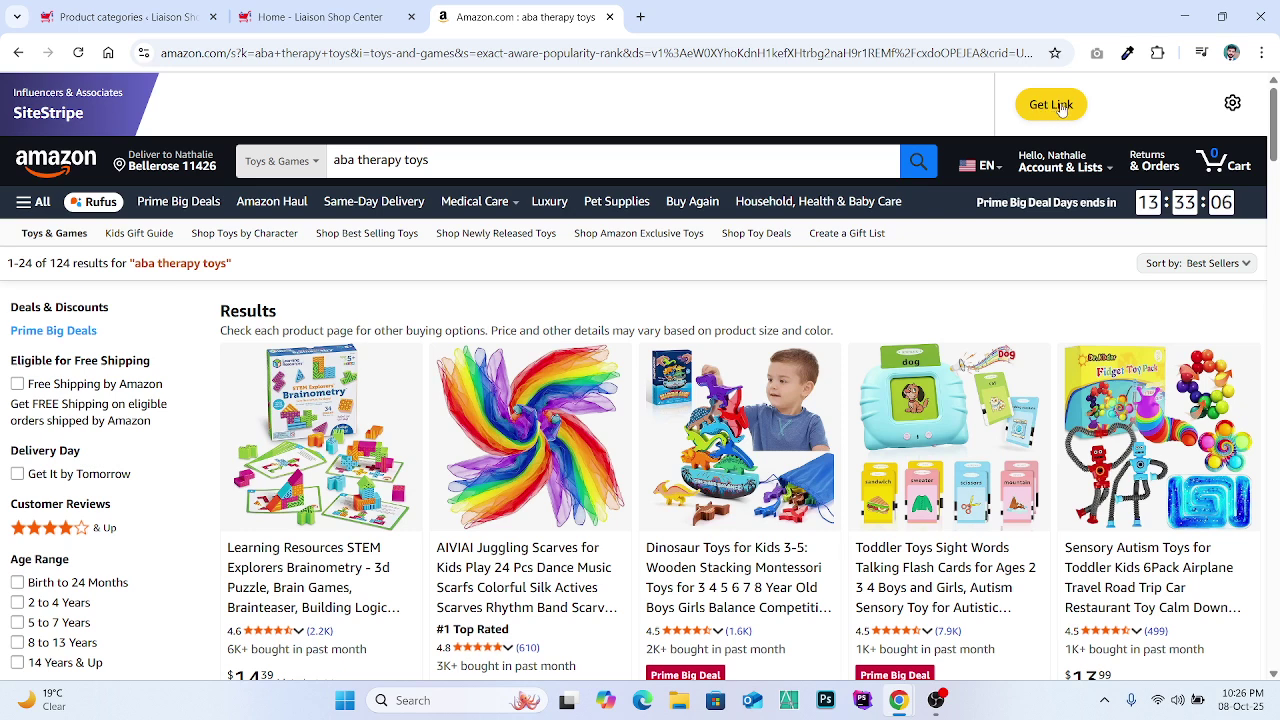
left_click(1158, 53)
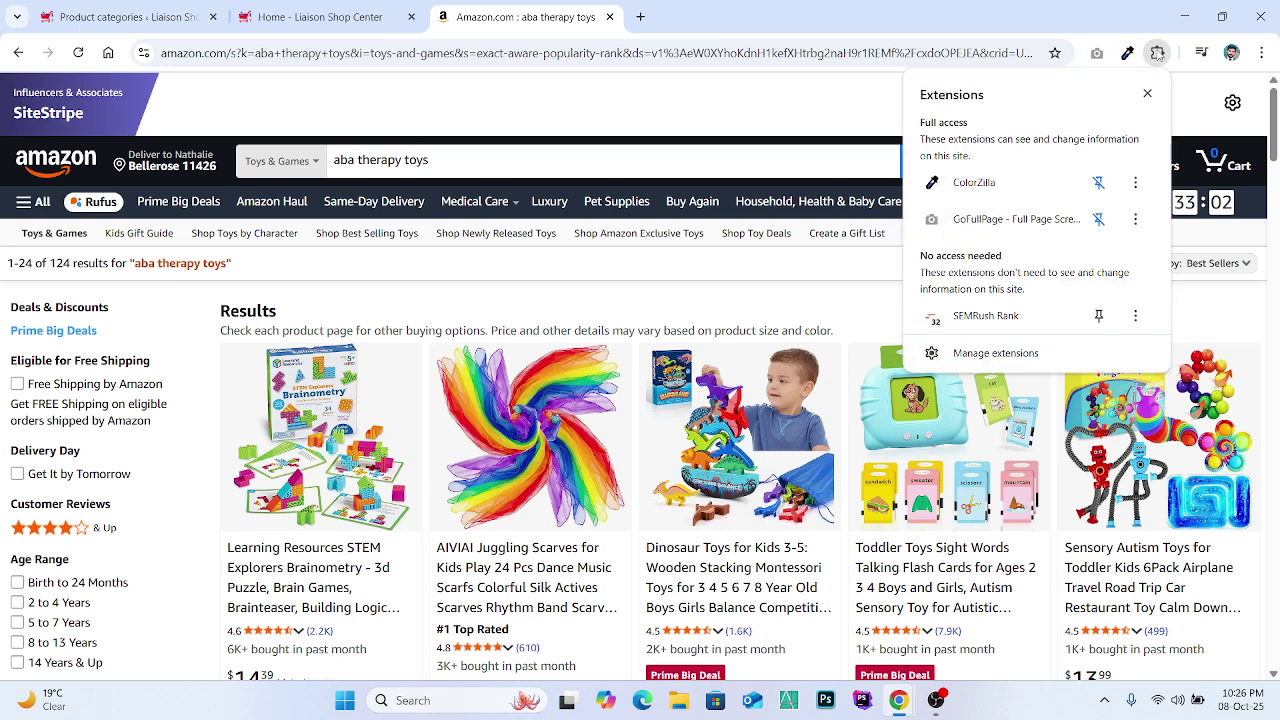
left_click(1158, 53)
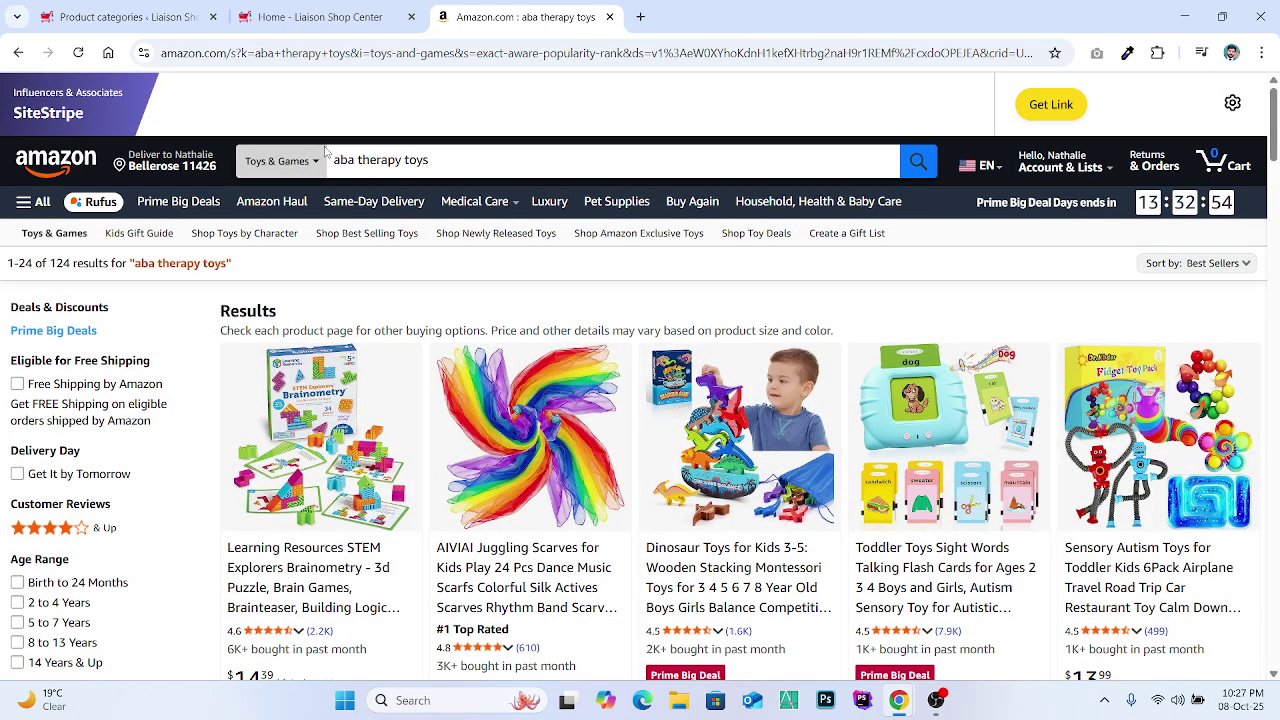
Step: Browse the aba therapy toys results and open the Dinosaur Toys for Kids 3-5 wooden stacking product page
scroll(820, 322, "down", 4)
scroll(820, 322, "up", 3)
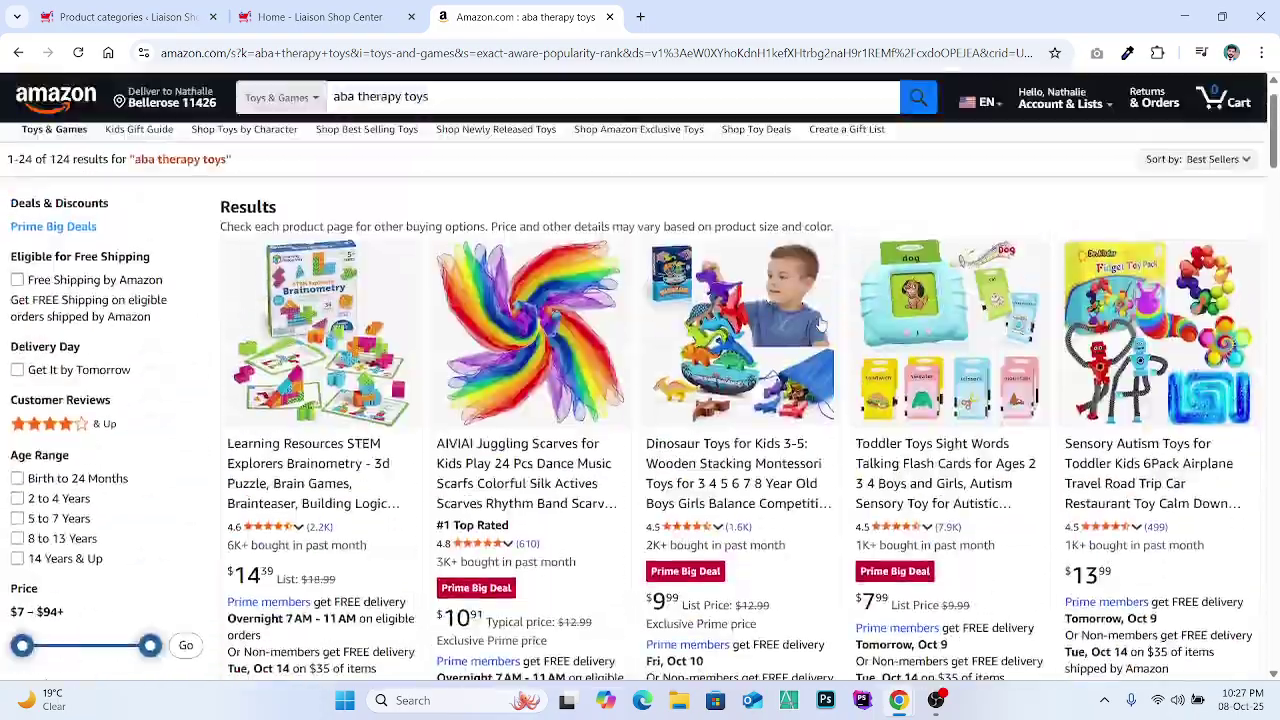
scroll(820, 322, "down", 7)
scroll(820, 322, "up", 5)
scroll(820, 322, "up", 2)
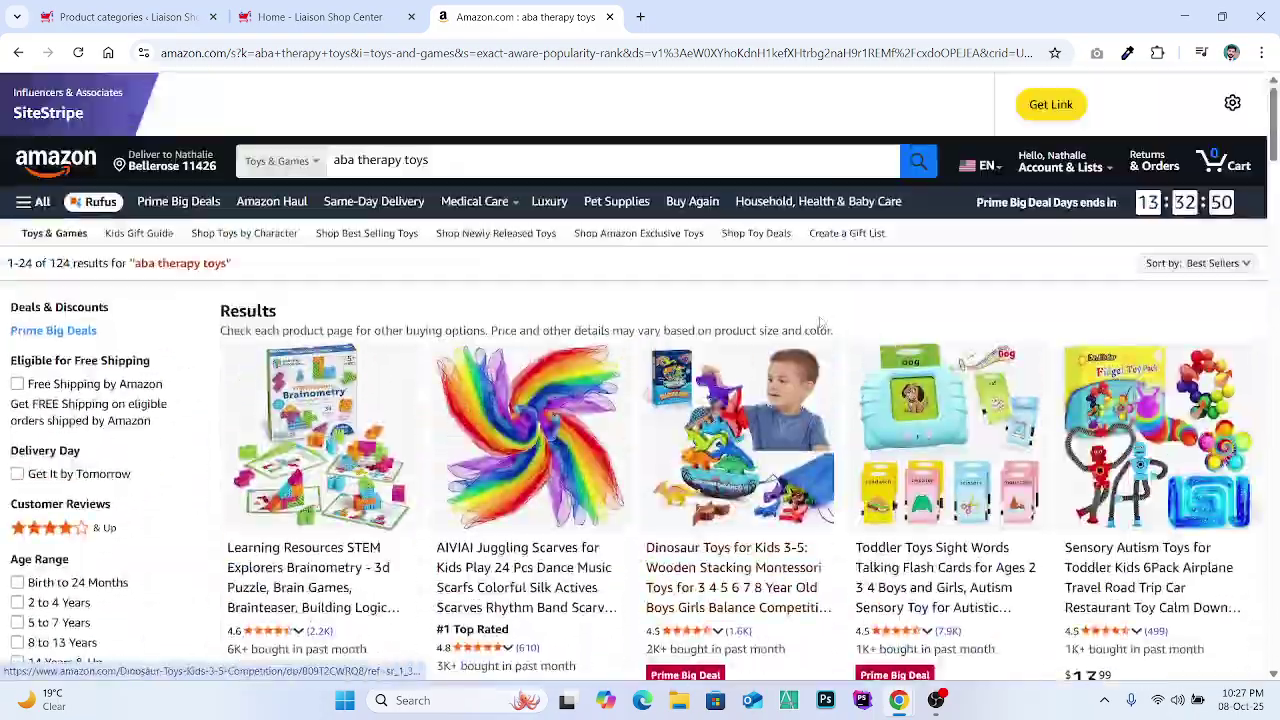
scroll(820, 322, "down", 1)
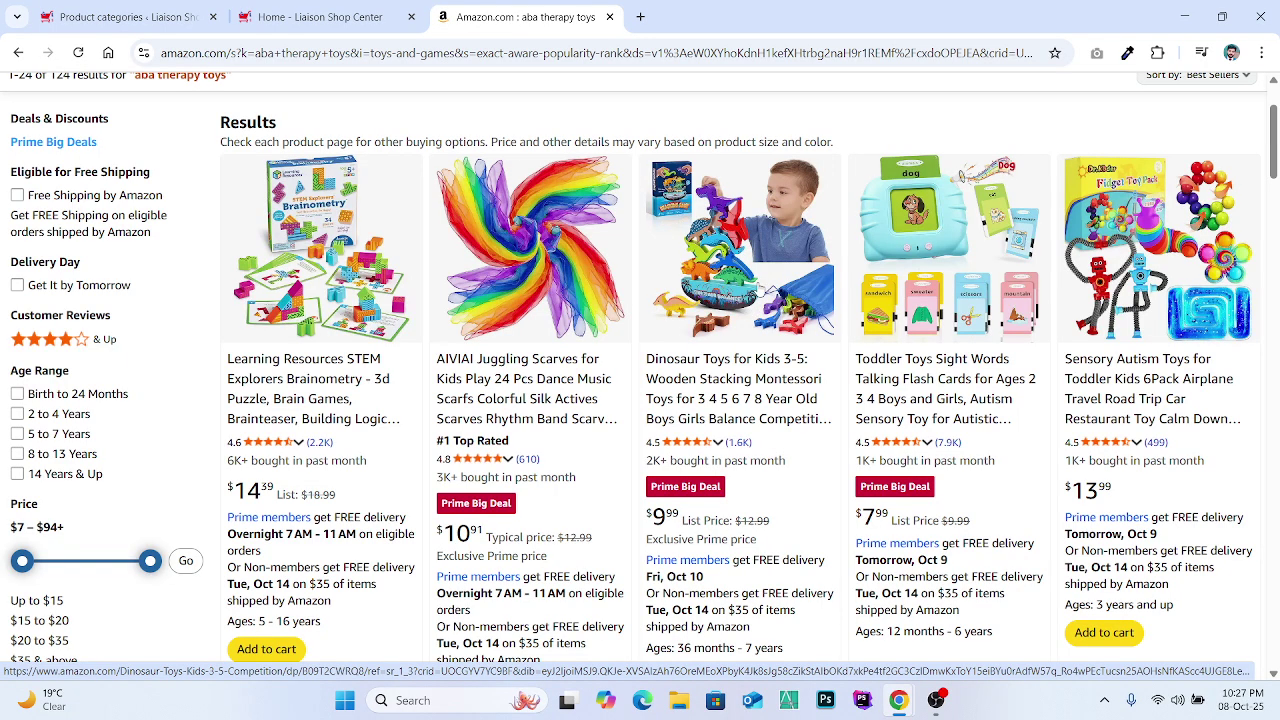
left_click(758, 288)
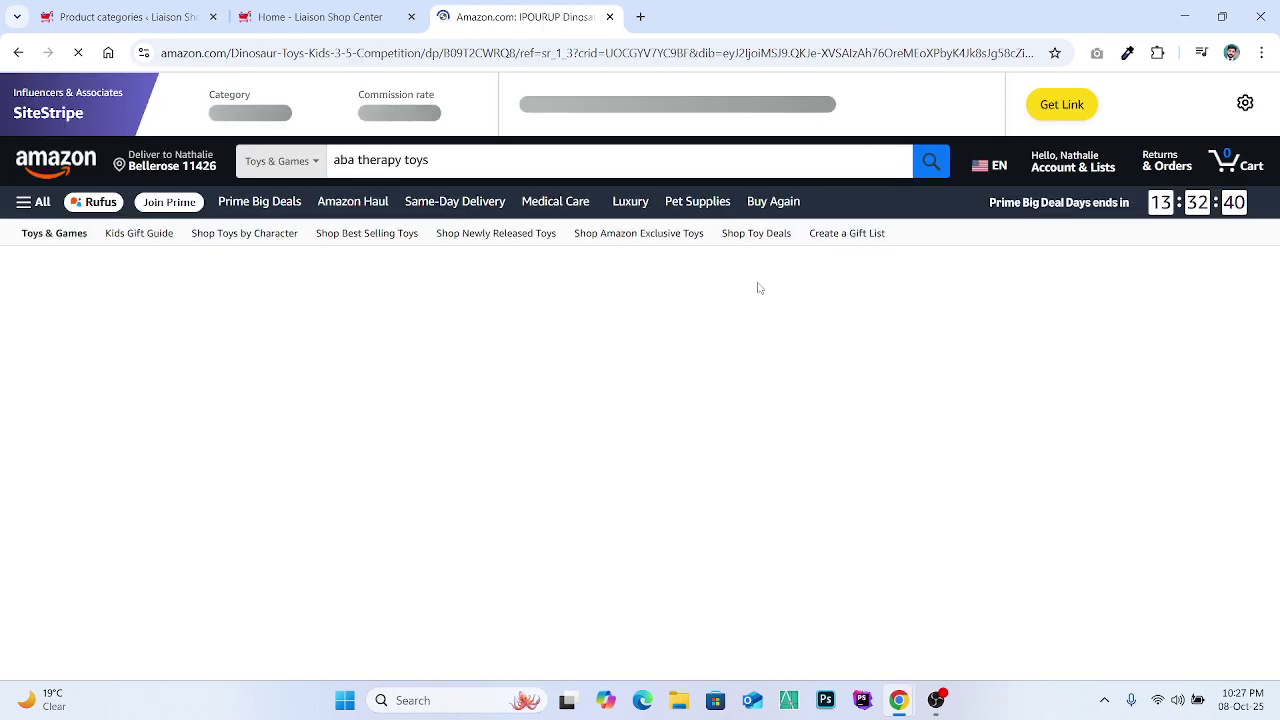
Step: Look through the dinosaur stacking toy's page, generate its SiteStripe short text link and copy the link
scroll(511, 426, "down", 6)
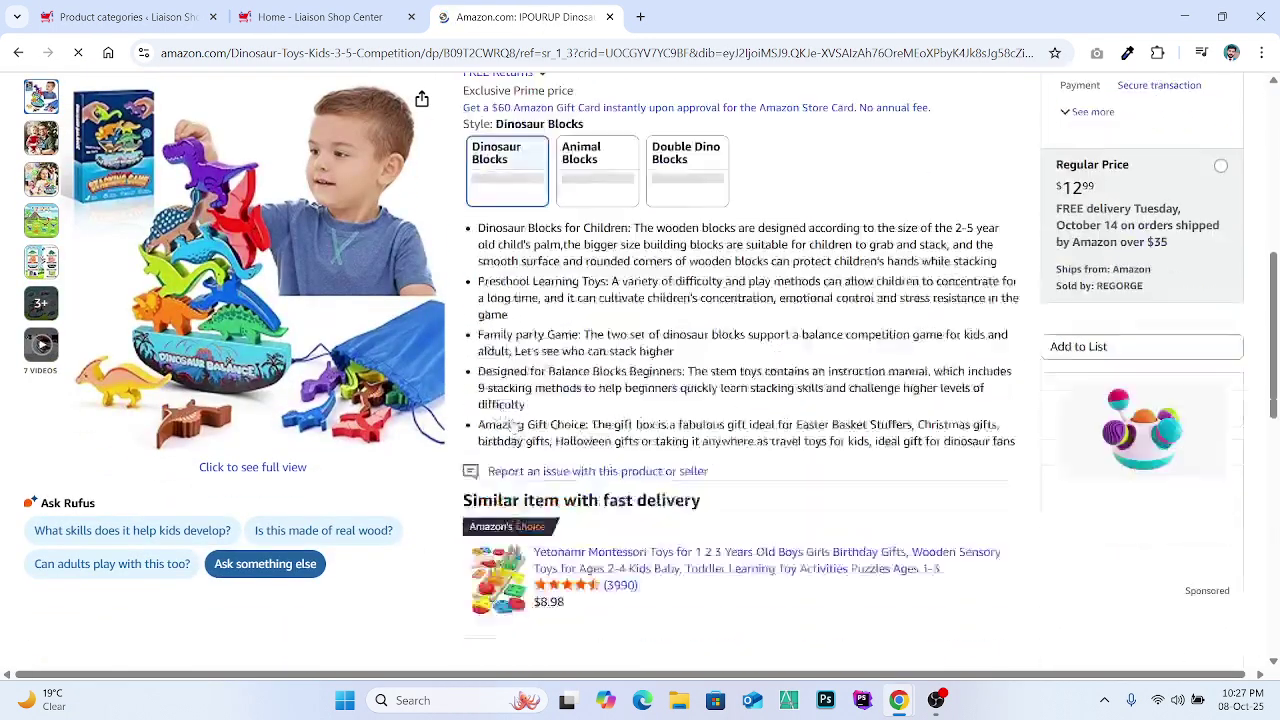
scroll(511, 426, "down", 6)
scroll(511, 424, "up", 10)
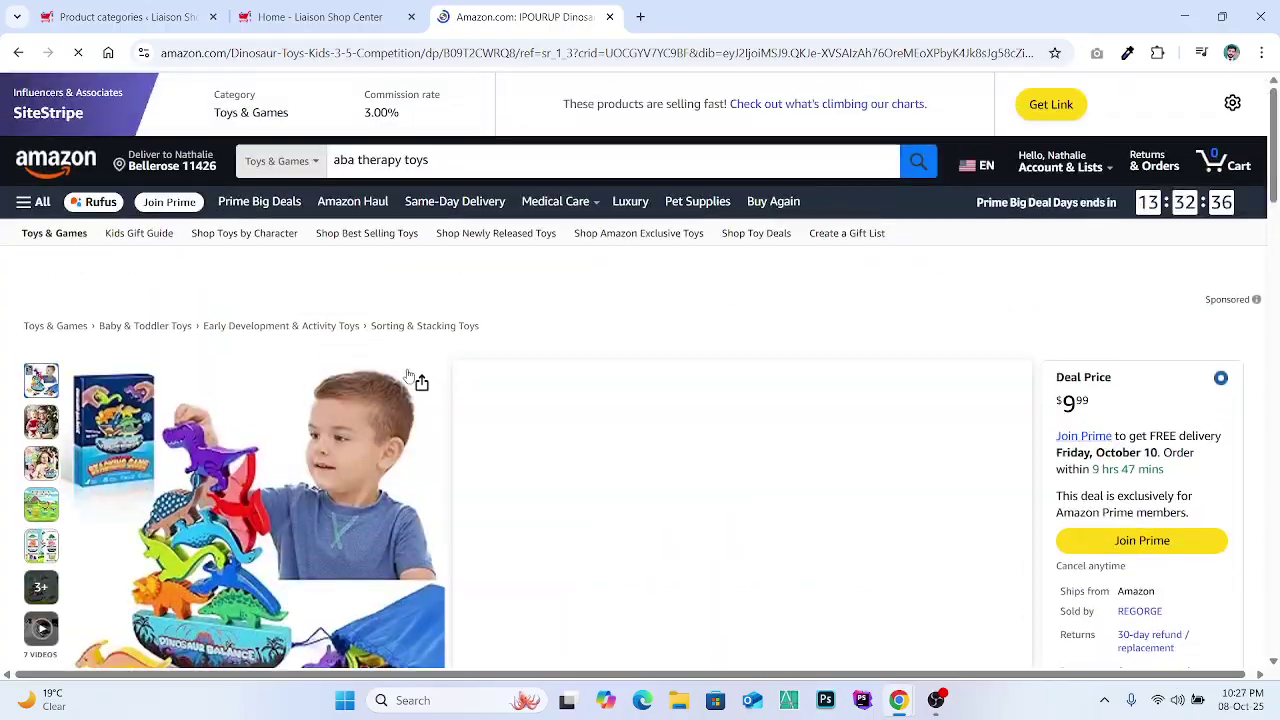
scroll(512, 424, "down", 2)
mouse_move(347, 302)
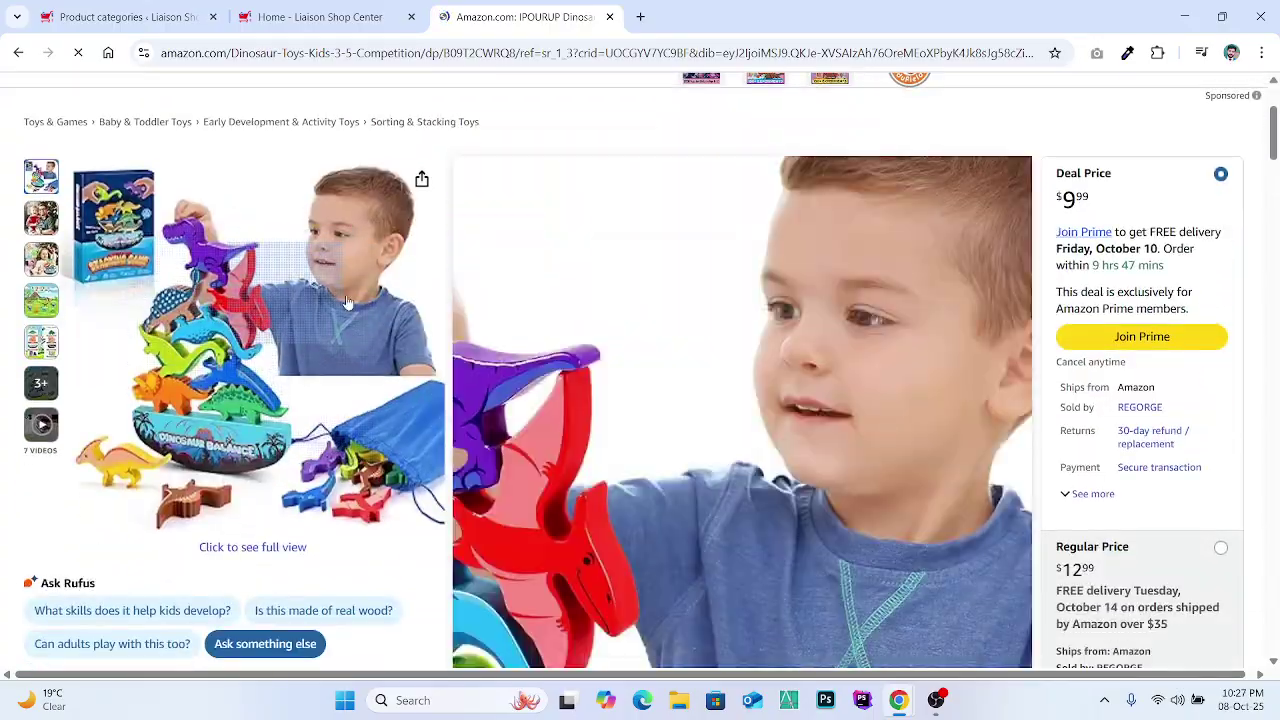
scroll(701, 133, "up", 2)
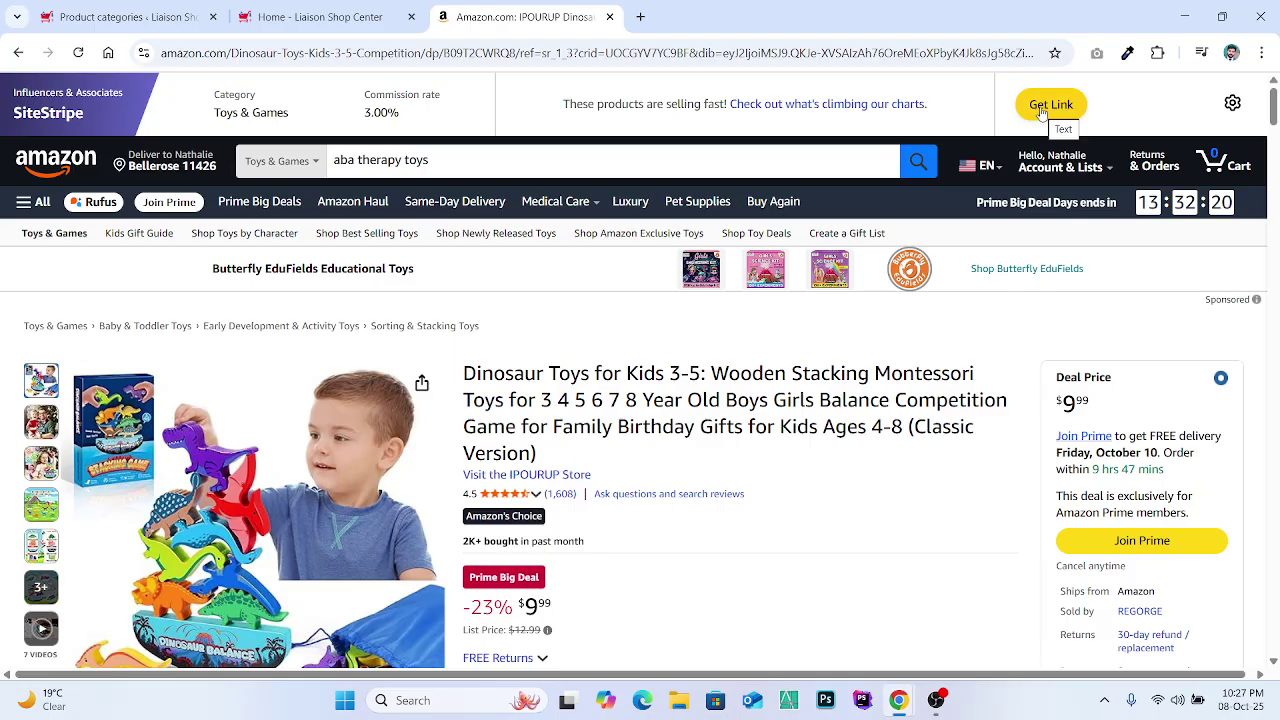
left_click(1041, 113)
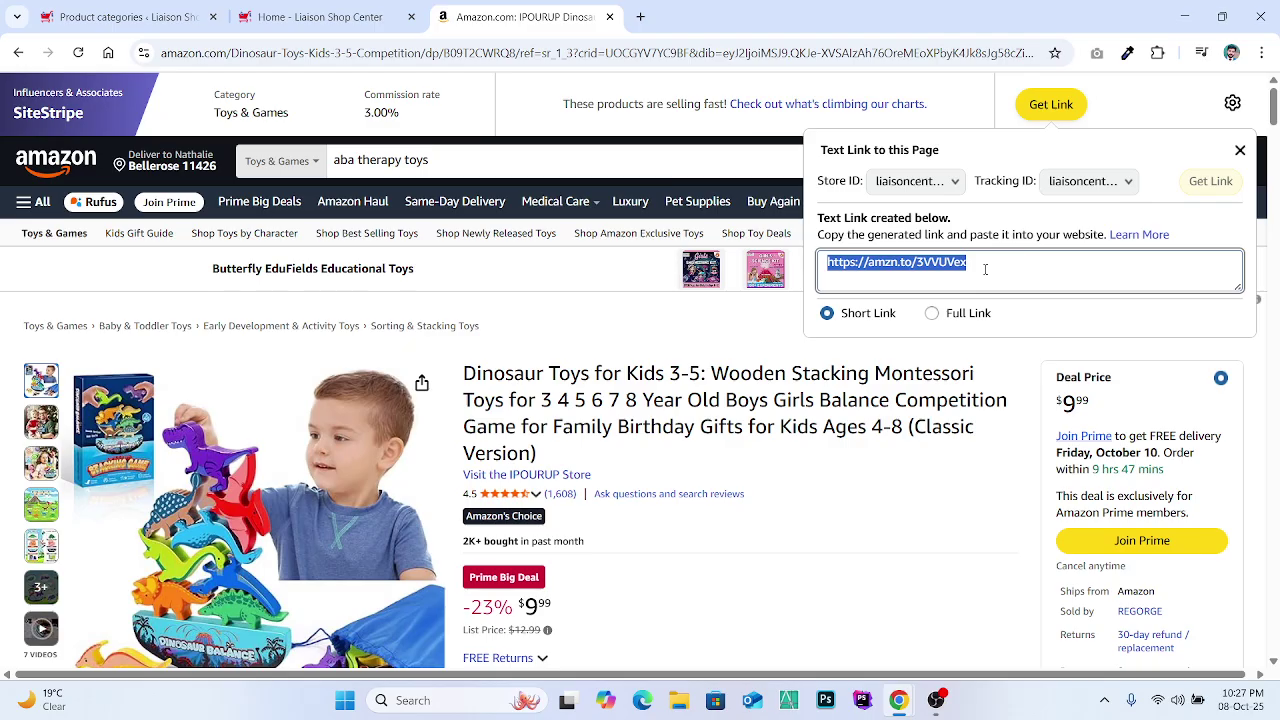
left_click(995, 263)
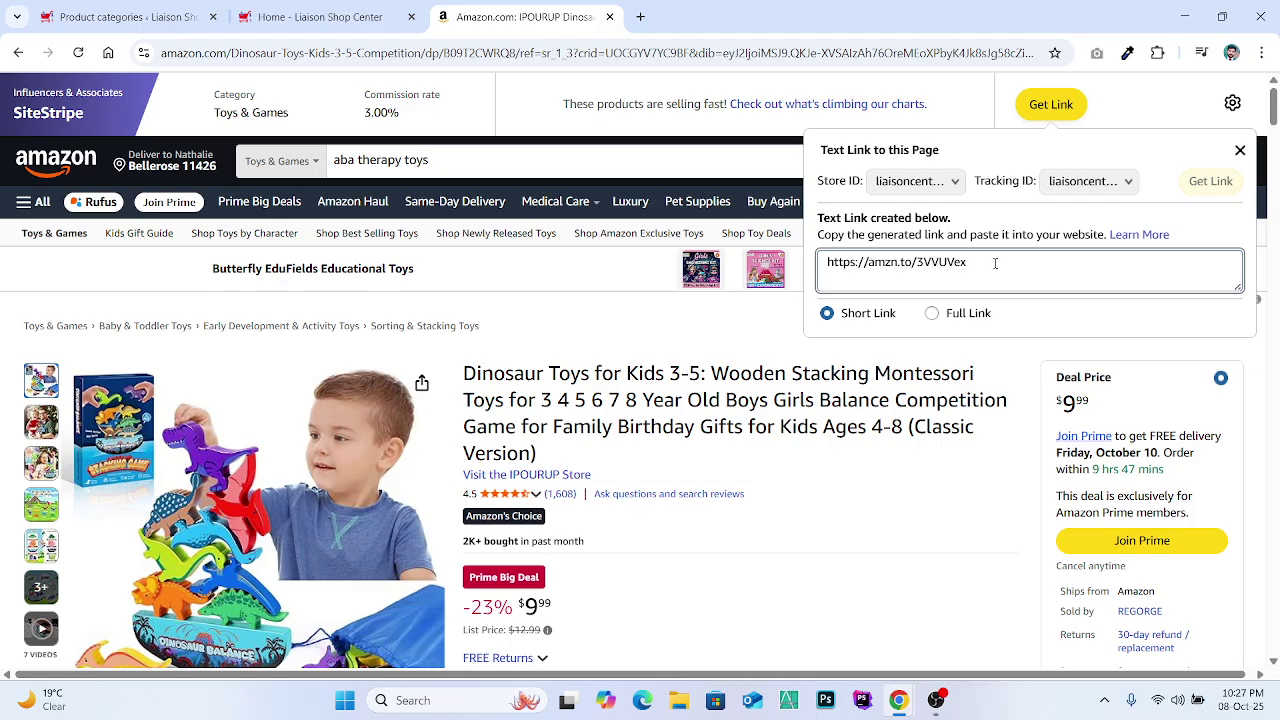
left_click_drag(995, 263, 808, 266)
key("ctrl+c")
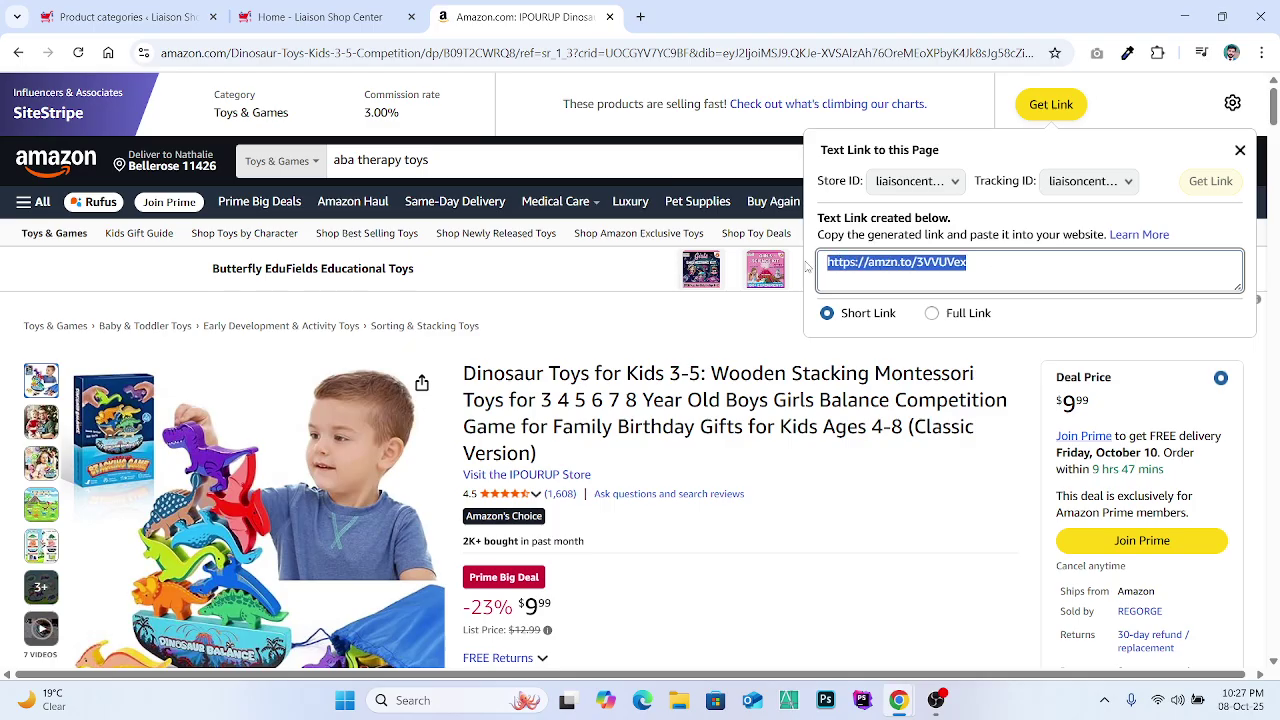
Step: Open the copied short affiliate link in a new browser tab
key("ctrl+t")
key("ctrl+v")
key("Return")
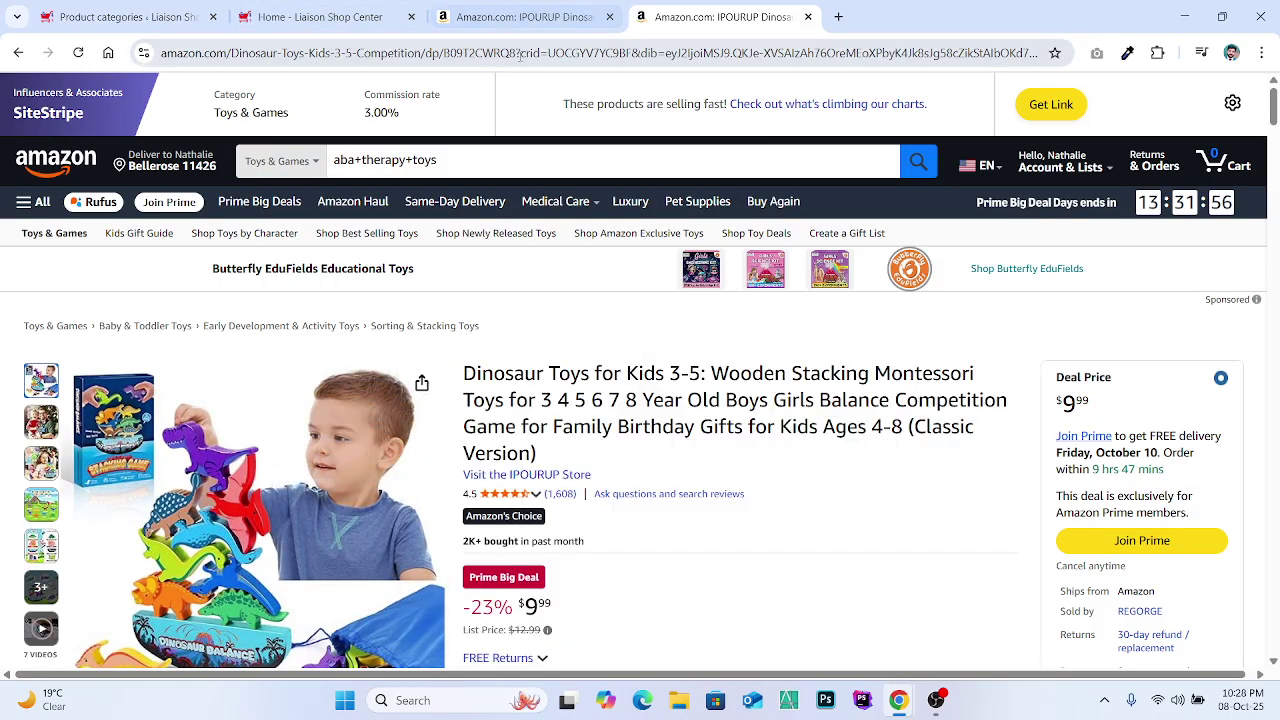
Step: Inspect the end of the opened page's full address and highlight the store ID in its tag parameter
left_click(496, 59)
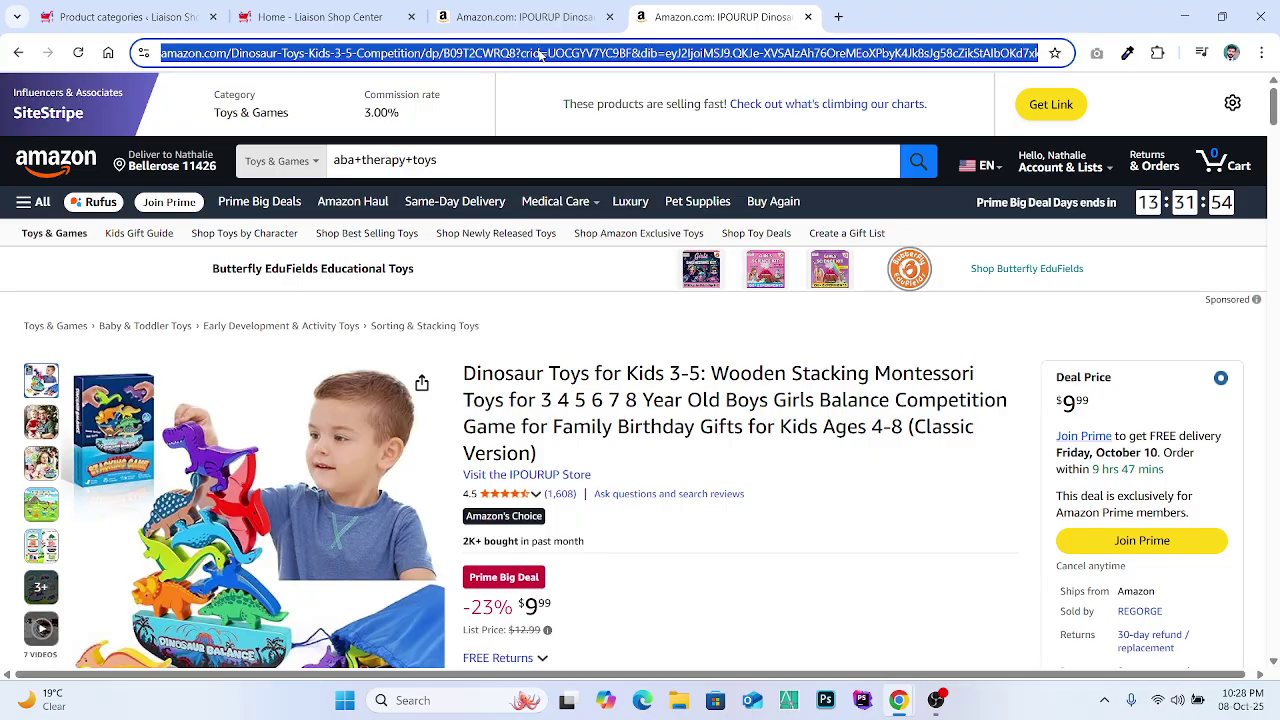
left_click(597, 72)
key("End")
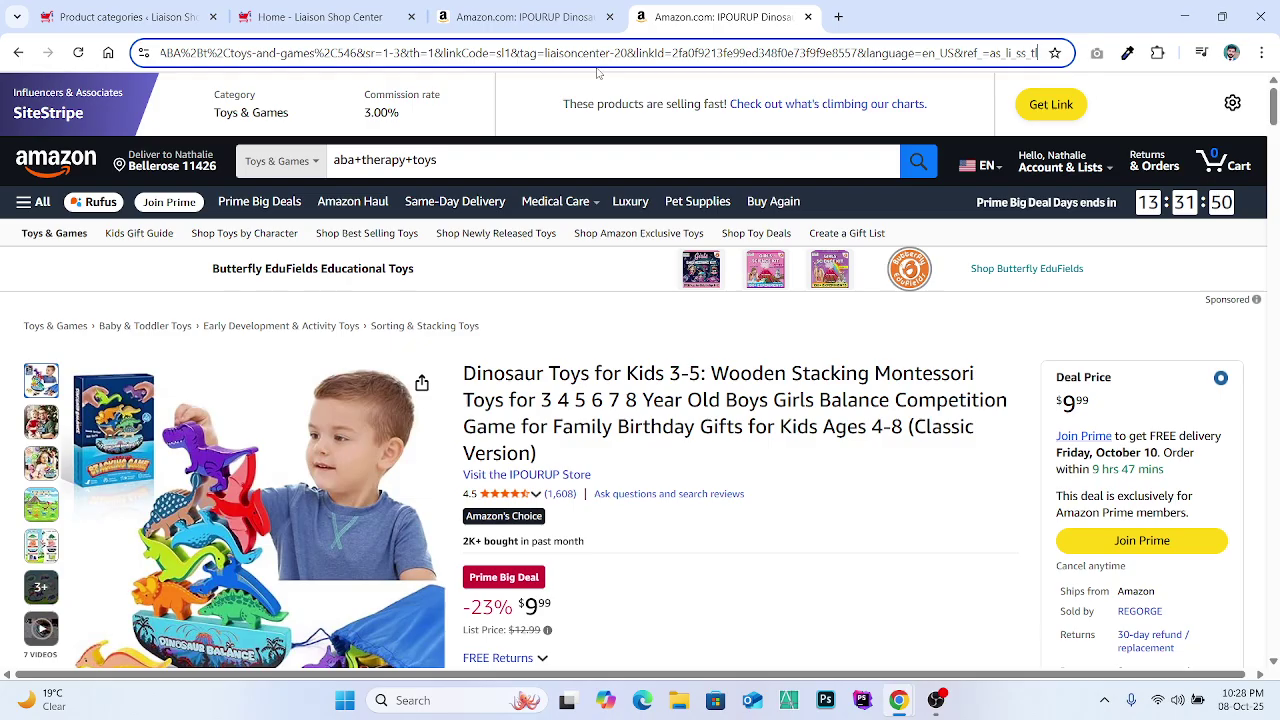
left_click_drag(545, 52, 557, 52)
left_click_drag(443, 52, 504, 52)
mouse_move(547, 56)
left_mouse_down()
mouse_move(622, 54)
mouse_move(549, 52)
left_mouse_up()
left_click(627, 55)
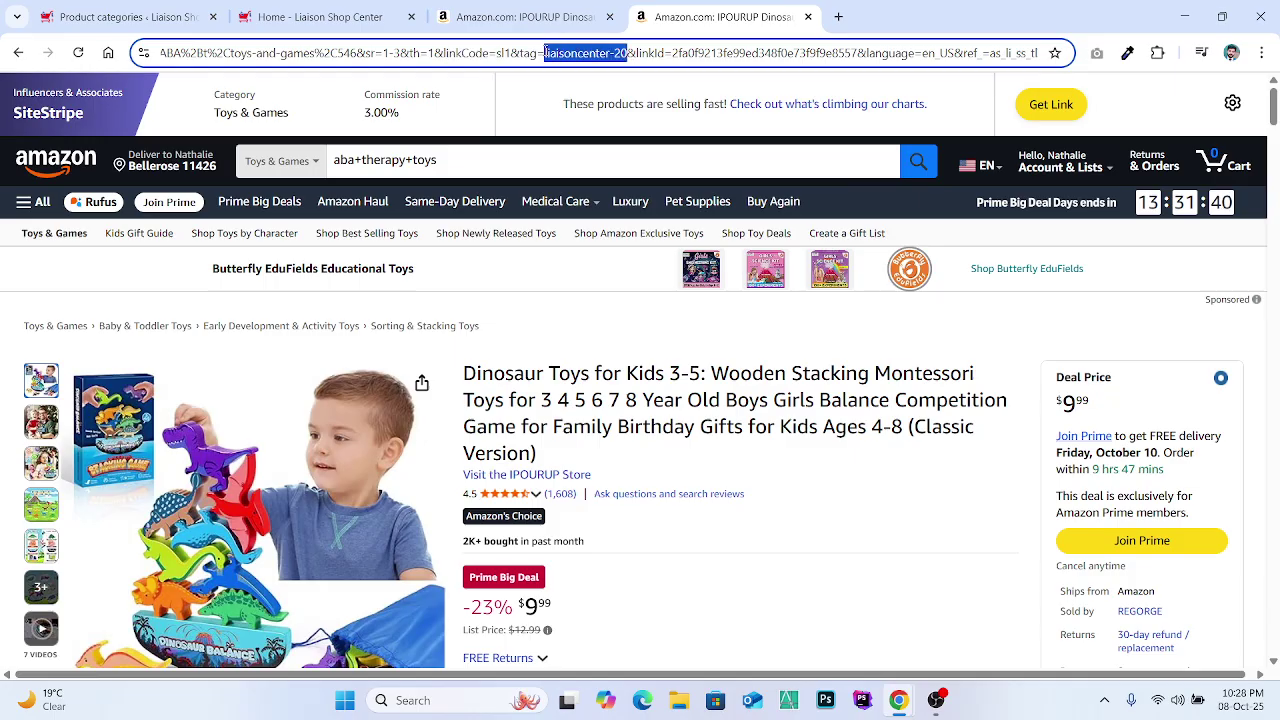
Step: Review the linked product page and return to the original product tab with the generated text link
mouse_move(1080, 170)
scroll(483, 372, "down", 10)
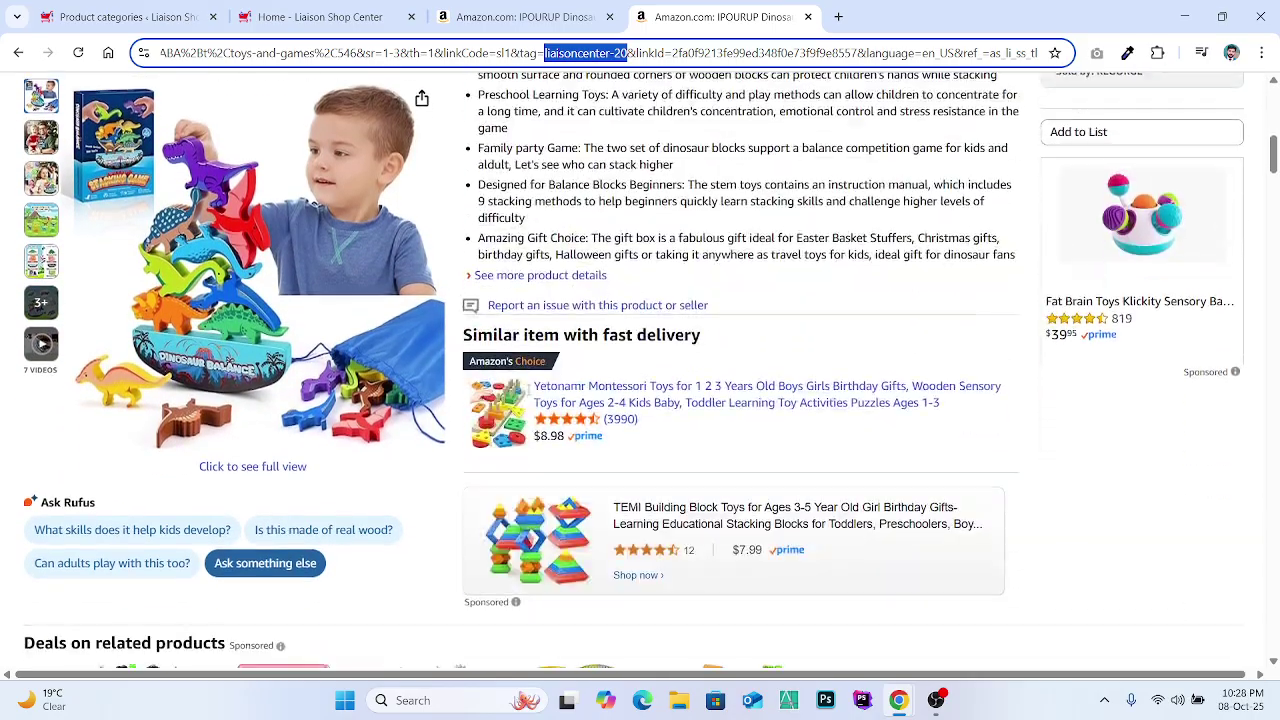
scroll(420, 82, "up", 10)
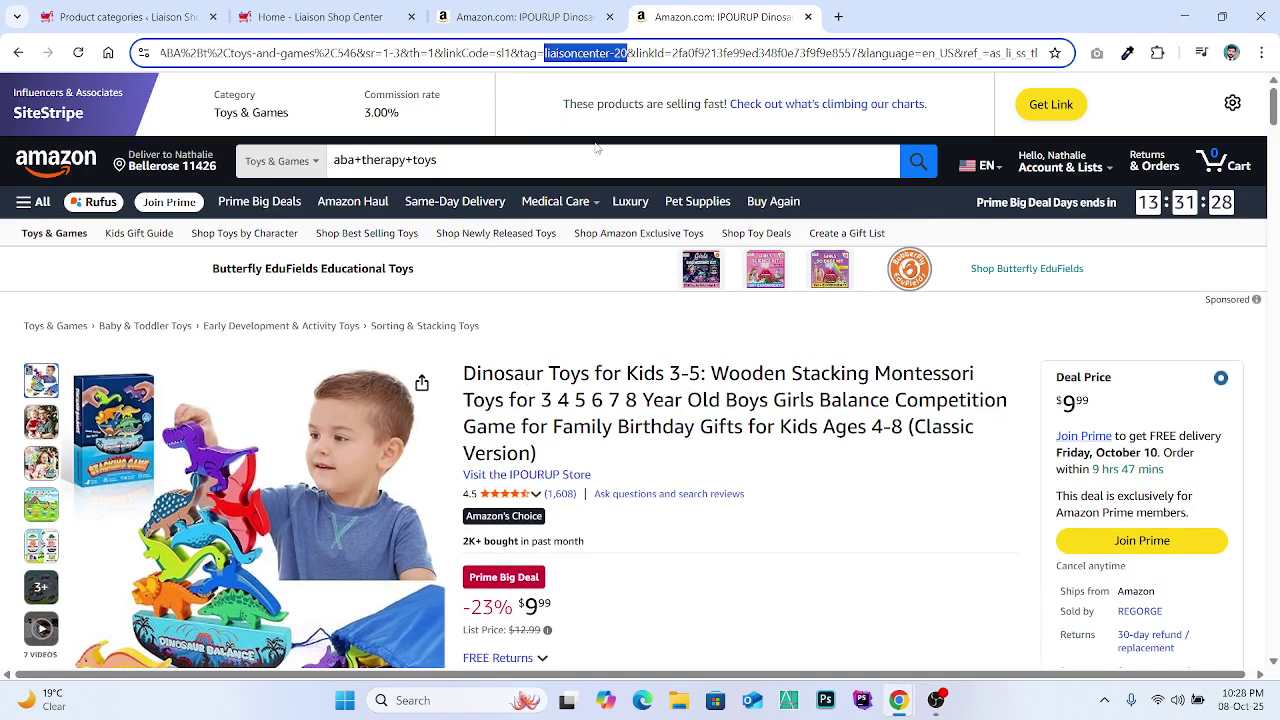
left_click(597, 147)
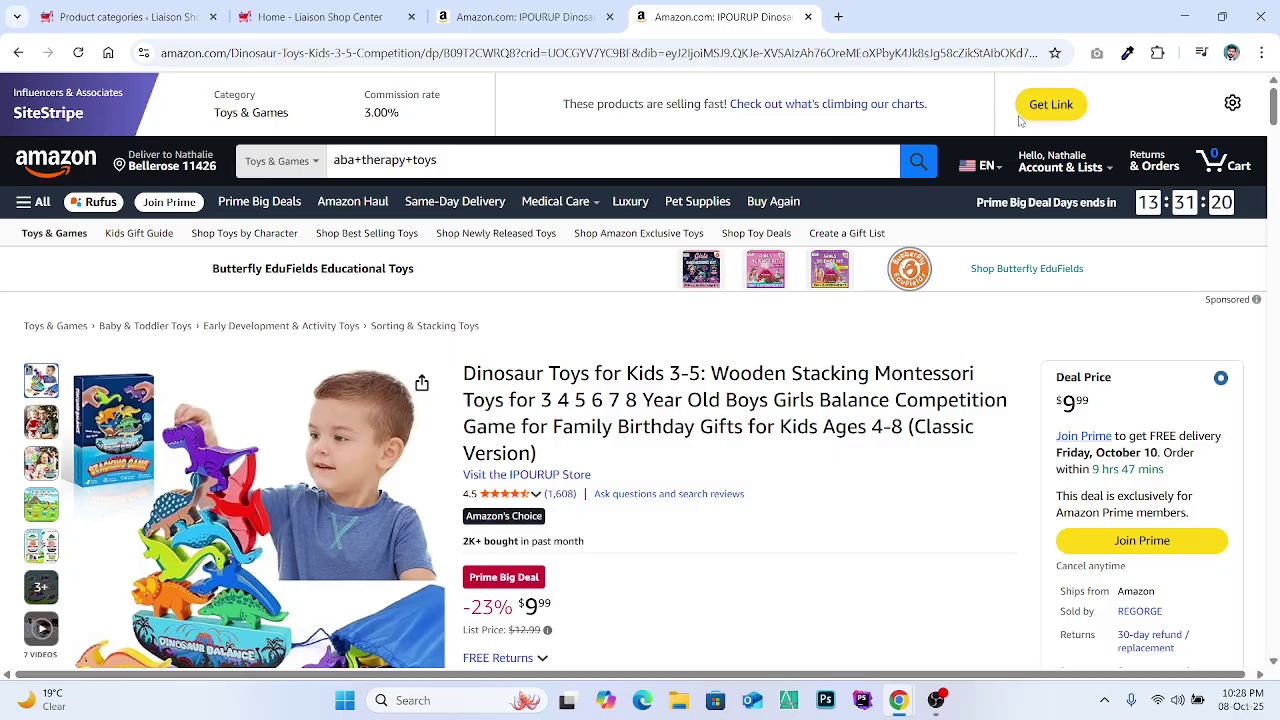
left_click(520, 17)
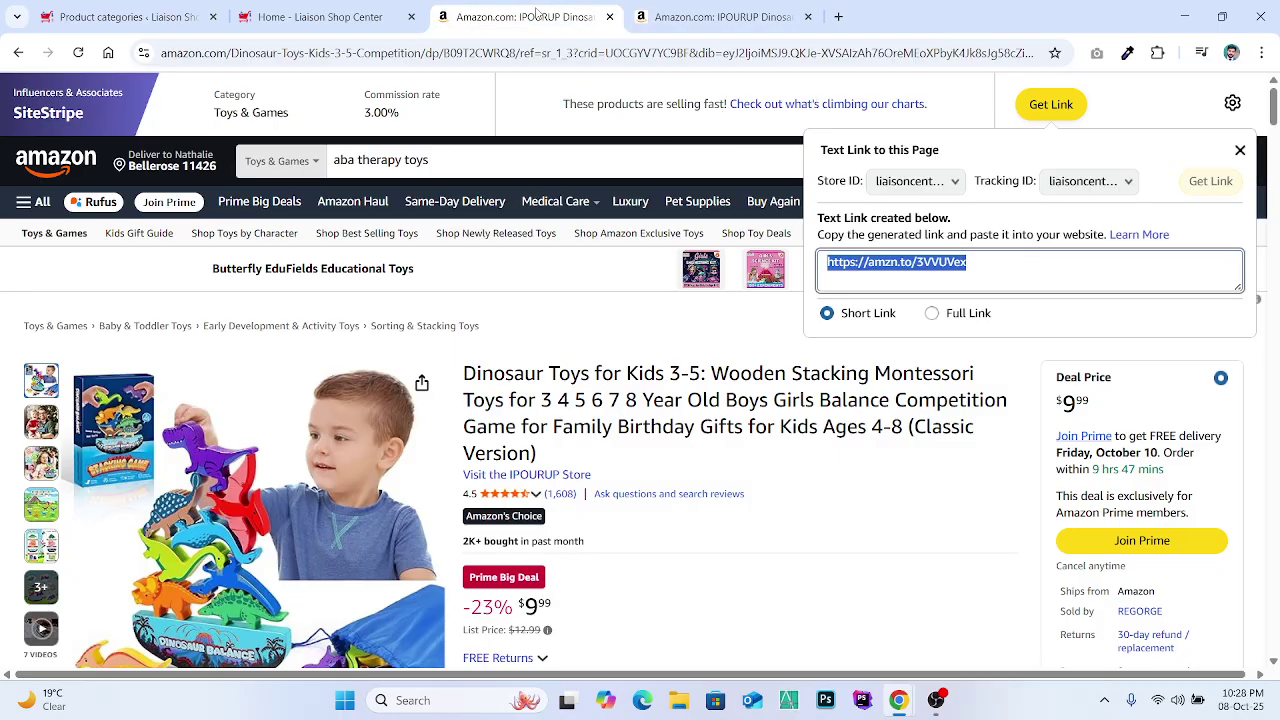
Step: Close the duplicate Amazon product tab and return to the store's product categories page
left_click(321, 8)
left_click(775, 20)
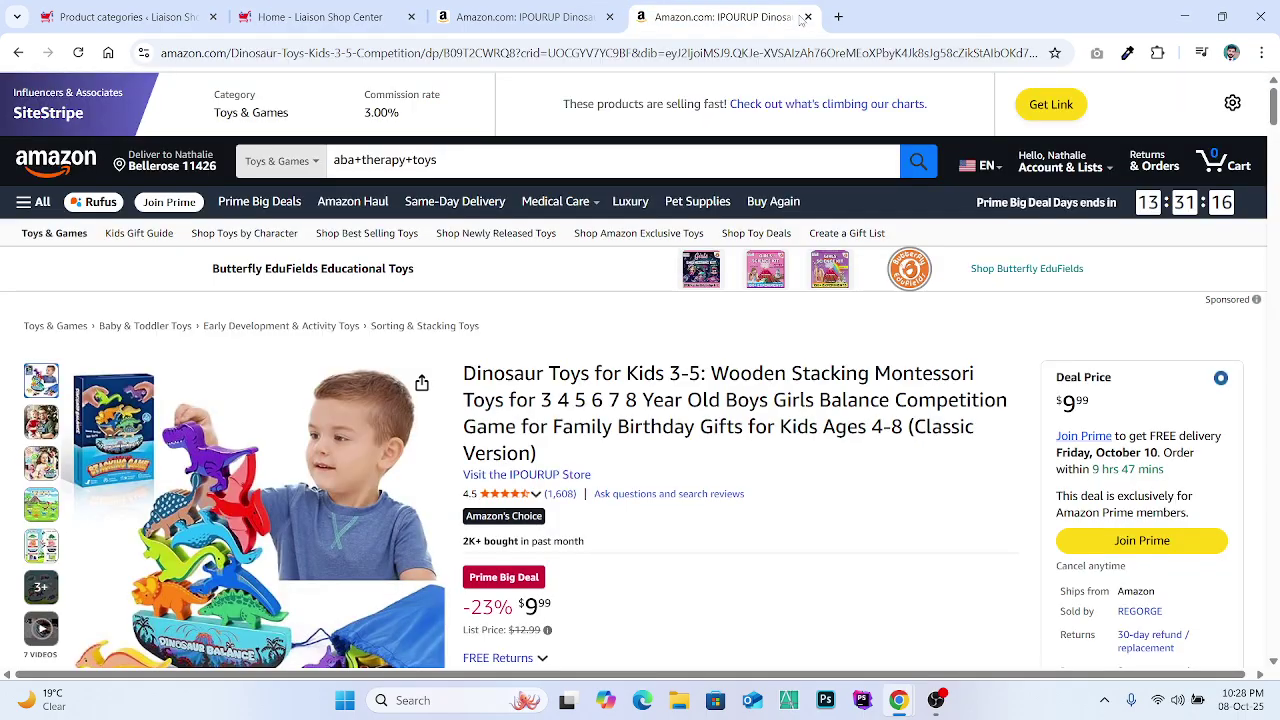
left_click(808, 17)
left_click(344, 10)
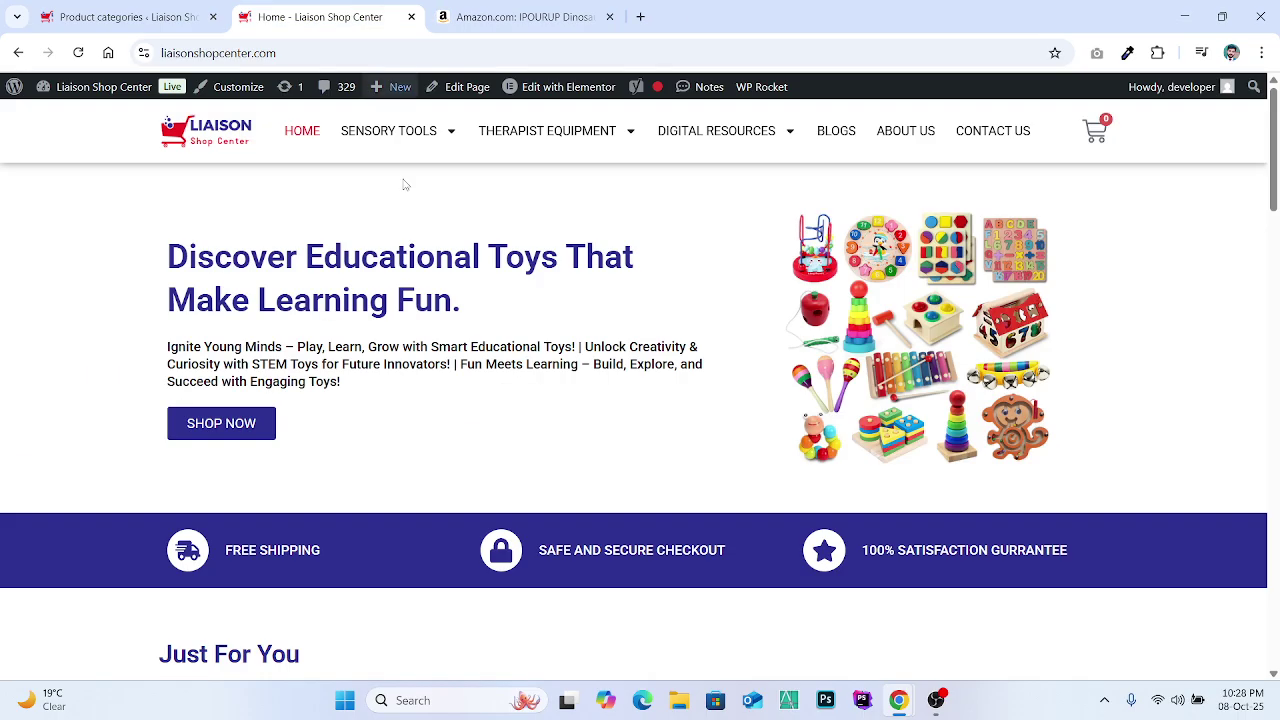
left_click(120, 17)
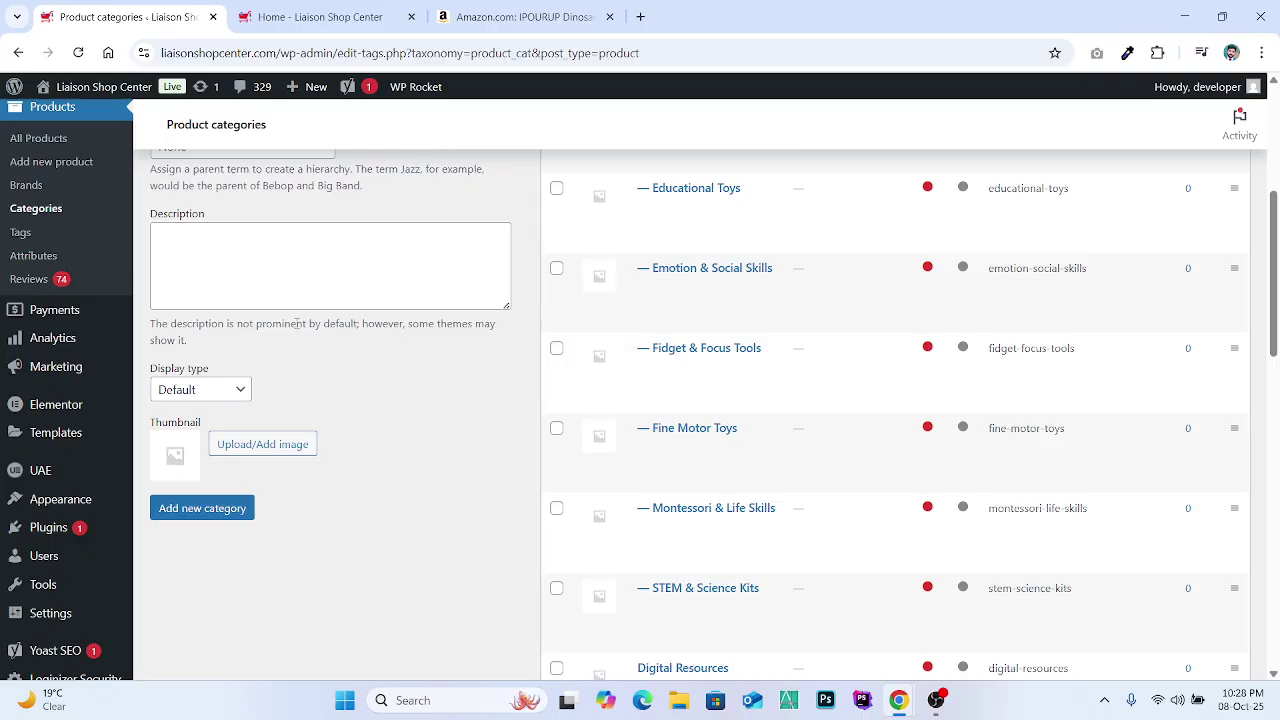
Step: Open the store's list of all products, review the existing entries and dismiss the Elementor Data Updater notice
mouse_move(774, 308)
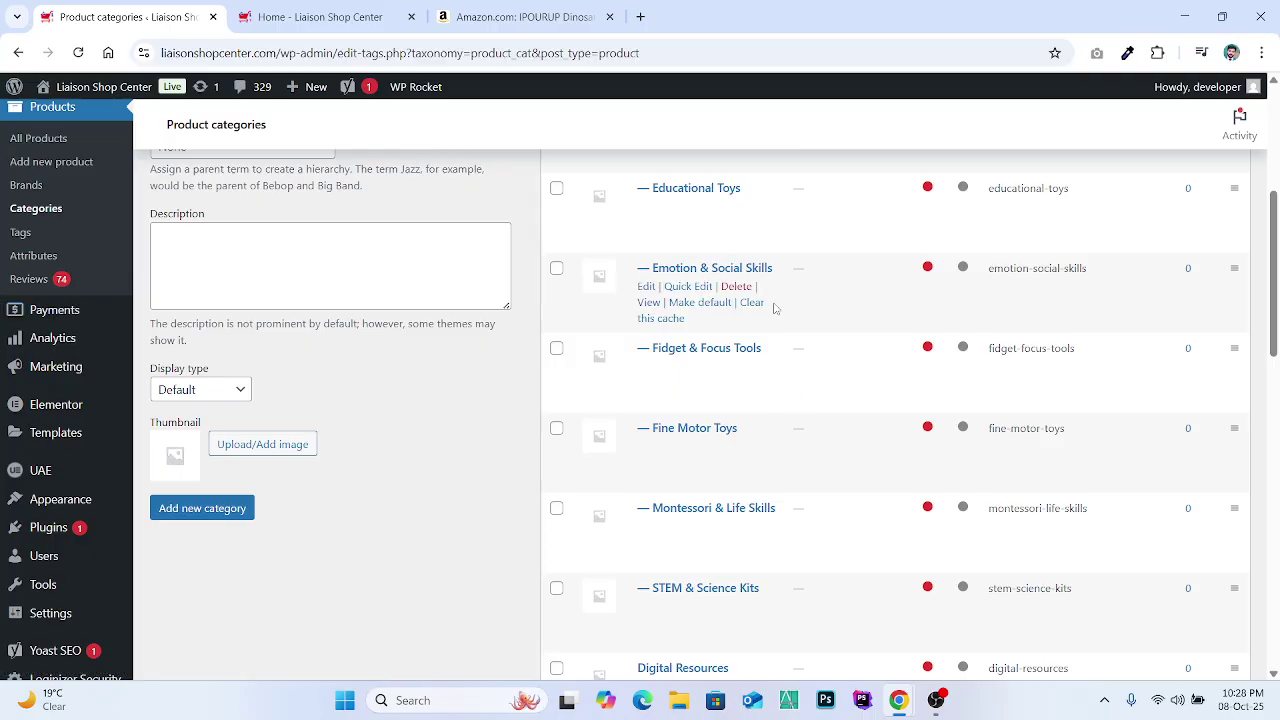
scroll(774, 308, "up", 3)
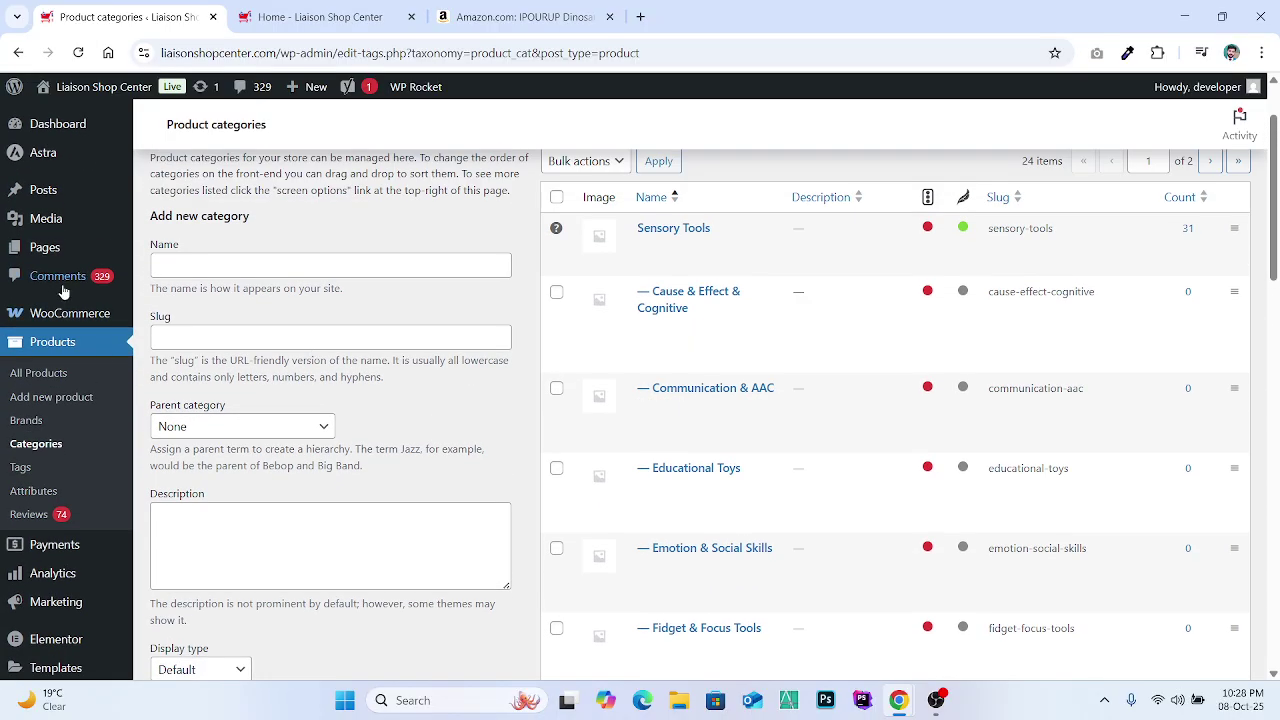
left_click(54, 345)
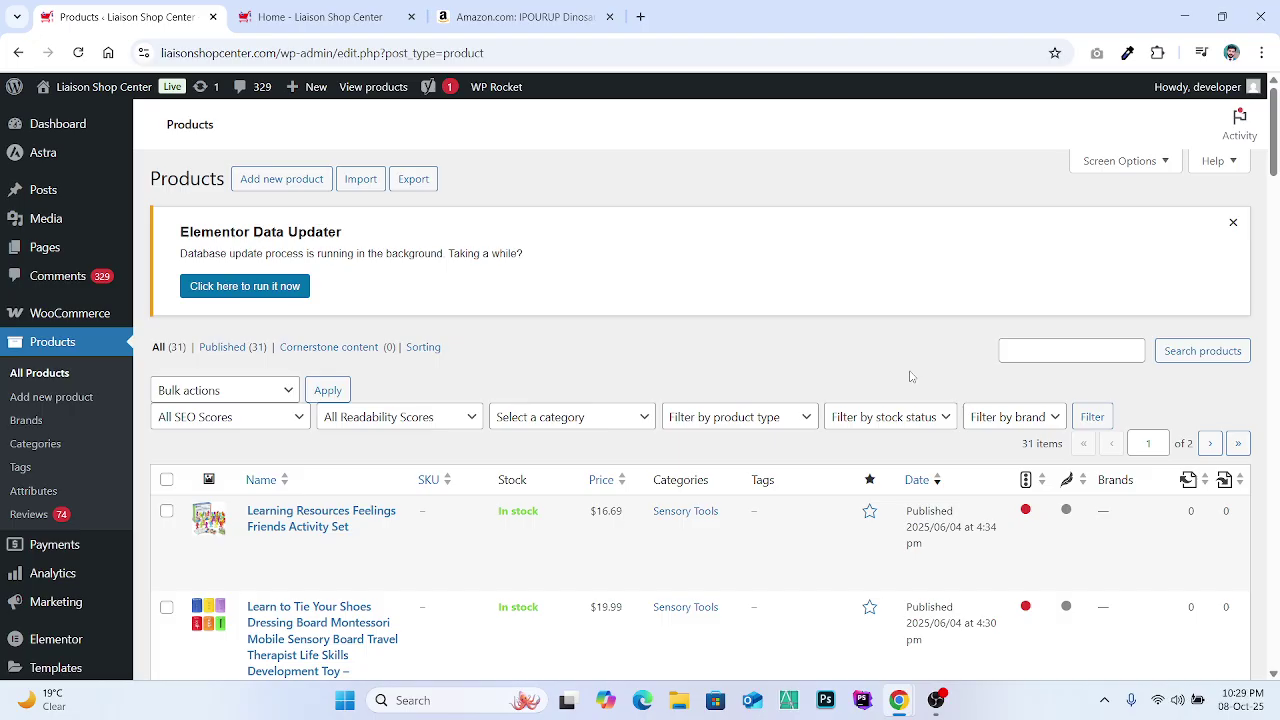
scroll(910, 376, "down", 6)
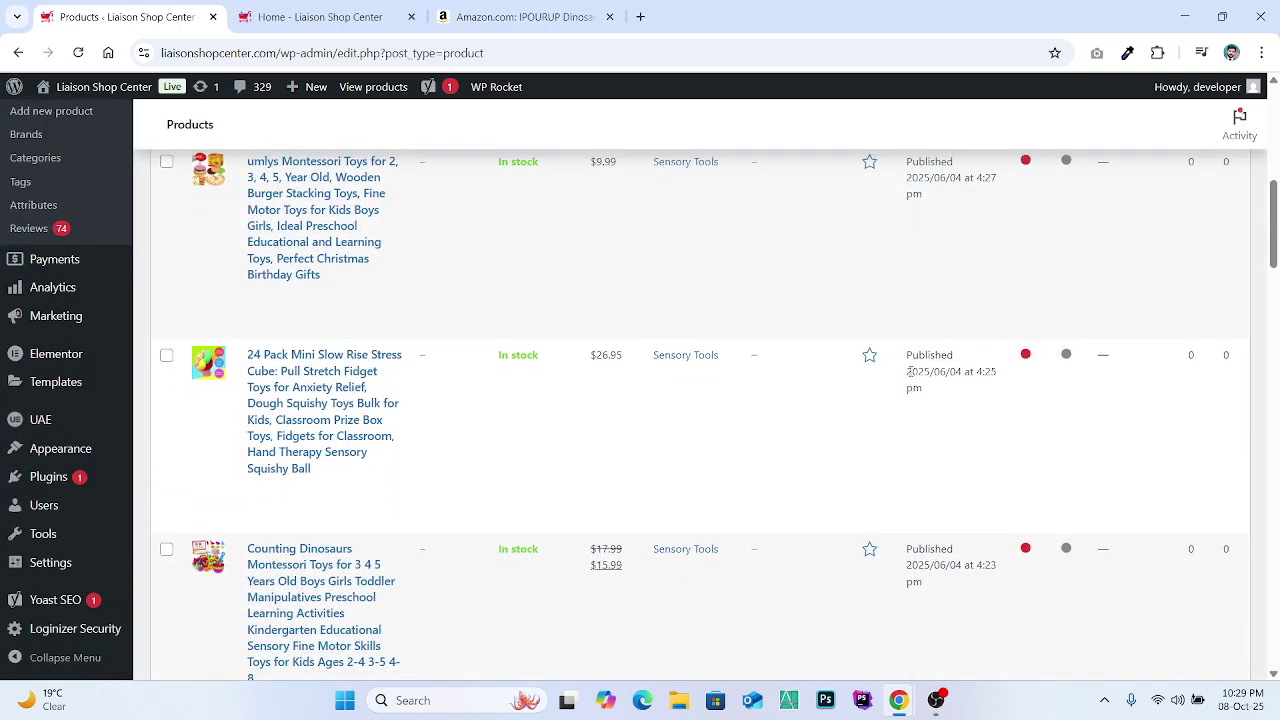
scroll(910, 376, "up", 4)
scroll(910, 376, "up", 1)
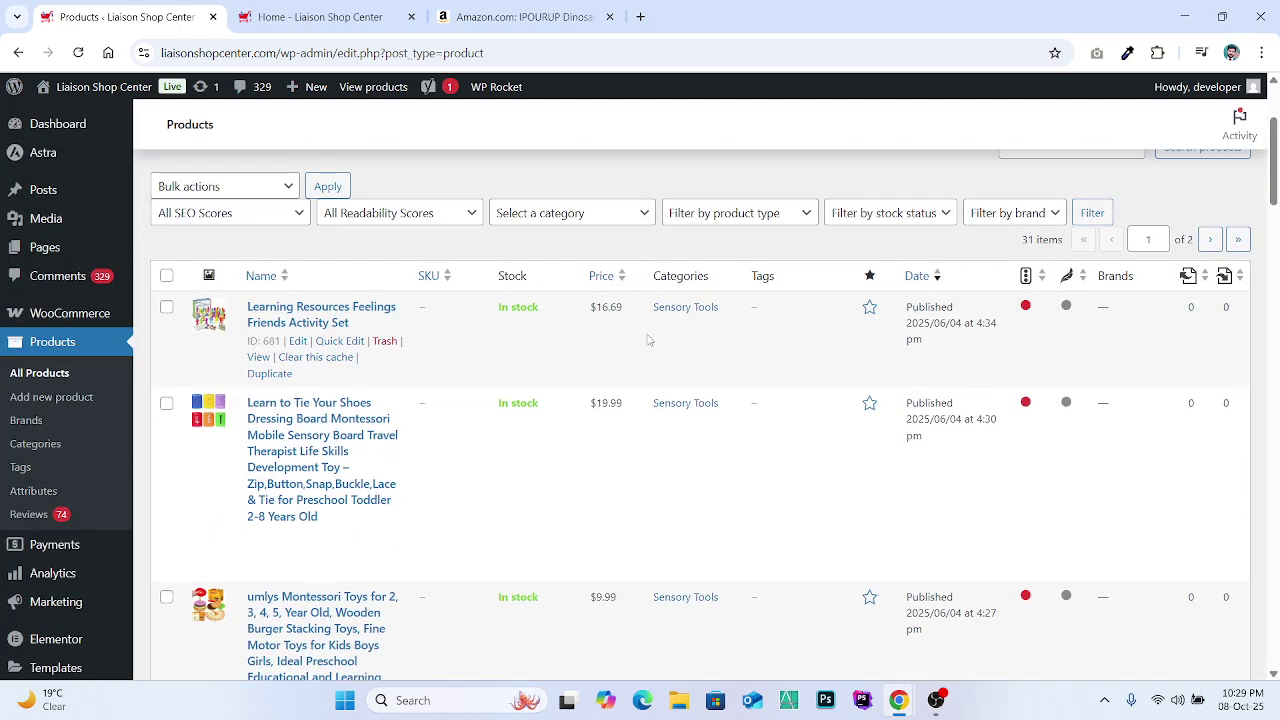
left_click_drag(586, 312, 618, 310)
left_click(623, 316)
scroll(631, 331, "up", 2)
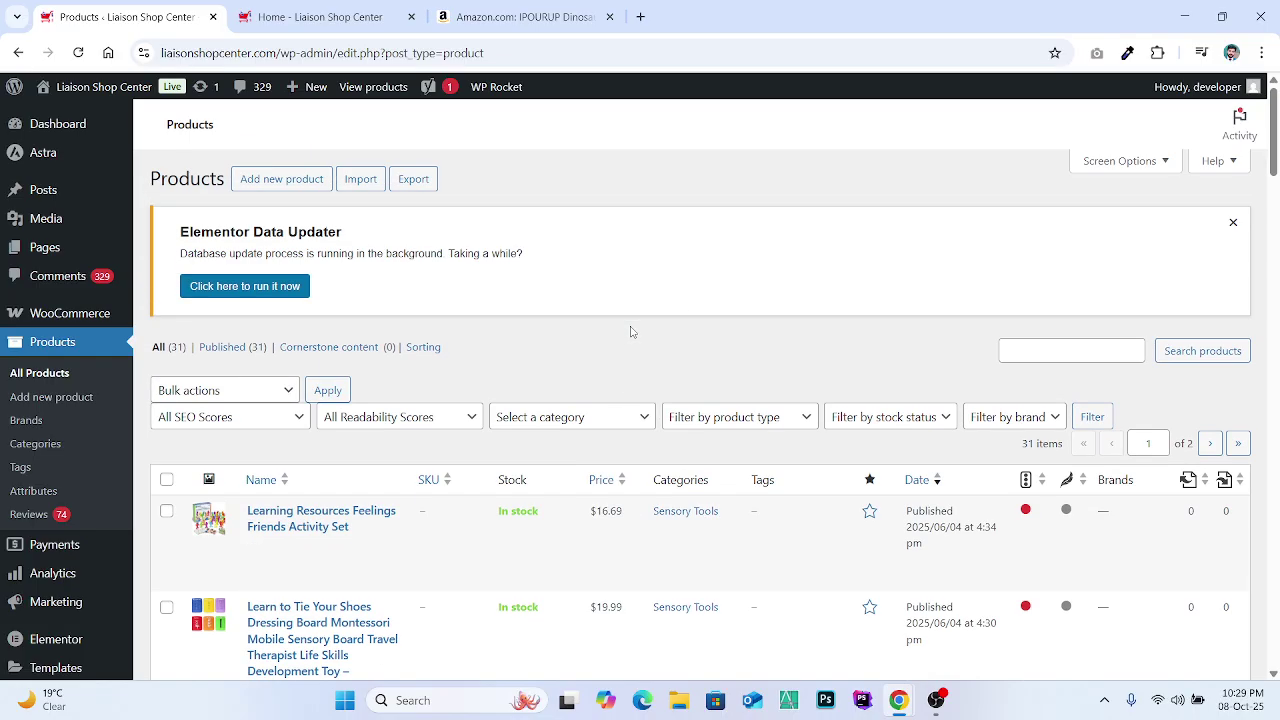
left_click(1233, 223)
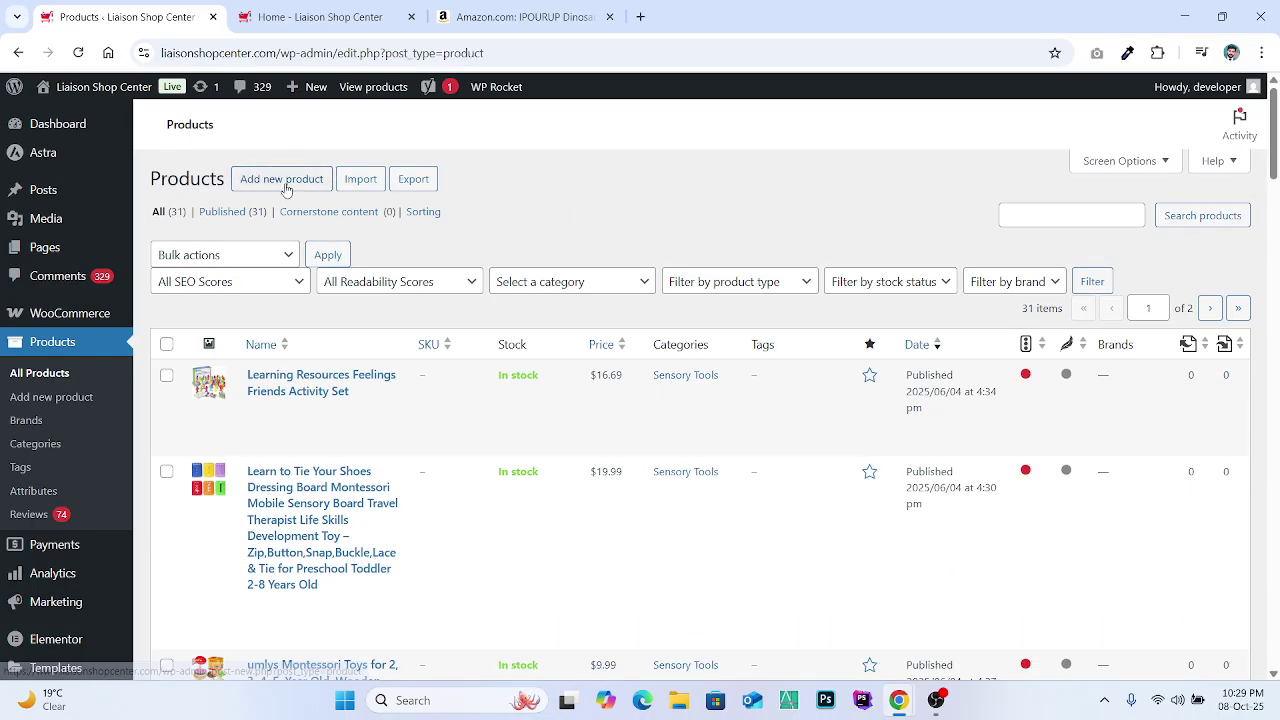
Step: Close the Amazon text link popup and reorder the browser tabs so the Amazon product sits beside the store's product list
left_click(520, 17)
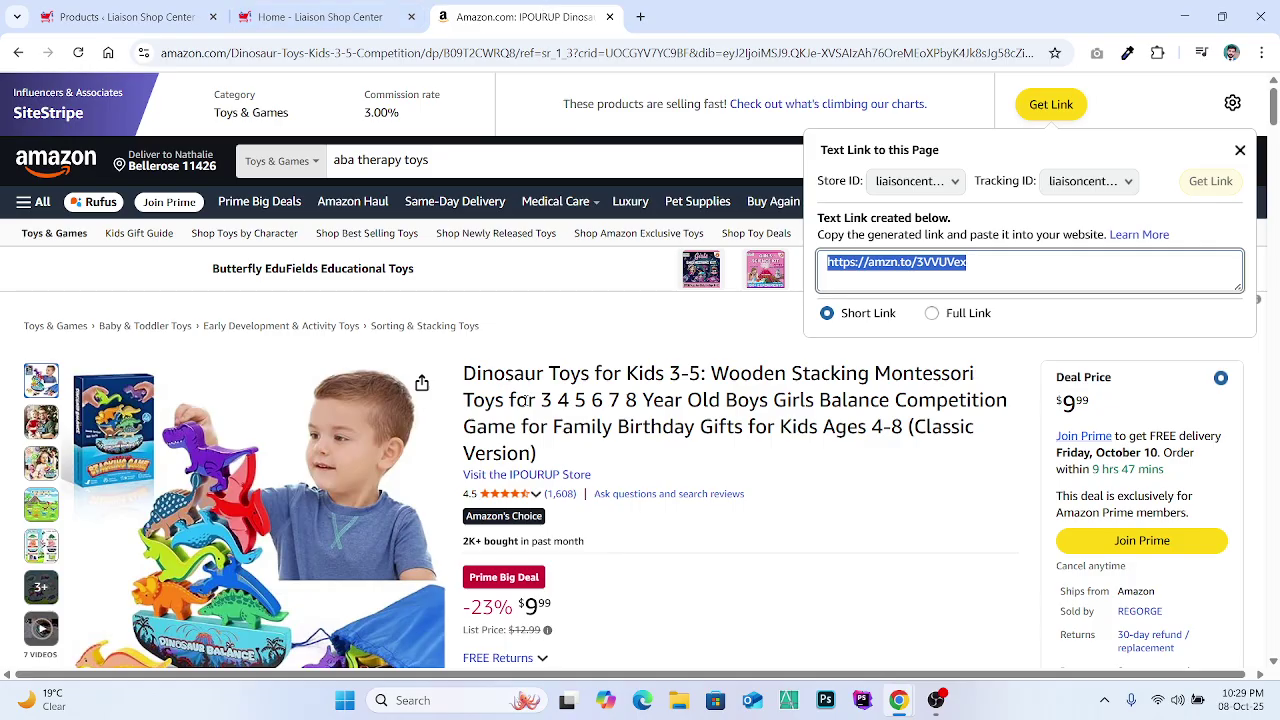
left_click(678, 470)
left_click(320, 17)
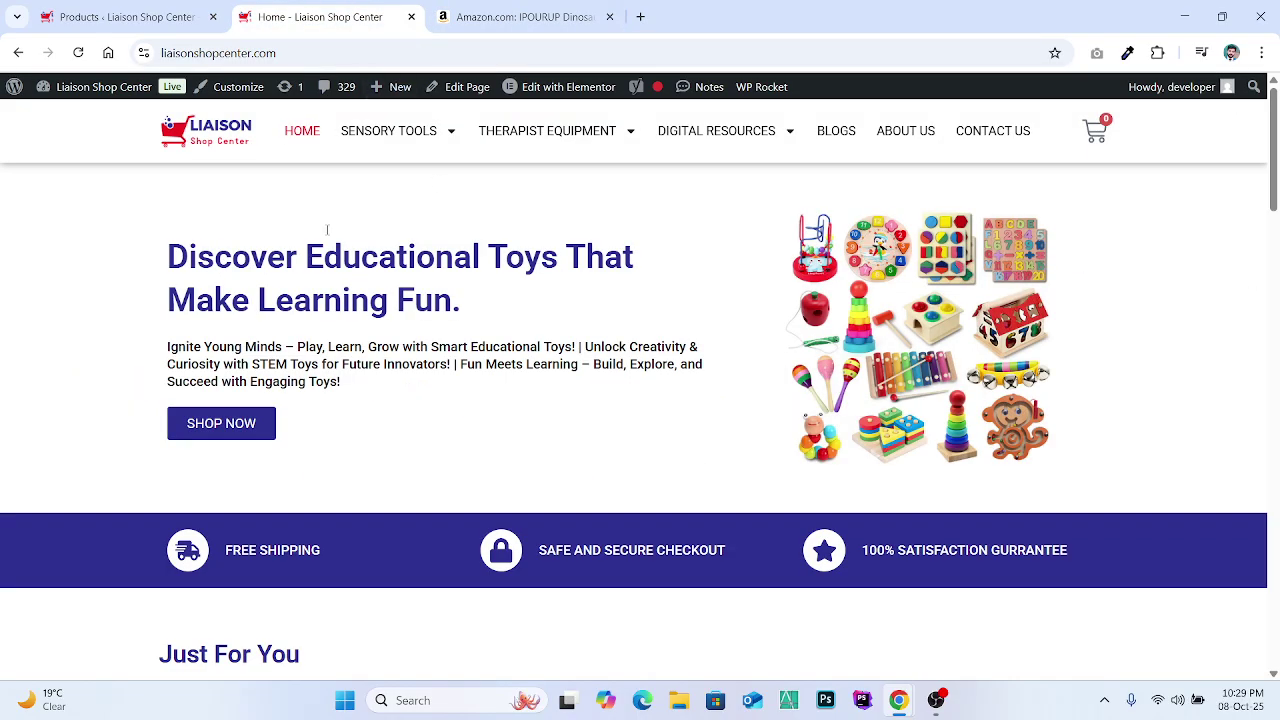
left_click(165, 12)
left_click_drag(320, 17, 518, 17)
left_click(62, 6)
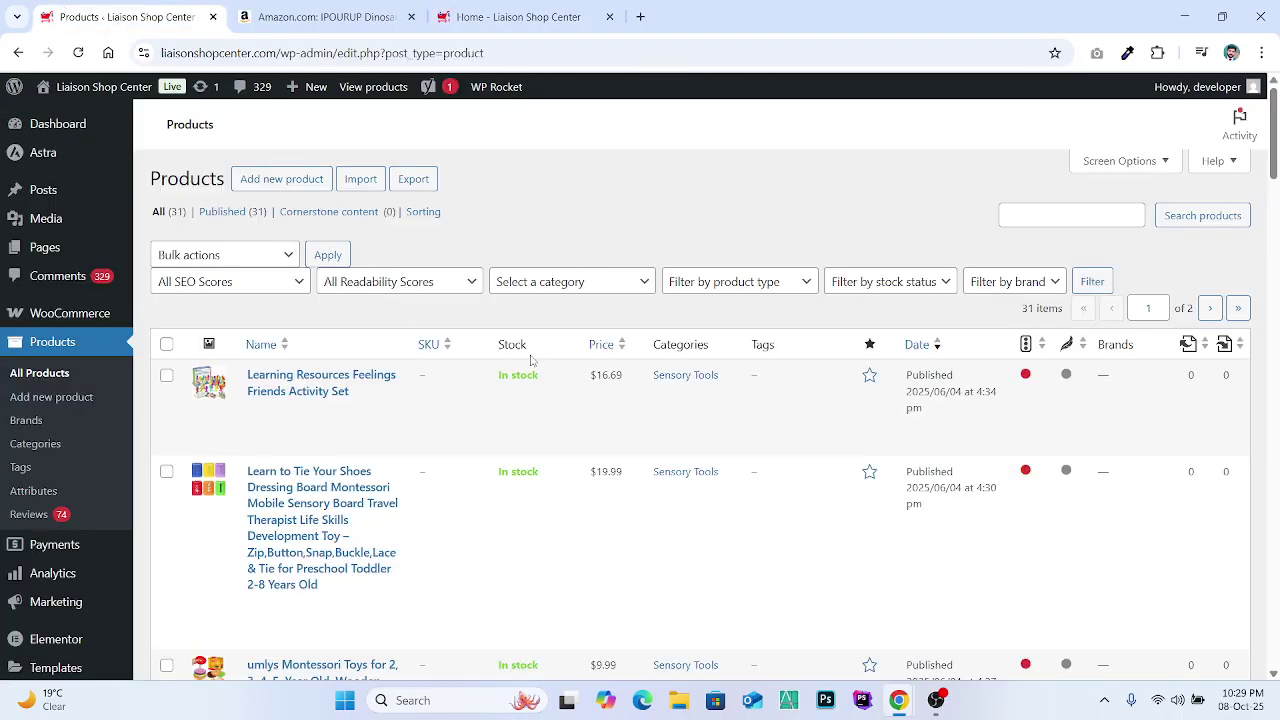
Step: Start adding a new product and look through the sections of its blank form
left_click(293, 179)
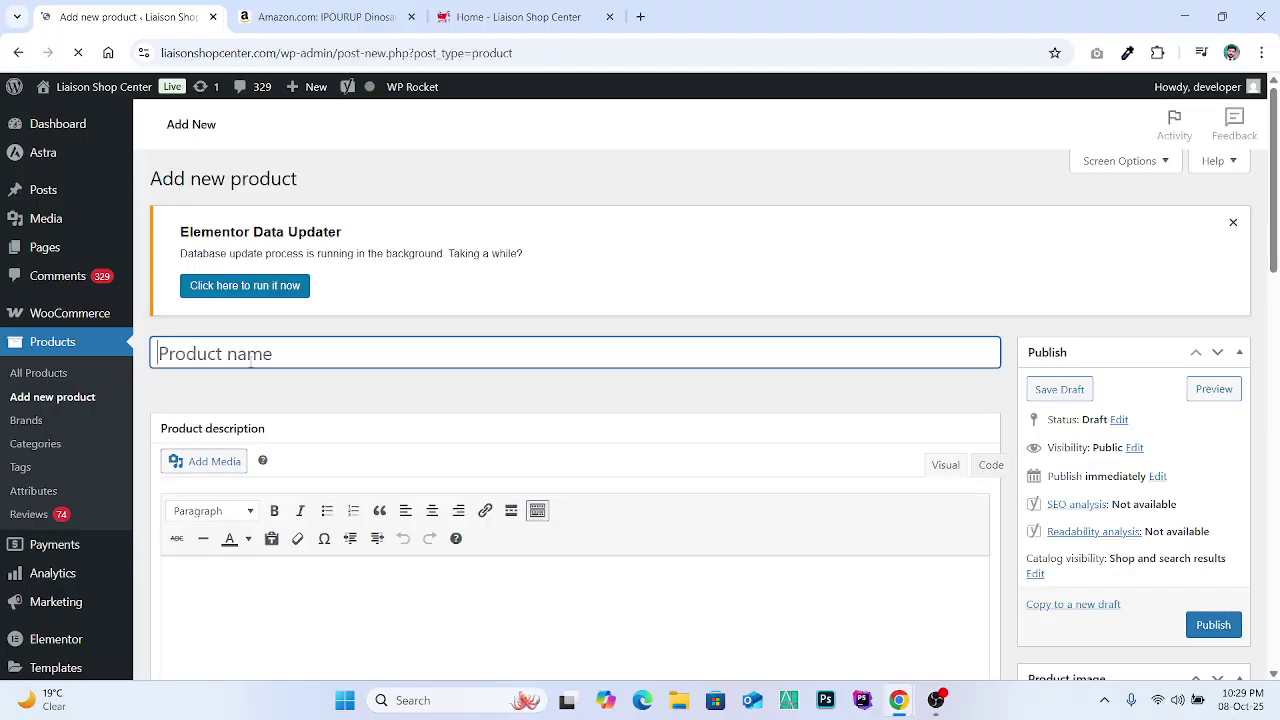
scroll(586, 386, "down", 1)
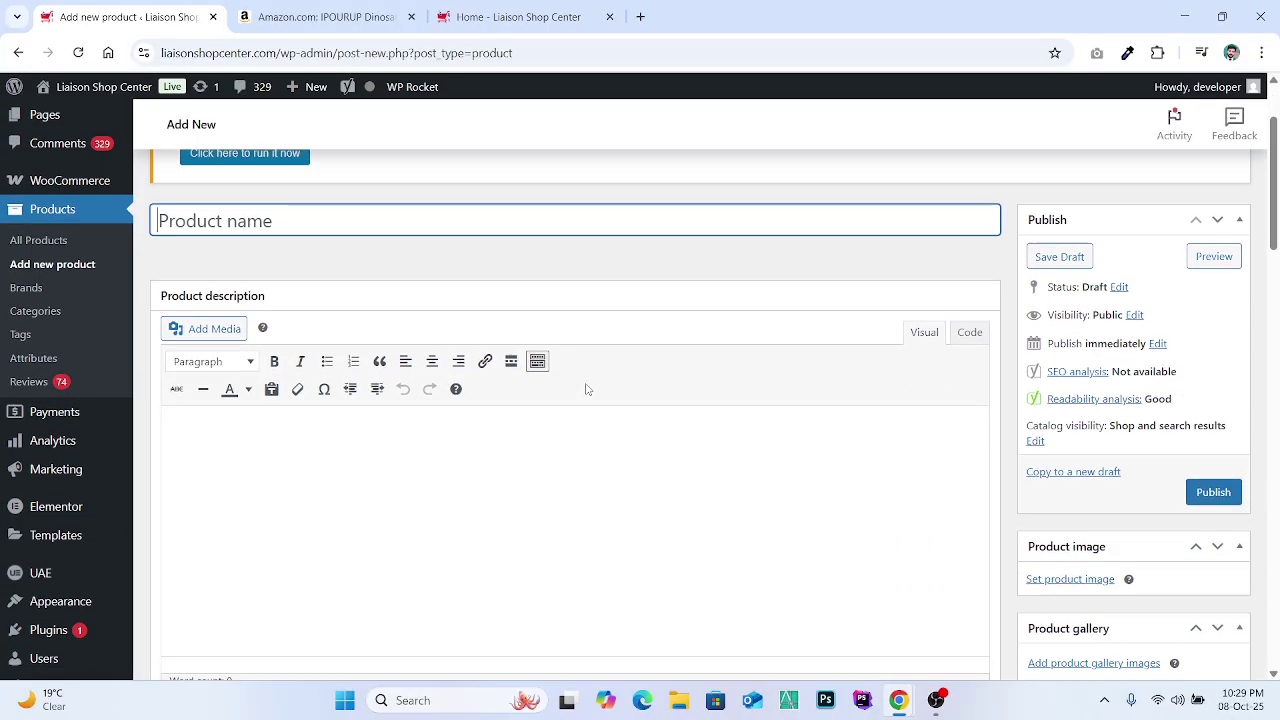
scroll(538, 285, "down", 6)
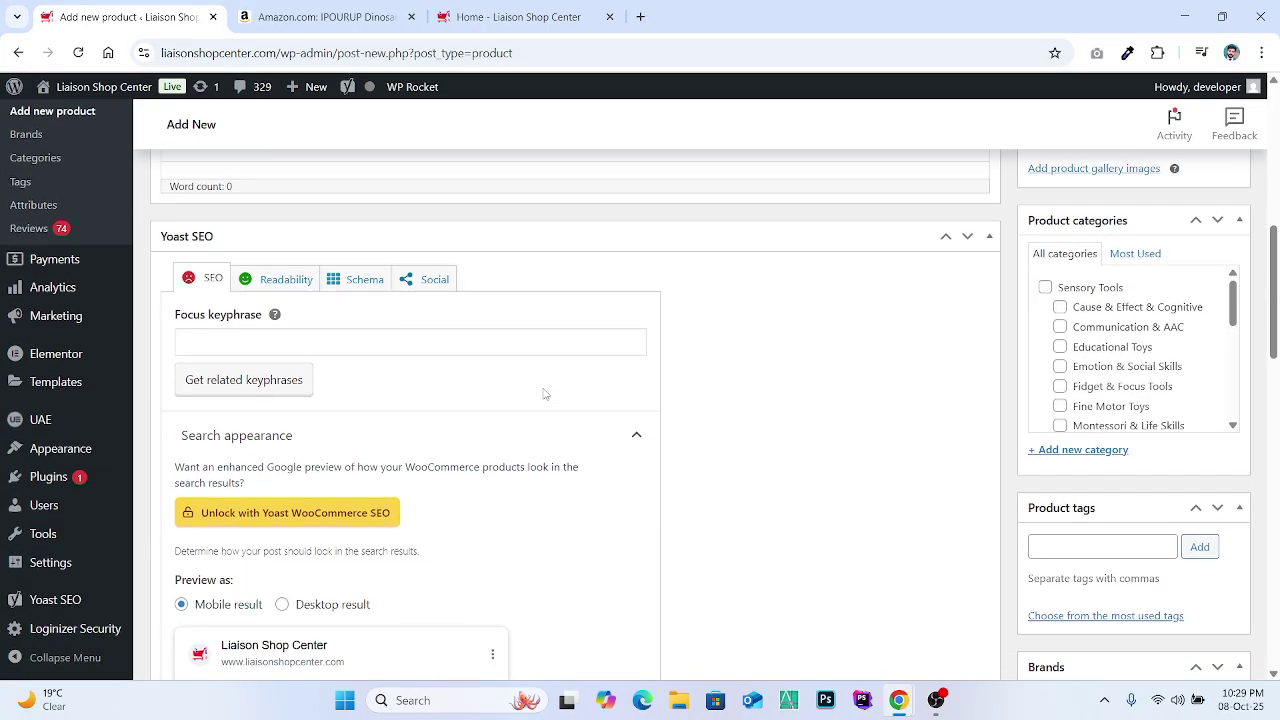
scroll(544, 394, "down", 1)
scroll(491, 296, "down", 4)
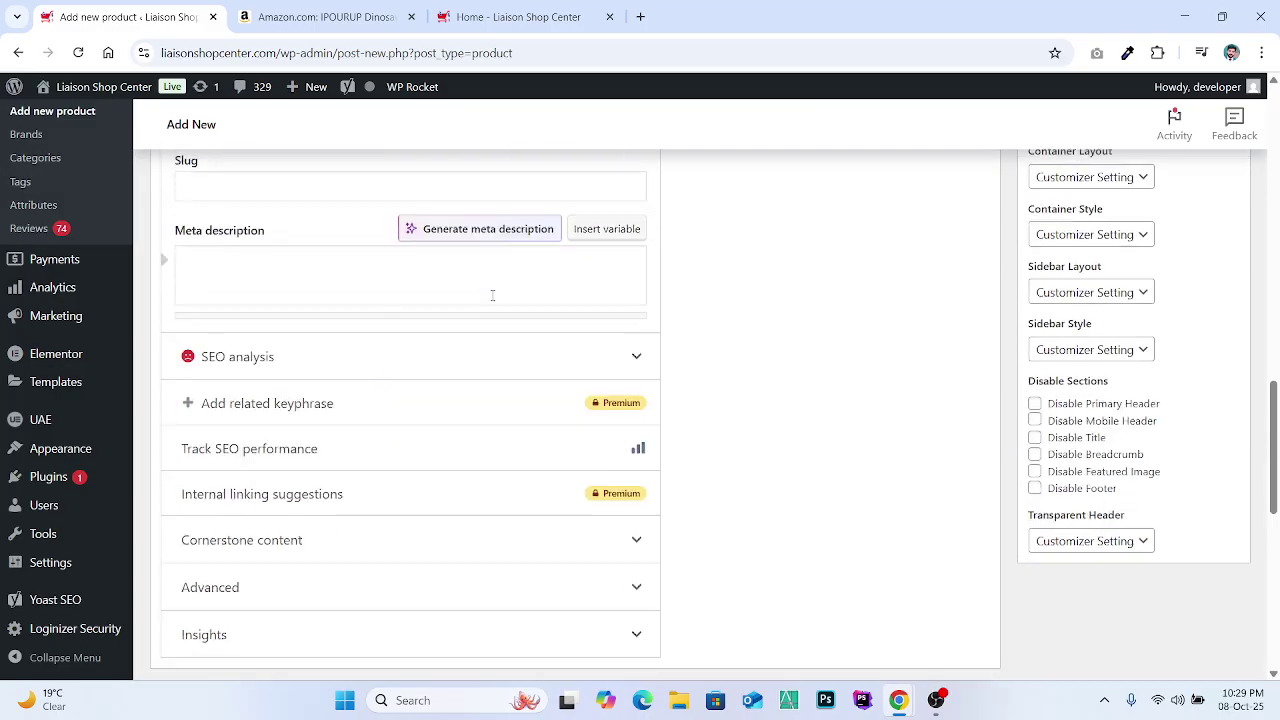
scroll(492, 300, "up", 5)
scroll(492, 300, "up", 2)
Step: Copy the dinosaur stacking toy's full title from its Amazon page and paste it as the new product's name
left_click(484, 14)
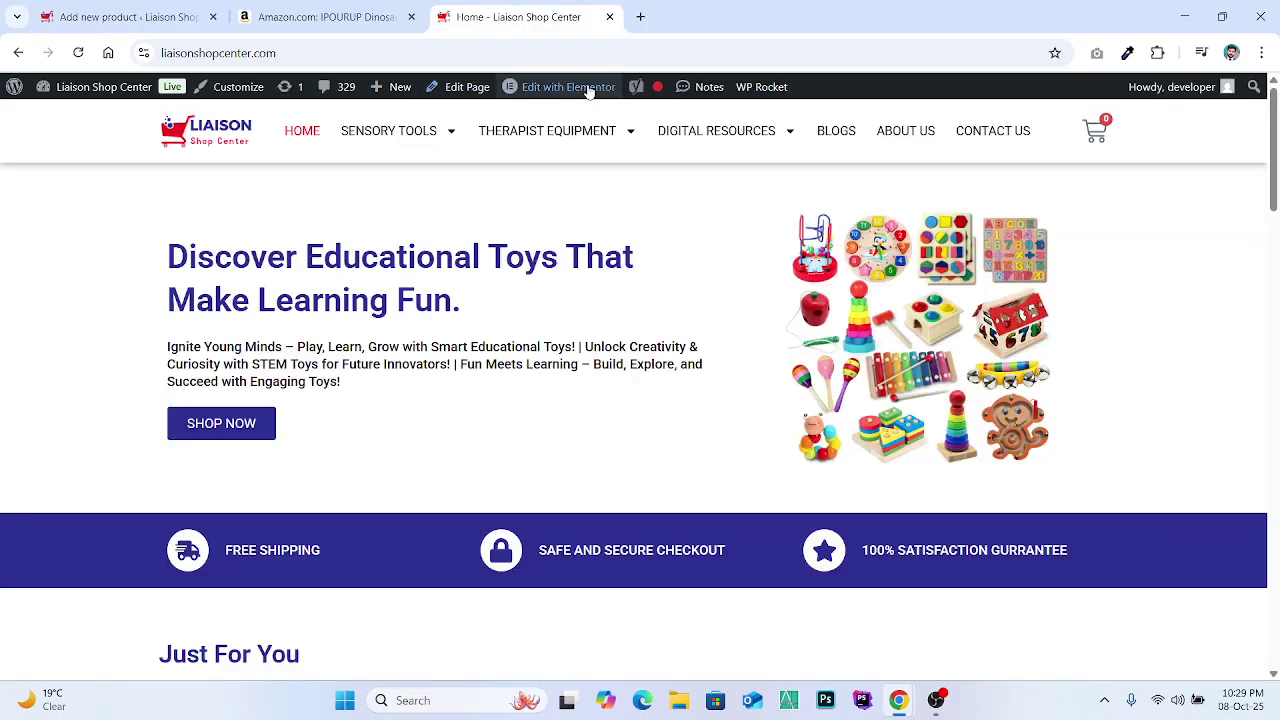
left_click(354, 5)
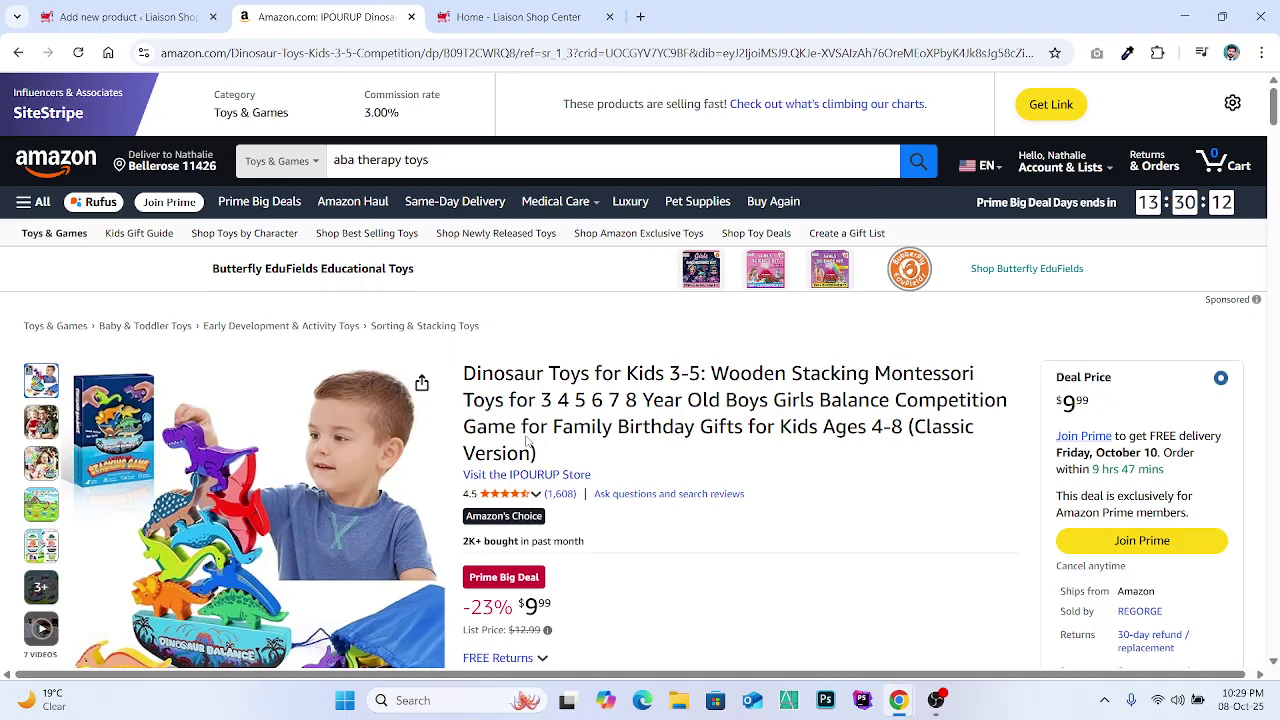
left_click_drag(545, 453, 457, 385)
key("ctrl+c")
left_click(120, 16)
scroll(323, 320, "up", 10)
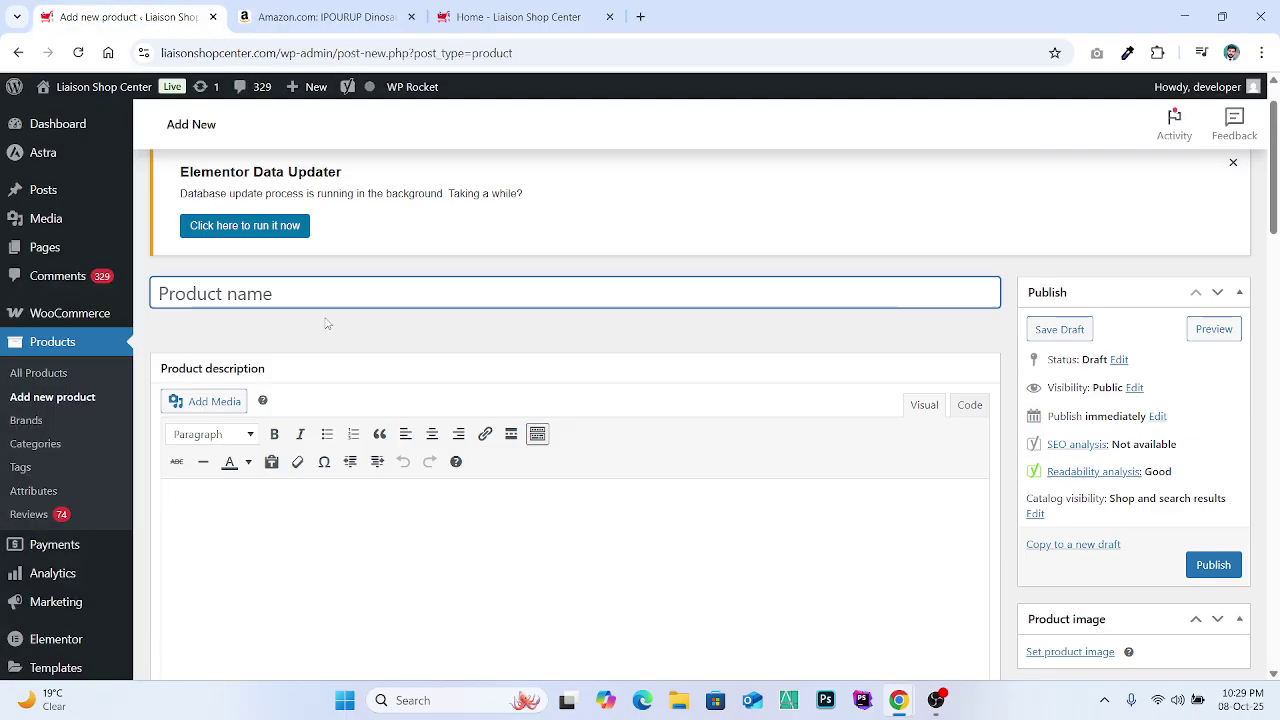
key("ctrl+v")
Step: Copy all five feature bullets from the Amazon listing, Dinosaur Blocks for Children through Amazing Gift Choice, into the product description
scroll(312, 347, "down", 2)
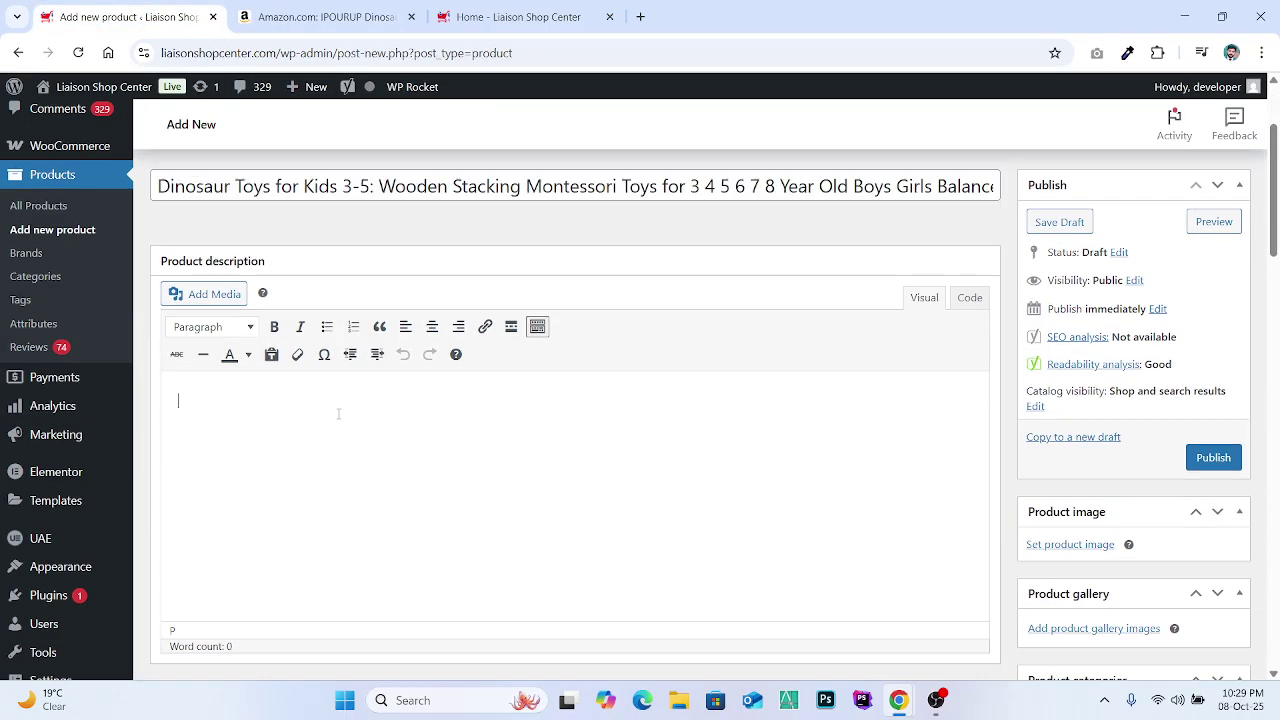
key("ctrl+Tab")
scroll(478, 440, "down", 4)
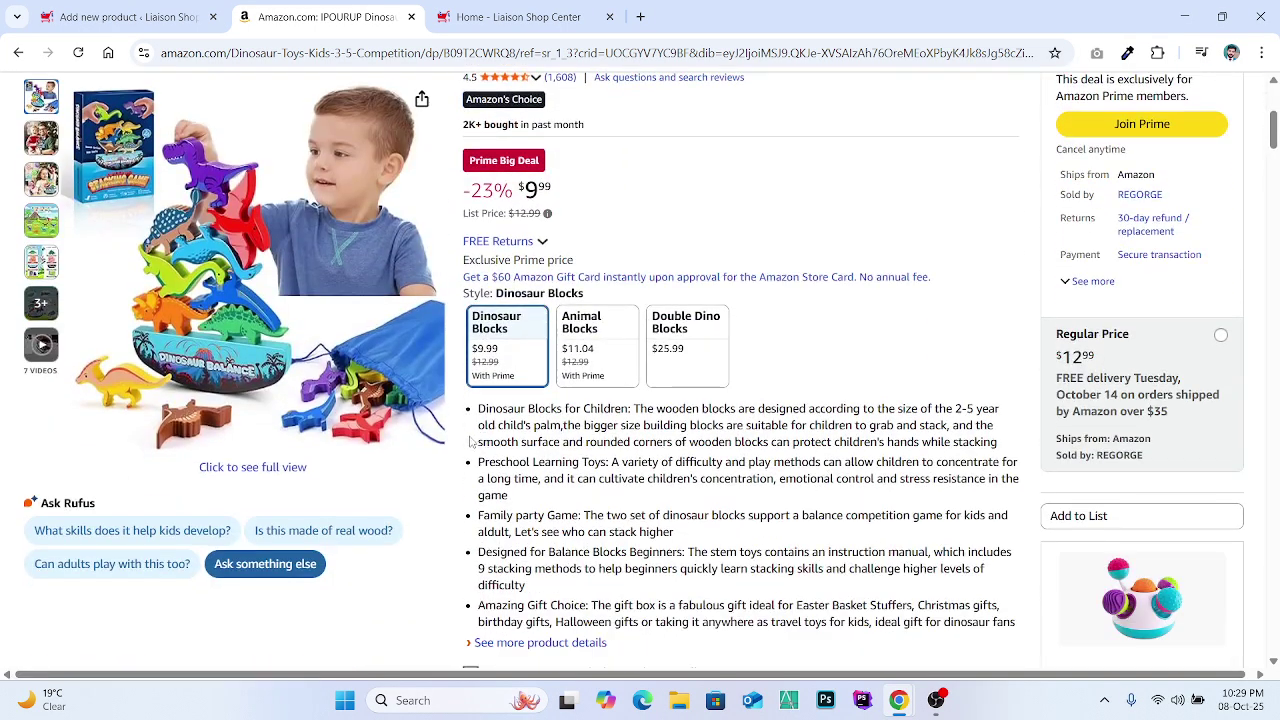
scroll(480, 412, "down", 3)
left_click_drag(478, 86, 1024, 260)
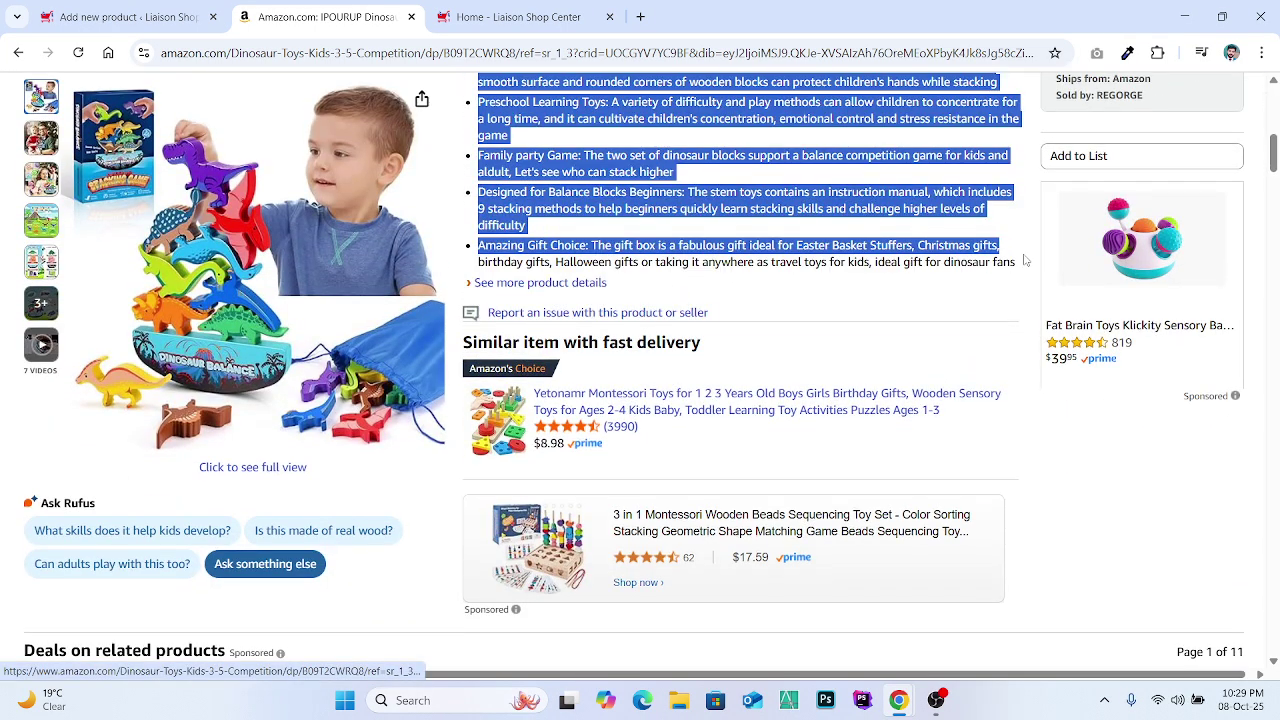
left_click(603, 282)
scroll(328, 318, "up", 10)
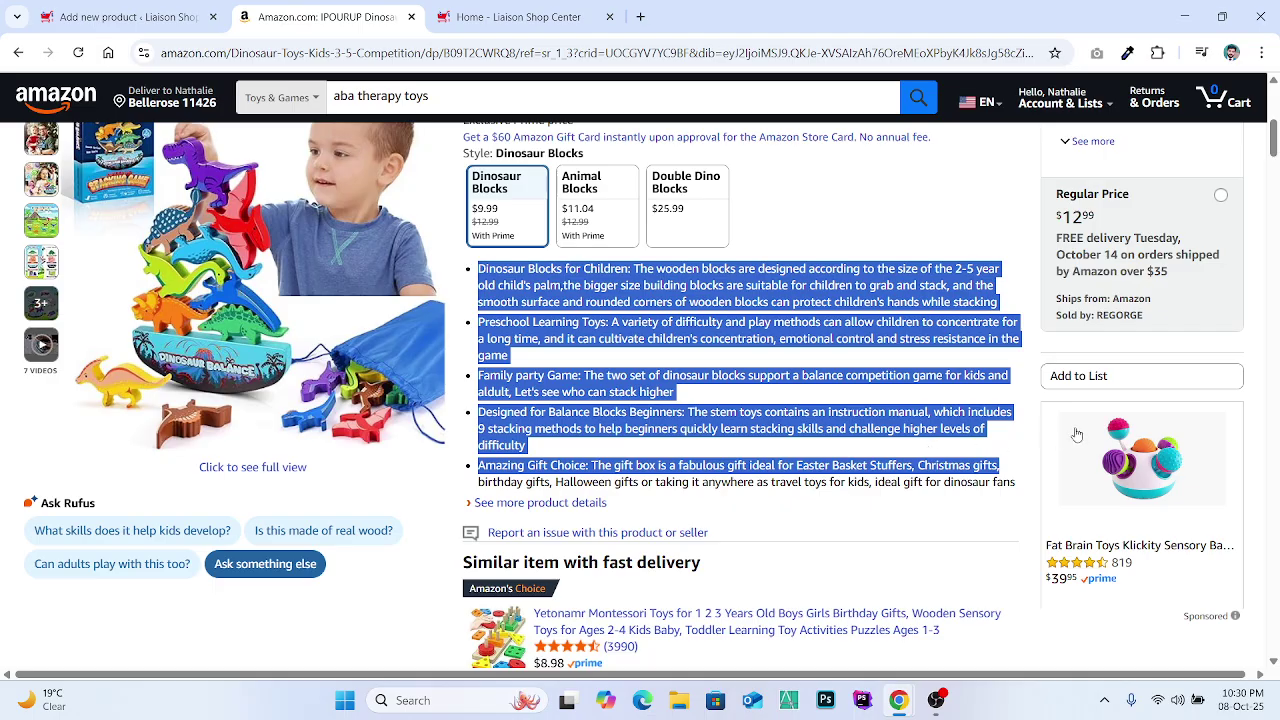
left_click(492, 262)
left_click_drag(480, 262, 1024, 490)
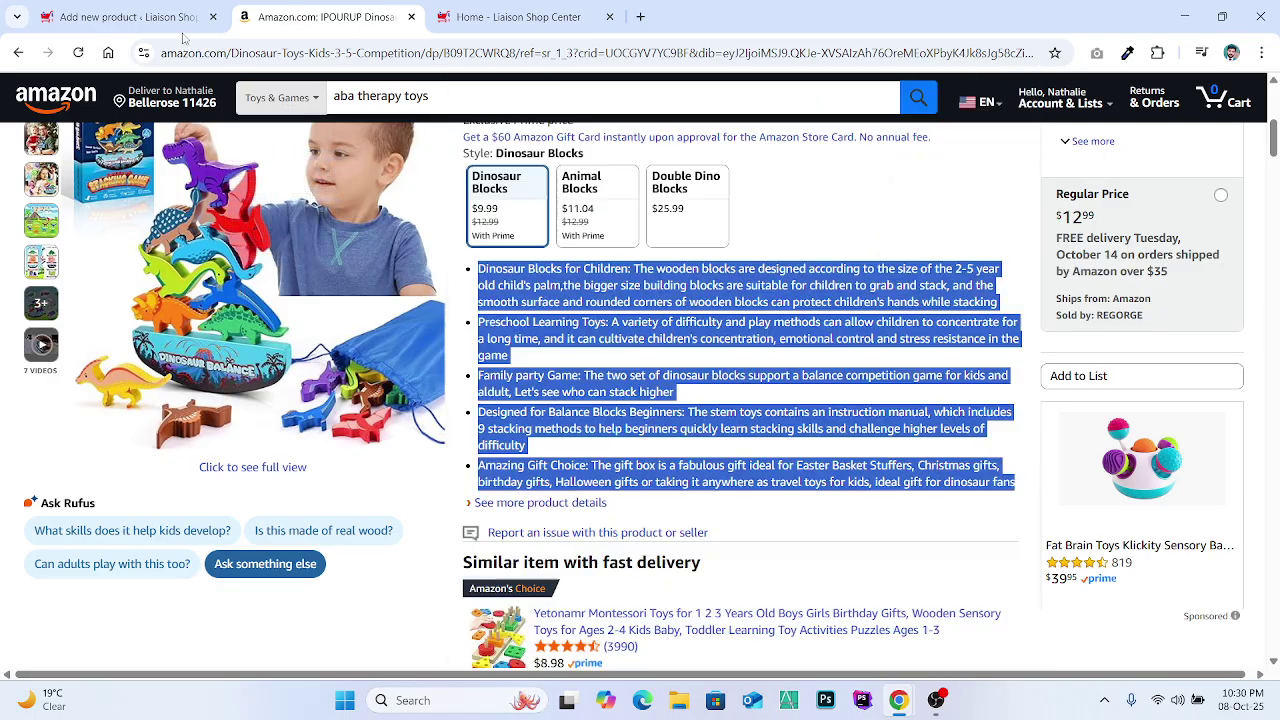
left_click(190, 17)
key("ctrl+v")
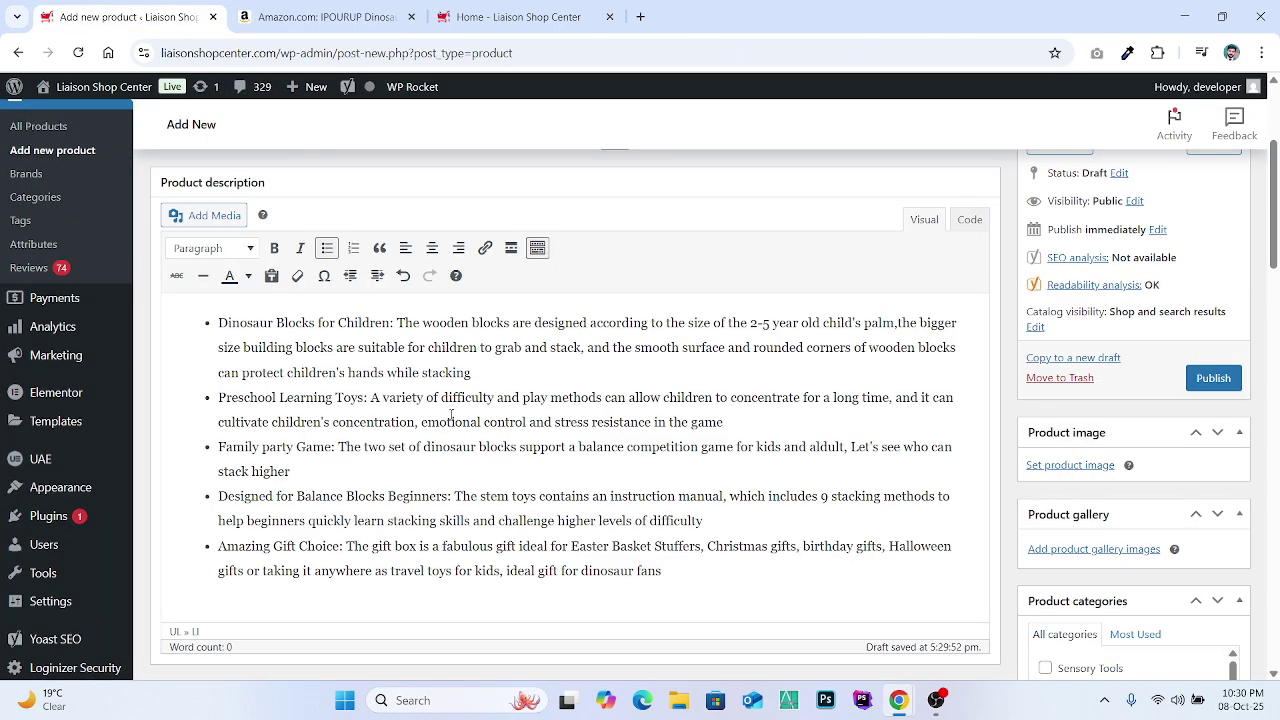
Step: Paste the same Amazon feature bullets into the product short description
scroll(452, 420, "down", 10)
scroll(452, 420, "down", 10)
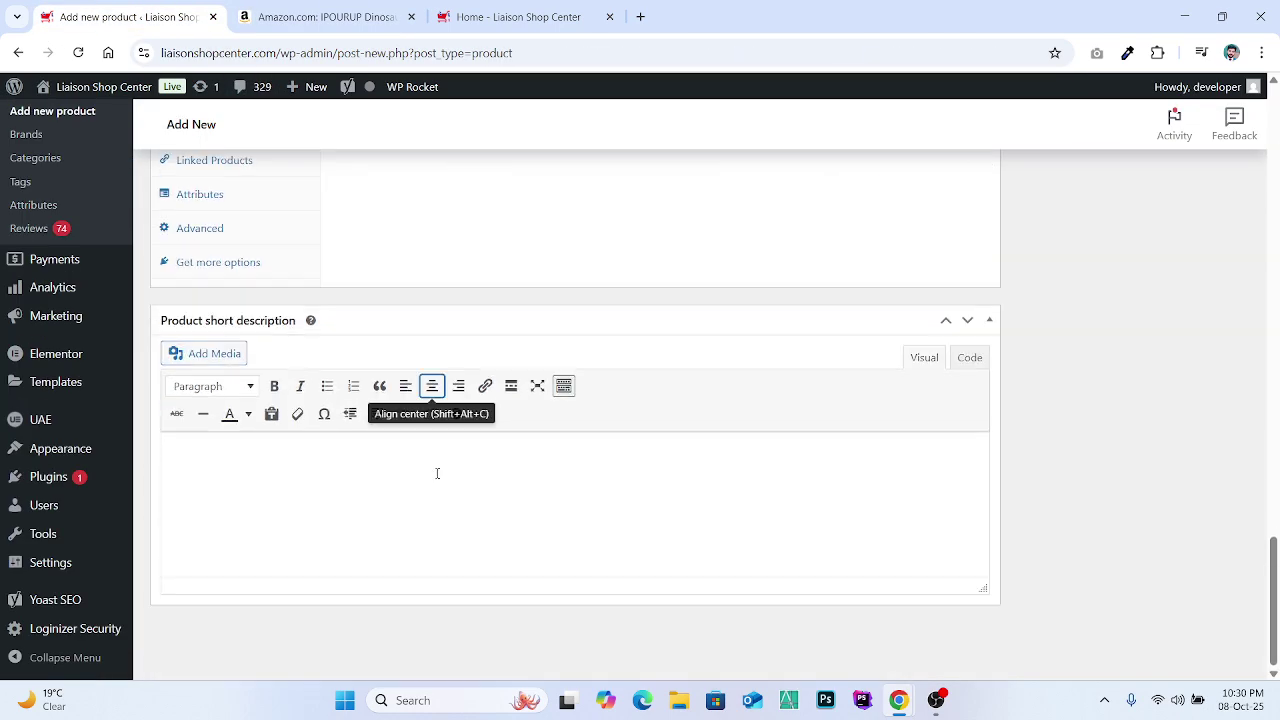
left_click(383, 531)
key("ctrl+v")
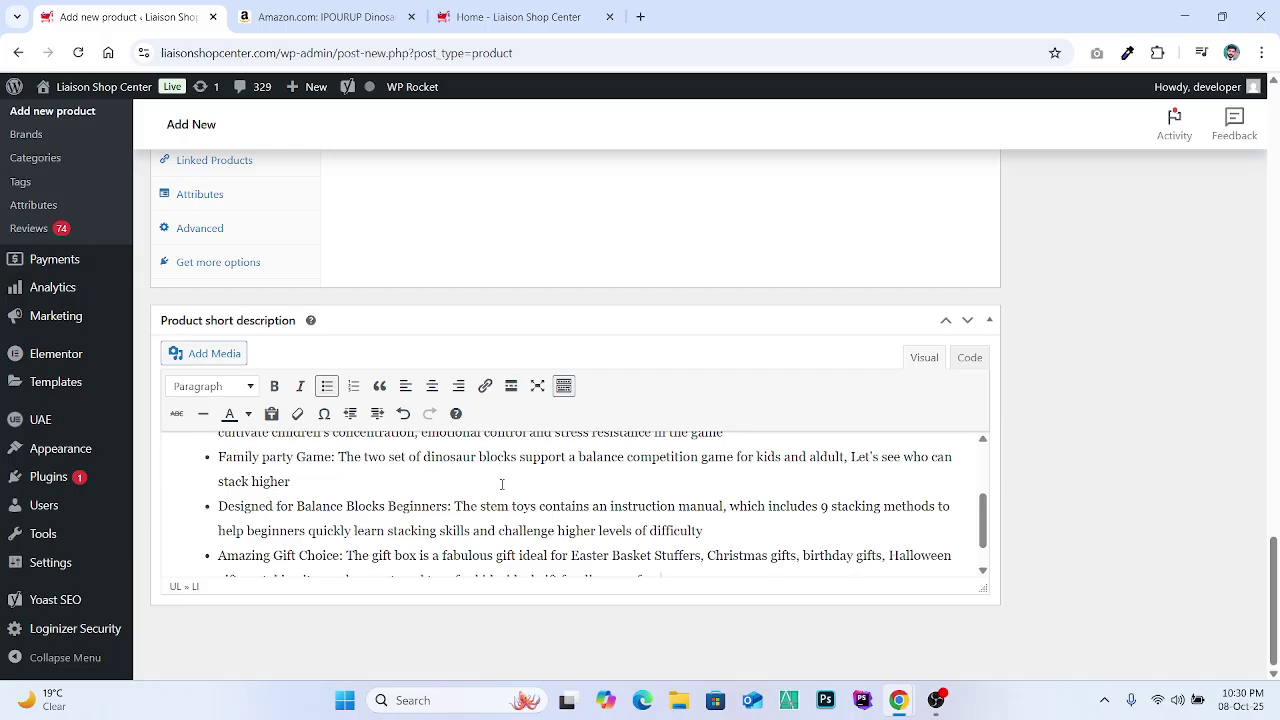
key("ctrl+a")
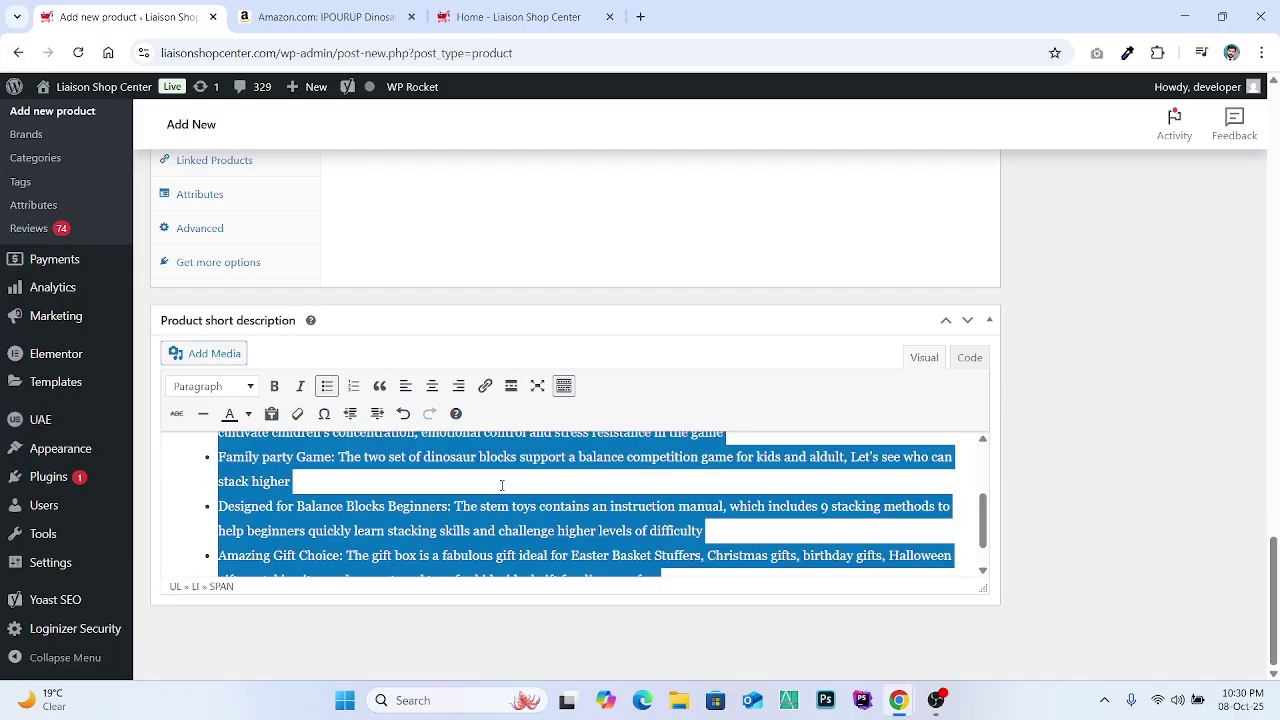
key("BackSpace")
key("ctrl+v")
Step: Collapse the Yoast SEO section and check the product data and both descriptions in the form
scroll(603, 427, "up", 10)
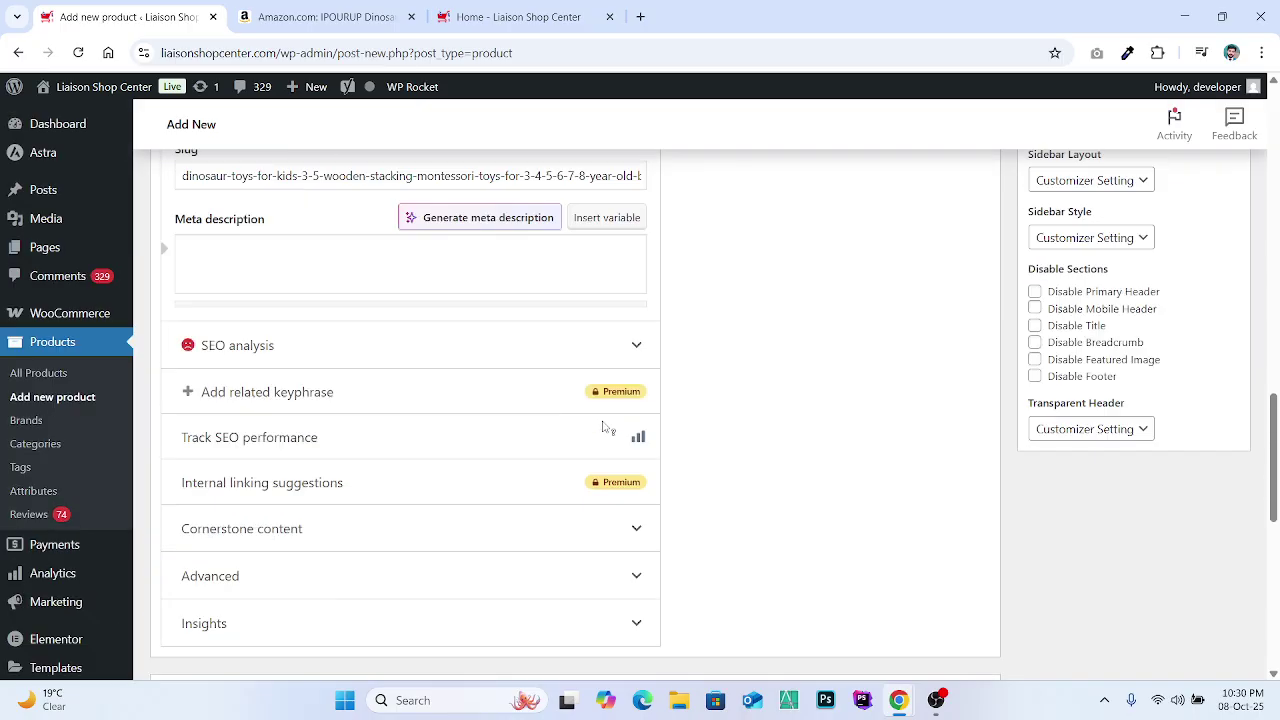
scroll(603, 427, "up", 3)
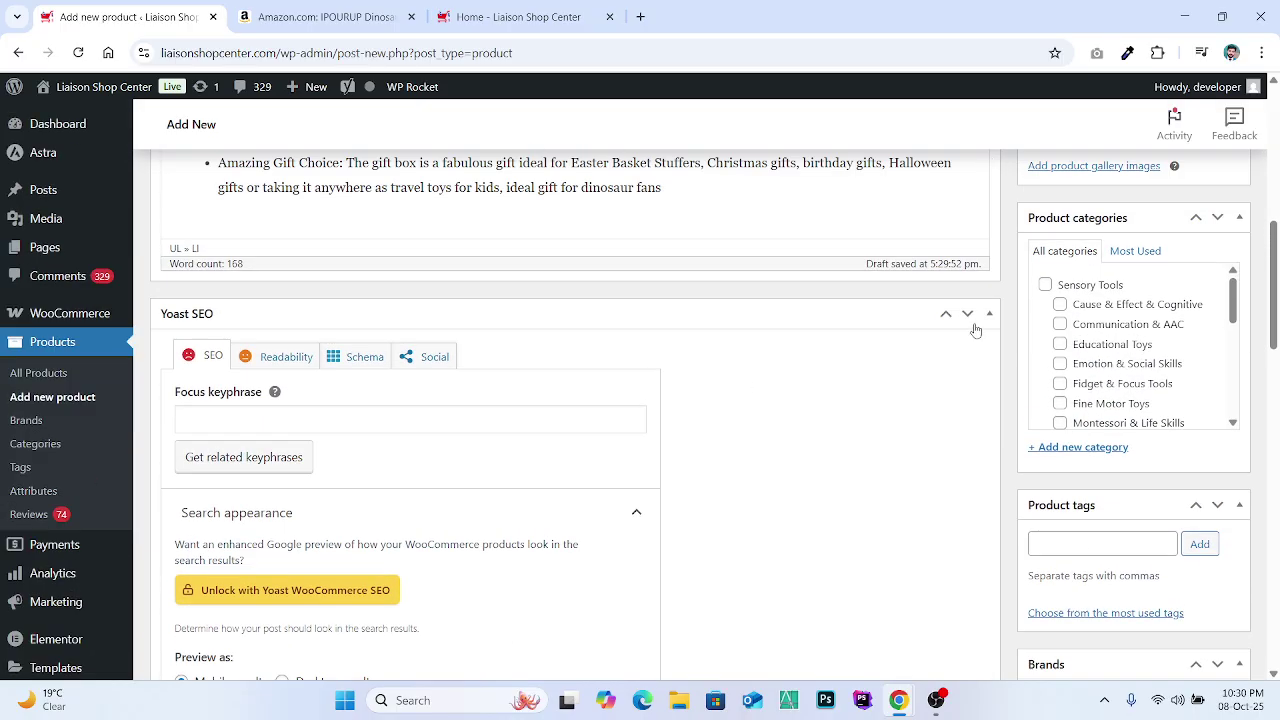
left_click(989, 314)
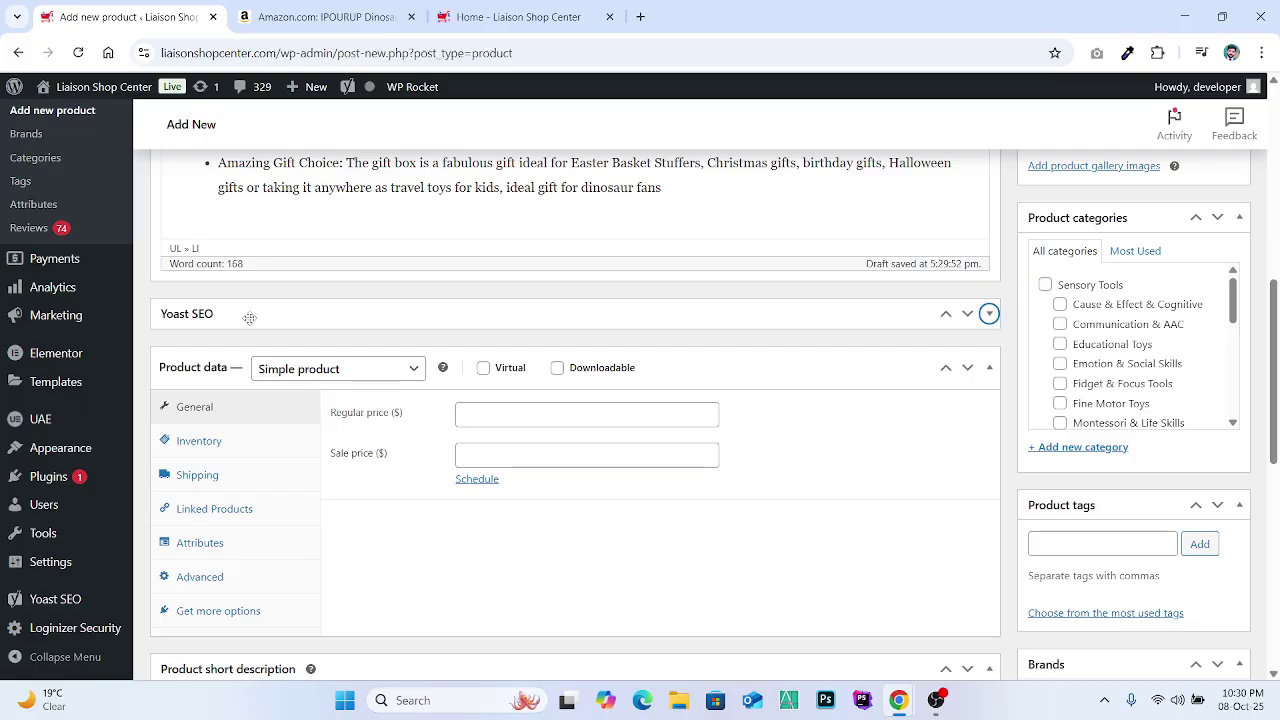
scroll(380, 451, "down", 4)
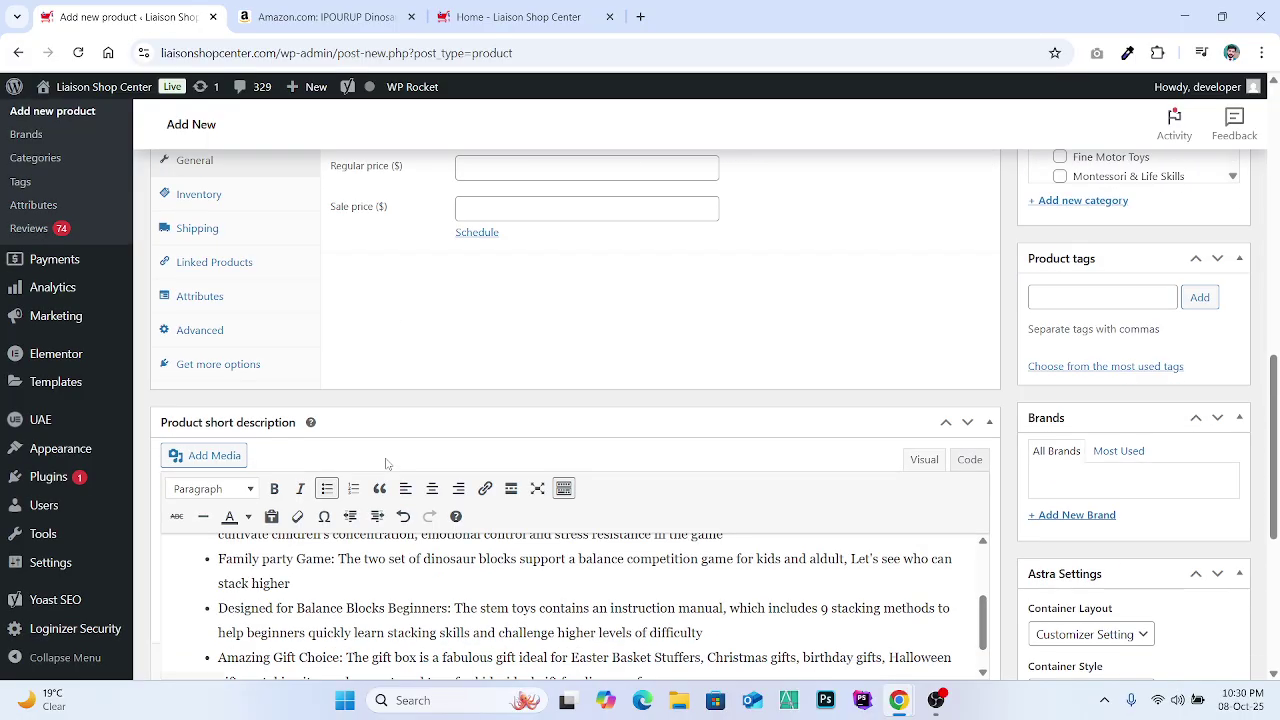
scroll(373, 495, "up", 10)
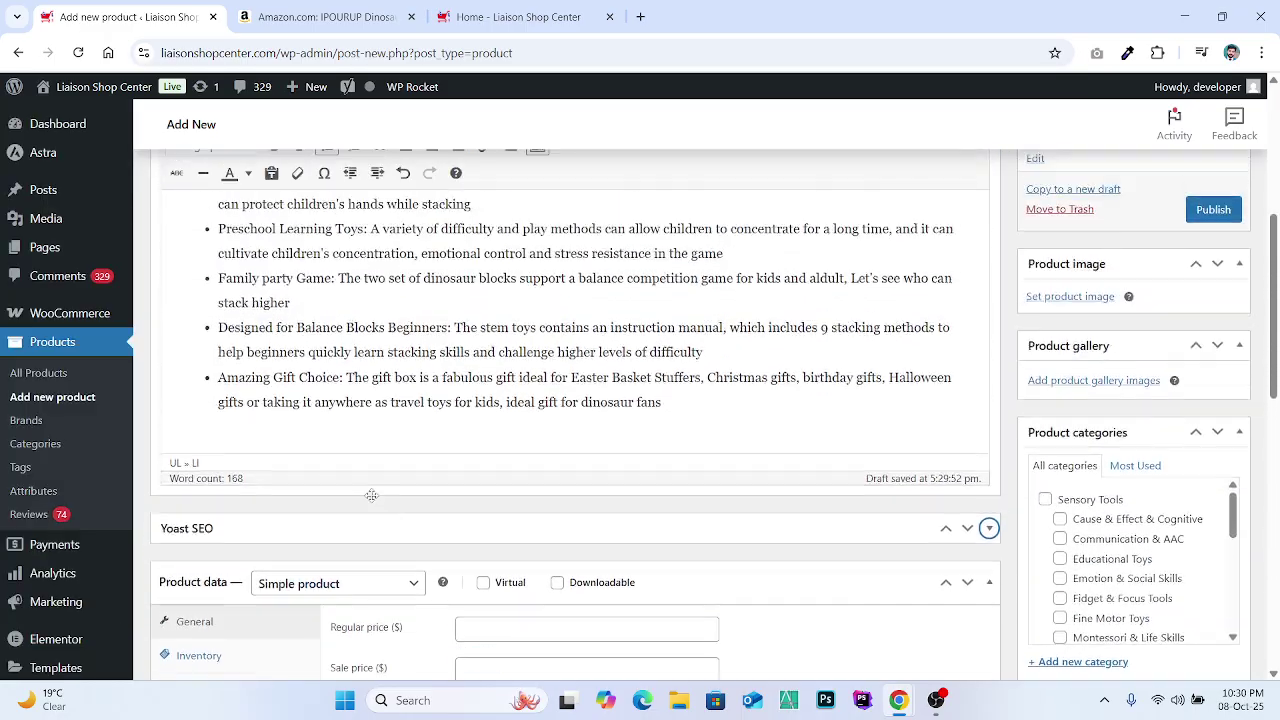
scroll(373, 495, "down", 12)
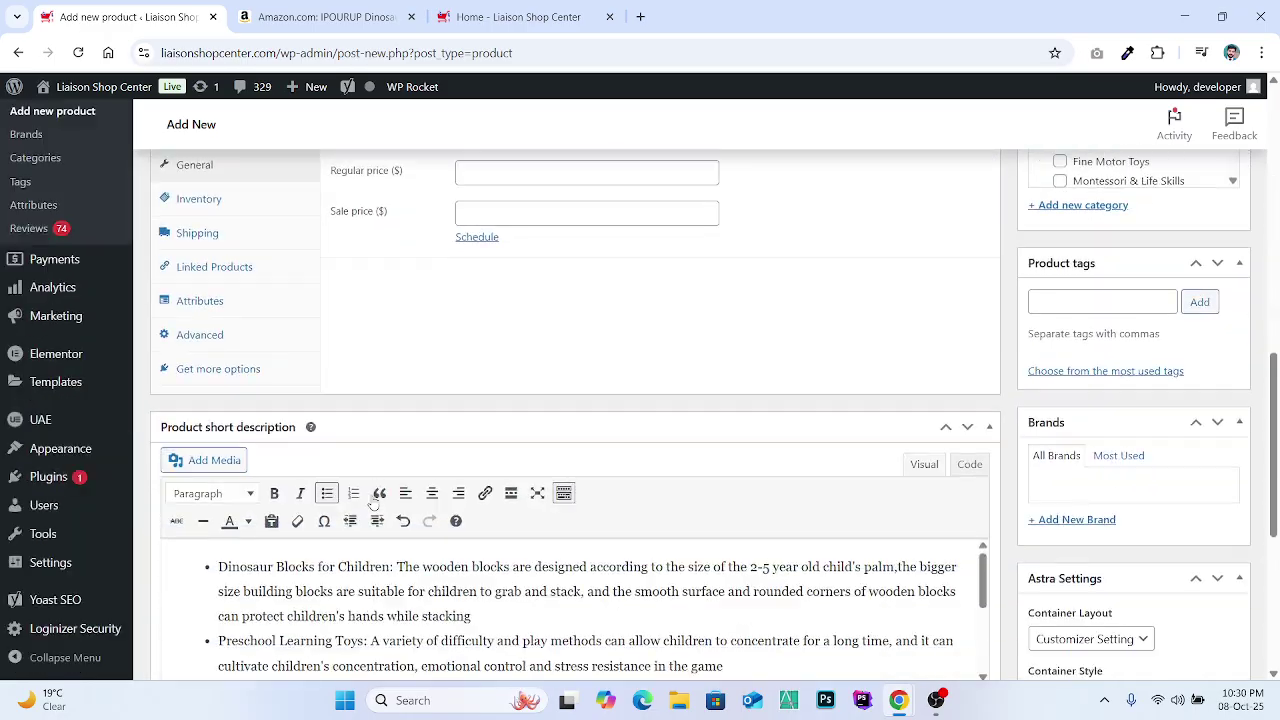
Step: Check the deal price and list price of the dinosaur stacking toy on its Amazon page
scroll(355, 475, "up", 3)
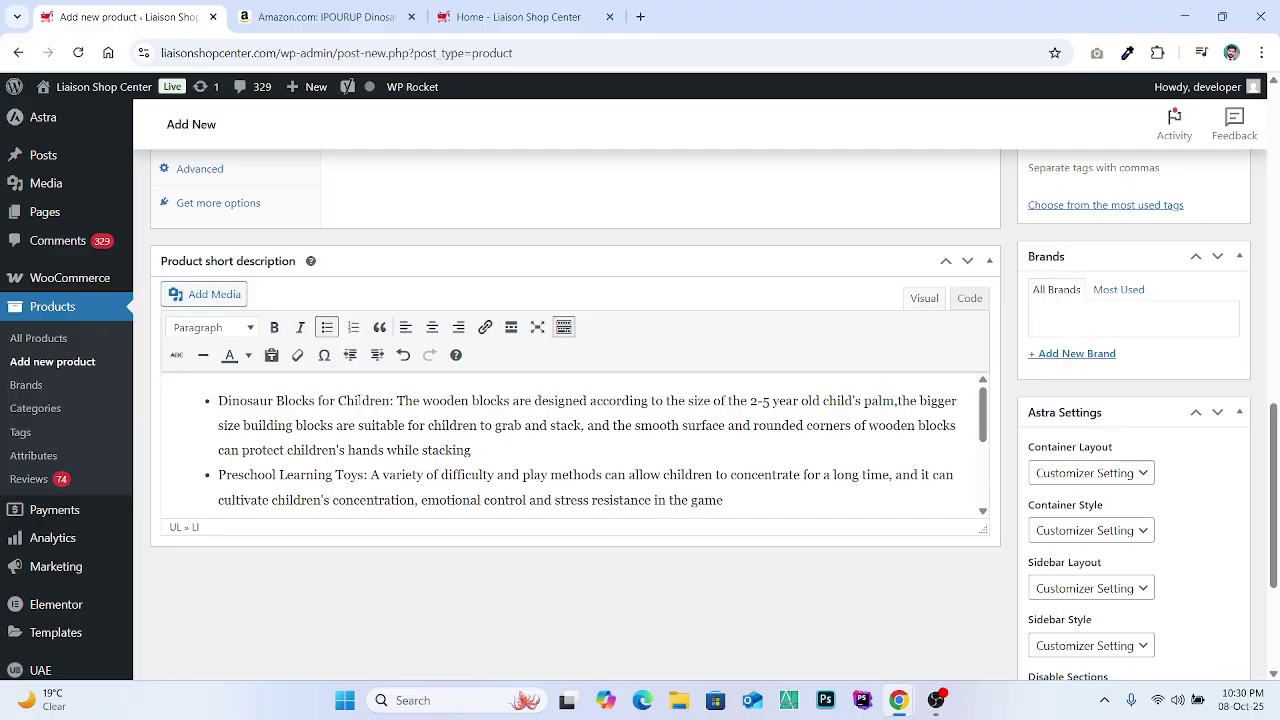
scroll(365, 412, "up", 8)
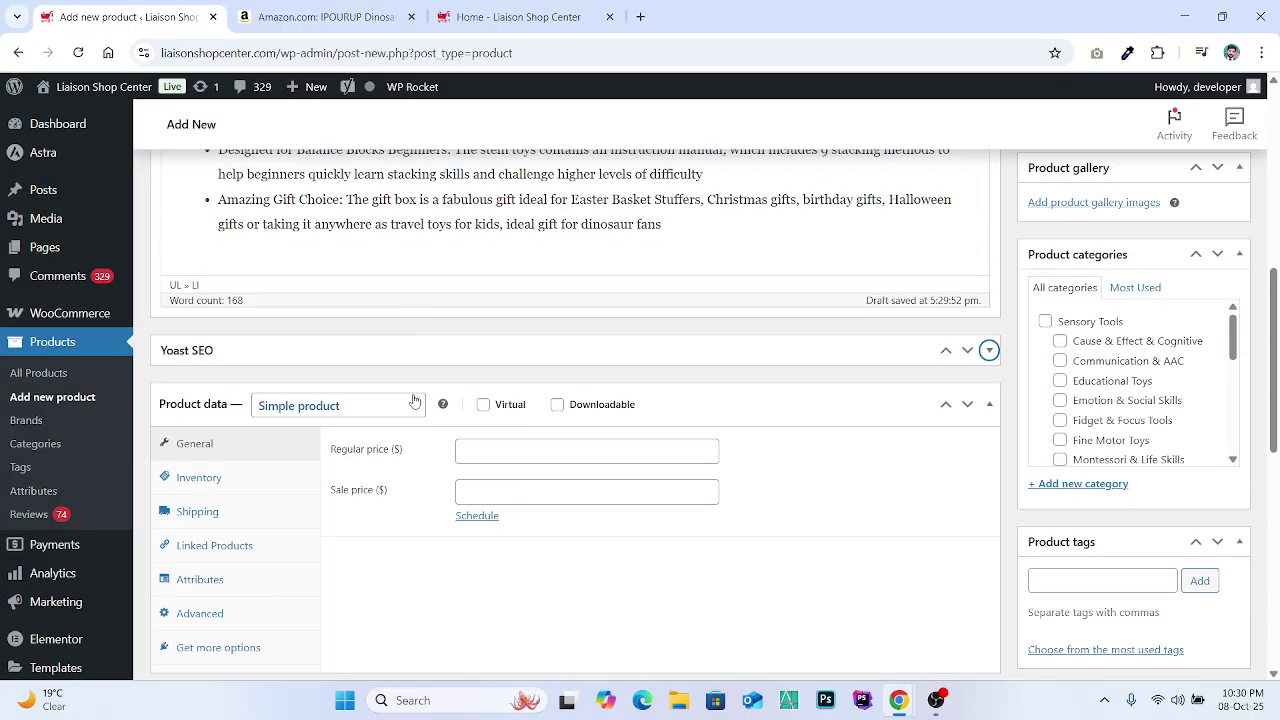
left_click(344, 18)
scroll(623, 321, "down", 1)
scroll(635, 385, "up", 4)
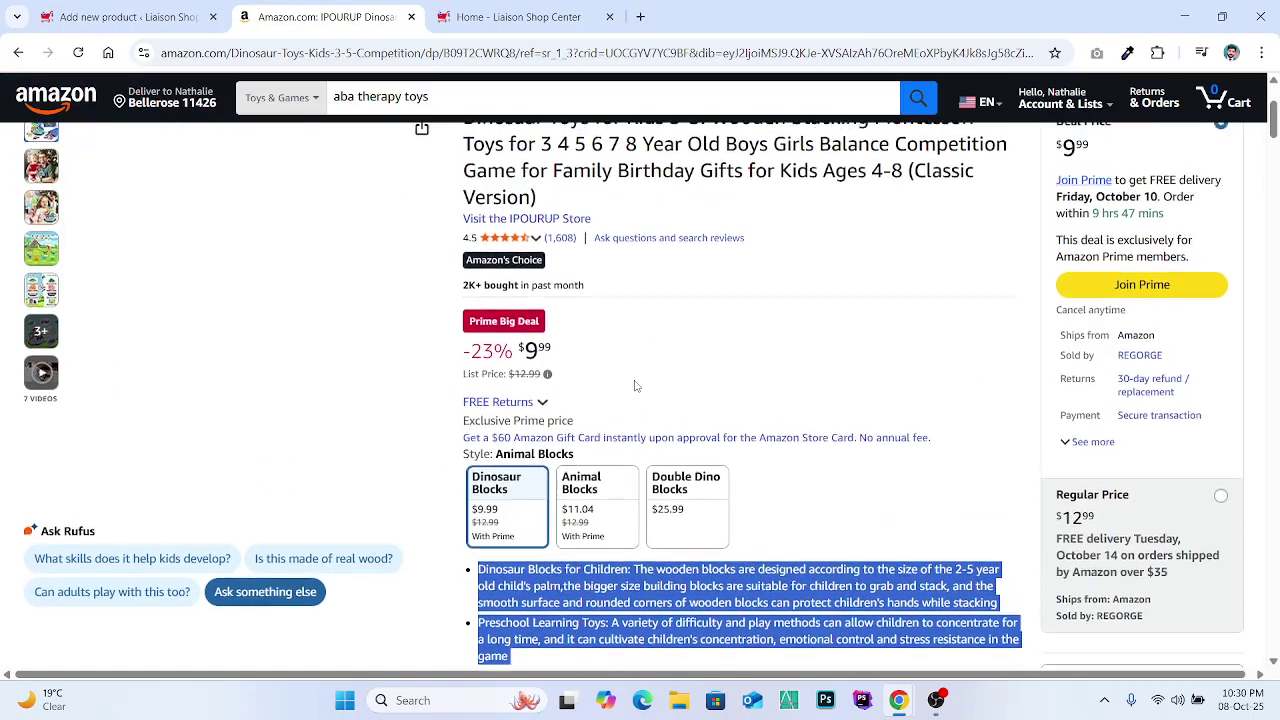
left_click(586, 355)
left_click_drag(569, 362, 519, 363)
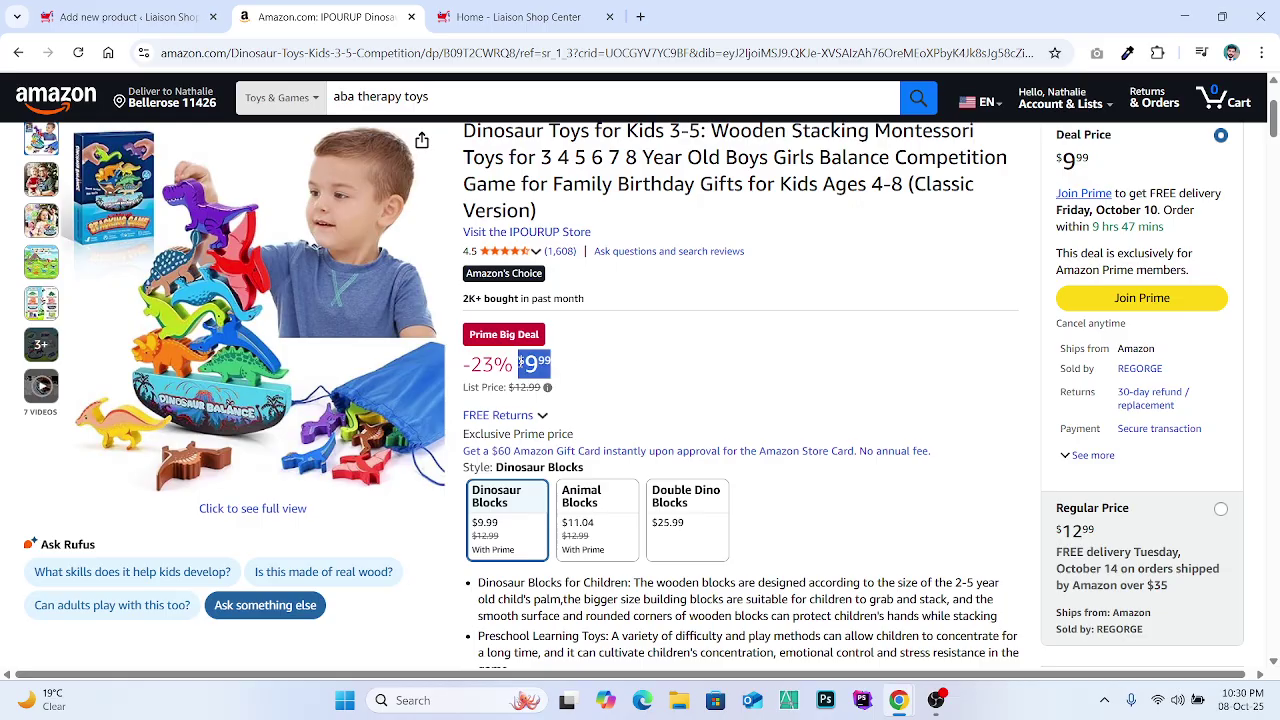
left_click(519, 363)
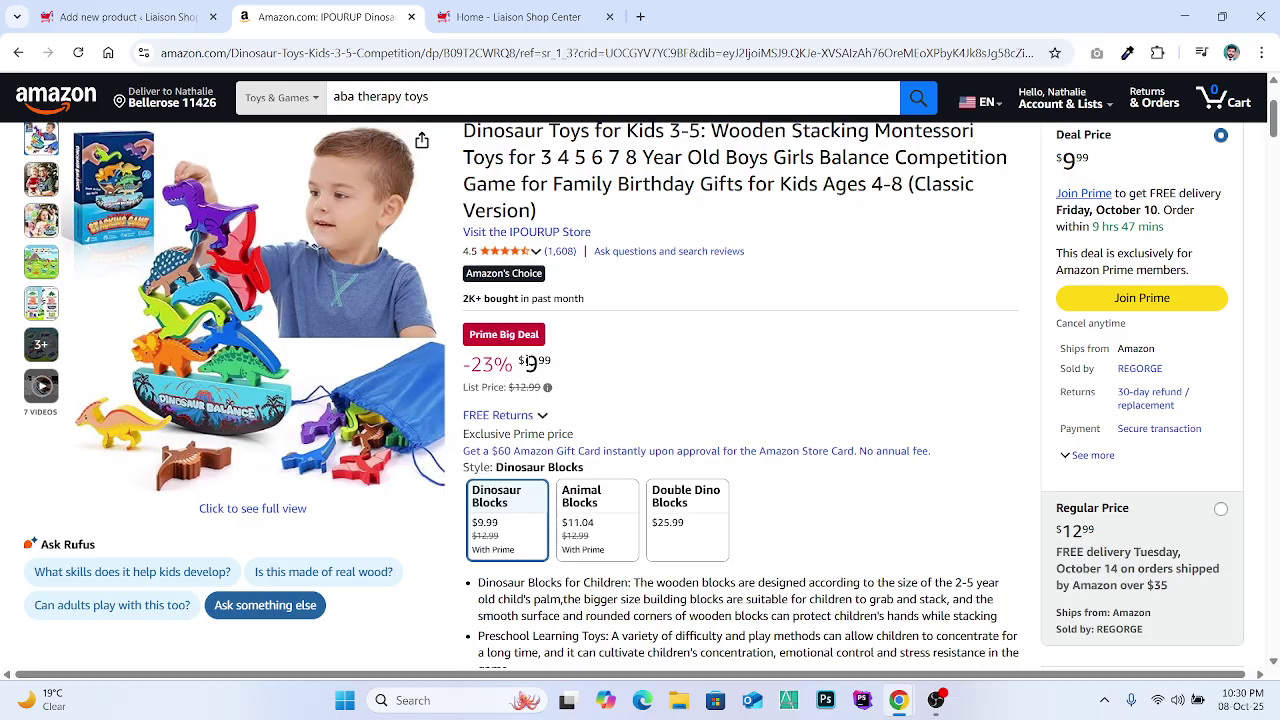
left_click_drag(567, 368, 524, 364)
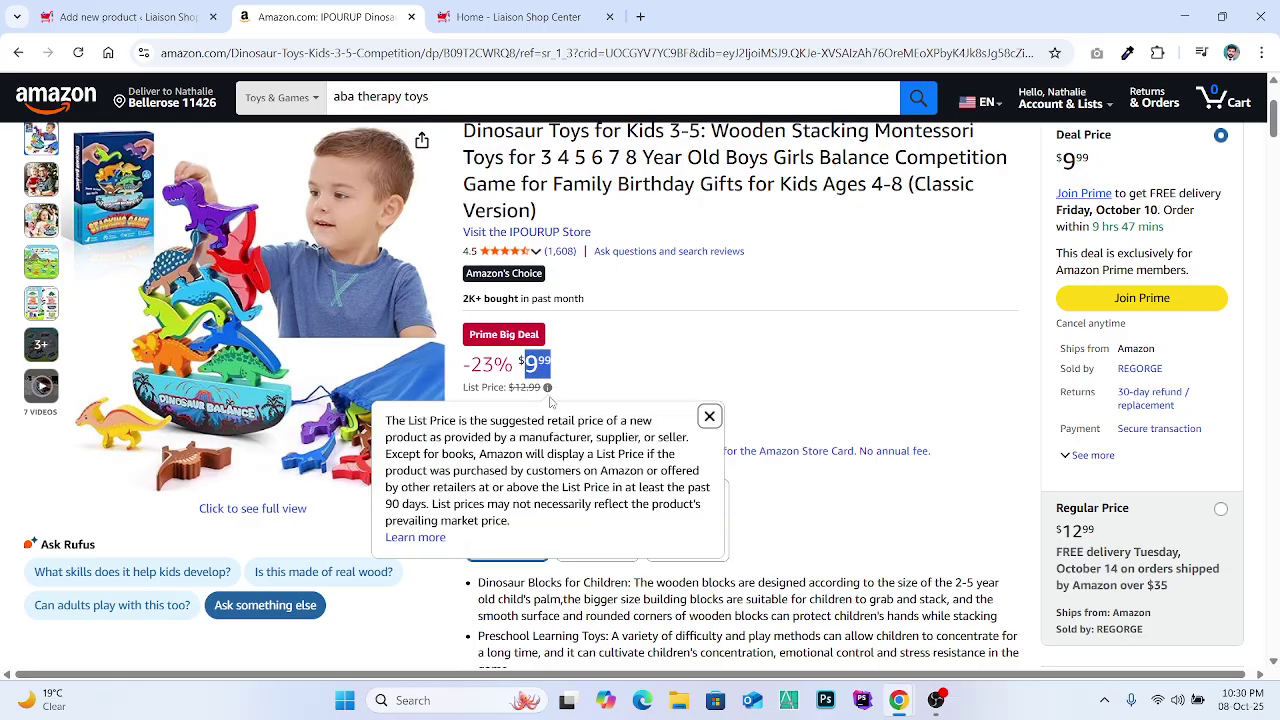
left_click(128, 17)
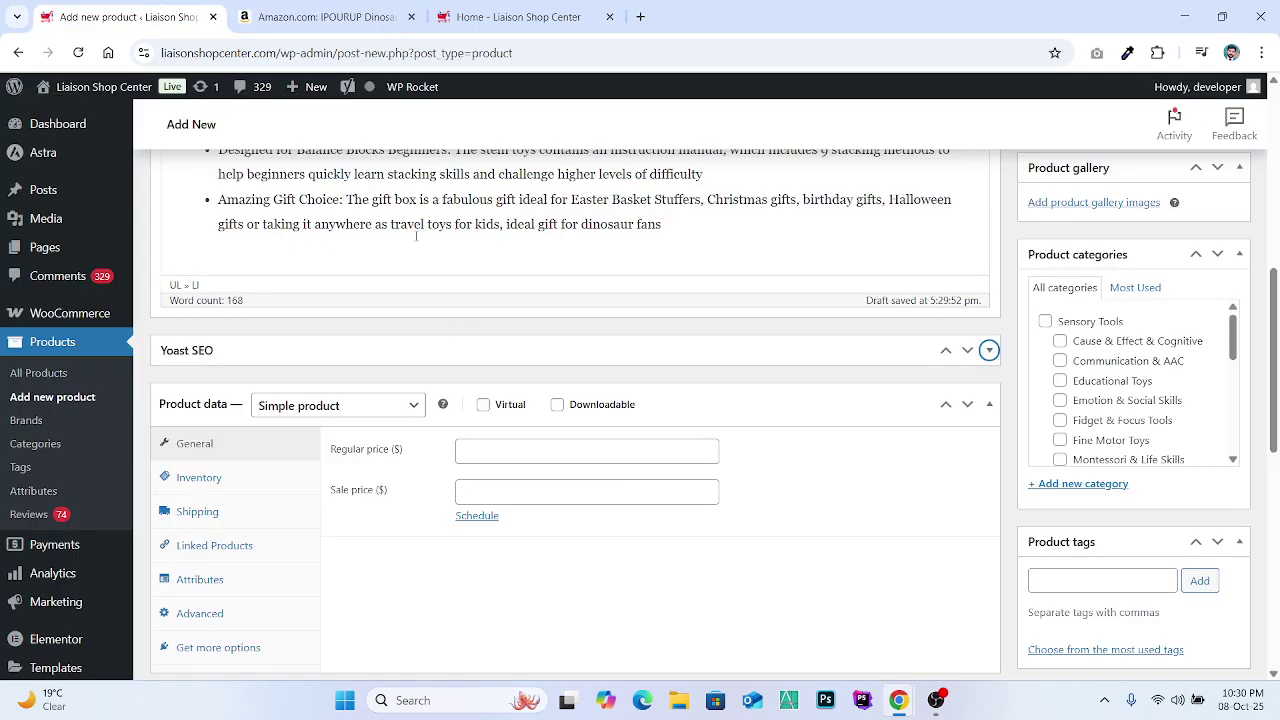
Step: Set the new product's type to External/Affiliate product
left_click(505, 459)
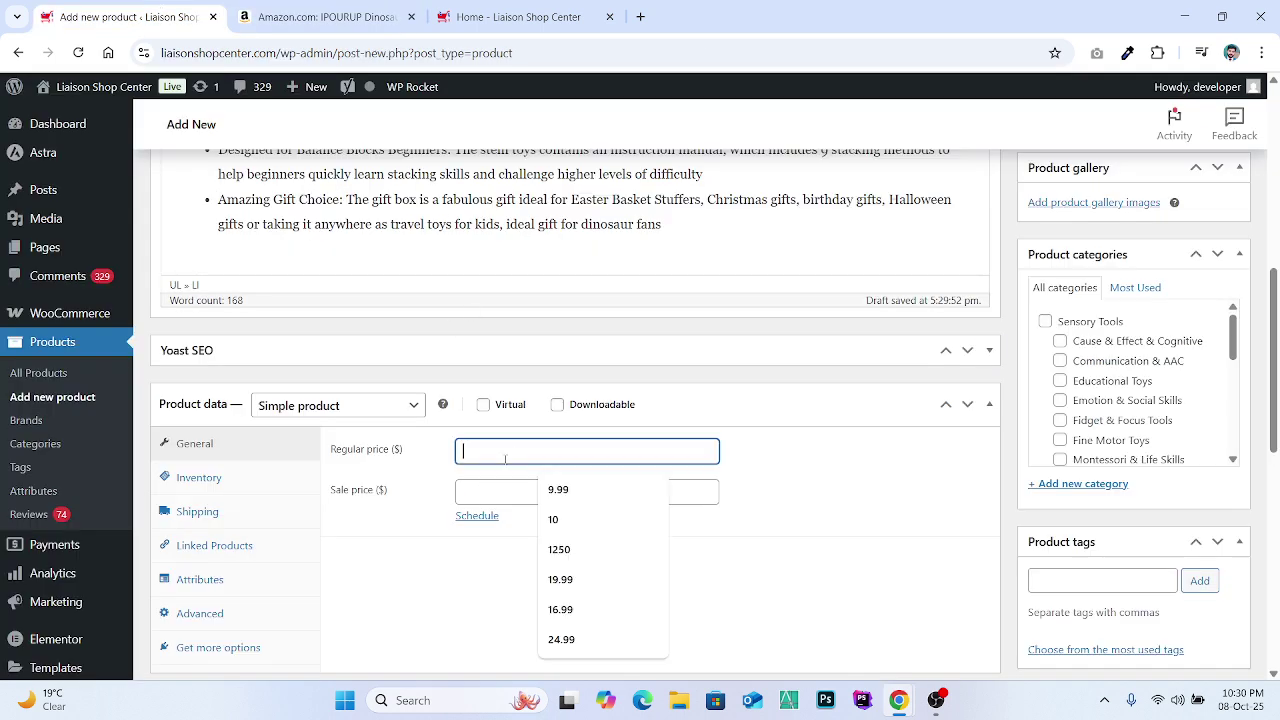
left_click(354, 408)
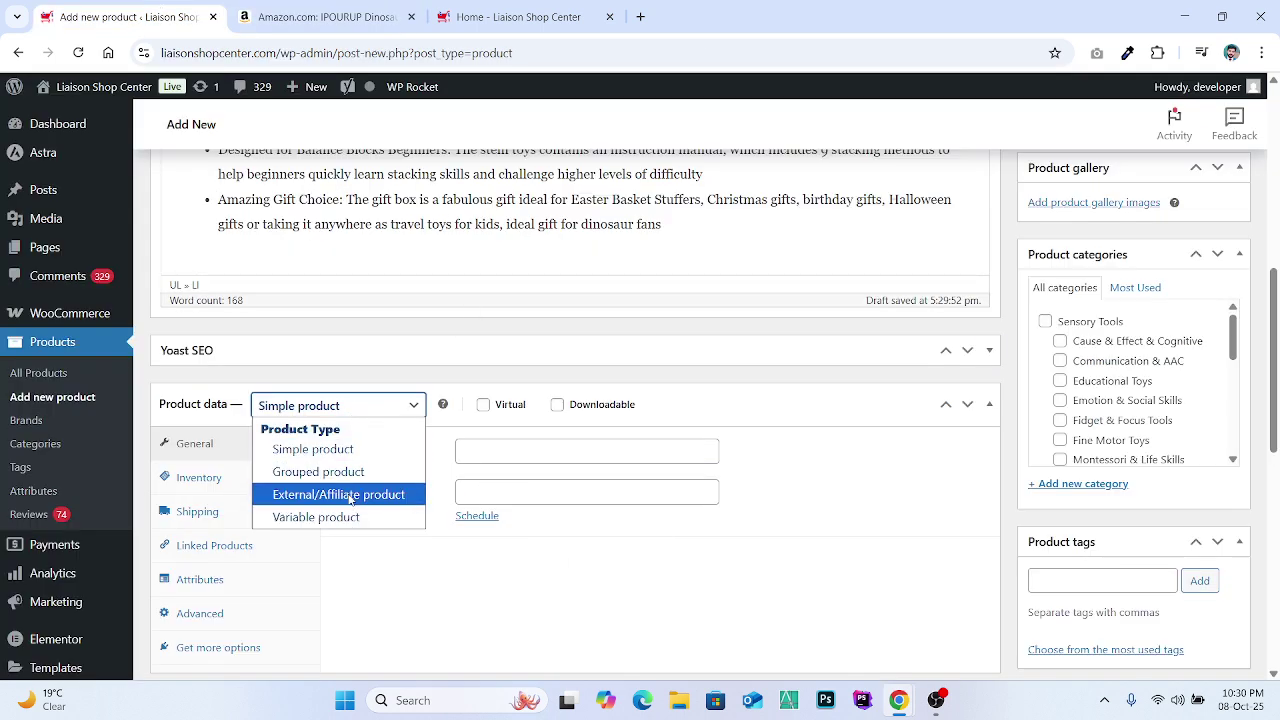
left_click(332, 407)
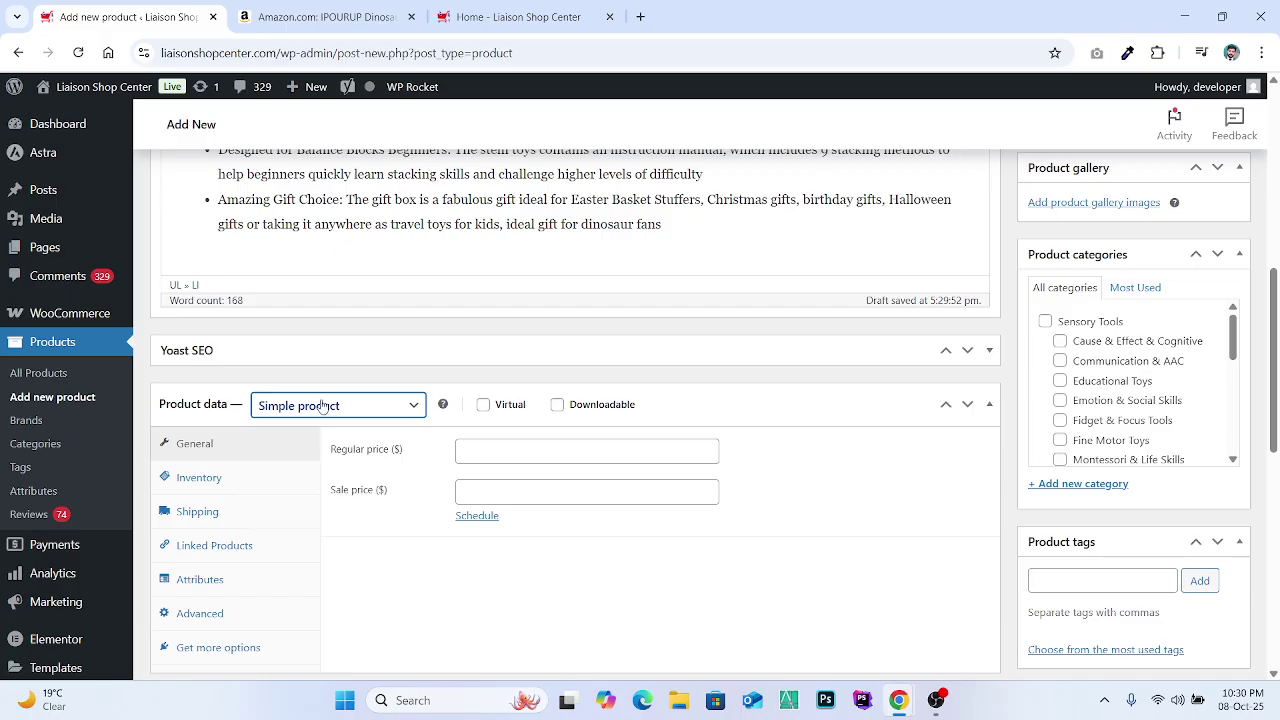
left_click(324, 407)
left_click(337, 494)
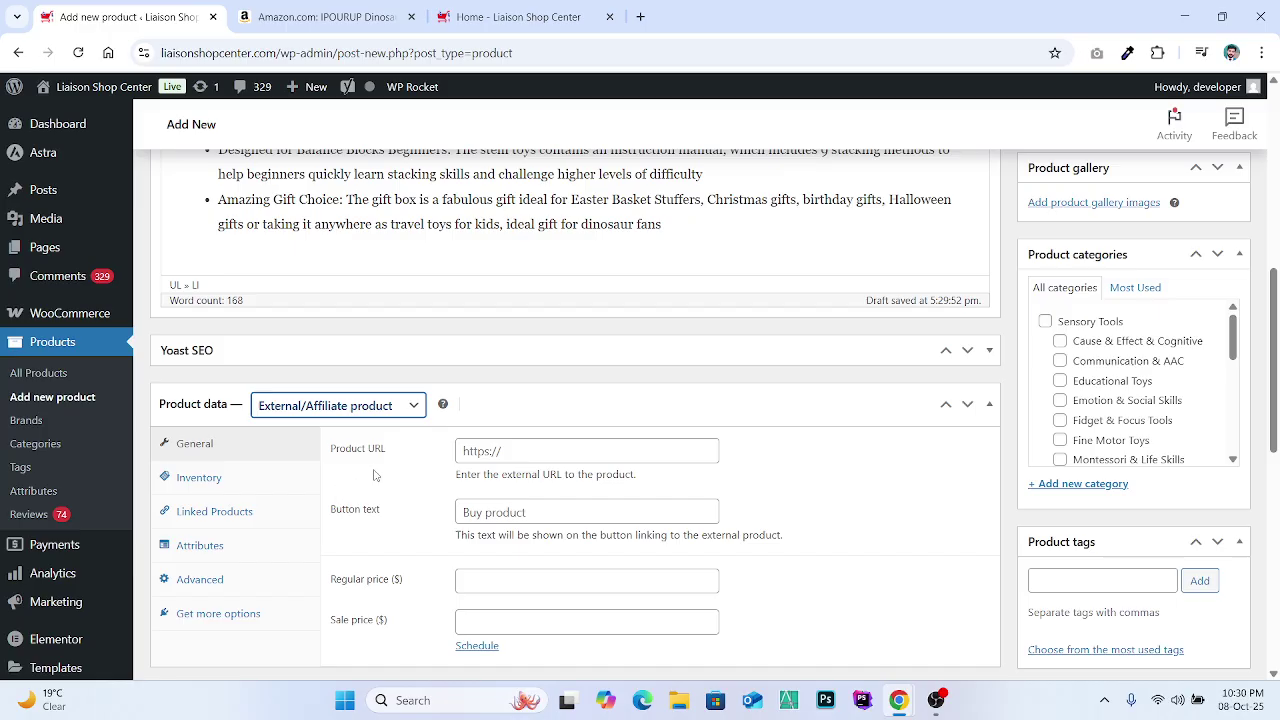
Step: Review the external product's URL, button text, regular price and sale price fields alongside the store homepage and Amazon listing
left_click(497, 451)
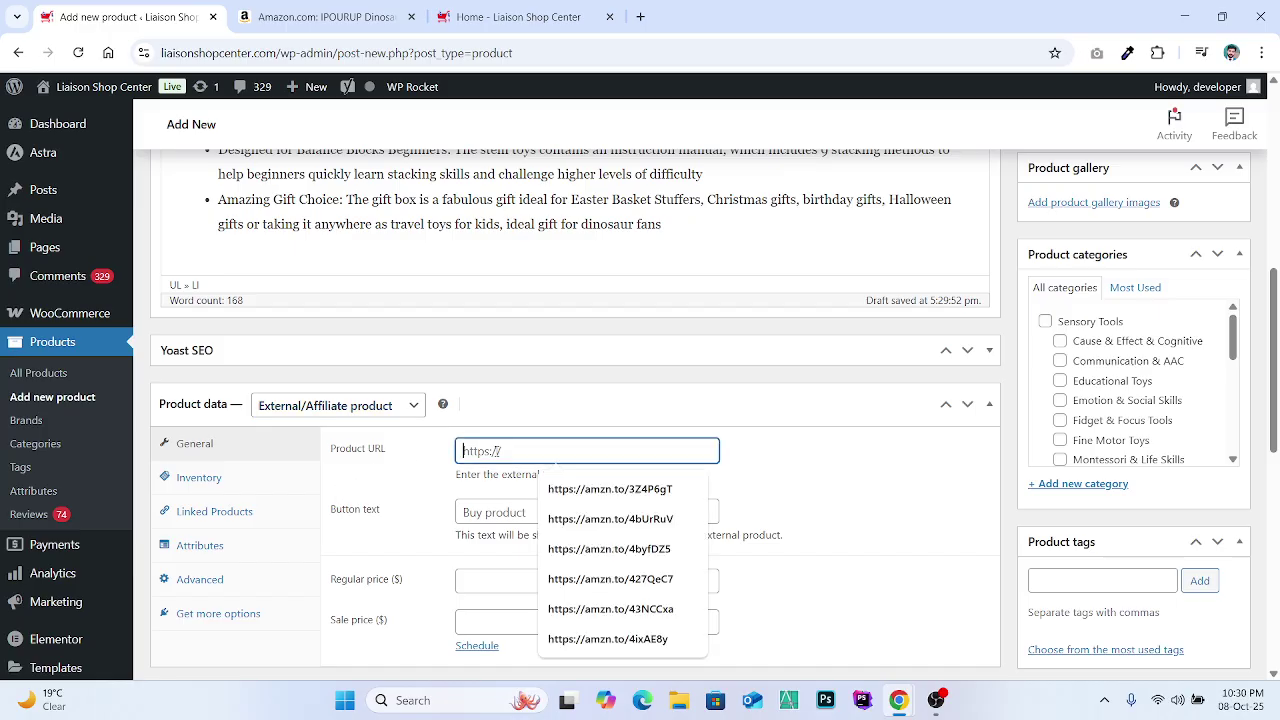
left_click(486, 511)
scroll(486, 511, "down", 2)
left_click(525, 420)
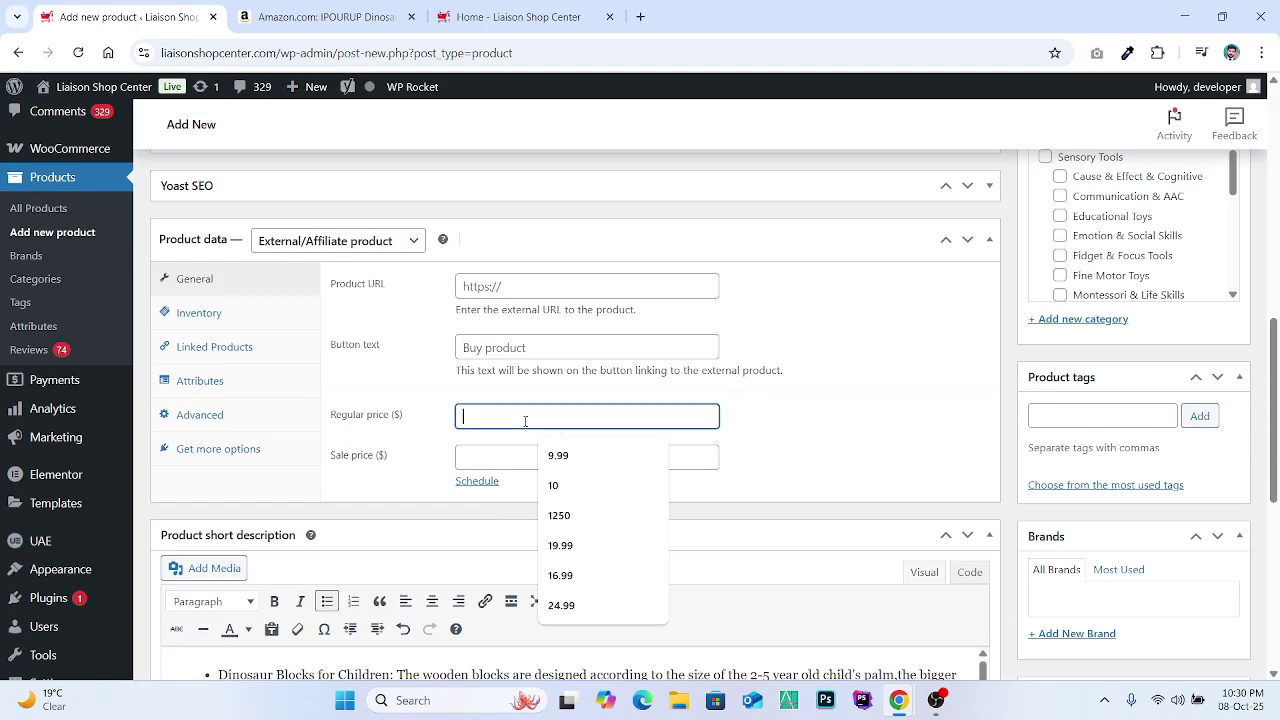
left_click(508, 455)
left_click(491, 8)
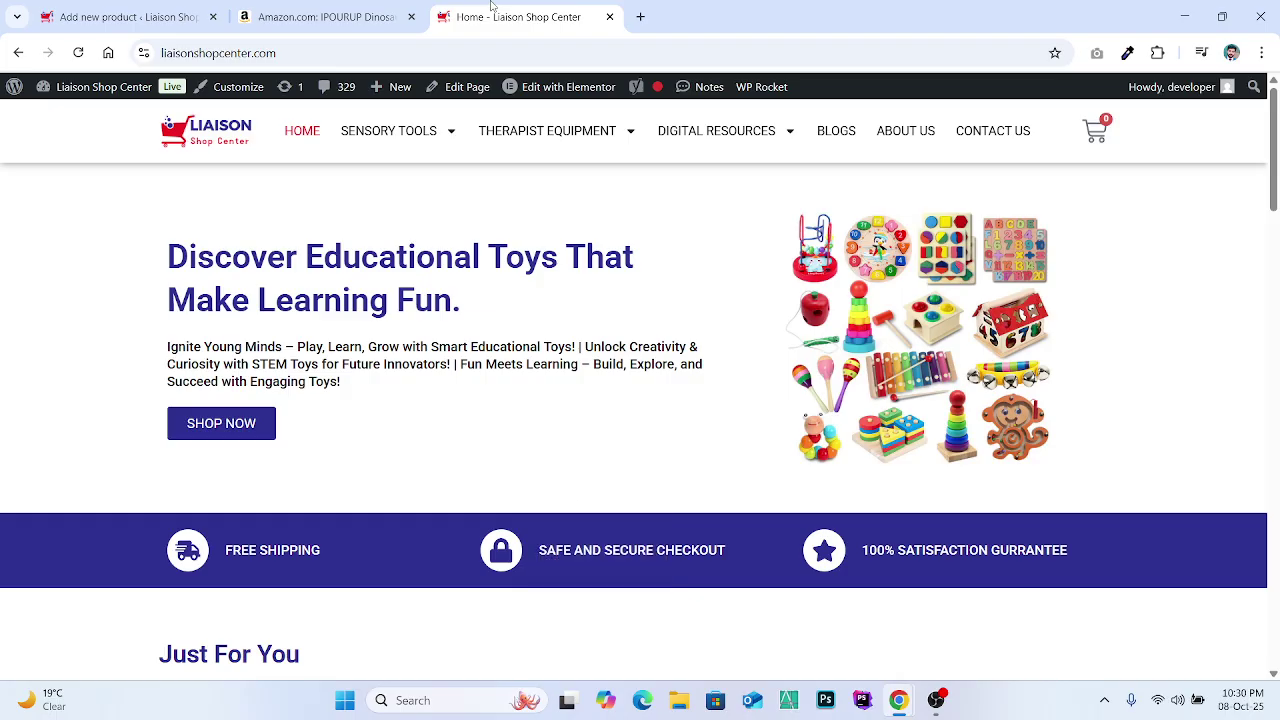
left_click(320, 17)
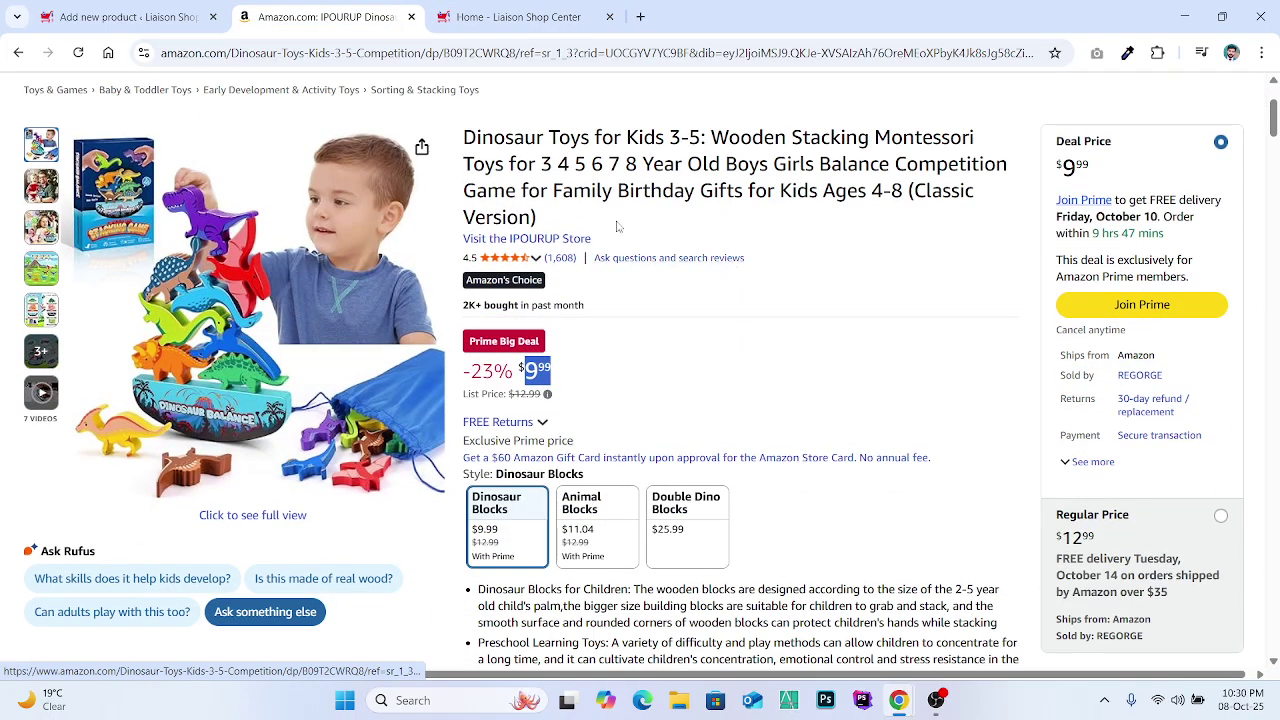
left_click(125, 17)
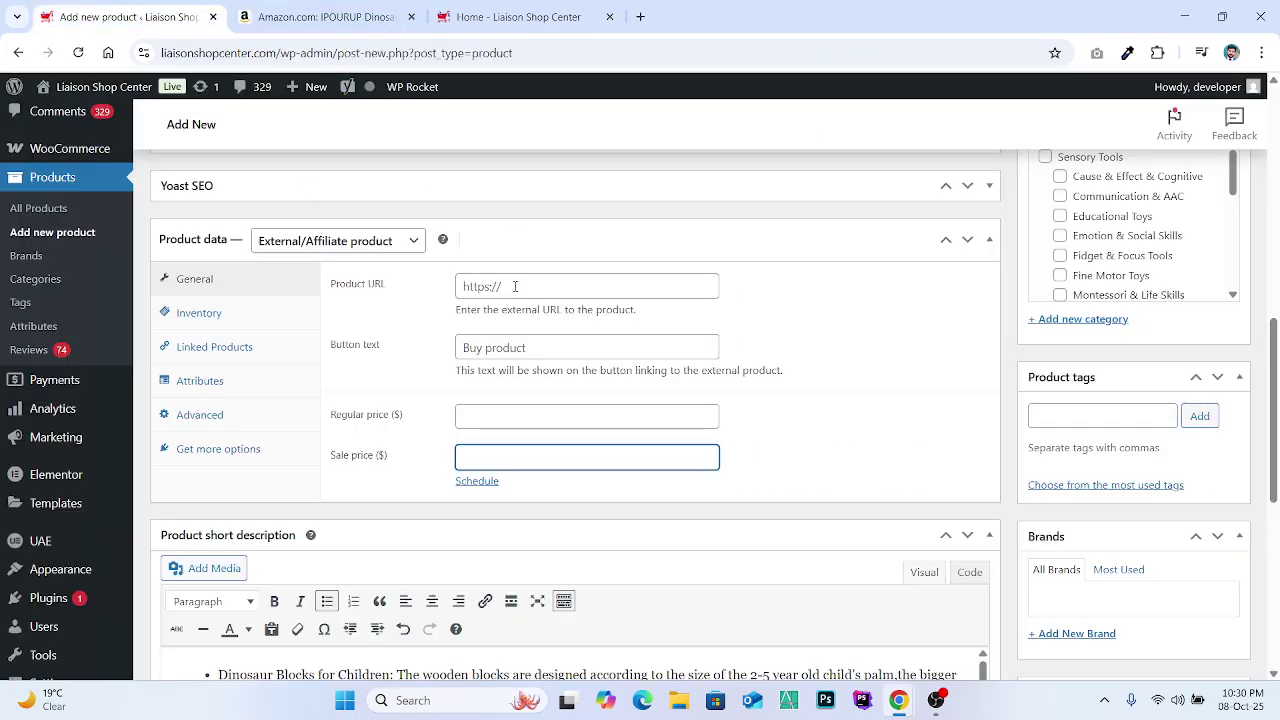
left_click(238, 7)
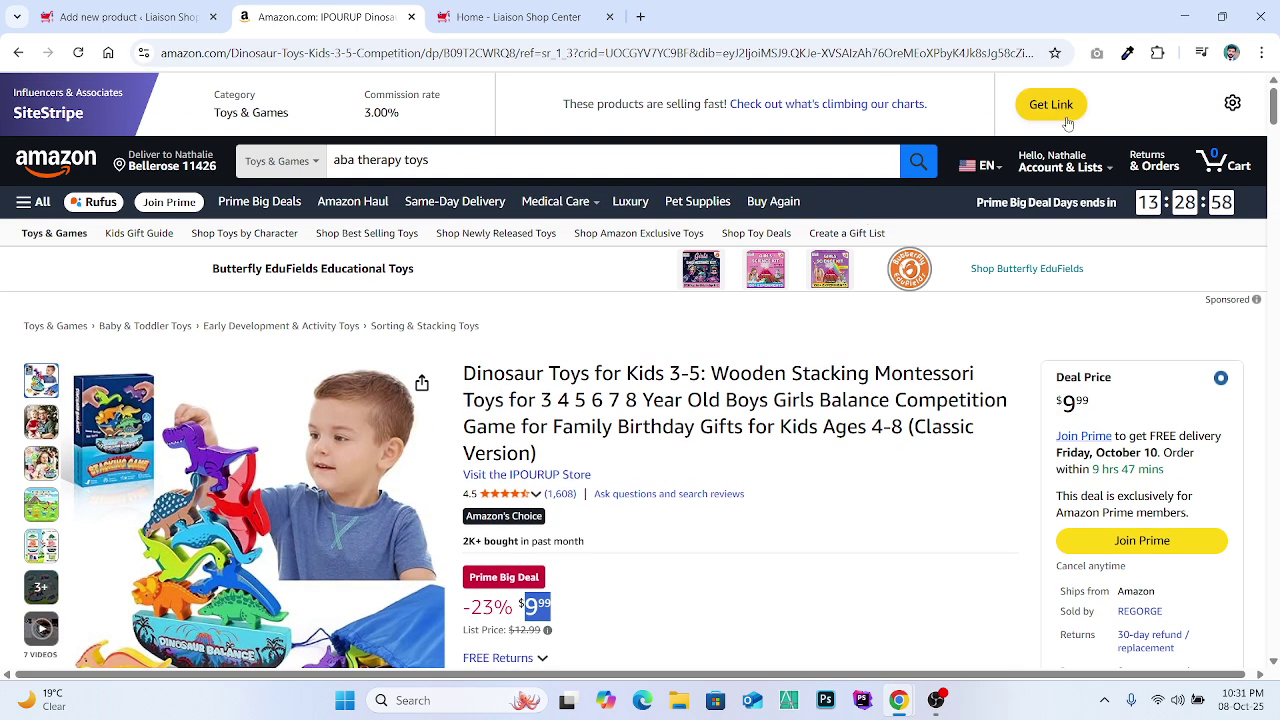
left_click(1058, 110)
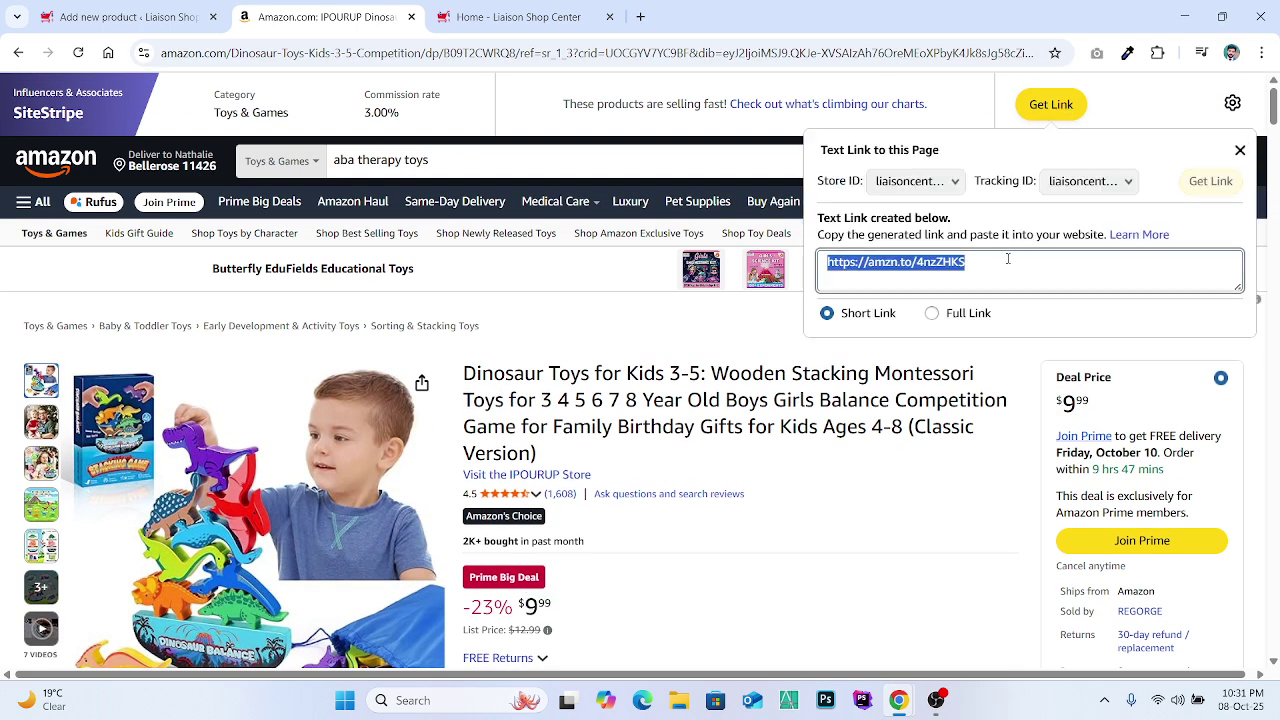
left_click(207, 6)
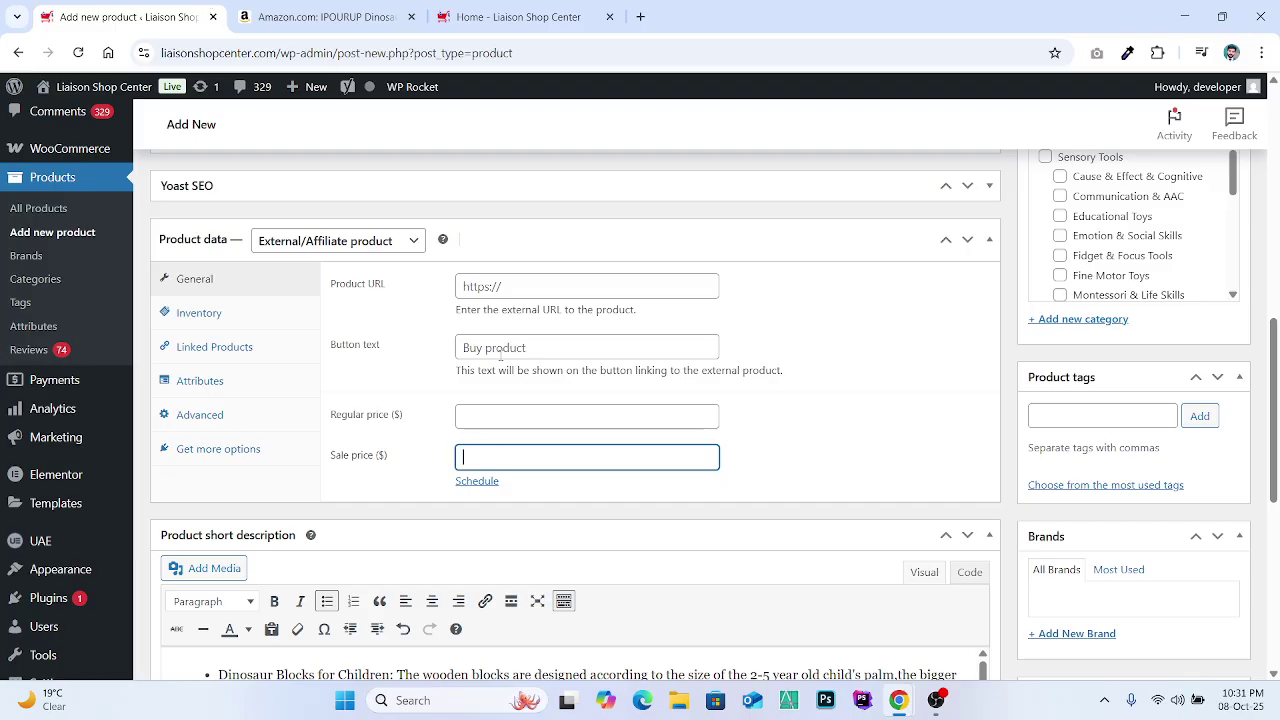
left_click(507, 274)
left_click(515, 286)
type("https://amzn.to/4nzZHKS")
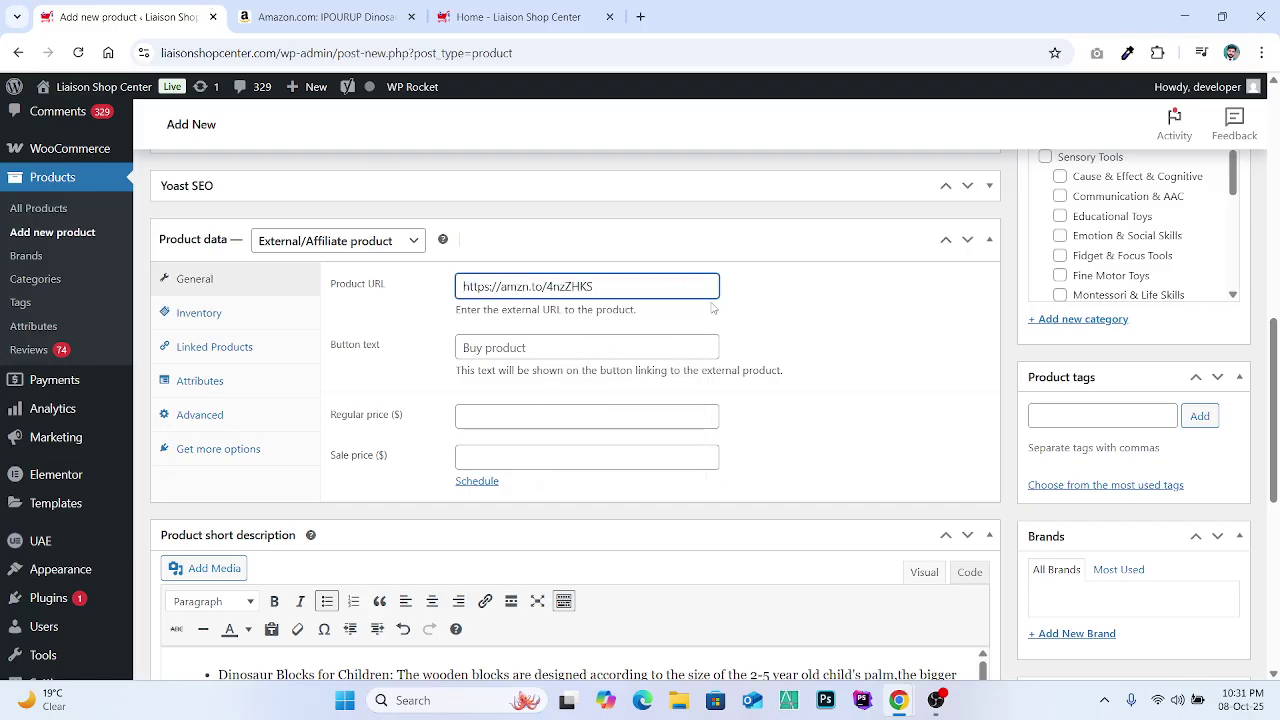
Step: Check the purchase button wording on the store's homepage products and set the new product's button text to "Shop Now on Amazon"
left_click(601, 308)
left_click(522, 346)
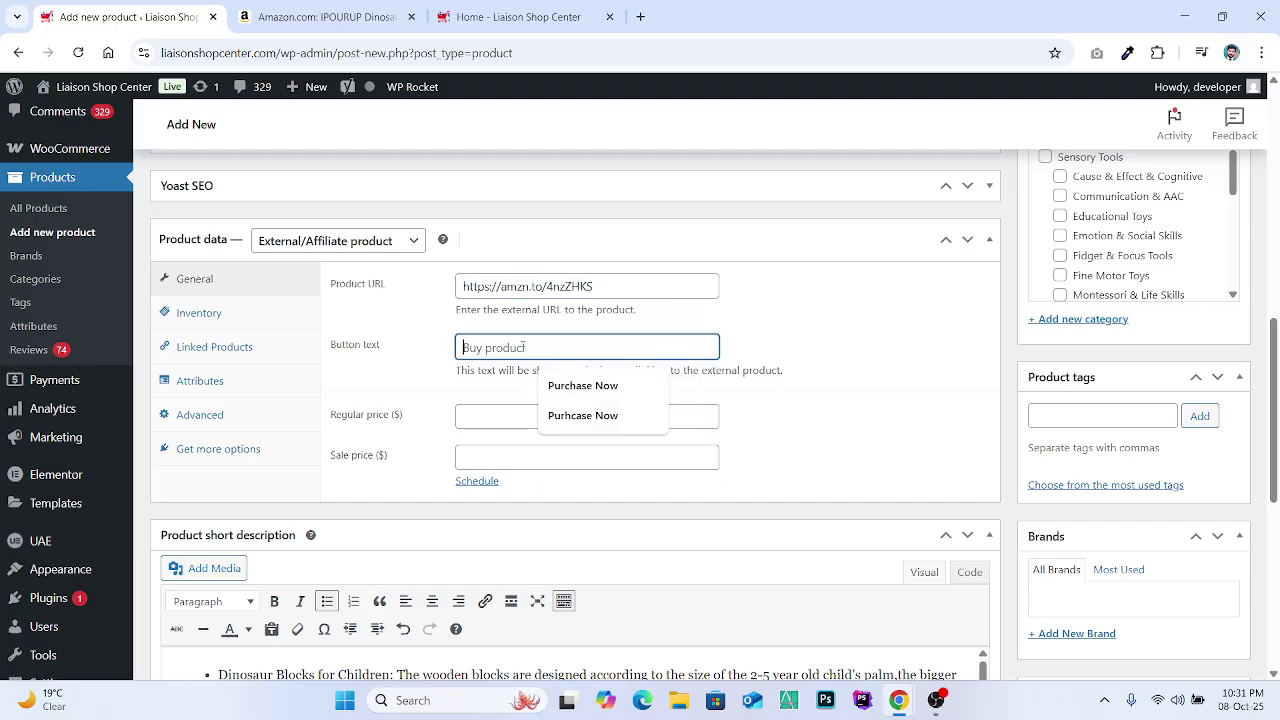
left_click(483, 8)
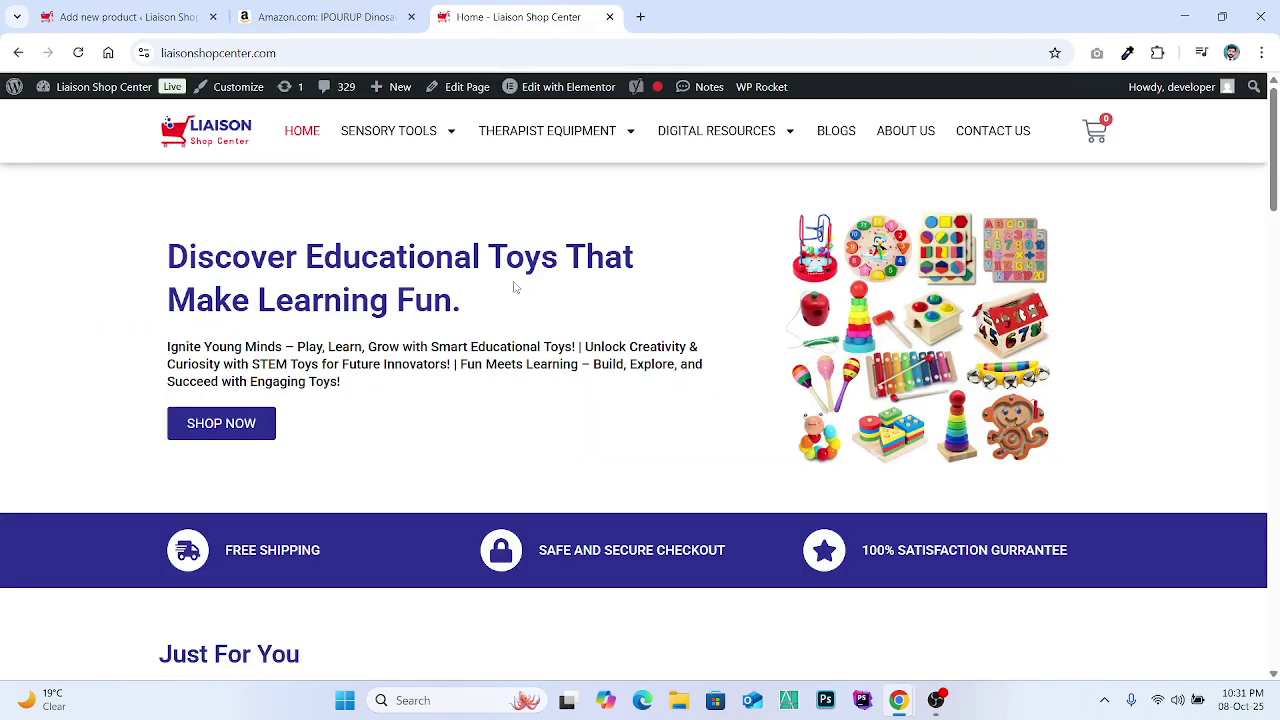
scroll(515, 290, "down", 7)
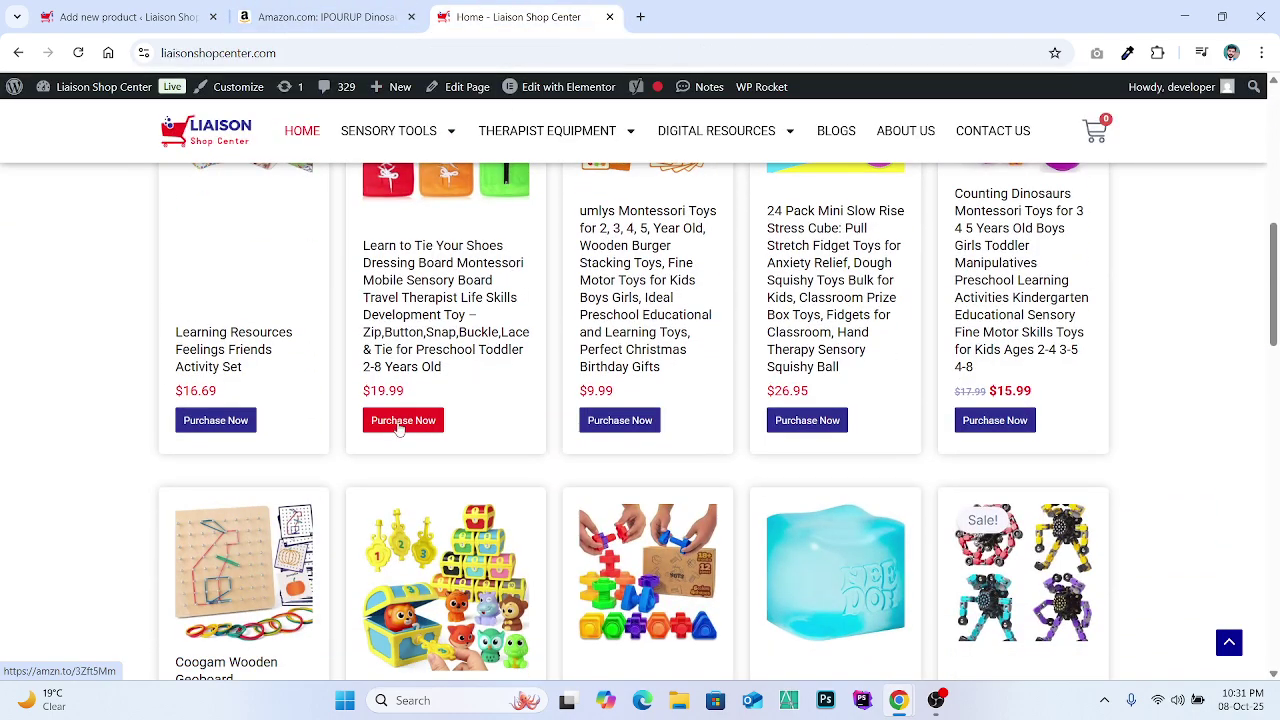
left_click(140, 17)
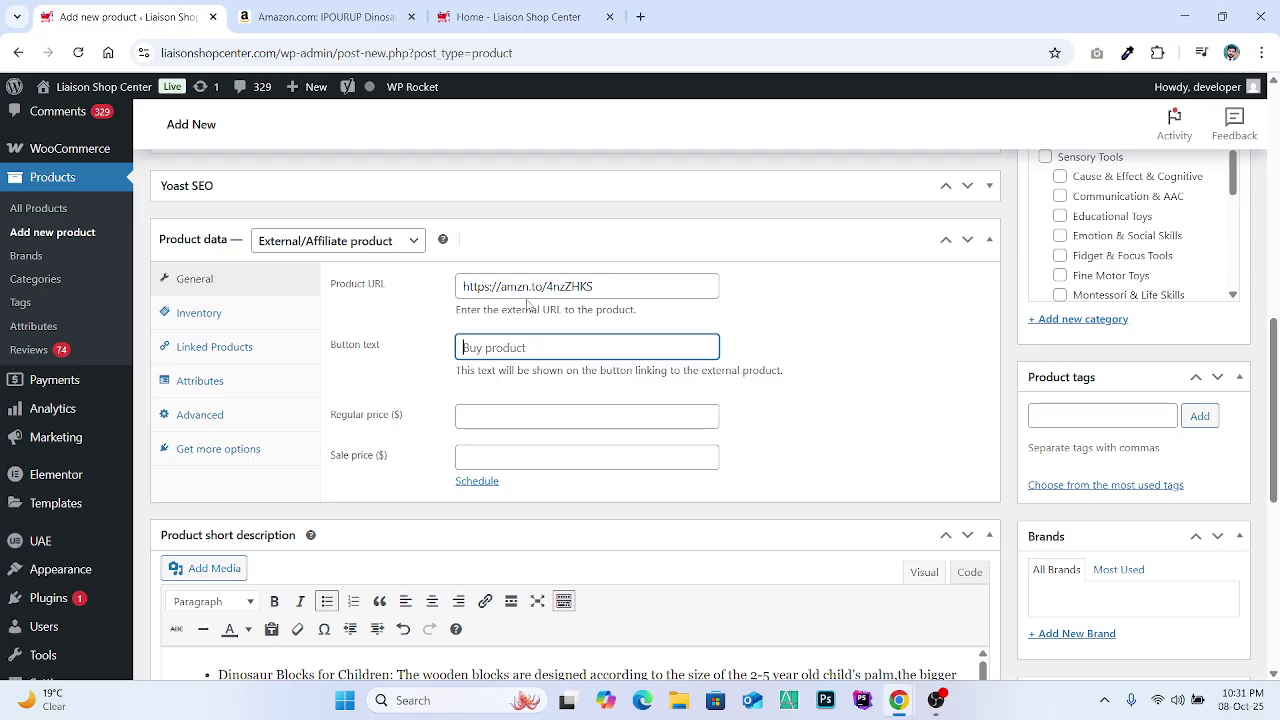
type("Shop Now on Amazon")
Step: Look up the toy's list price on Amazon and set the product's regular price to 12.99
left_click(583, 415)
left_click(518, 17)
left_click(320, 17)
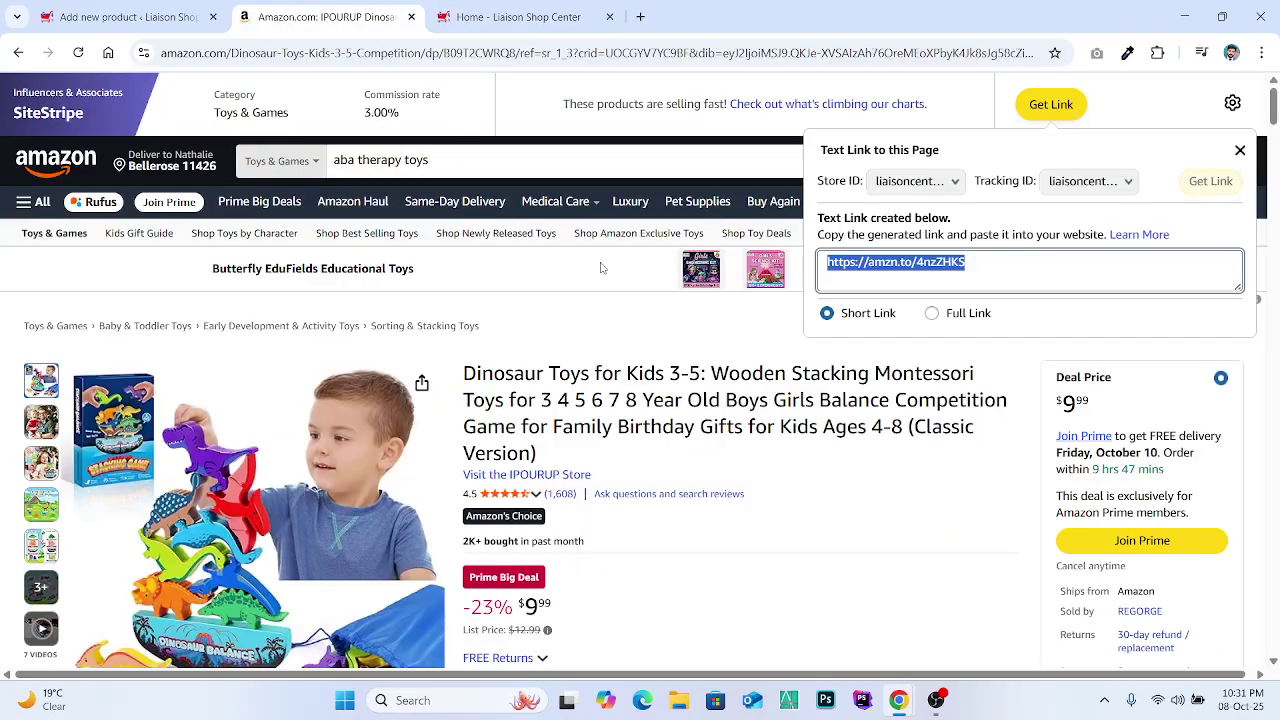
scroll(420, 368, "down", 2)
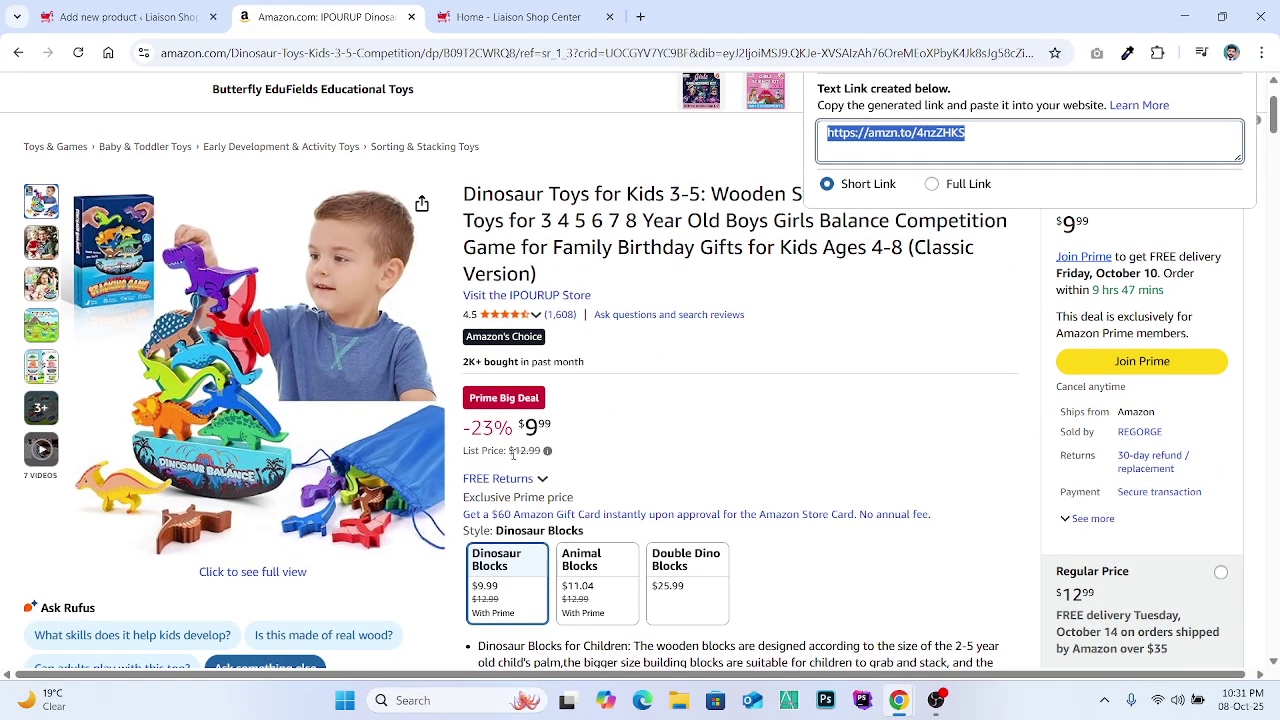
left_click(516, 455)
left_click(547, 451)
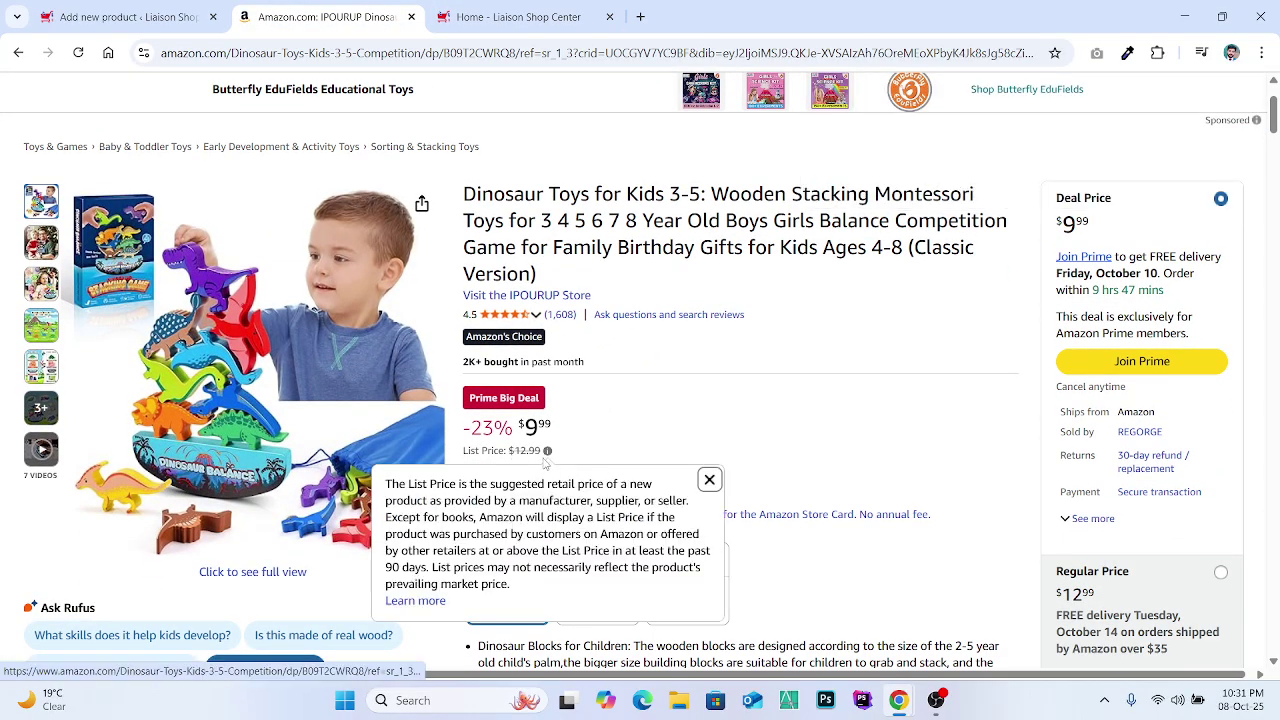
left_click(634, 435)
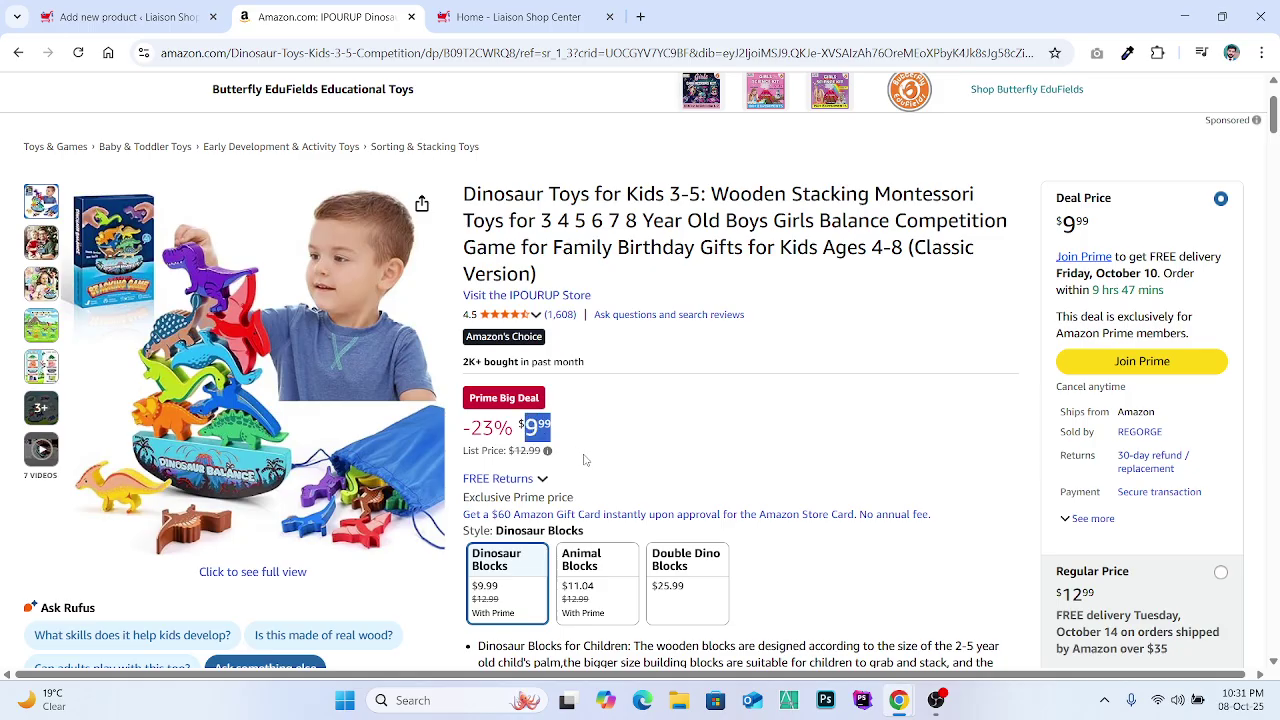
left_click(583, 460)
right_click(555, 460)
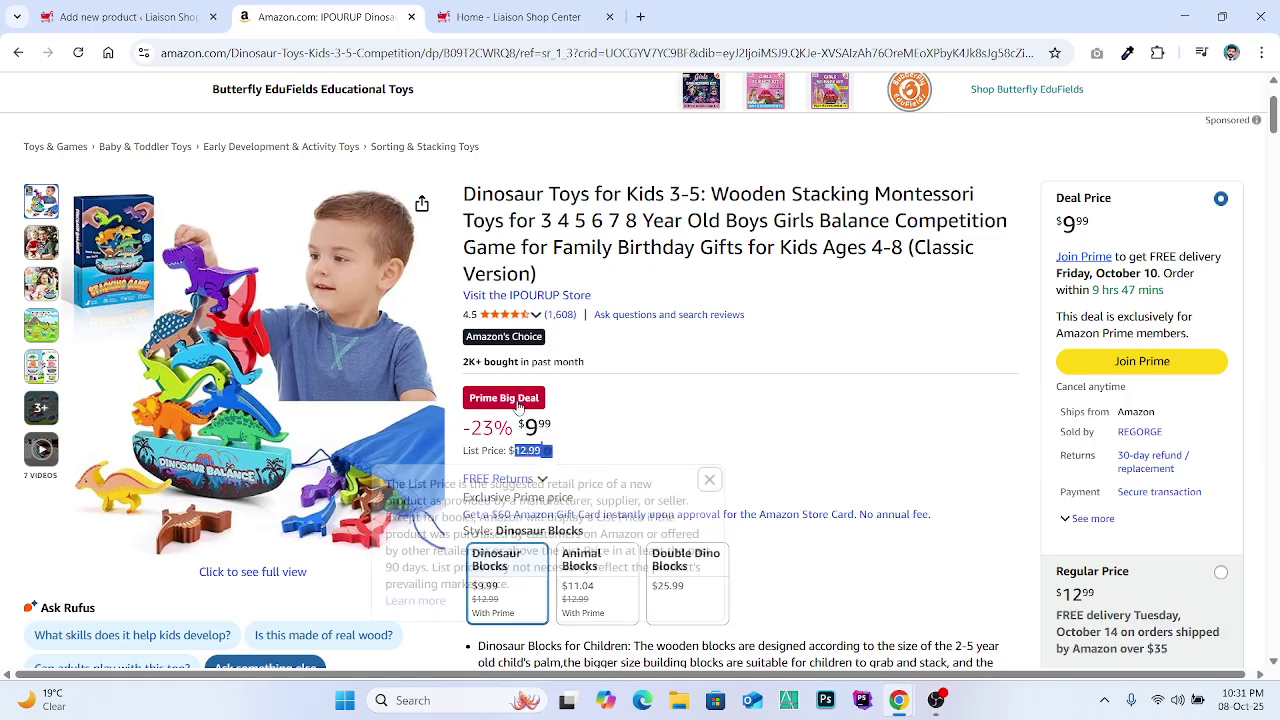
left_click(590, 475)
left_click(120, 17)
type("12.99")
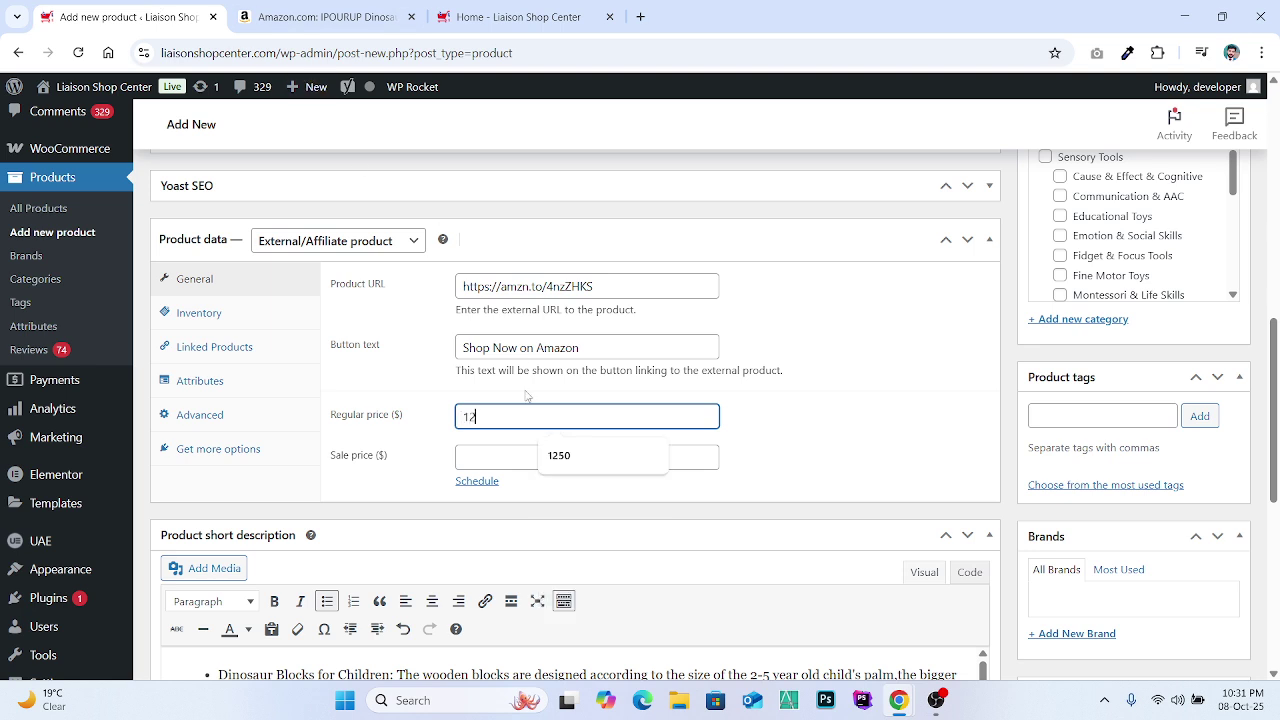
Step: Look up the toy's deal price on Amazon and set the product's sale price to 9.99
left_click(510, 452)
left_click(320, 17)
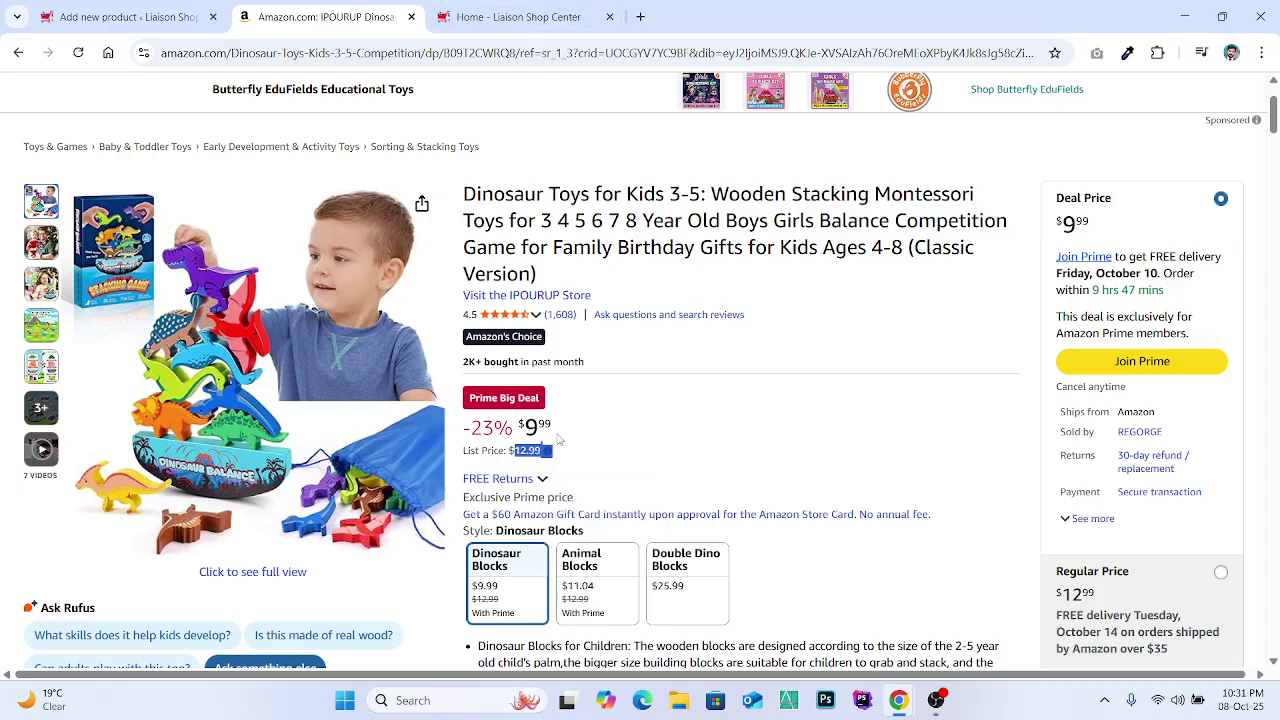
left_click_drag(553, 430, 541, 428)
left_click(120, 17)
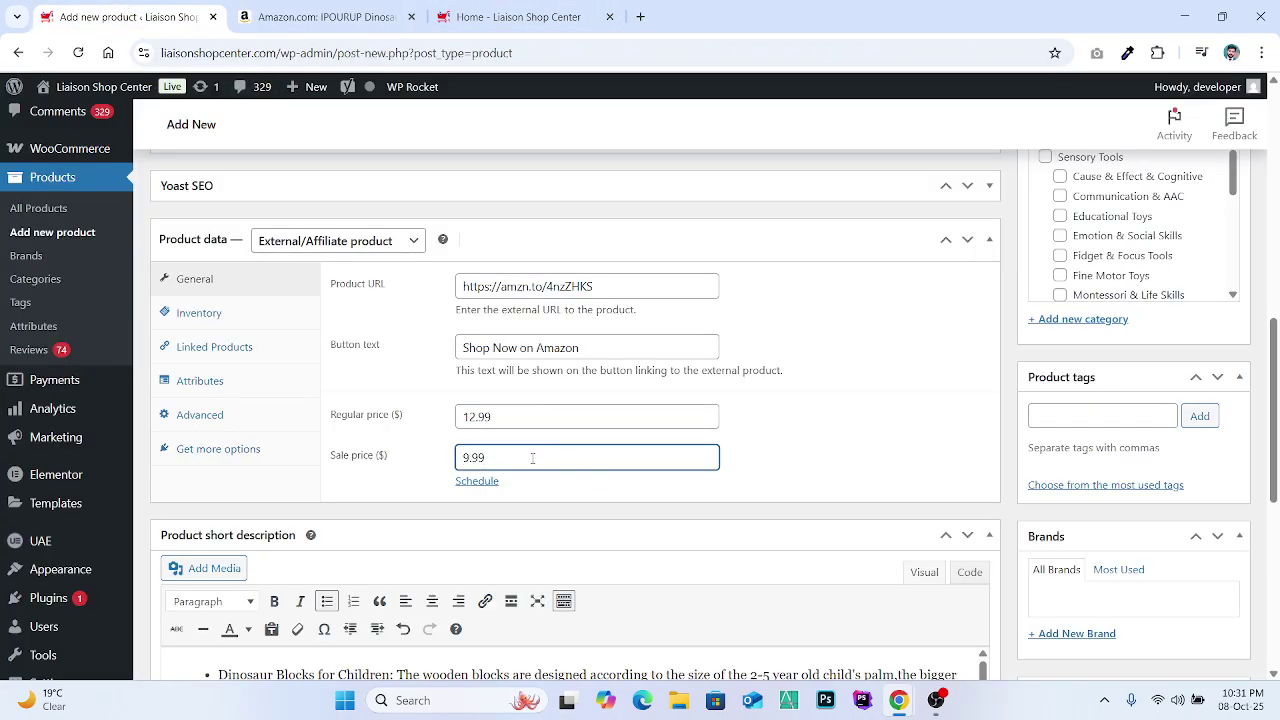
Step: Look through the product category list for categories that could suit the toy
scroll(580, 446, "up", 2)
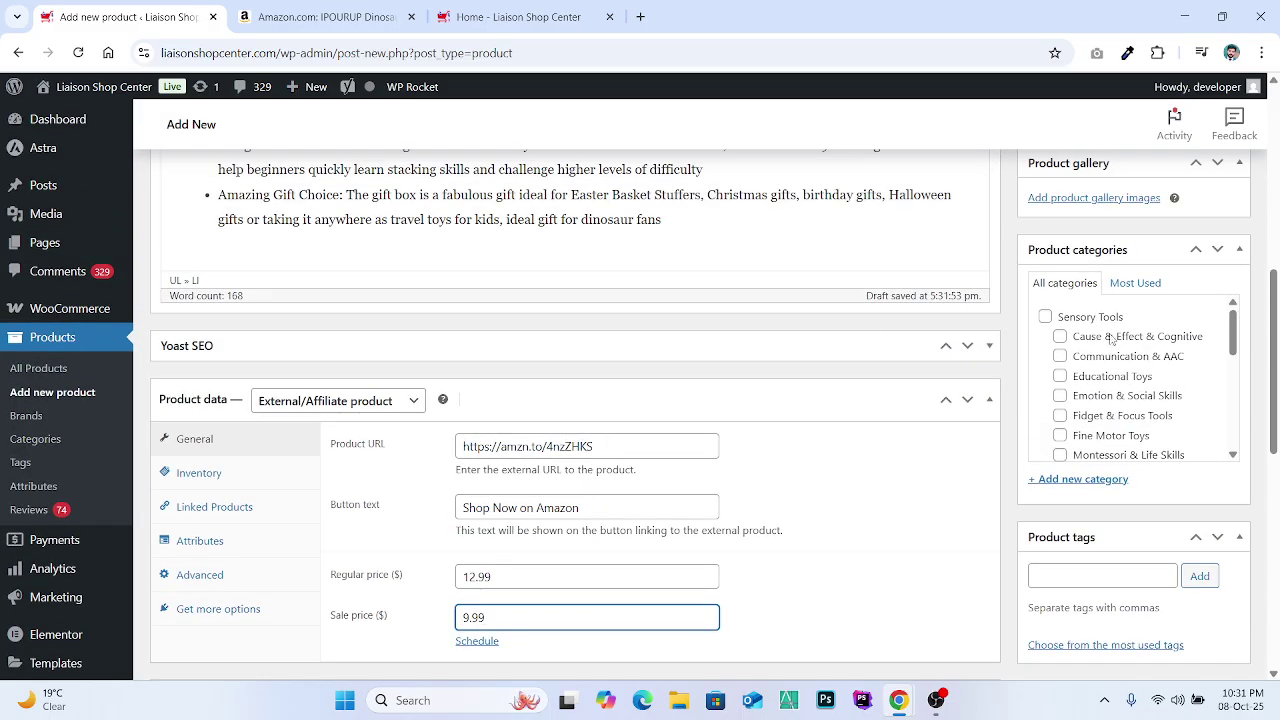
scroll(1097, 352, "down", 5)
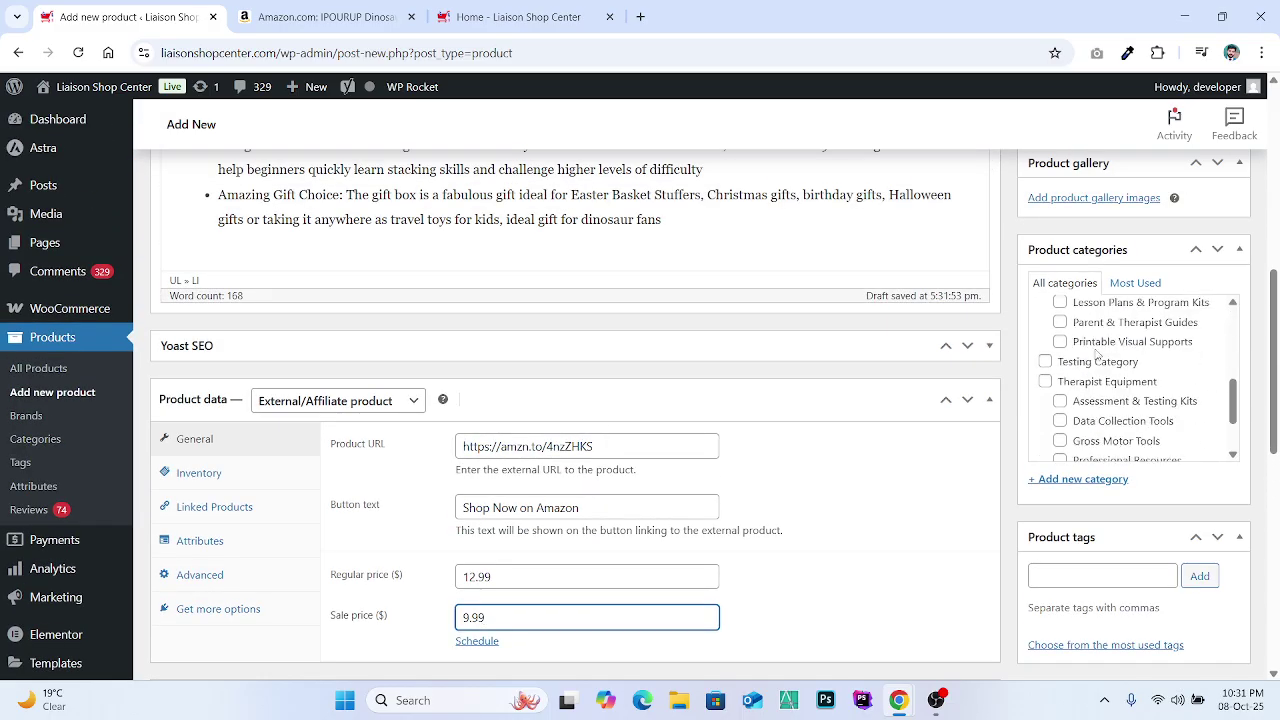
scroll(1097, 352, "up", 4)
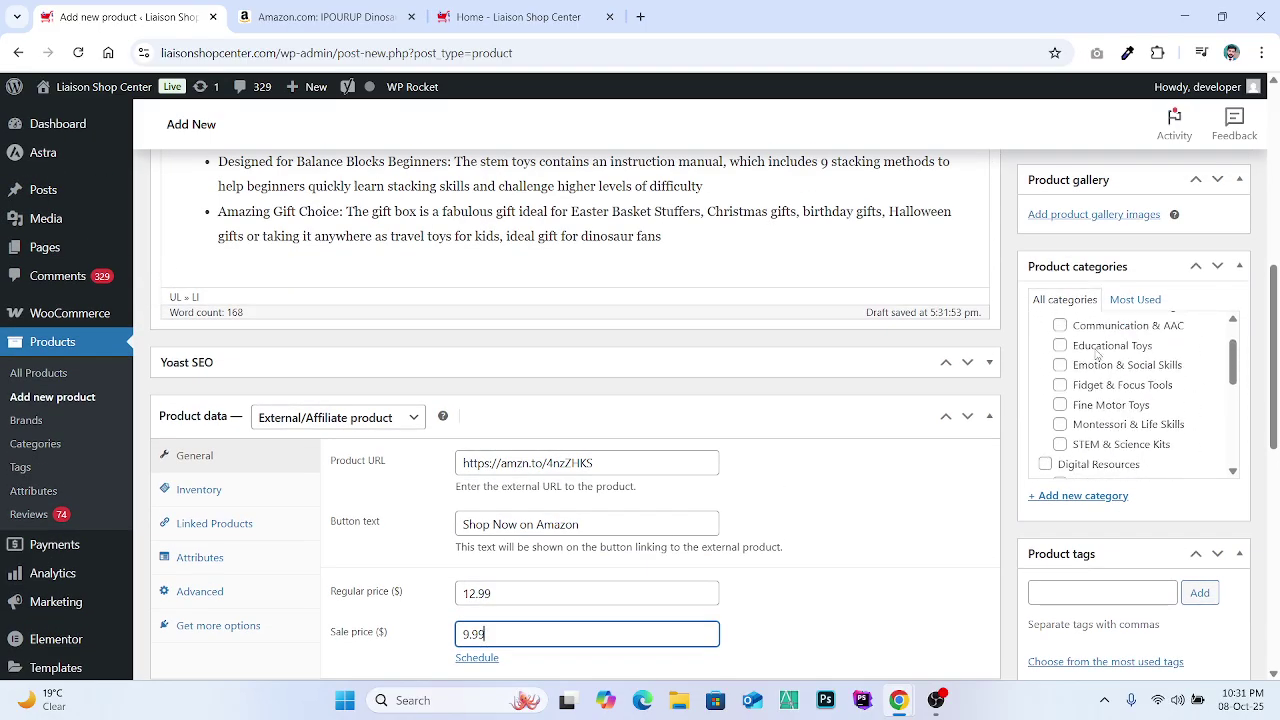
scroll(1097, 352, "up", 5)
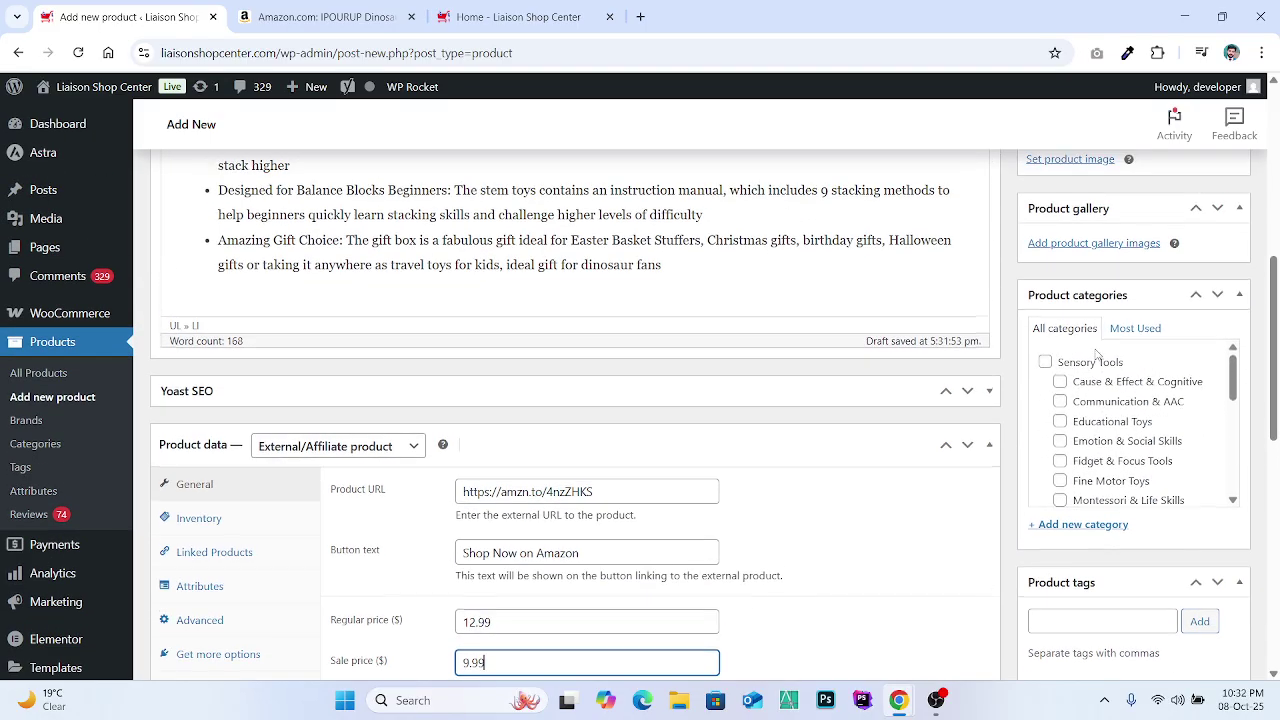
scroll(1095, 349, "up", 1)
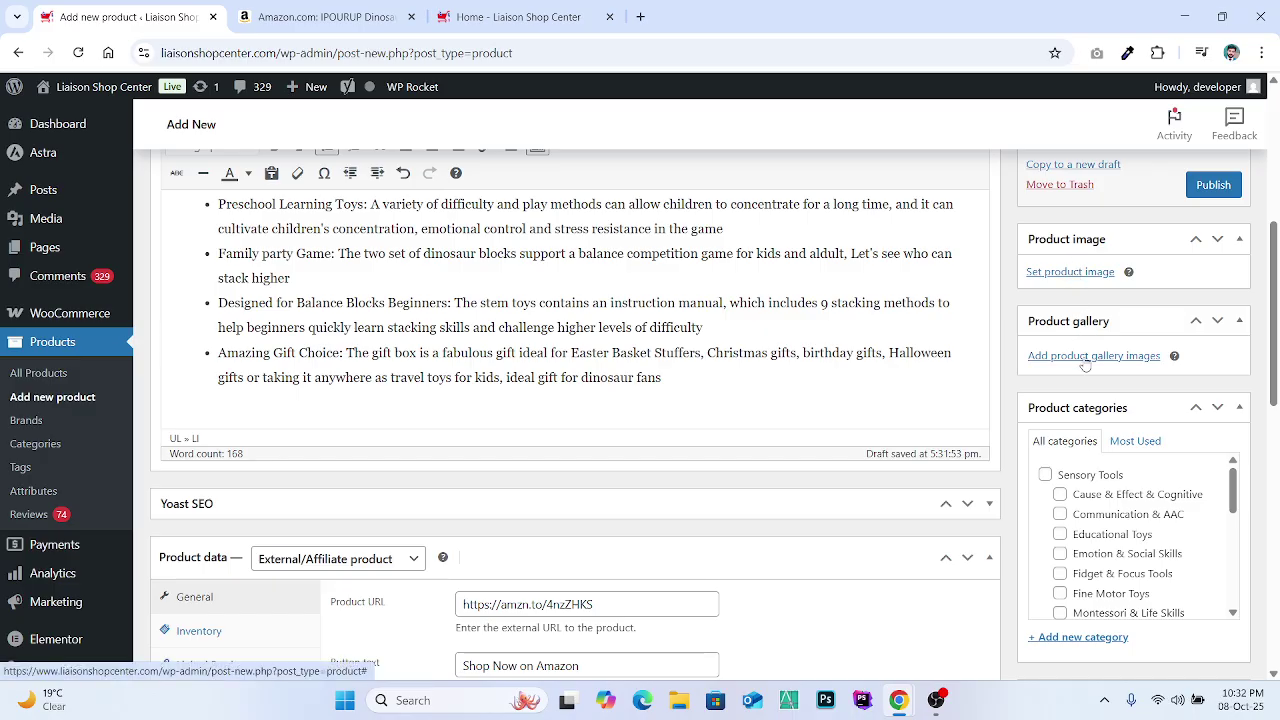
Step: Open the main Amazon photo of the boy stacking dinosaurs at full size in a separate browser tab
left_click(360, 17)
scroll(250, 300, "down", 1)
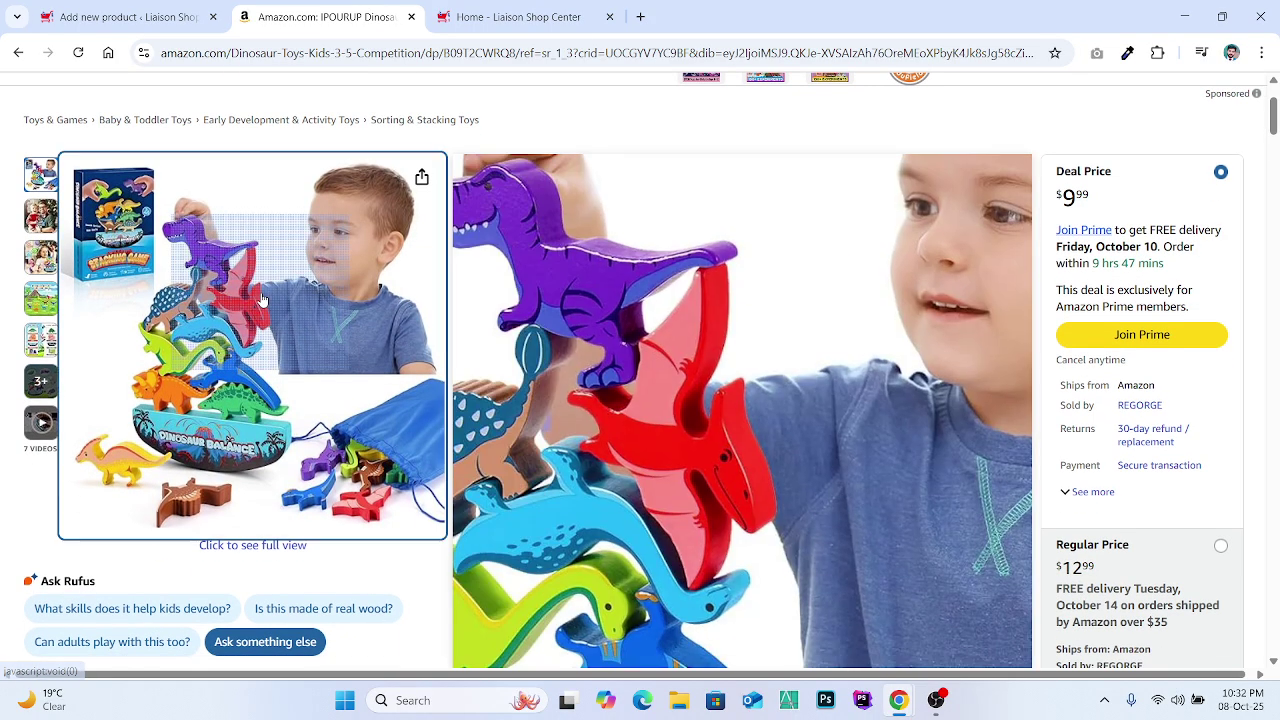
left_click(262, 300)
right_click(261, 293)
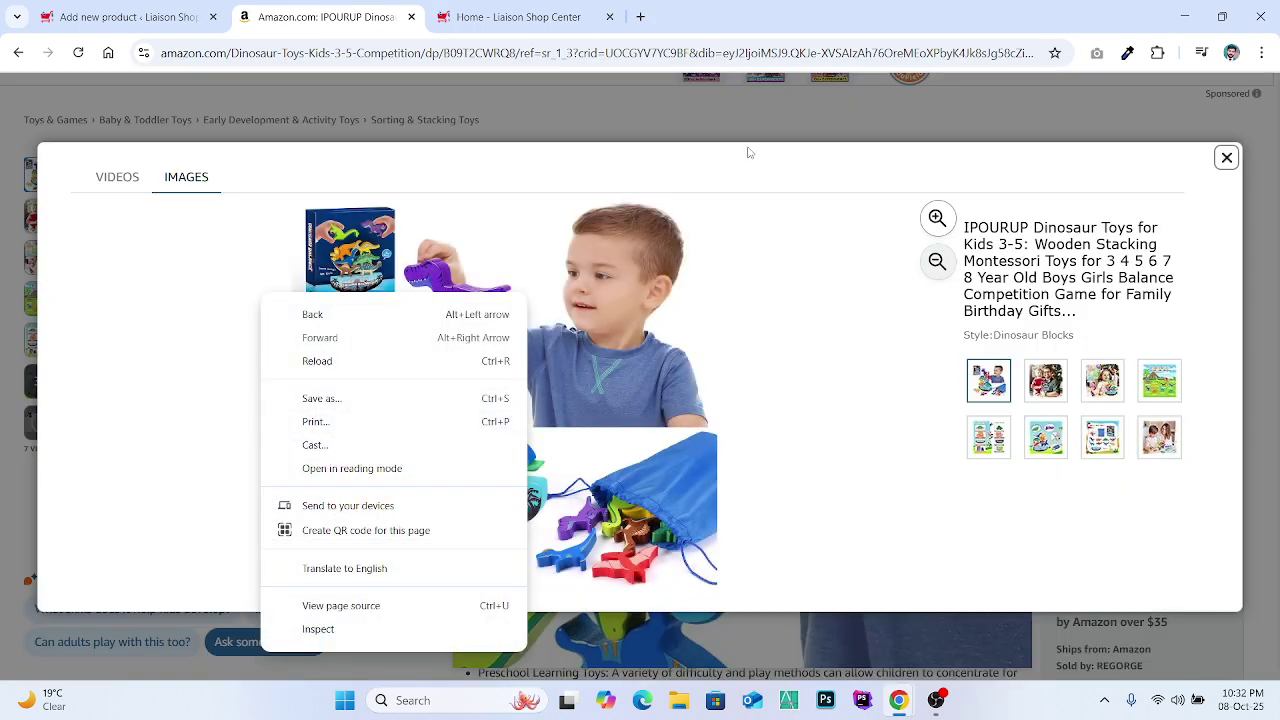
left_click(767, 225)
right_click(563, 362)
left_click(610, 375)
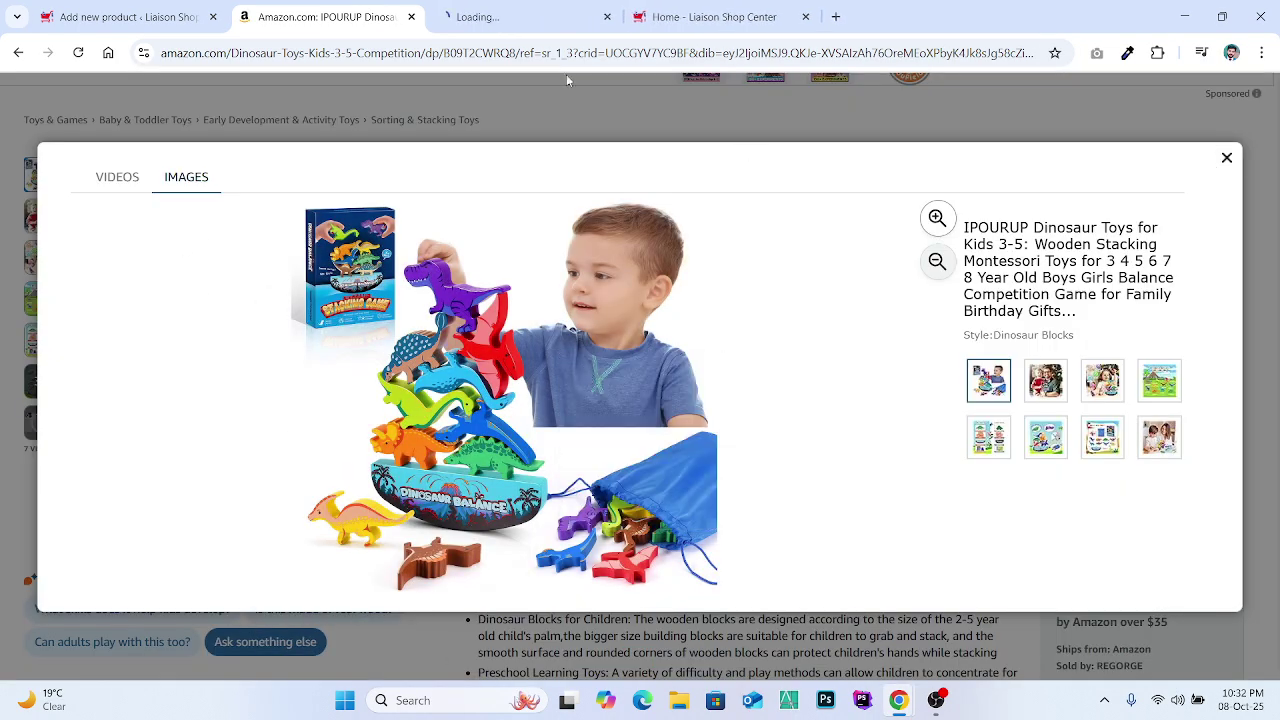
left_click(527, 8)
Step: Start saving the full-size photo and create a Desktop folder named "Liaison Shop Product Images" as its destination
right_click(568, 316)
left_click(536, 356)
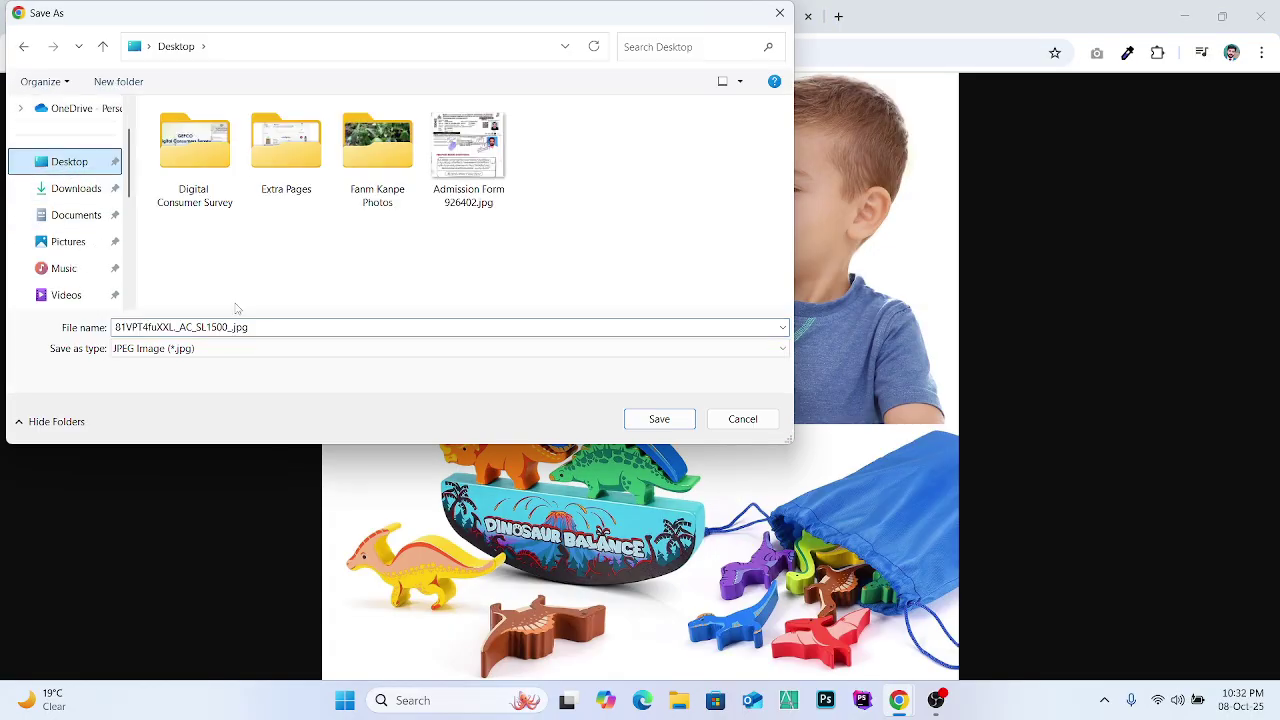
right_click(326, 271)
mouse_move(434, 417)
left_click(540, 421)
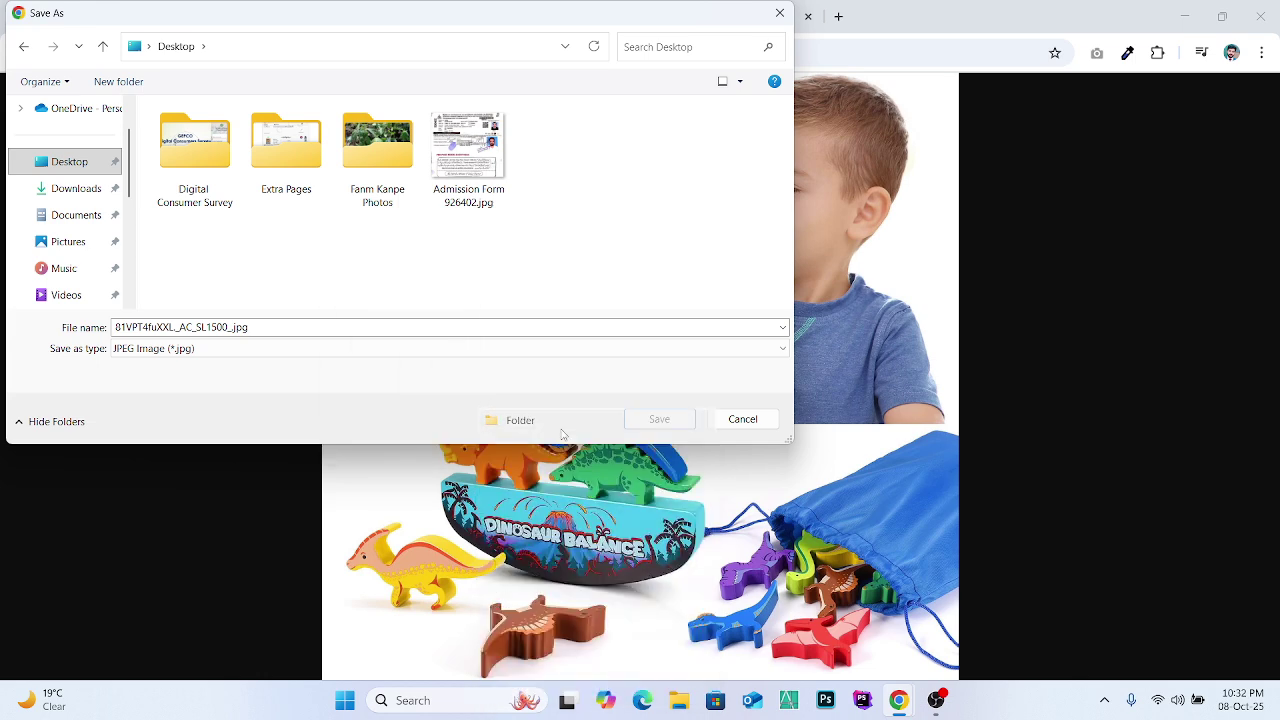
type("Liaison")
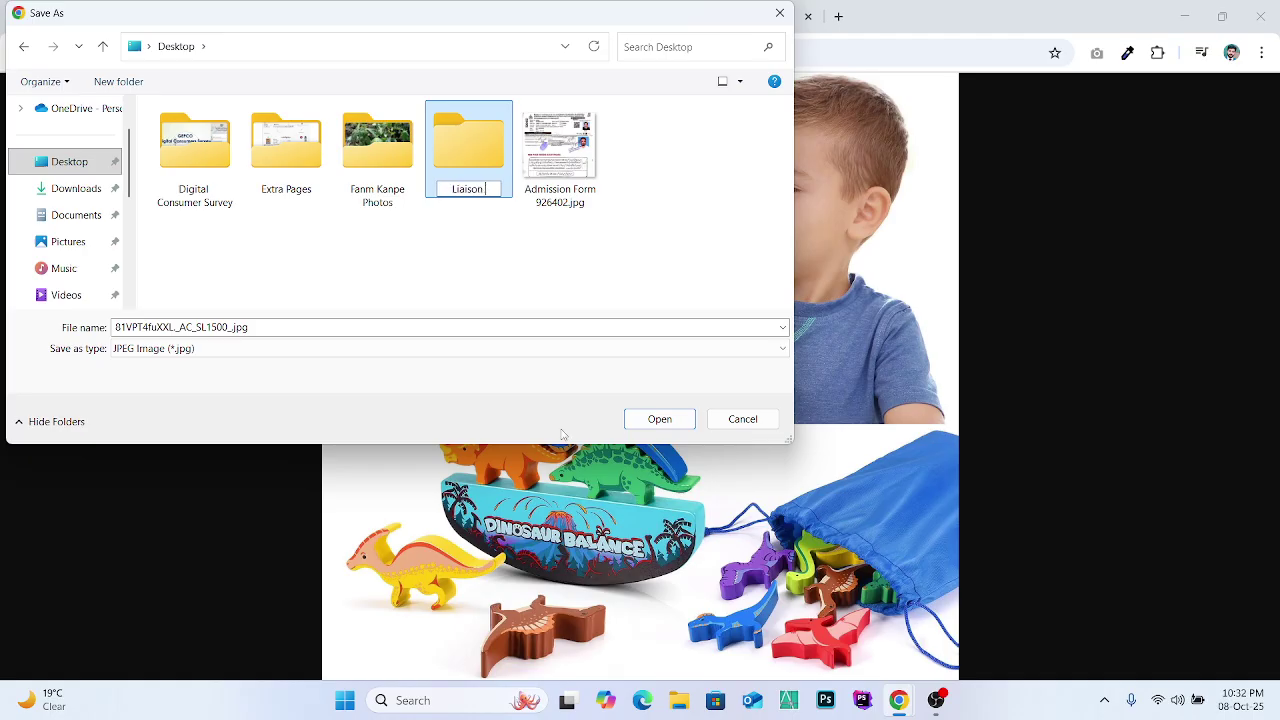
type(" Shop Product")
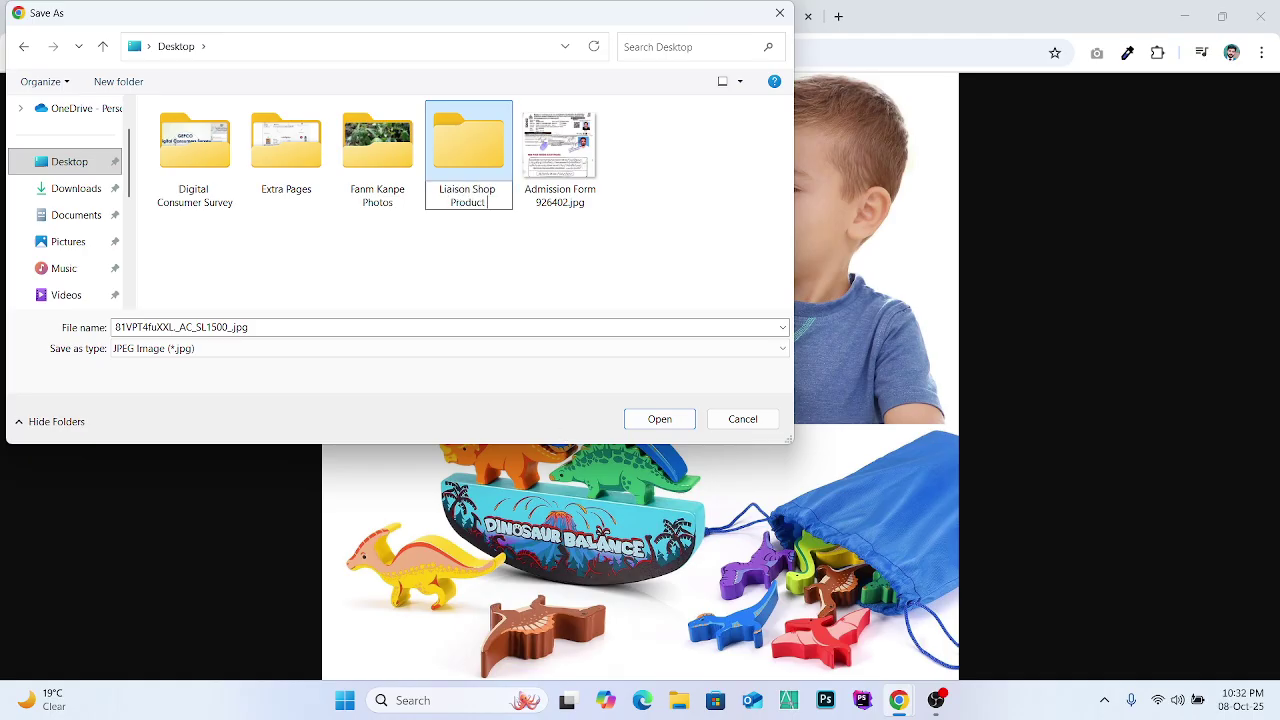
type(" Images")
key("Return")
key("Return")
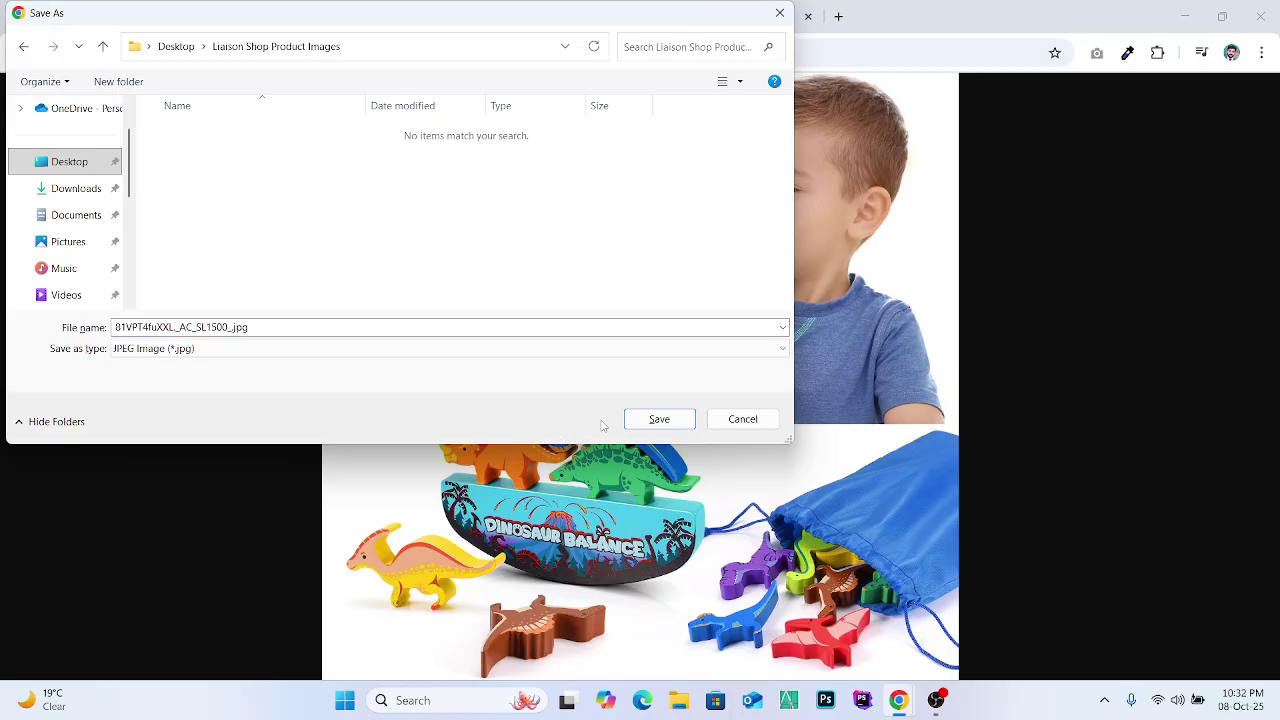
Step: Save the main photo as 81VPT4fuXXL._AC_SL1500_.jpg in the opened folder and return to the Amazon product page
left_click(659, 419)
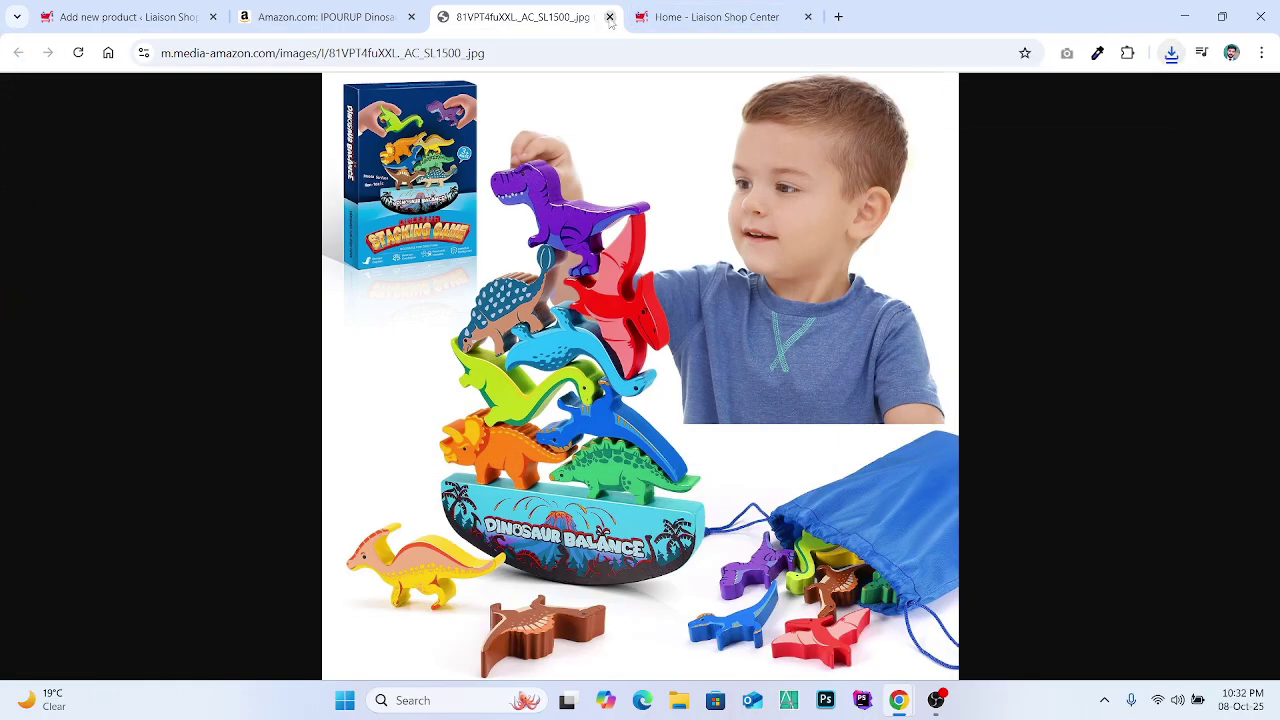
left_click(609, 16)
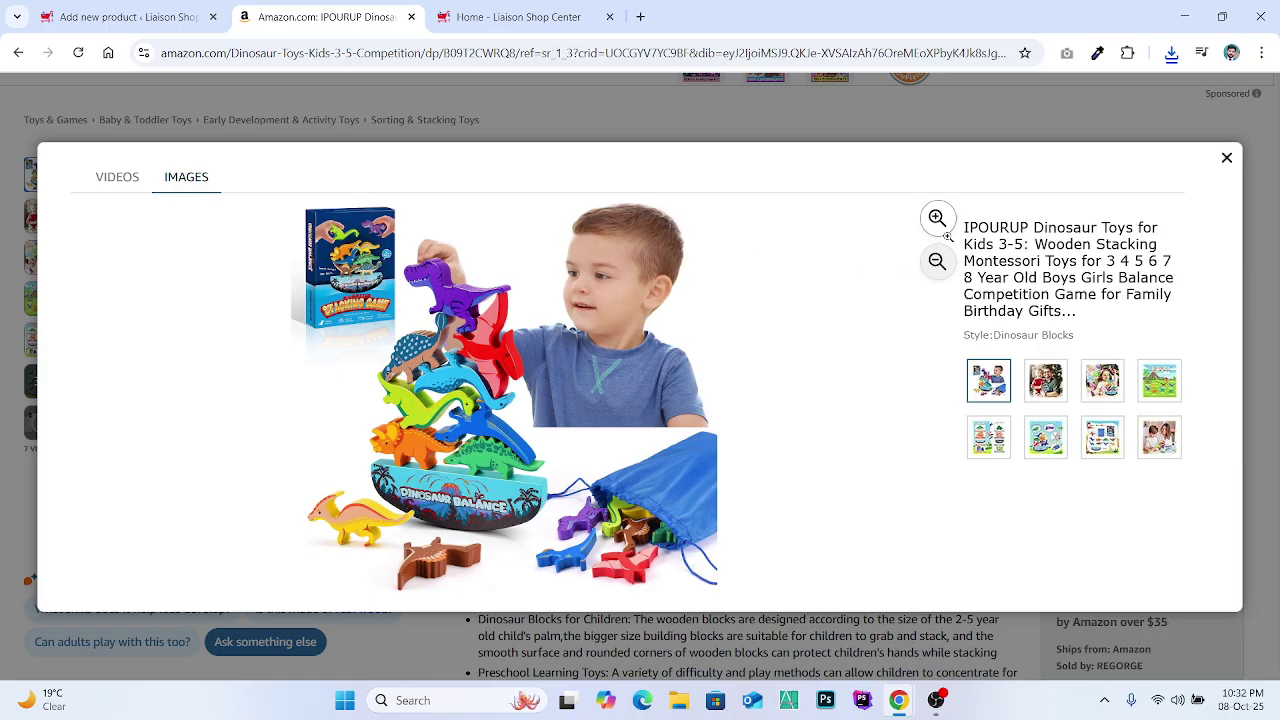
left_click(1228, 159)
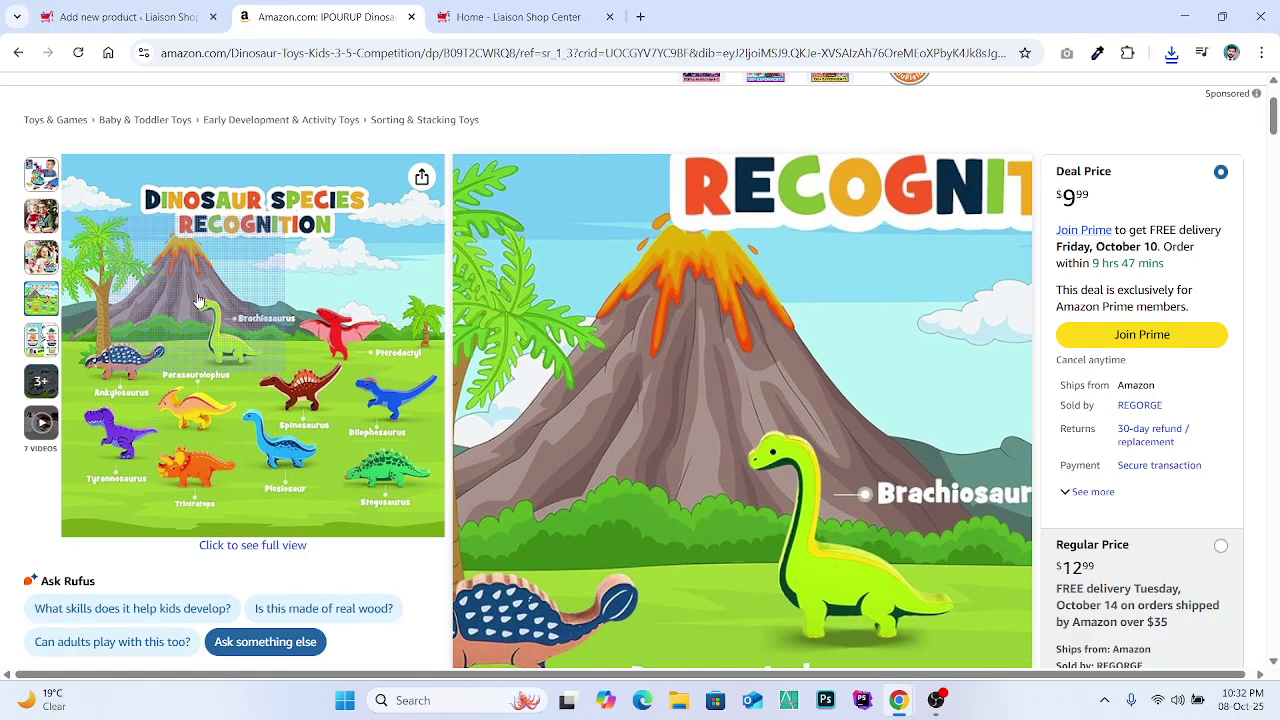
Step: Save Amazon's "Dinosaur Species Recognition" picture to the Liaison Shop Product Images folder and close the image viewer
left_click(198, 298)
right_click(598, 326)
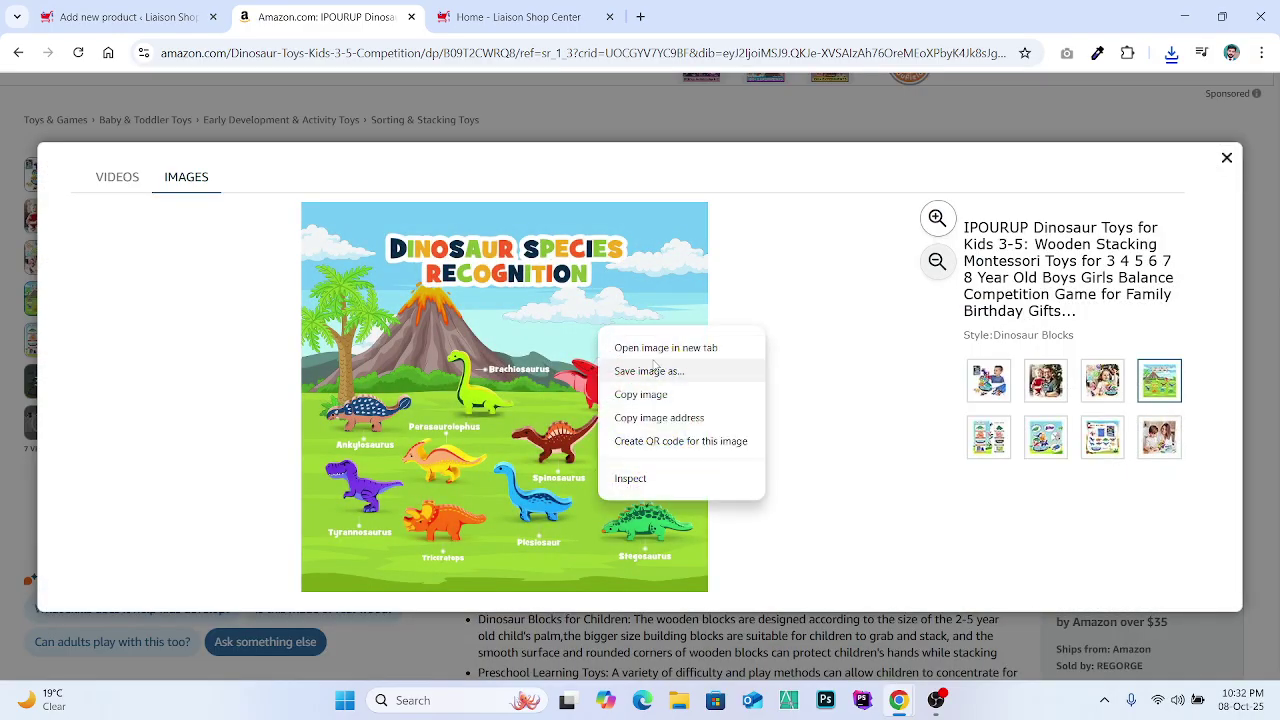
left_click(652, 372)
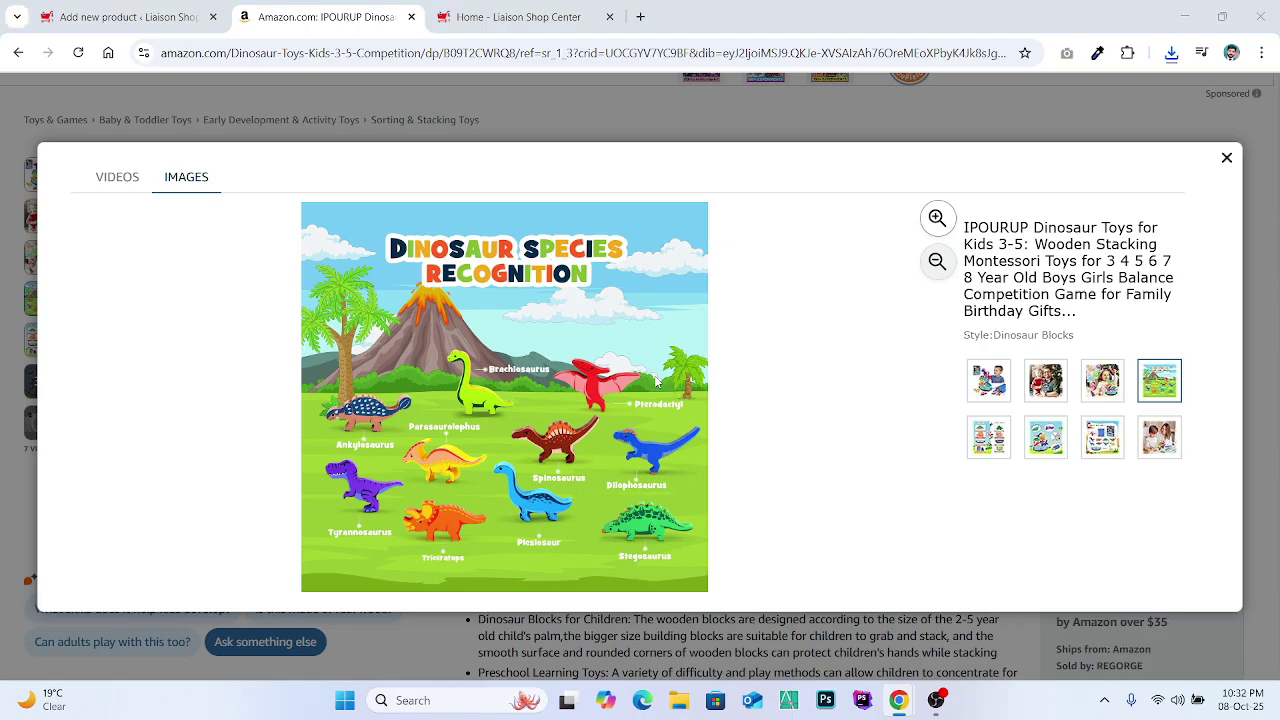
key("Return")
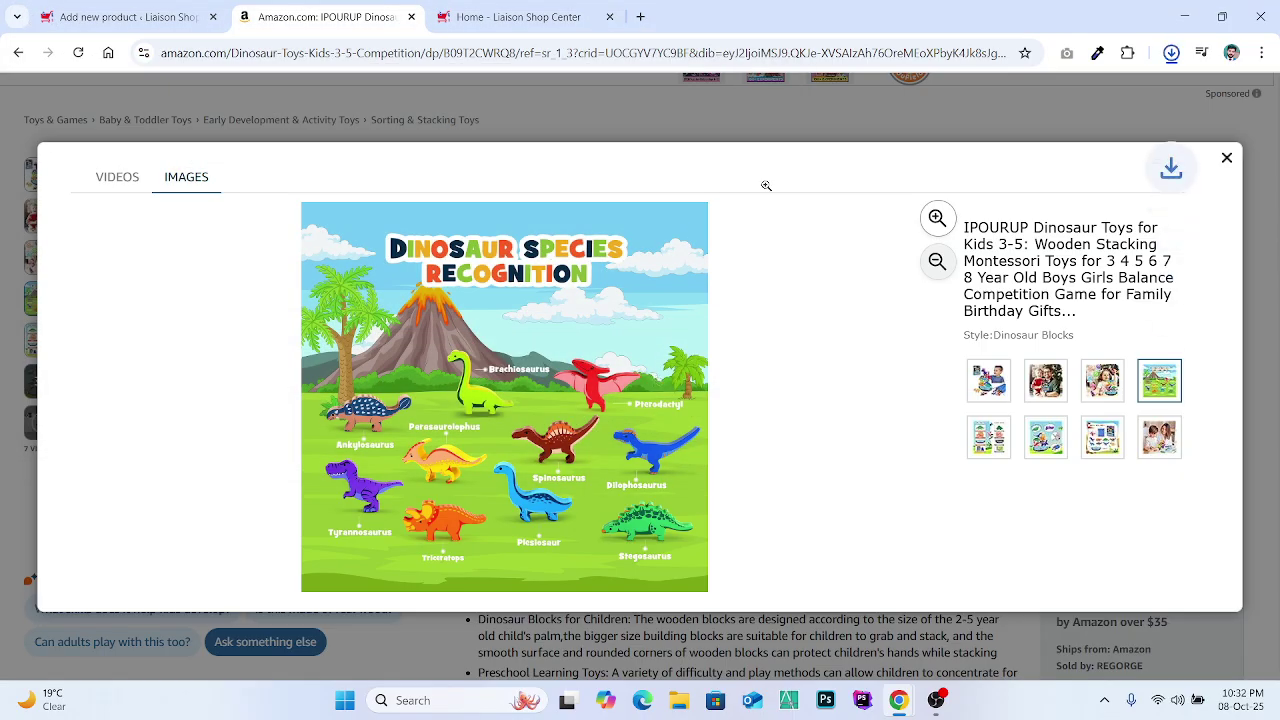
left_click(1227, 158)
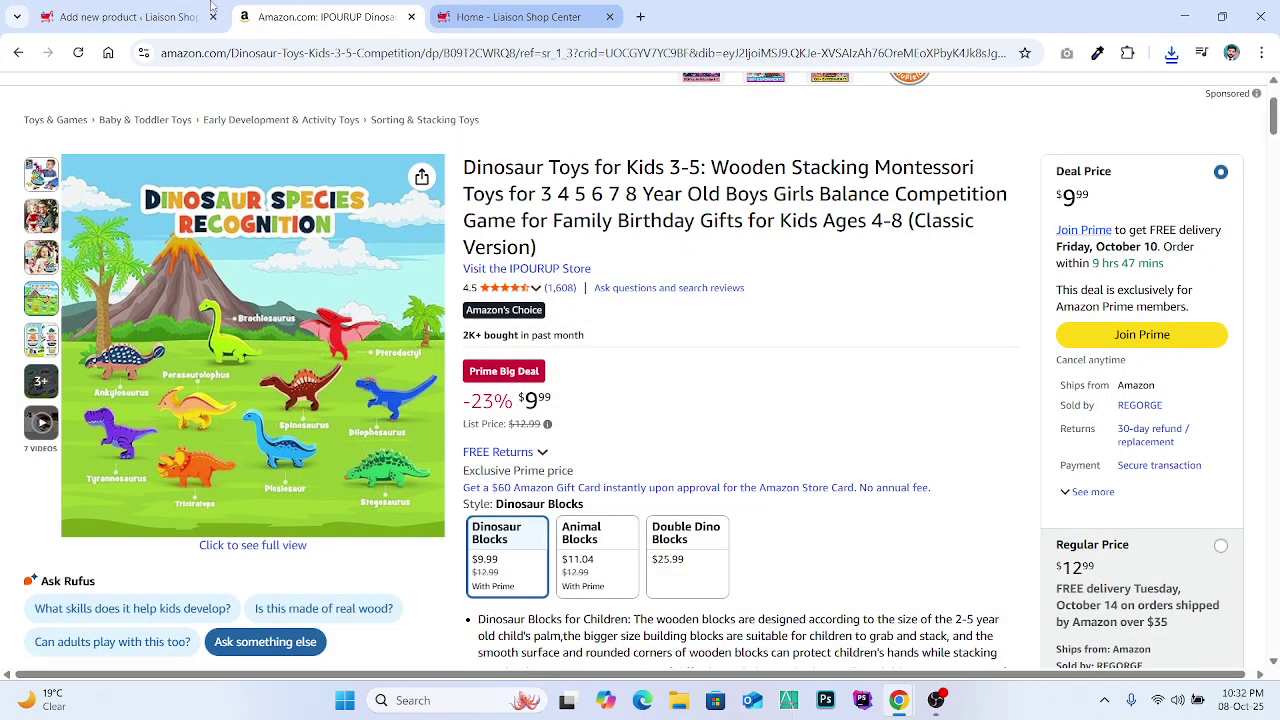
Step: Return to the new product's edit page and open the selection of its main product image
left_click(150, 17)
scroll(622, 436, "down", 1)
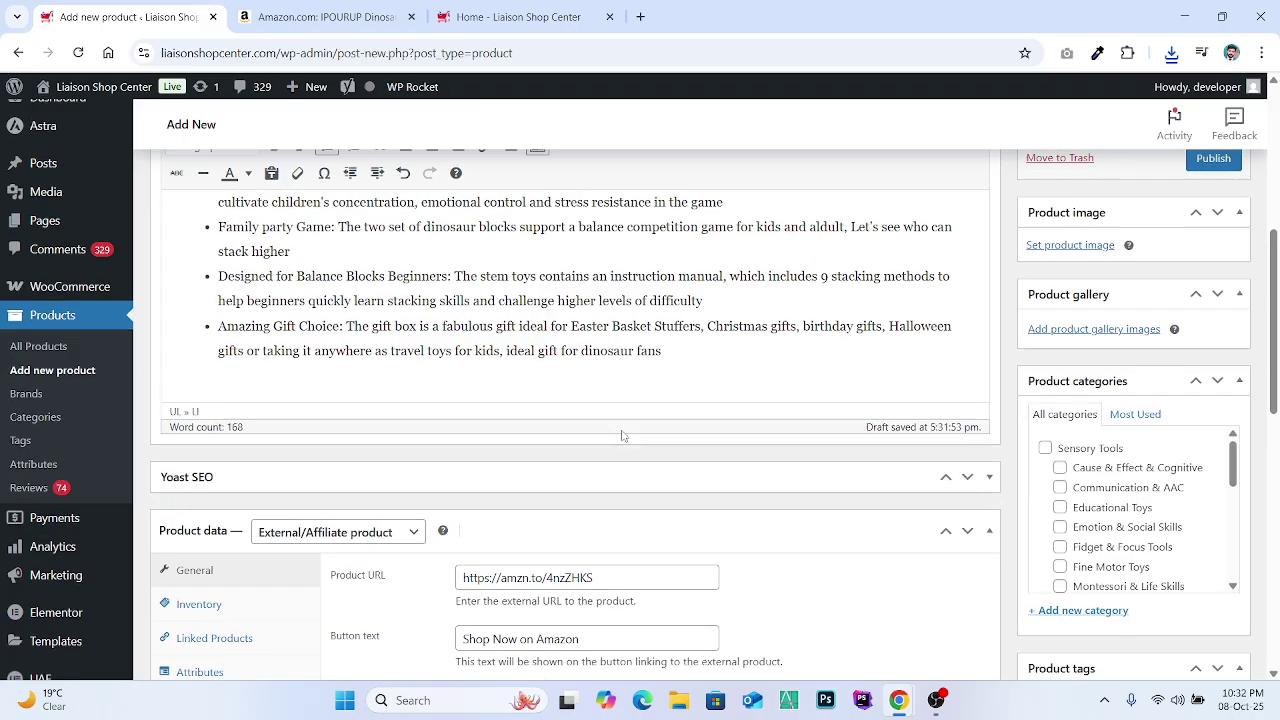
left_click(1068, 246)
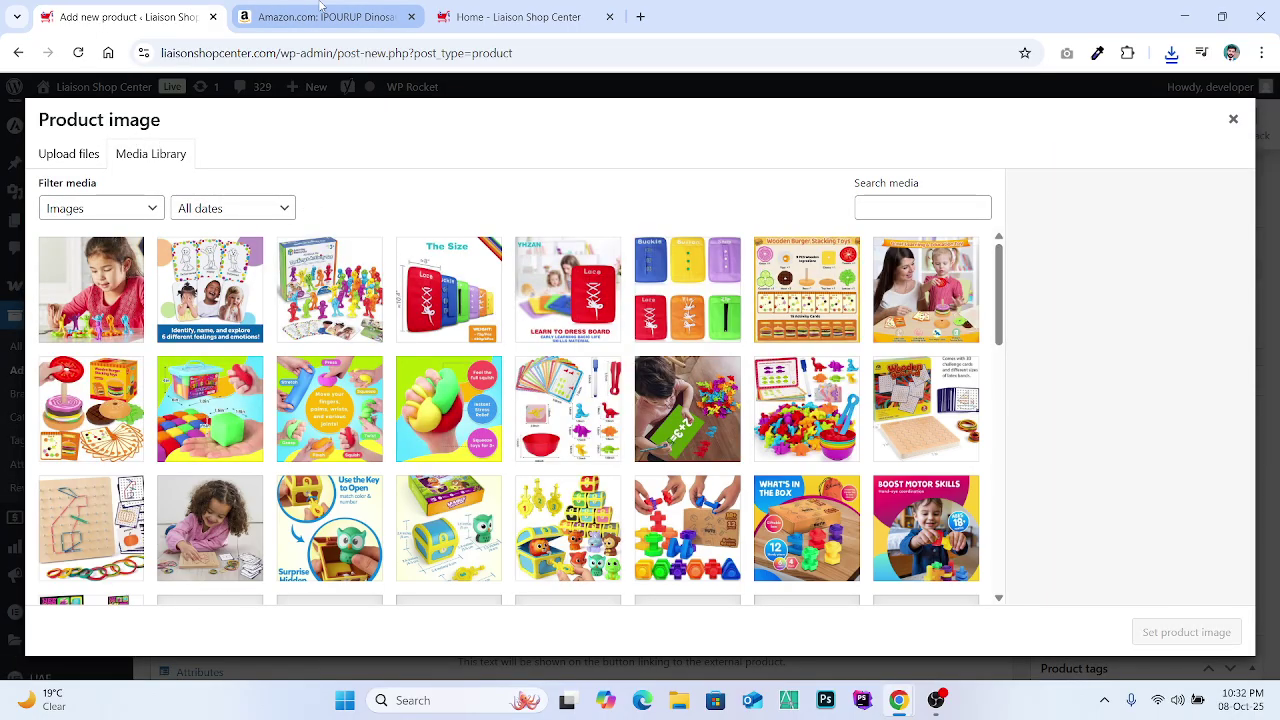
Step: Check how main product images are shown on the store's homepage, and return to the product image selection
left_click(320, 16)
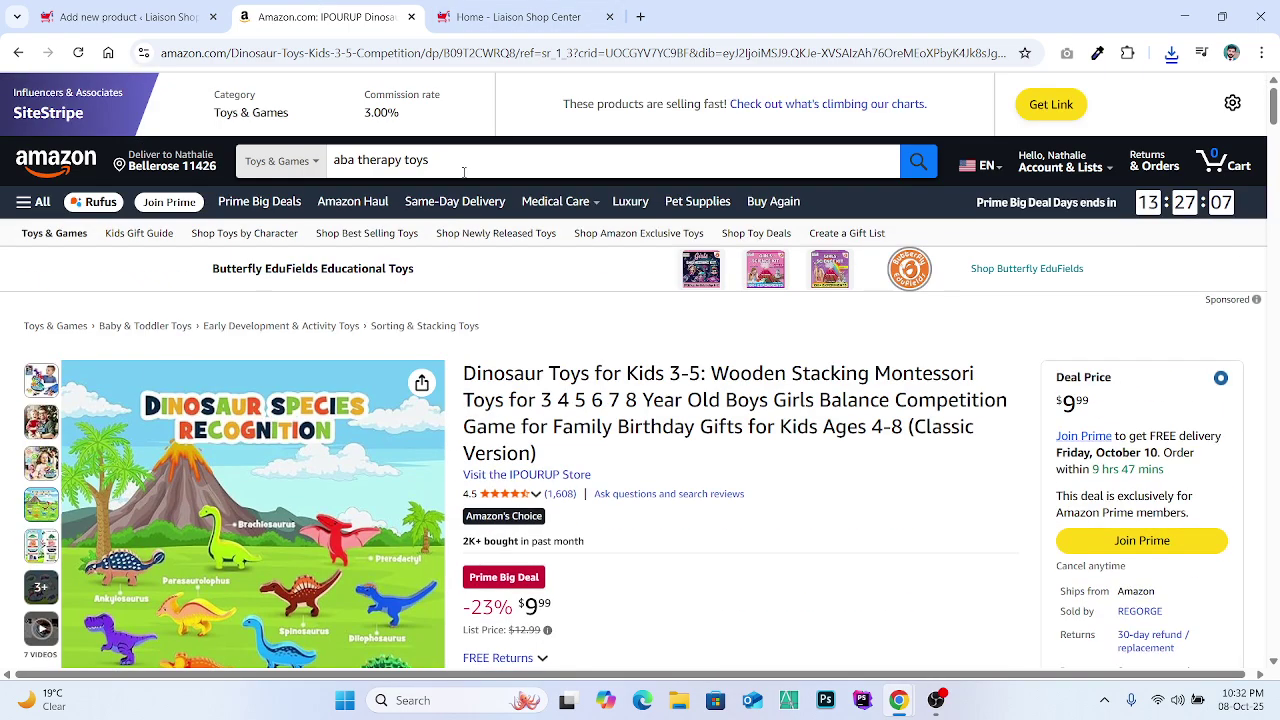
left_click(515, 16)
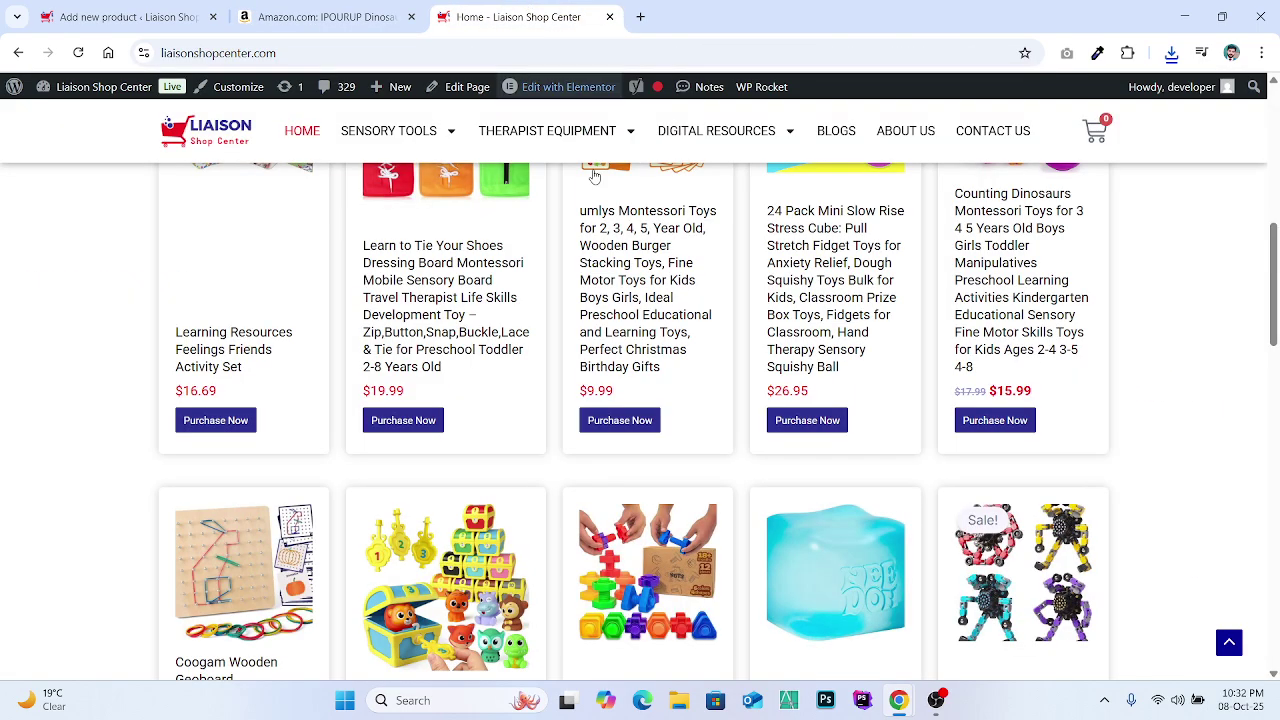
scroll(620, 400, "down", 1)
scroll(651, 530, "up", 1)
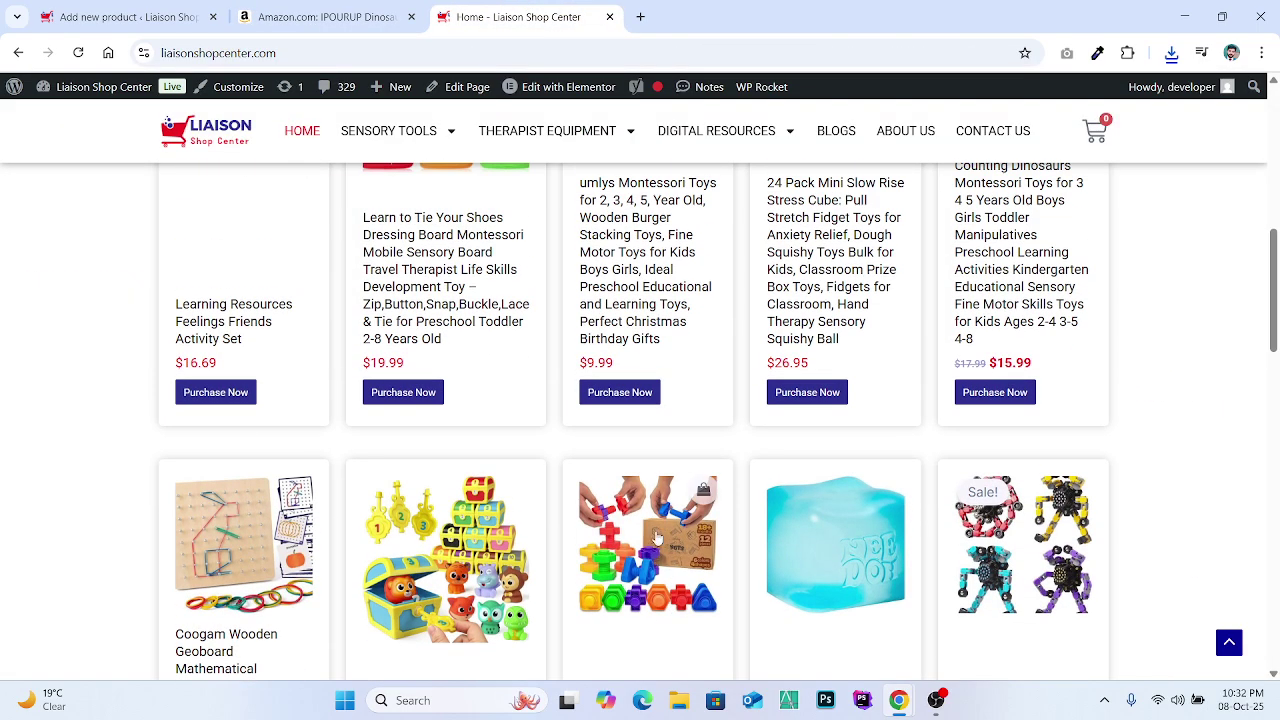
left_click(145, 14)
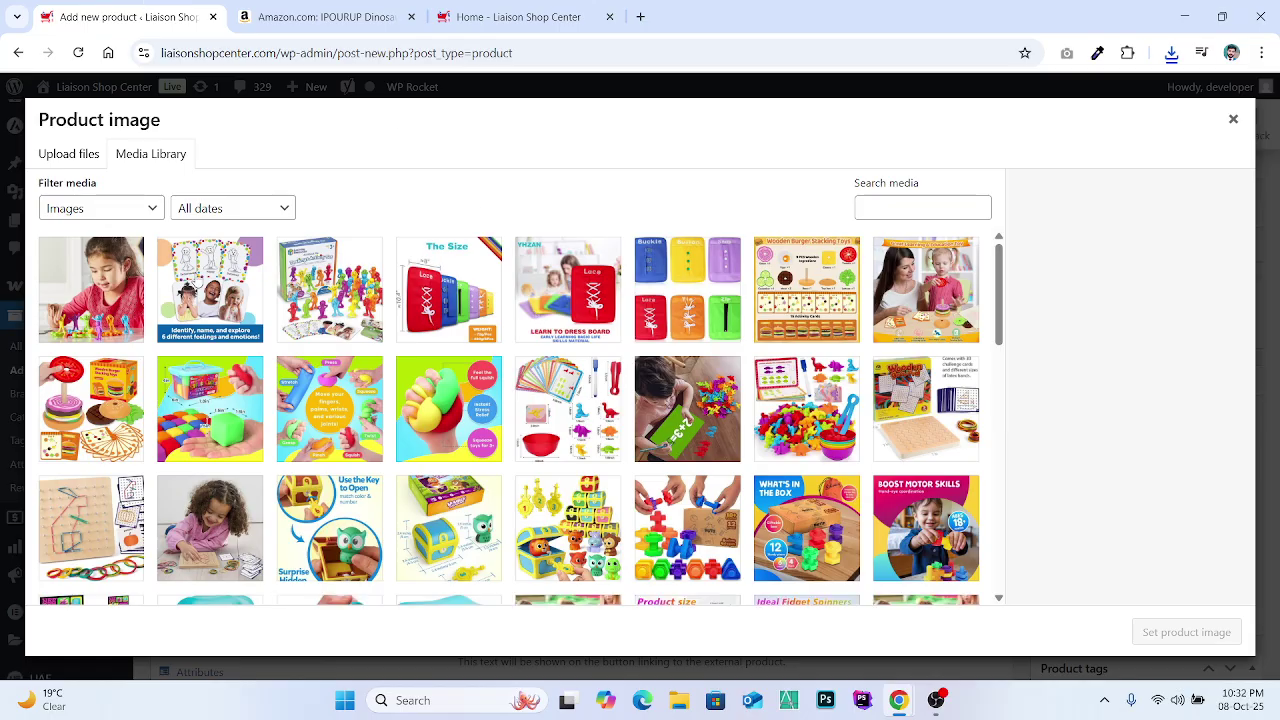
Step: Upload 81VPT4fuXXL._AC_SL1500_.jpg from the Liaison Shop Product Images folder and set it as the product image
left_click(73, 150)
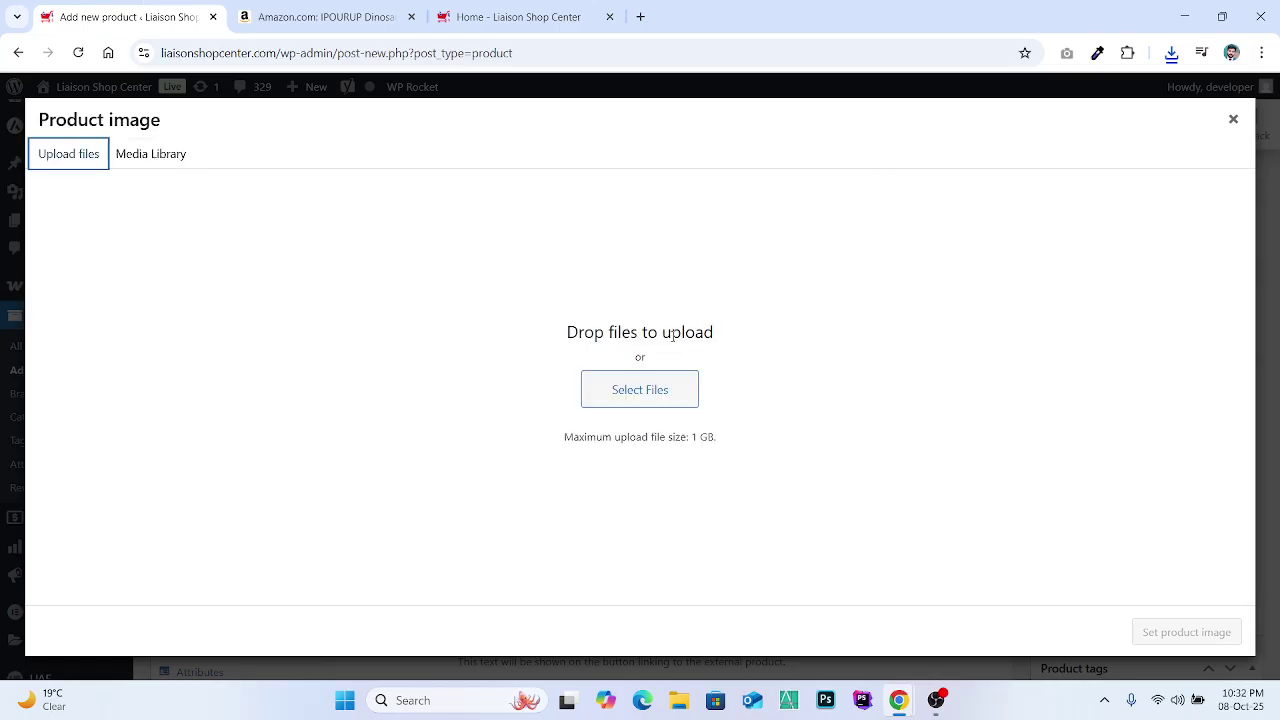
left_click(660, 397)
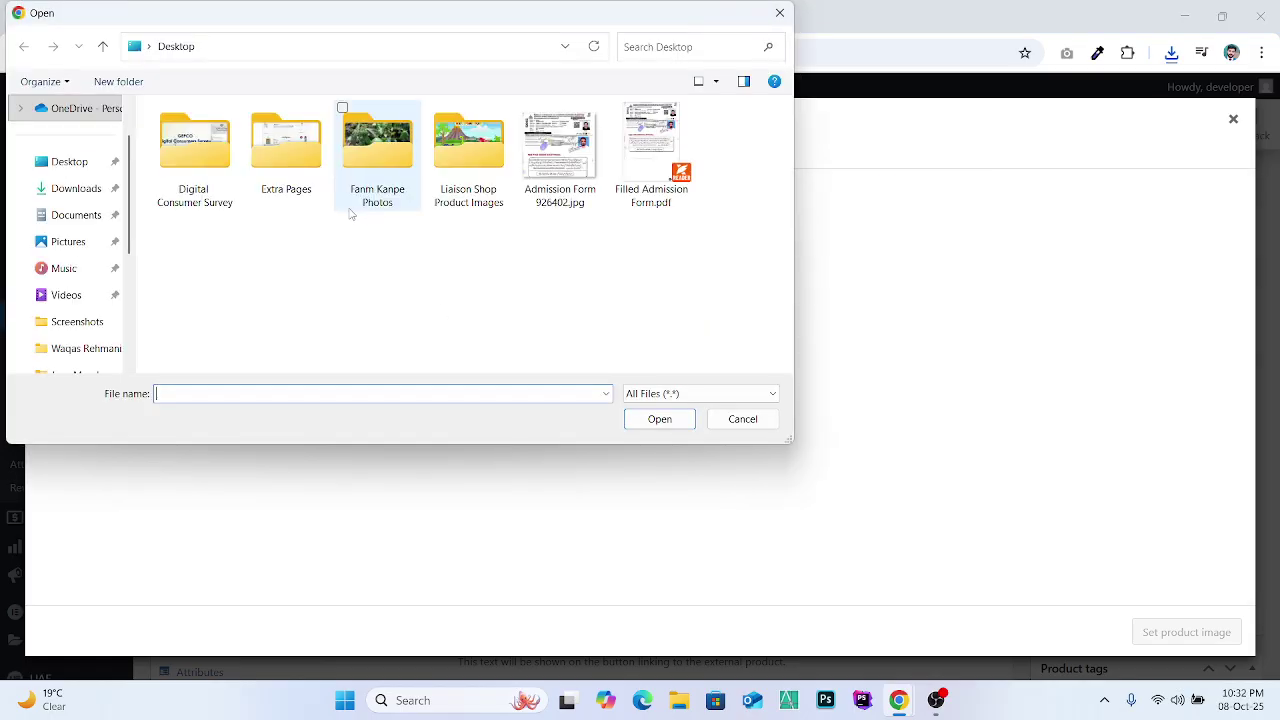
double_click(487, 143)
left_click(300, 145)
double_click(300, 145)
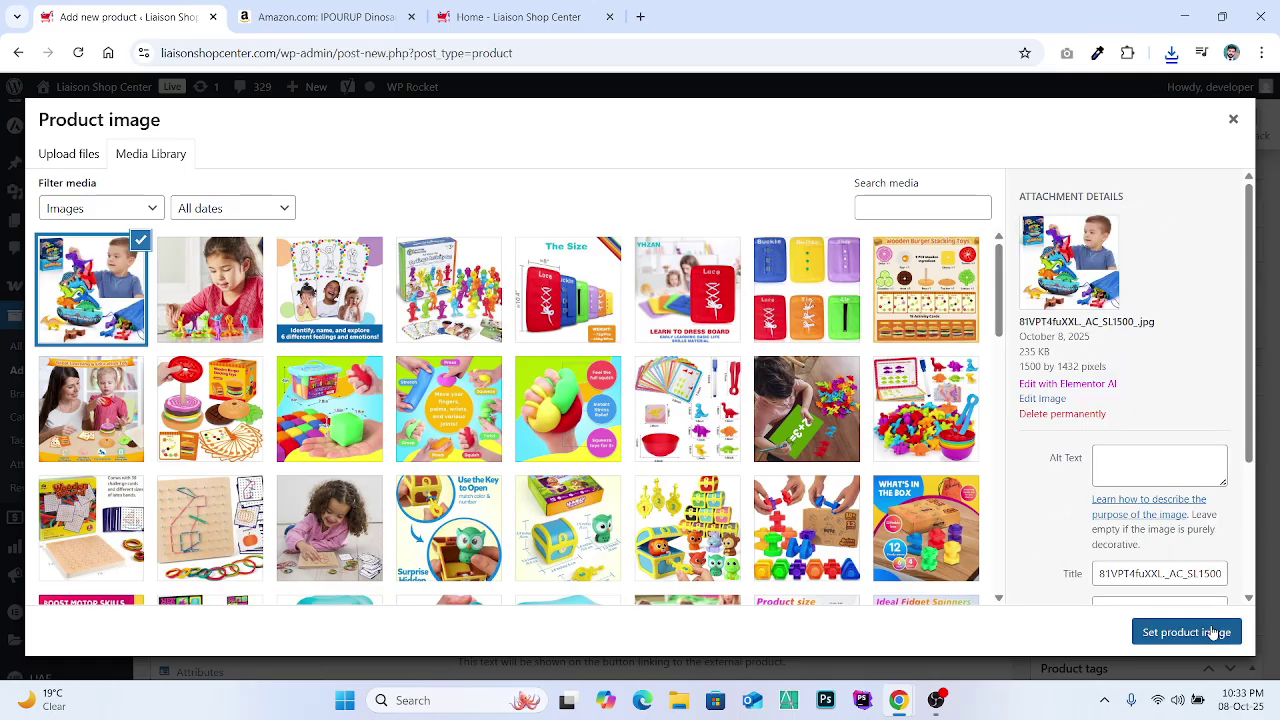
left_click(1186, 632)
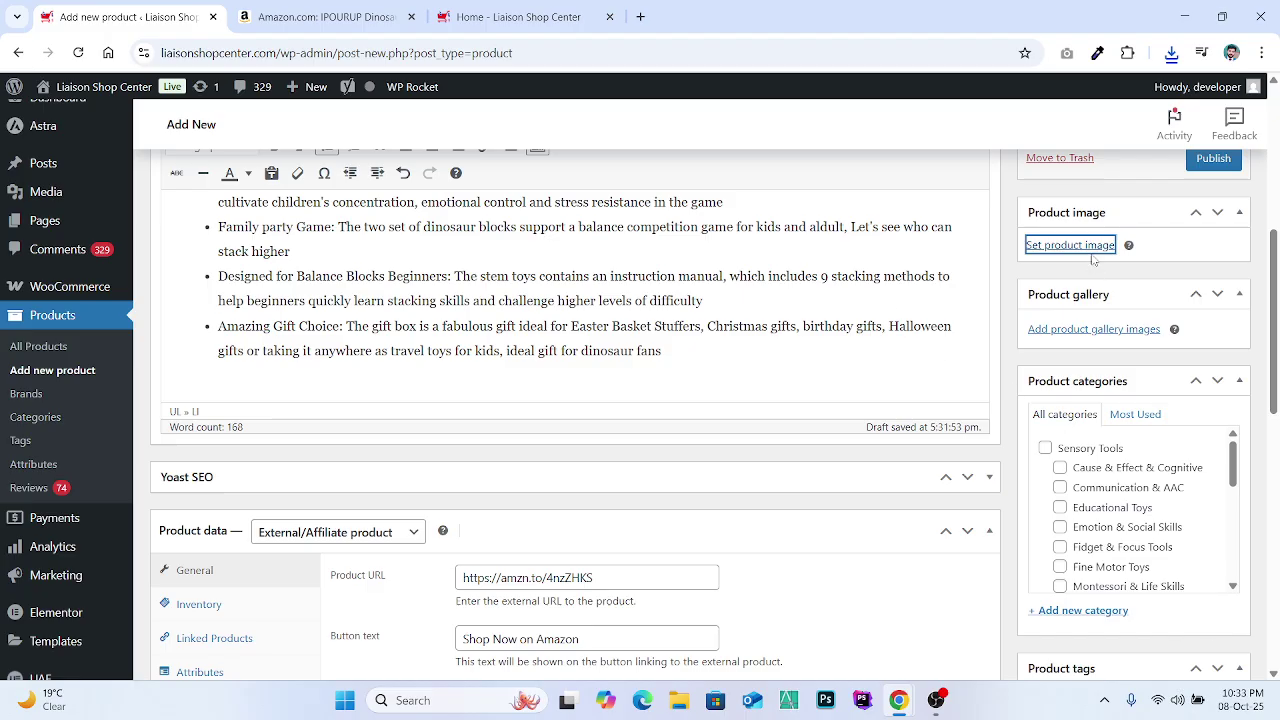
Step: Upload the dinosaur species picture 71Hnw8P02kL._AC_SL1500_.jpg and add it to the product gallery
scroll(1100, 365, "down", 1)
left_click(1094, 542)
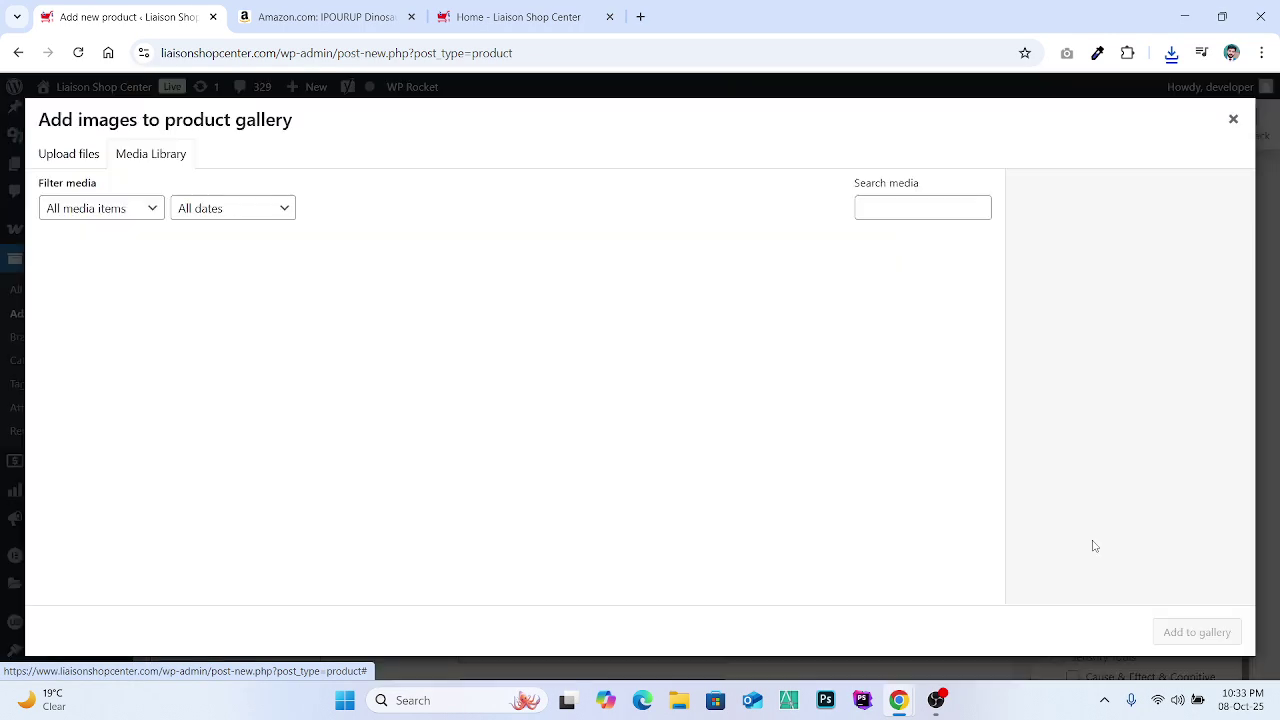
left_click(74, 160)
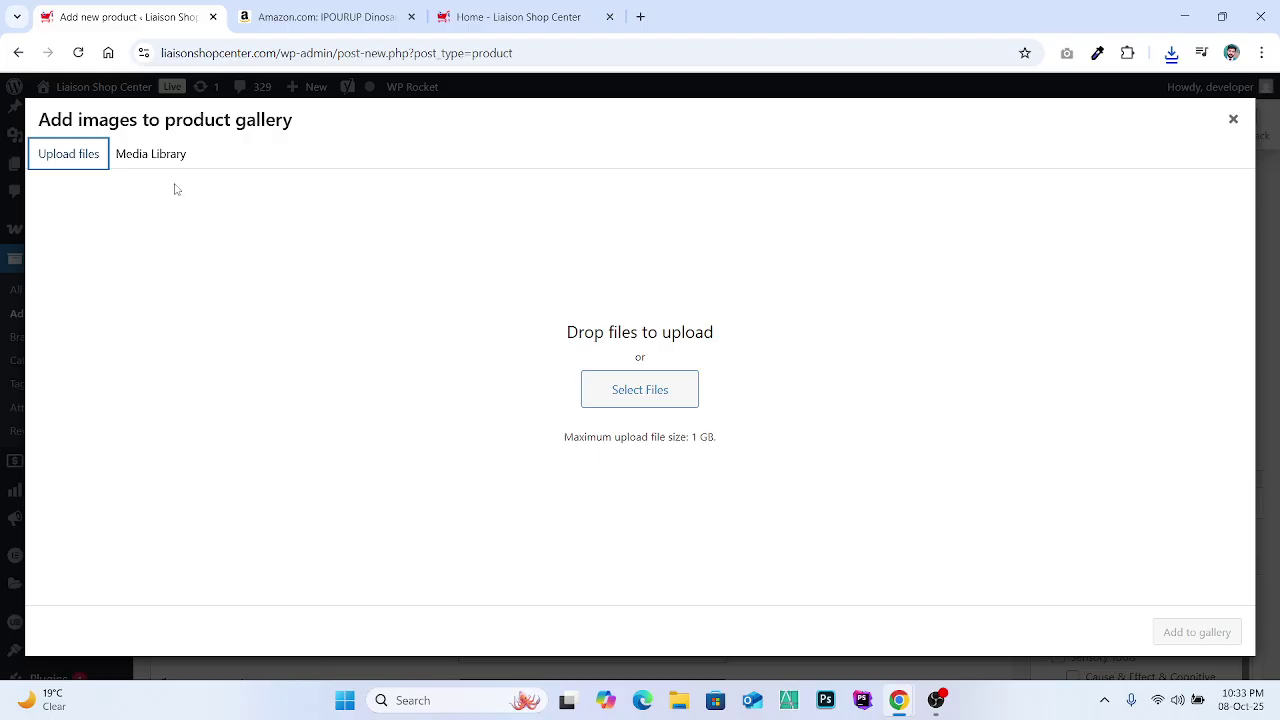
left_click(609, 389)
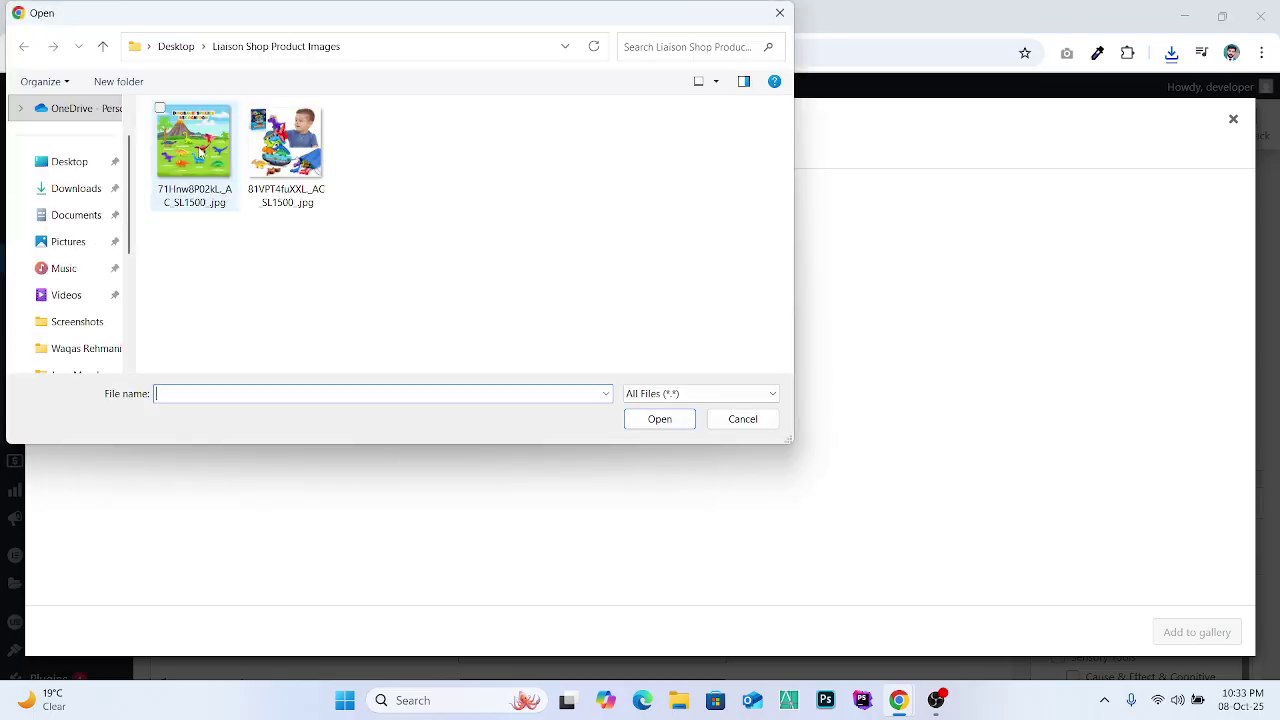
double_click(200, 150)
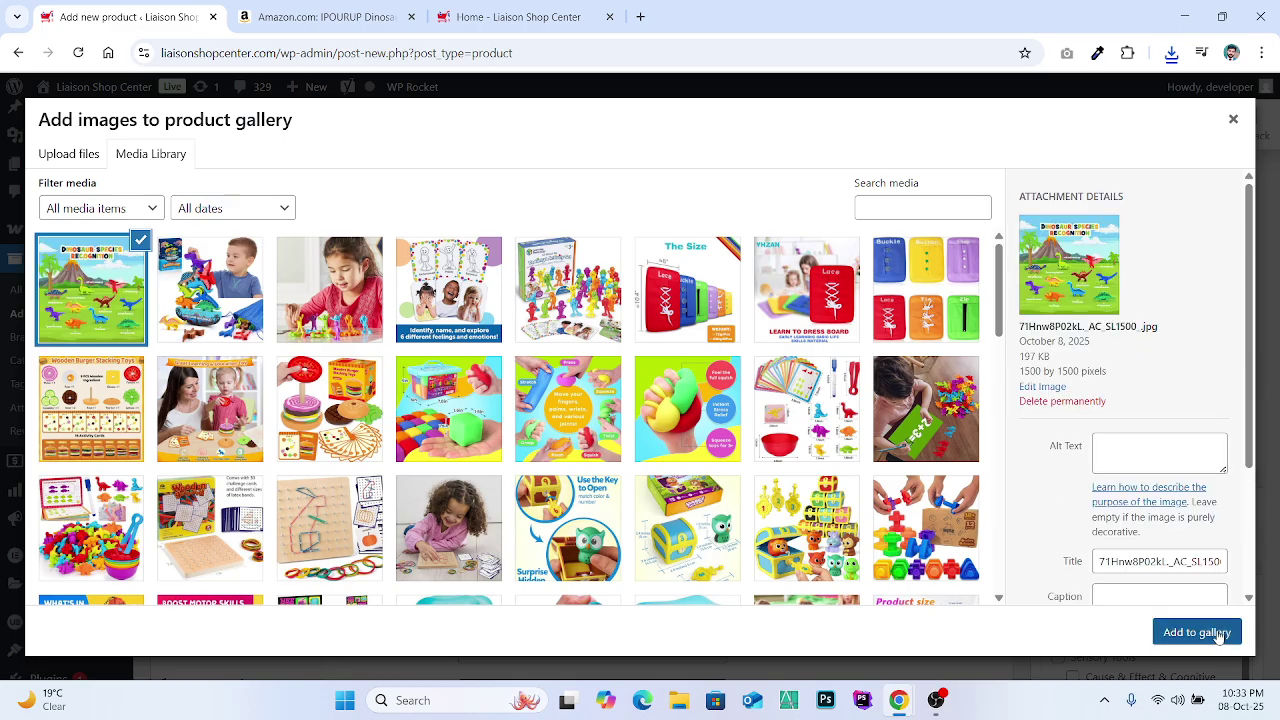
left_click(1218, 636)
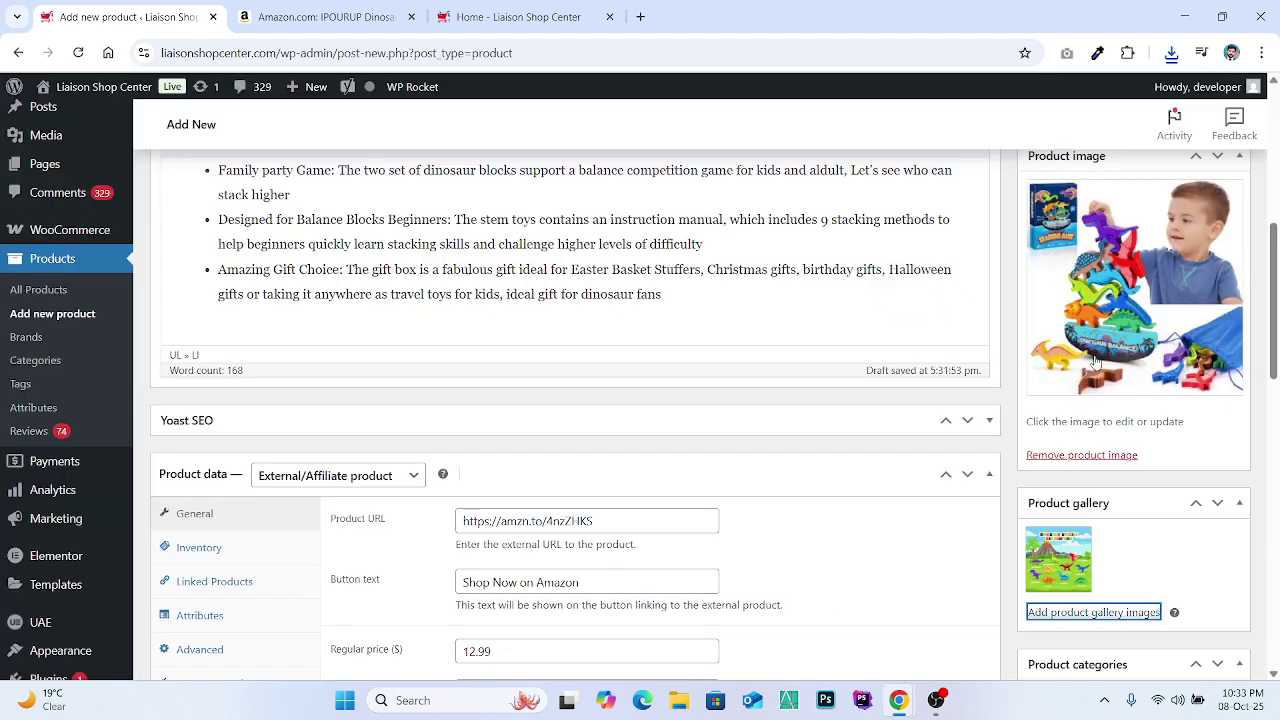
Step: Review the available product categories and assign the product to Sensory Tools
scroll(1063, 278, "up", 1)
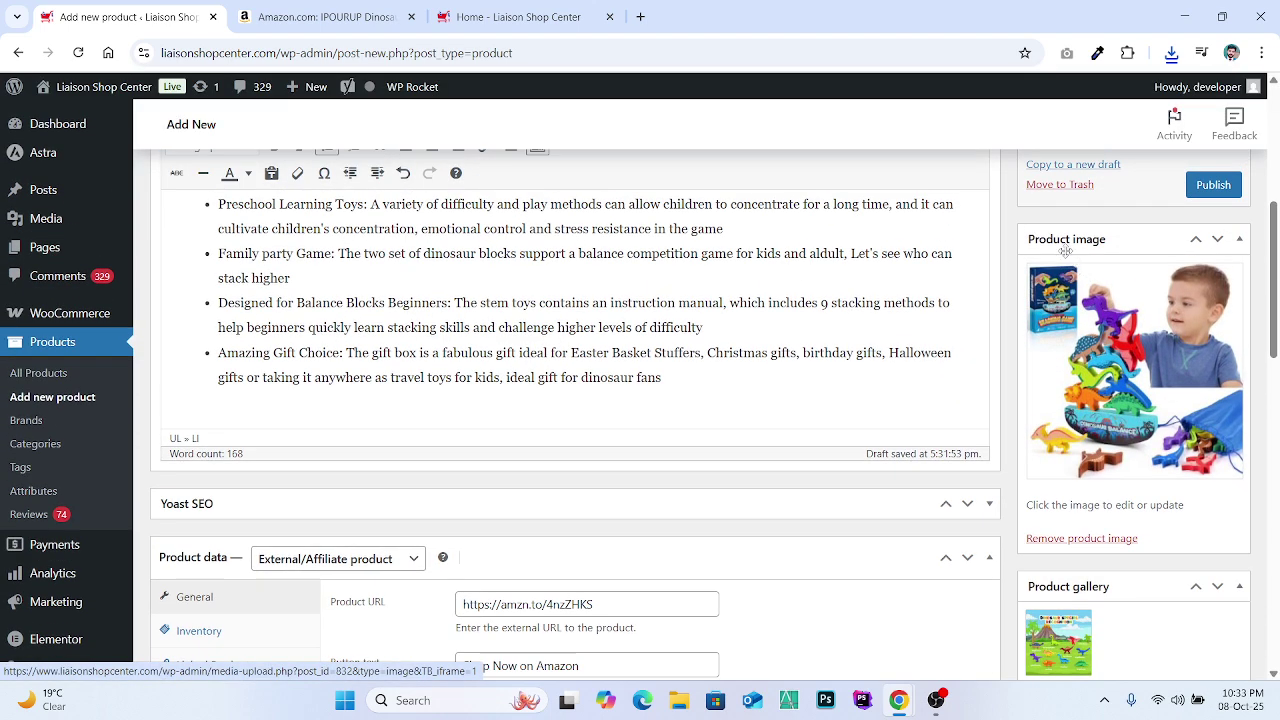
scroll(1050, 252, "down", 2)
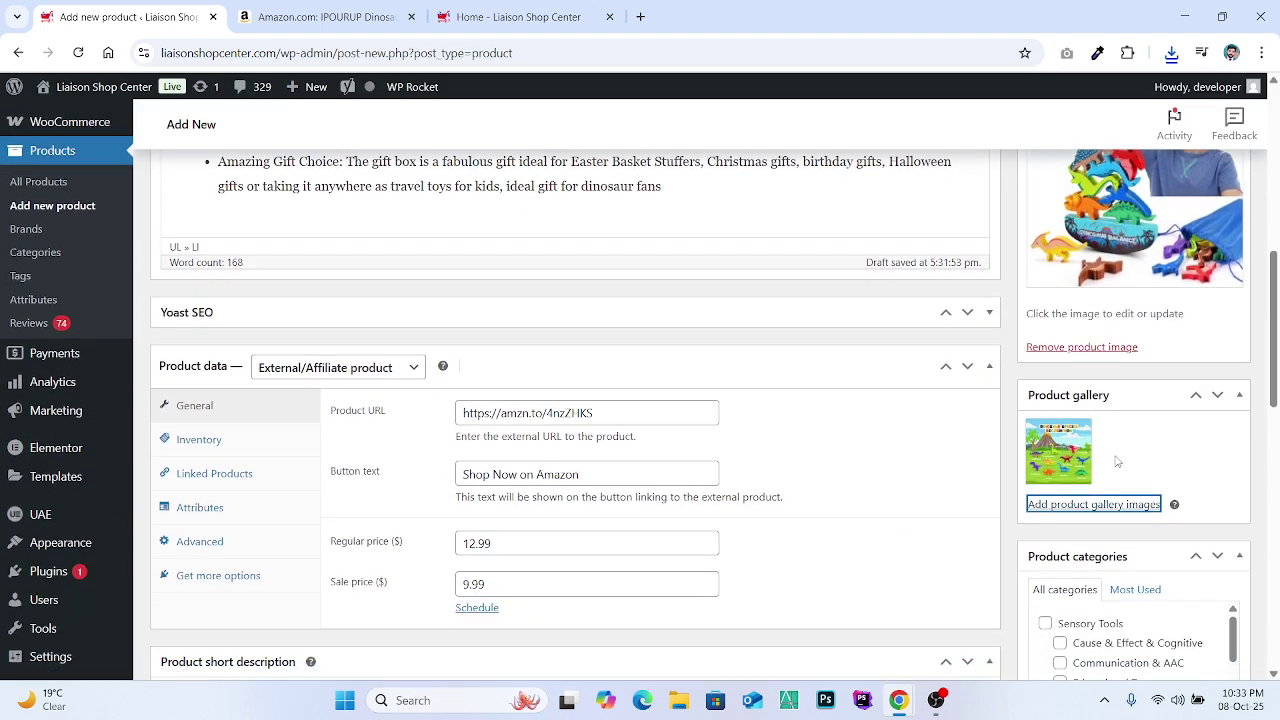
scroll(1141, 470, "down", 3)
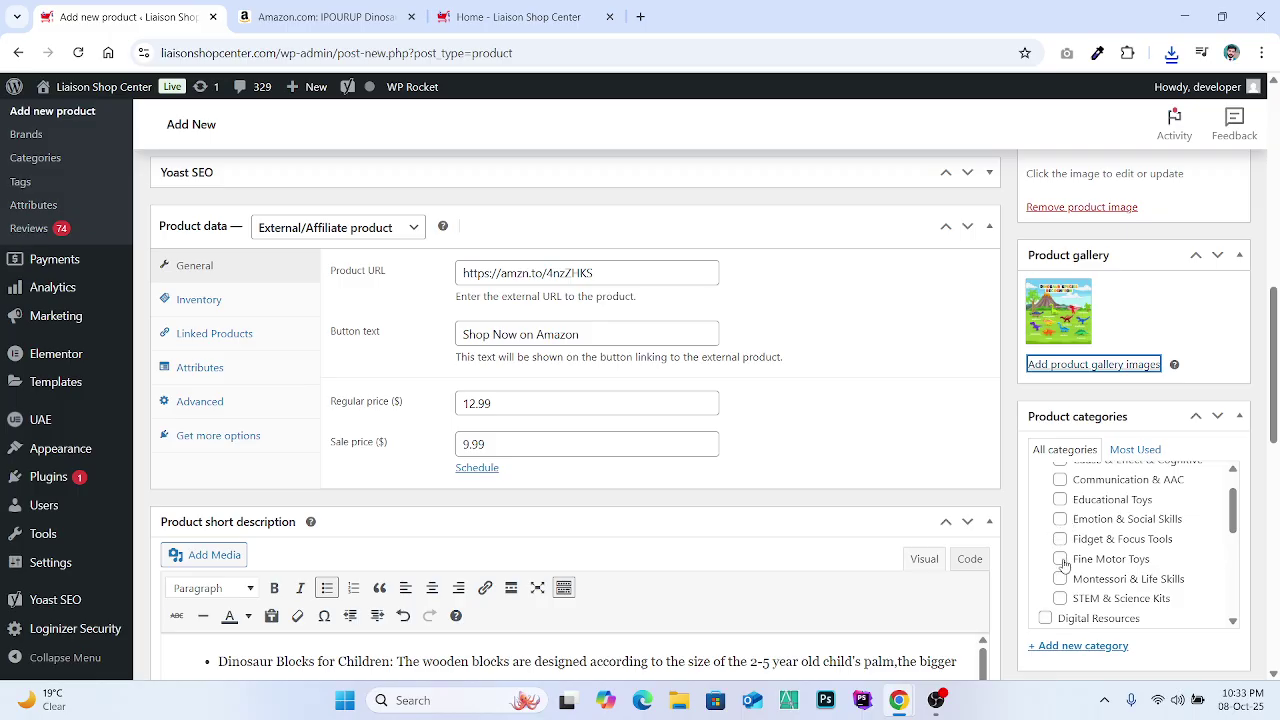
scroll(1065, 565, "down", 5)
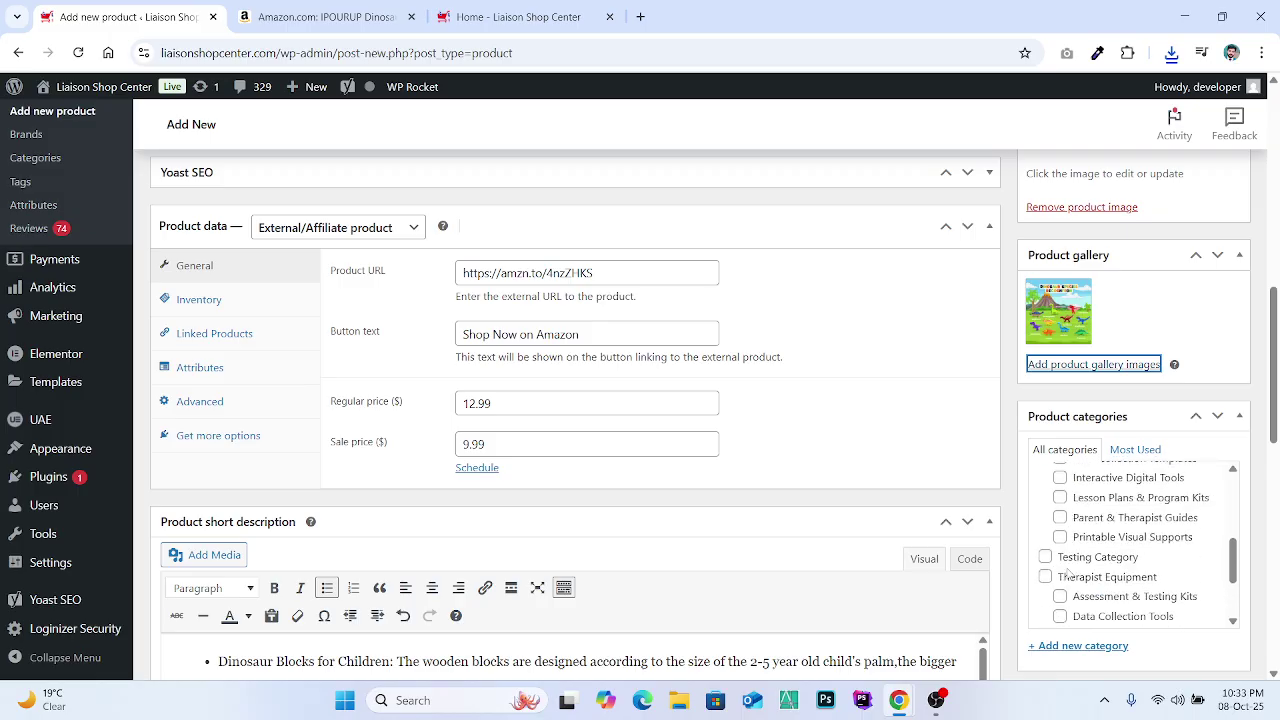
scroll(1067, 573, "down", 4)
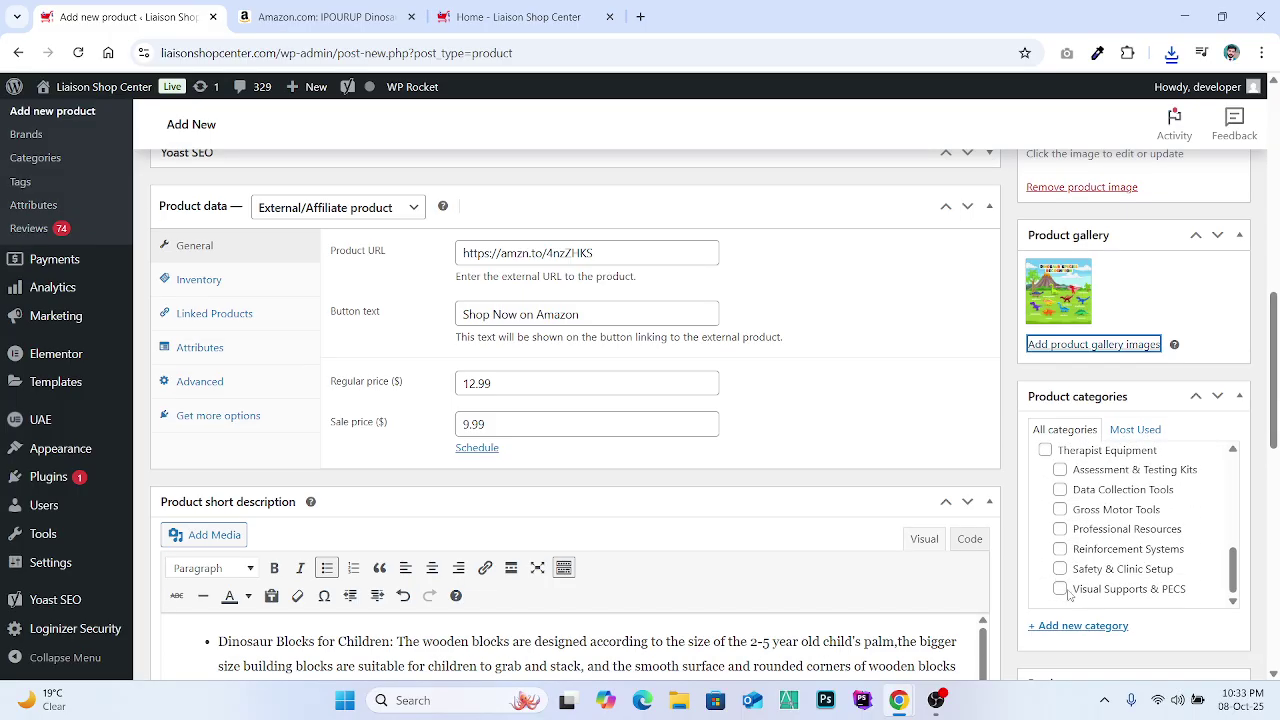
scroll(1073, 548, "up", 10)
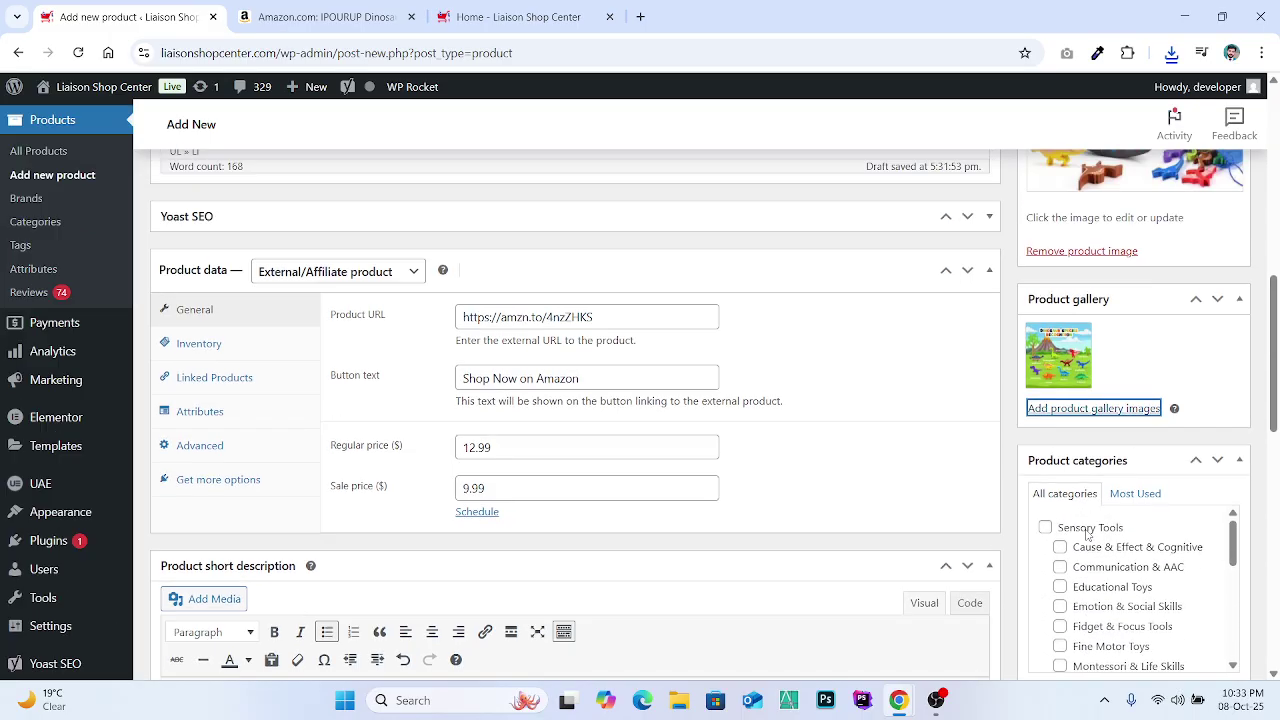
scroll(1097, 440, "down", 4)
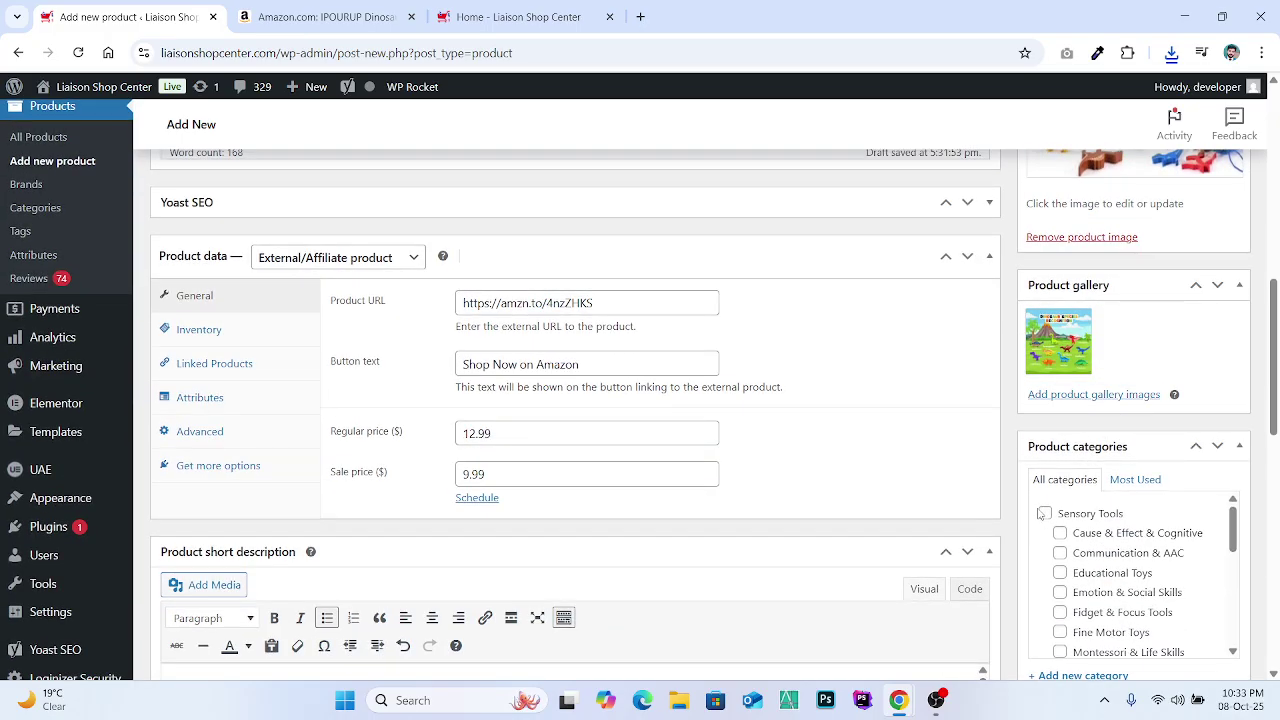
left_click(1045, 513)
scroll(1070, 560, "down", 2)
scroll(1070, 560, "up", 2)
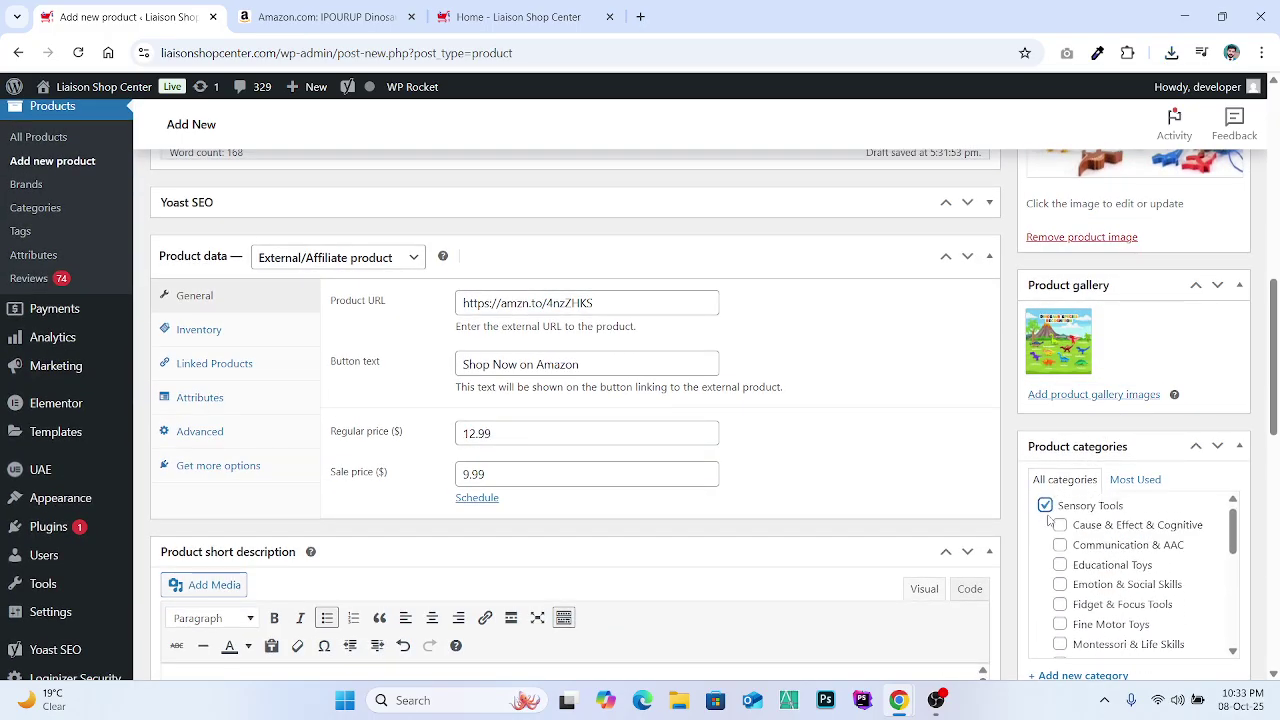
Step: Look over the product tags, brands and Astra settings of the new product without filling them in
scroll(1103, 393, "down", 2)
scroll(1103, 393, "down", 2)
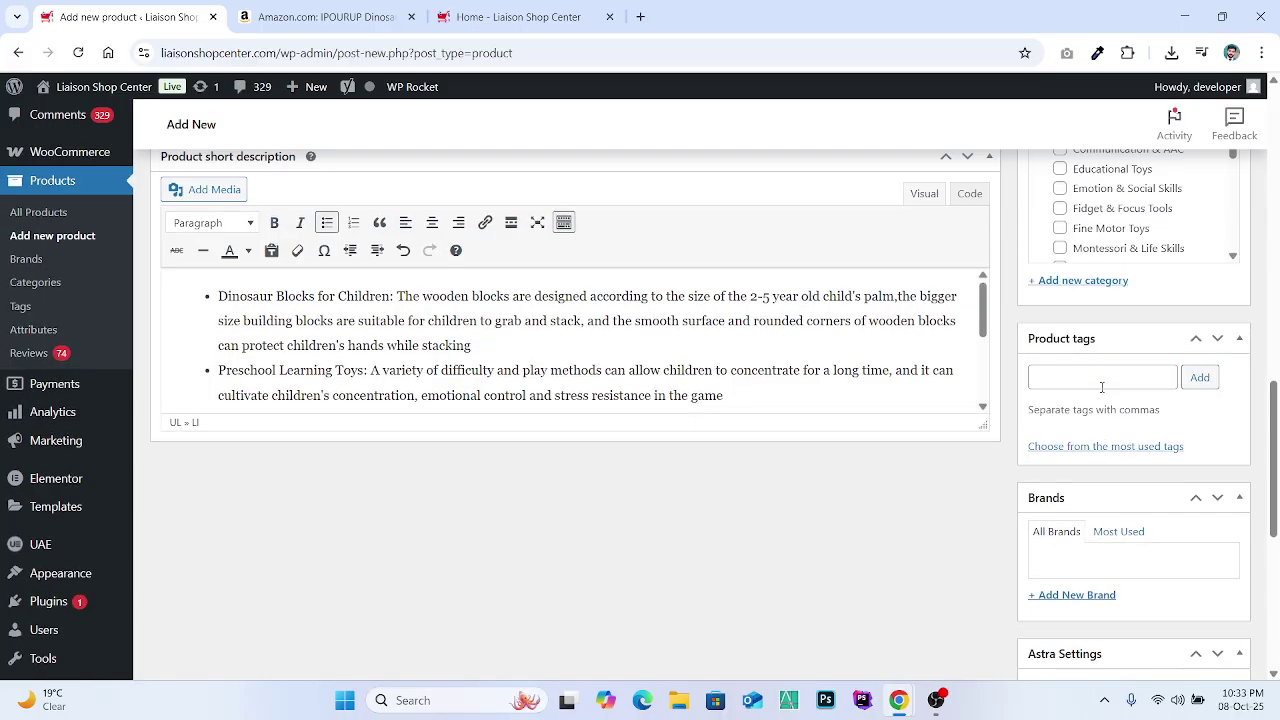
left_click(1085, 372)
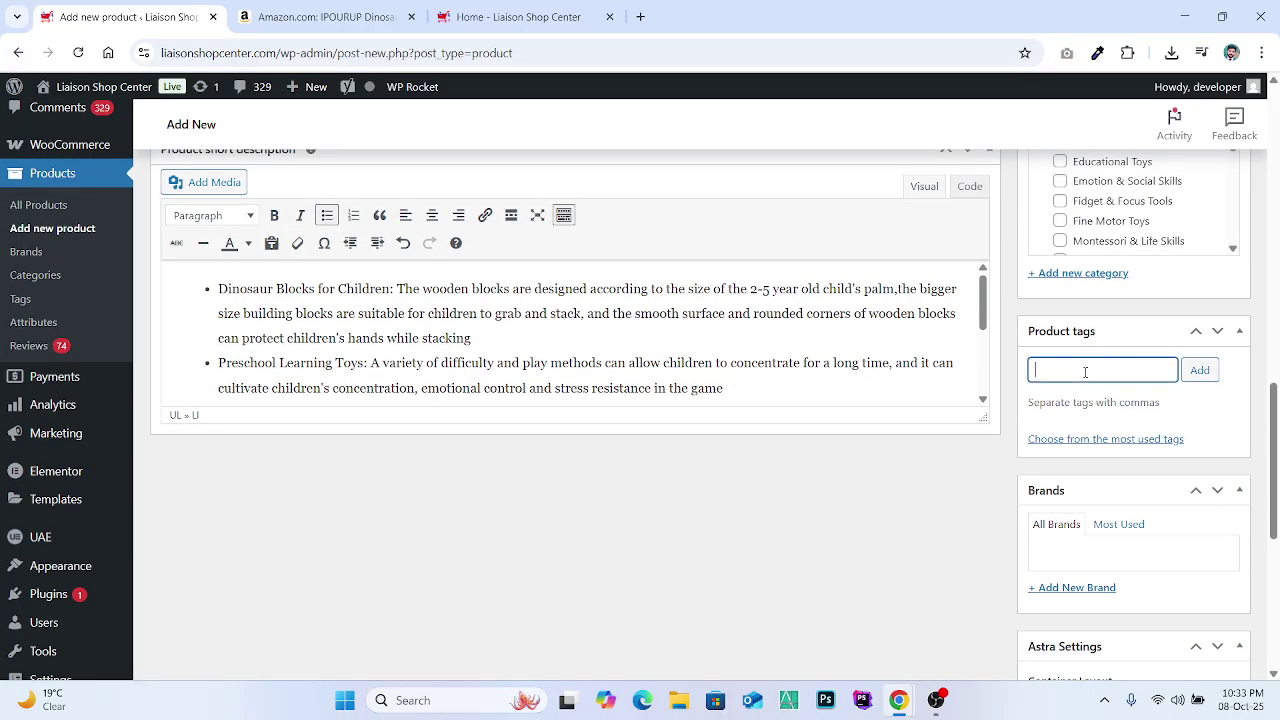
scroll(1084, 374, "down", 4)
scroll(1087, 377, "up", 2)
scroll(1087, 377, "up", 2)
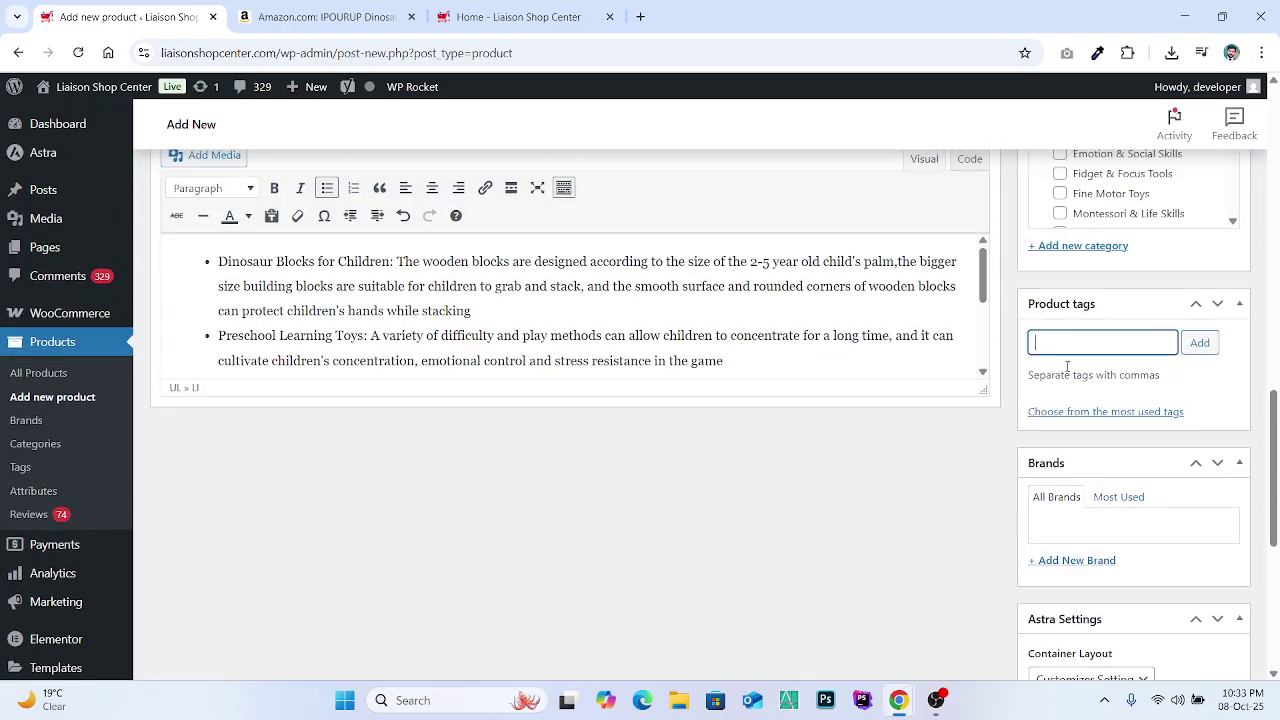
scroll(1087, 343, "down", 3)
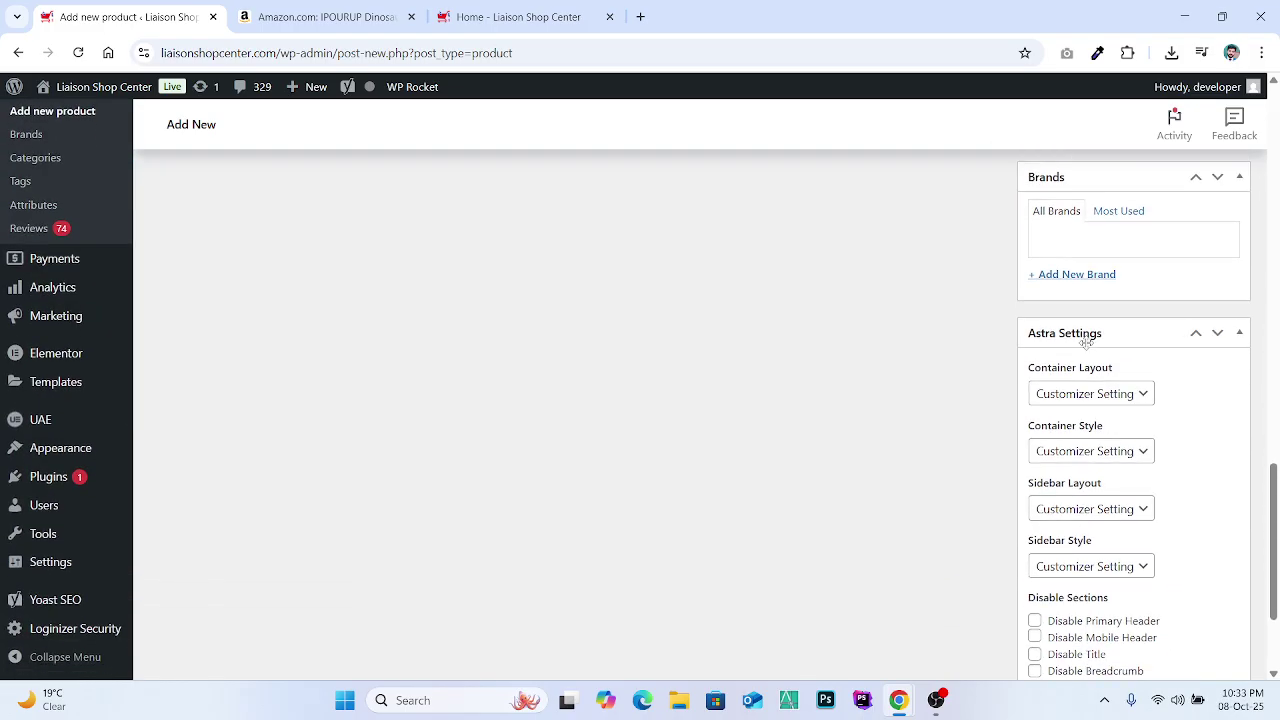
Step: Look over the product image and description once more and publish the product
scroll(1087, 345, "up", 11)
scroll(1087, 347, "down", 1)
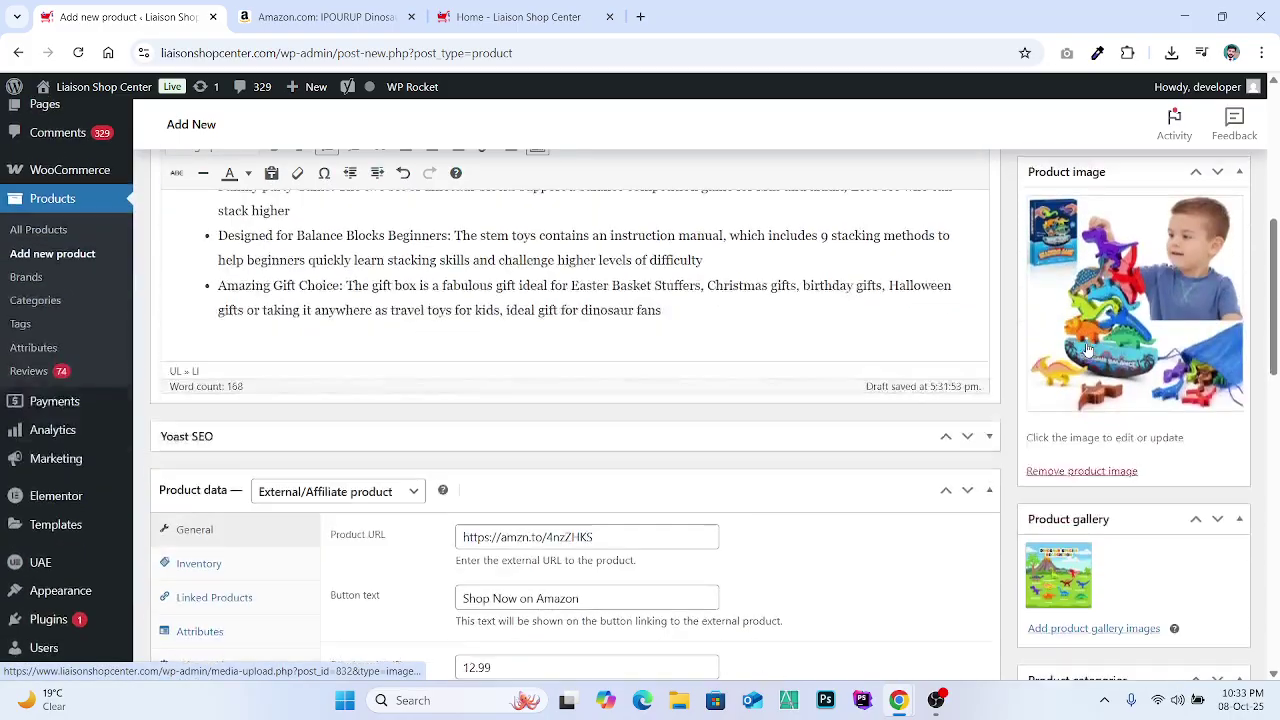
scroll(798, 504, "up", 1)
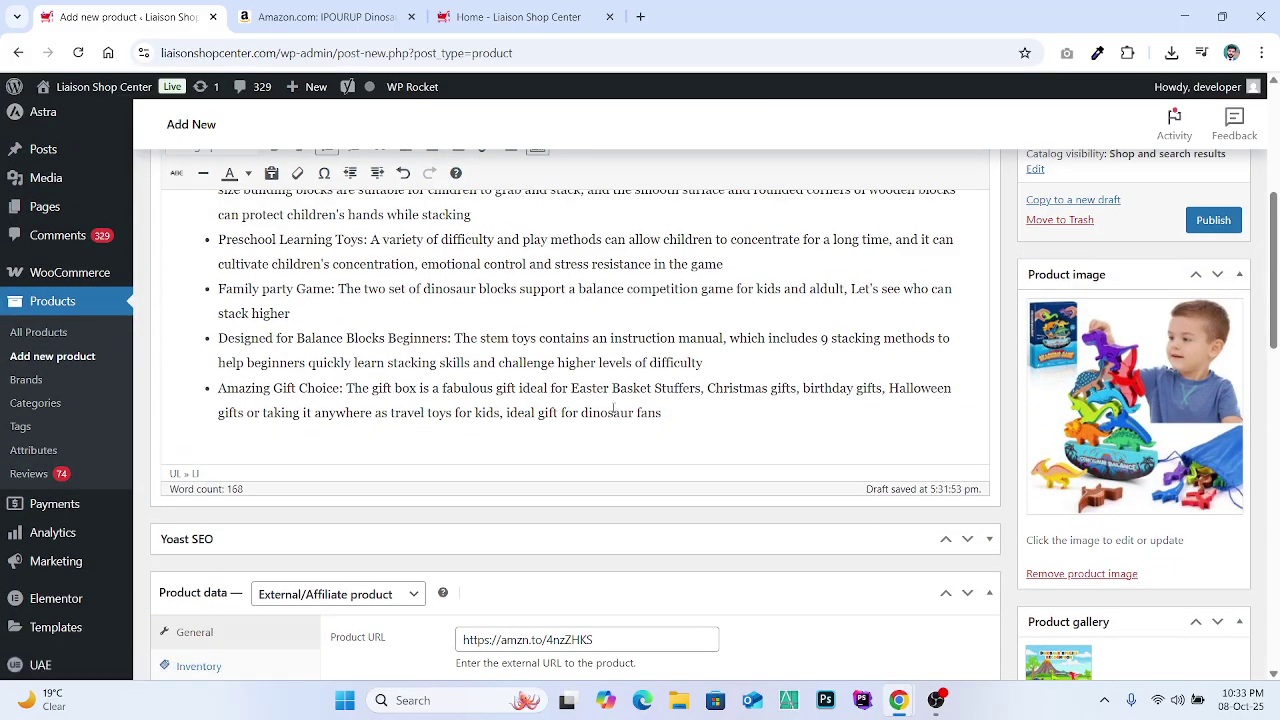
scroll(1018, 516, "up", 3)
left_click(1218, 531)
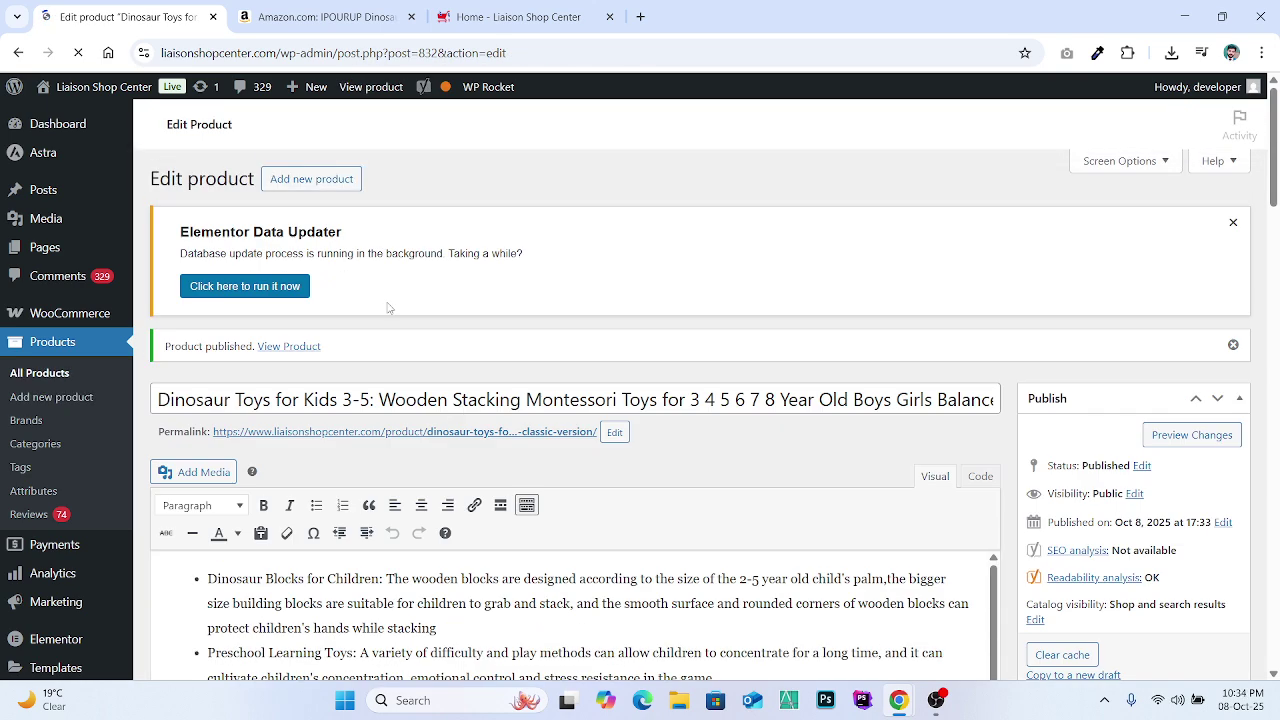
Step: Reload the store's homepage and open the new dinosaur toy from the Just For You products
left_click(508, 28)
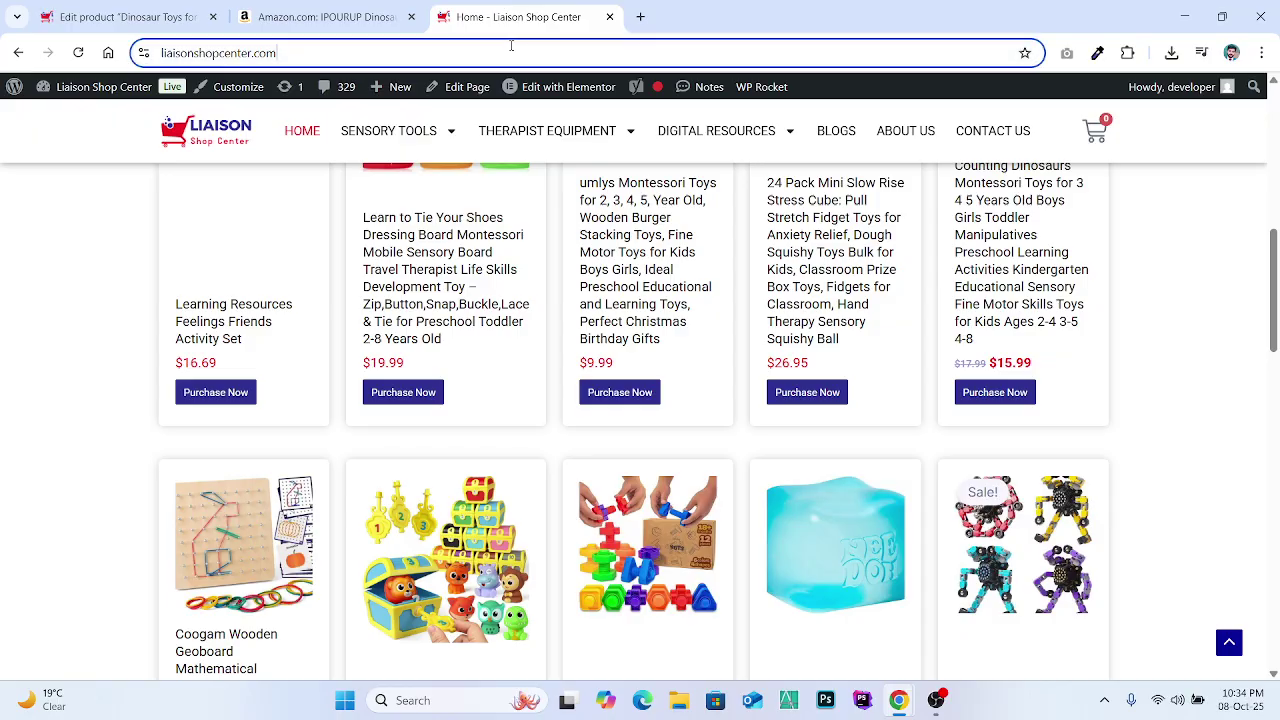
left_click(512, 52)
key("Return")
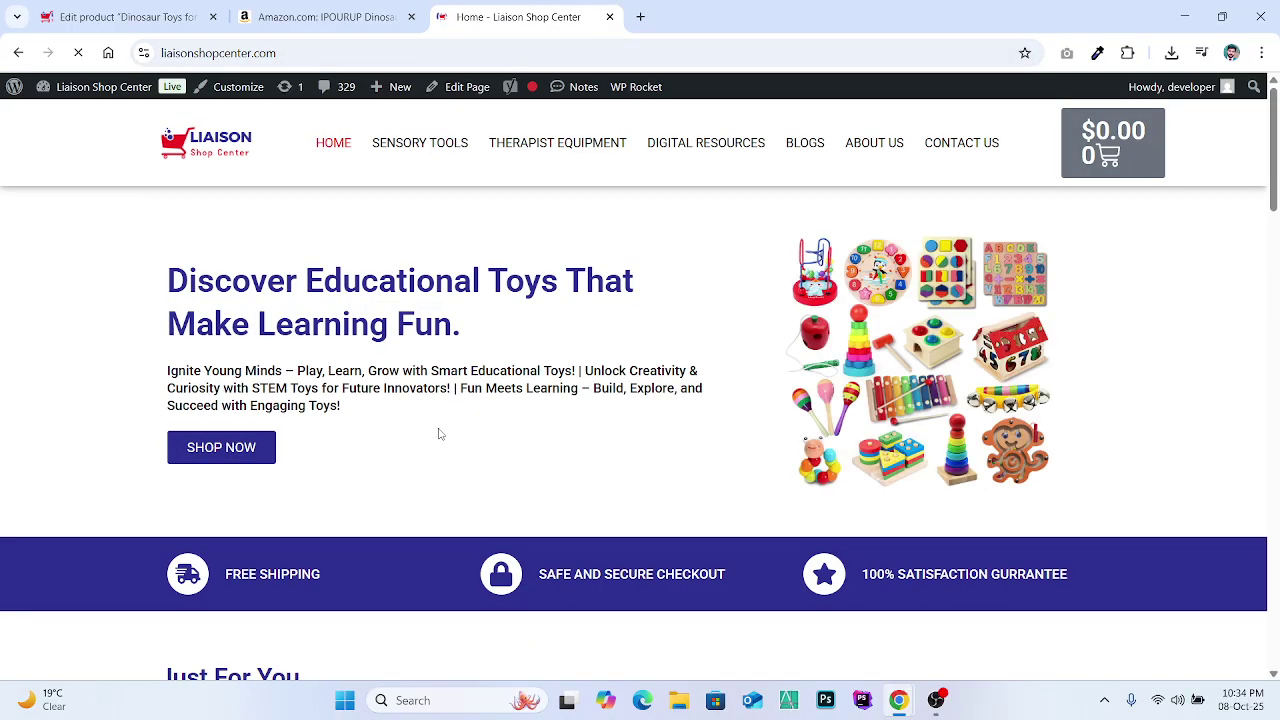
scroll(437, 431, "down", 5)
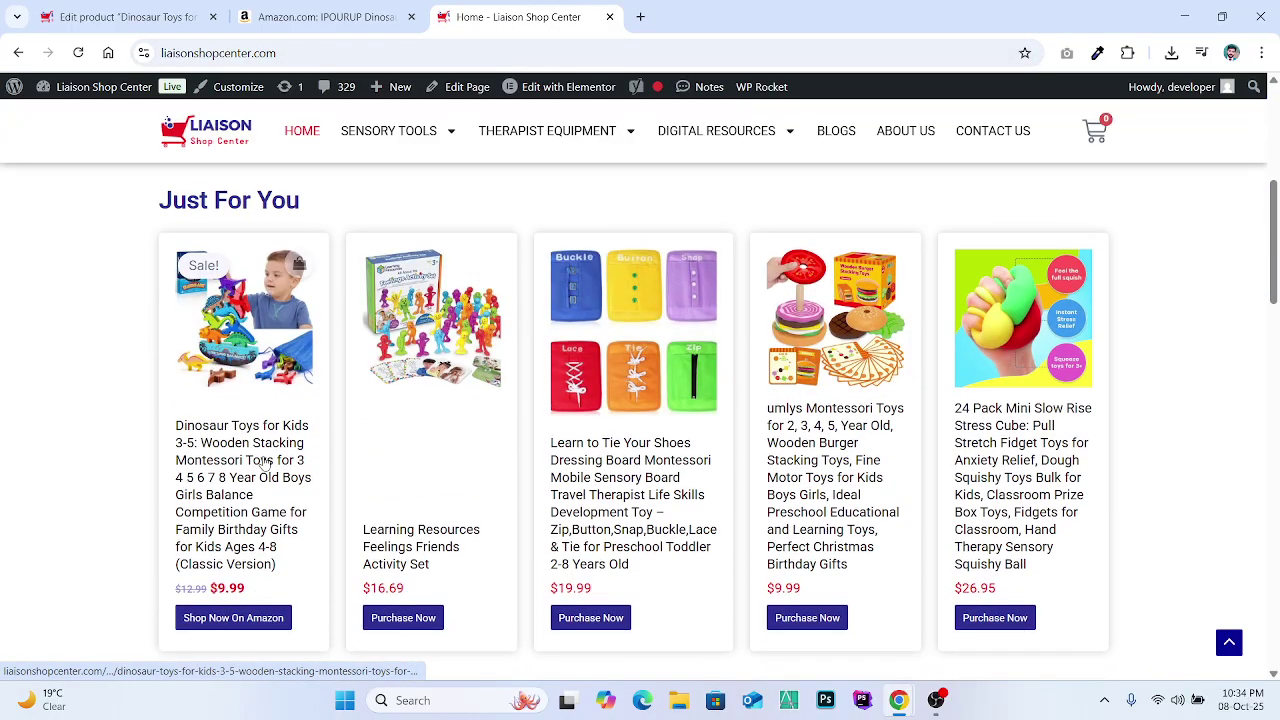
scroll(400, 600, "down", 2)
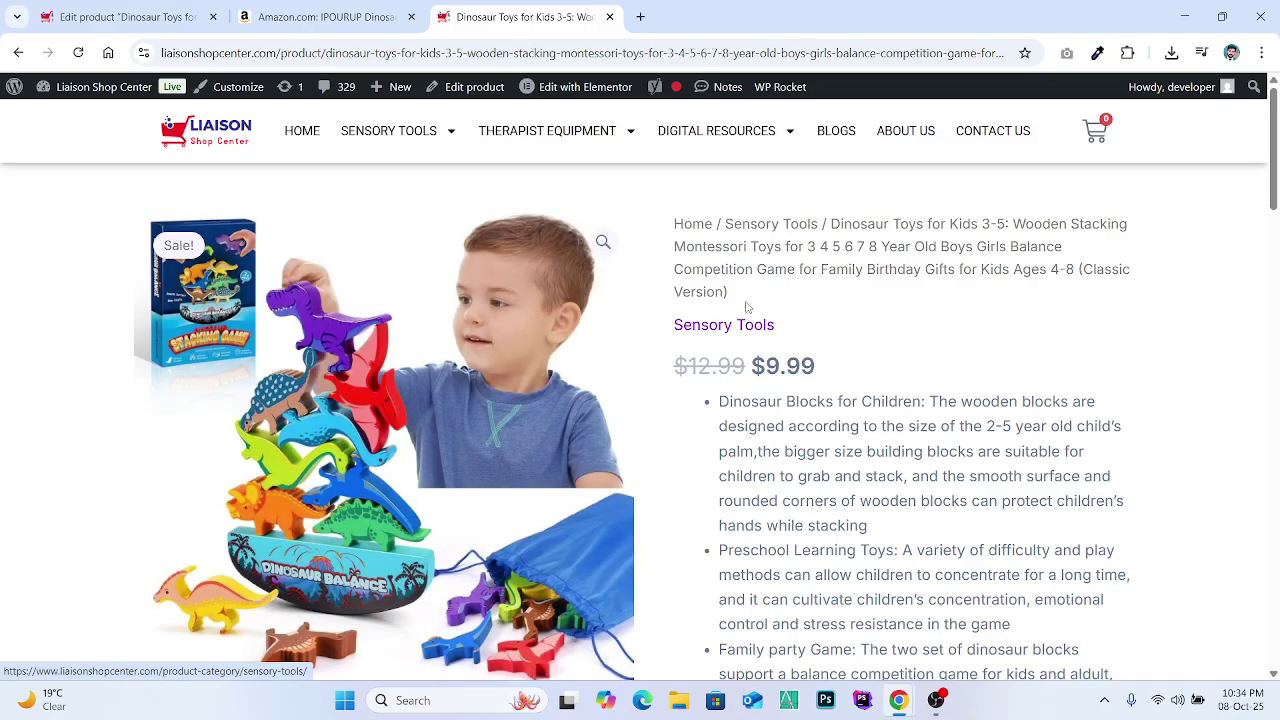
Step: Examine the published product page's title, category, prices, short description, gallery images, Amazon link and full description
mouse_move(749, 300)
left_mouse_down()
mouse_move(663, 240)
mouse_move(690, 246)
mouse_move(677, 223)
mouse_move(717, 249)
mouse_move(749, 300)
left_mouse_up()
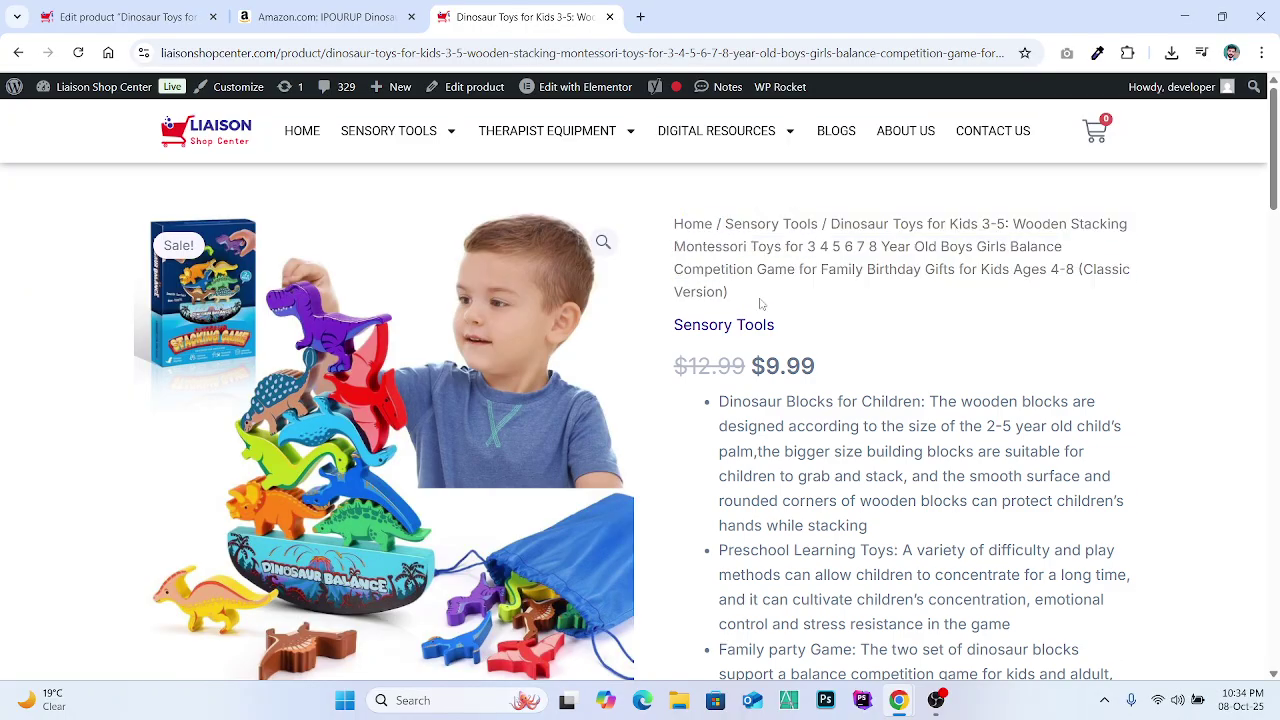
scroll(784, 329, "down", 2)
scroll(784, 329, "up", 1)
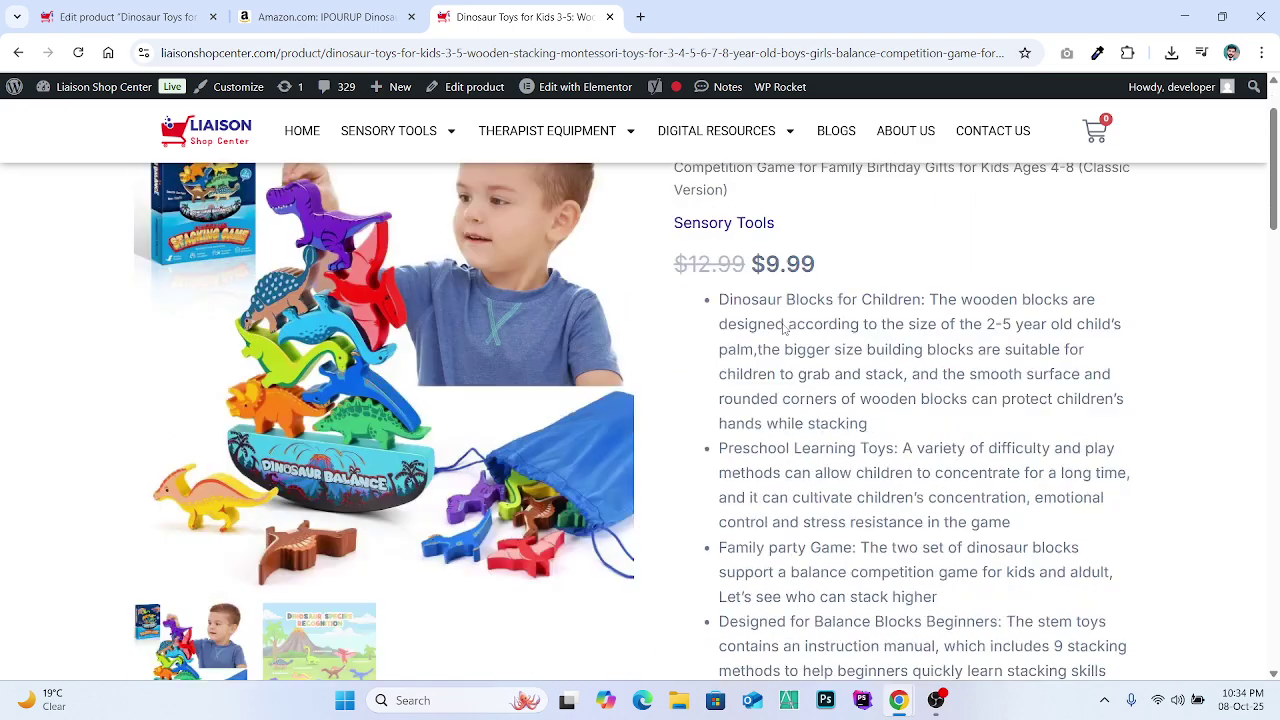
scroll(784, 329, "down", 5)
scroll(785, 329, "up", 4)
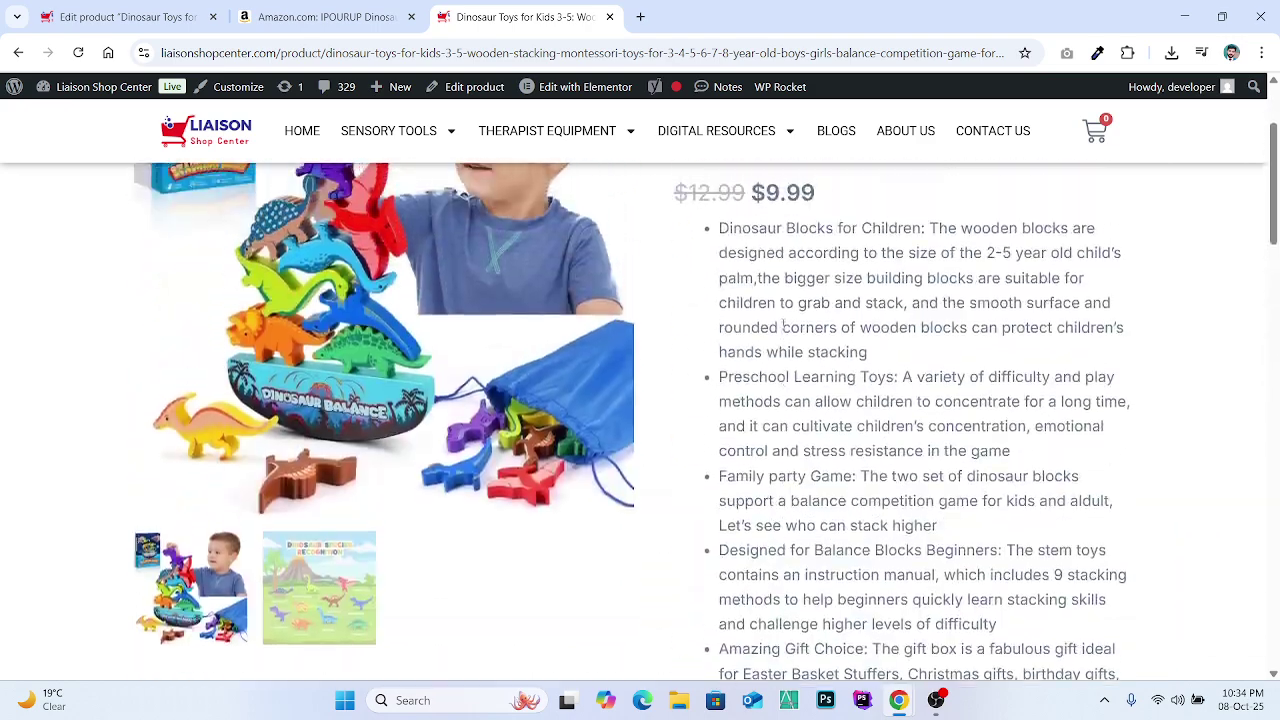
scroll(790, 350, "down", 3)
scroll(810, 348, "up", 3)
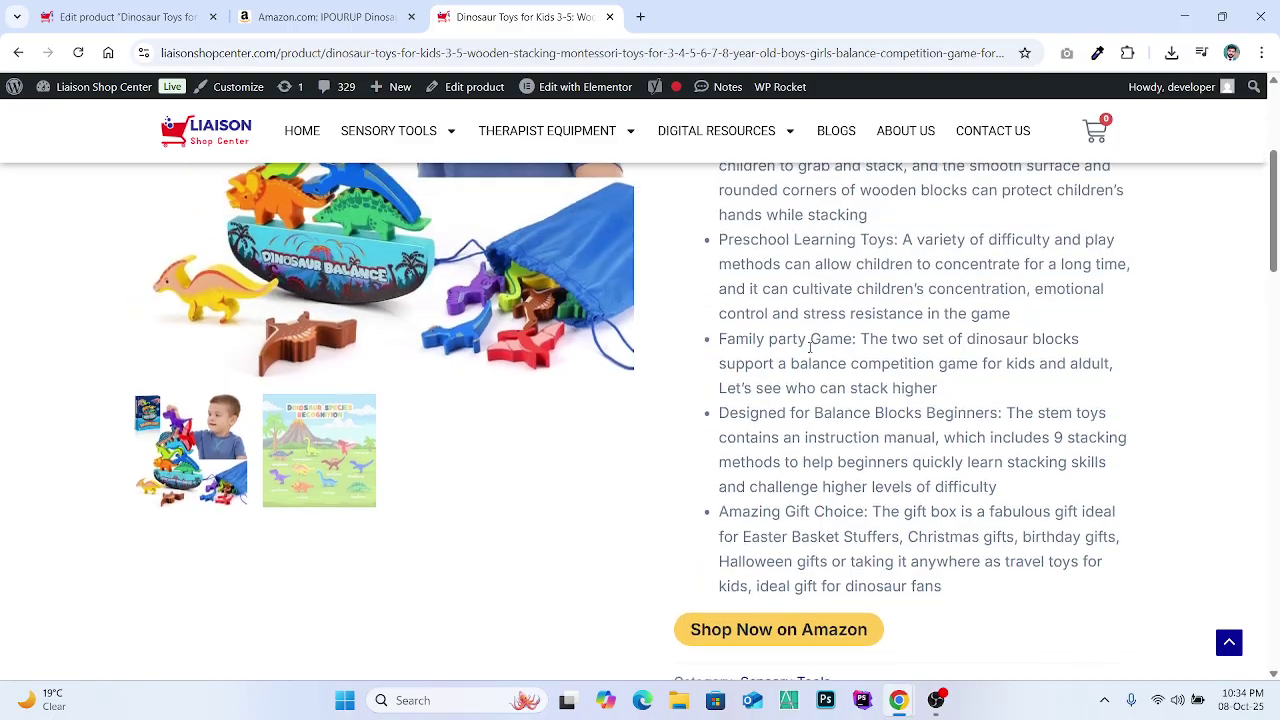
scroll(810, 350, "down", 5)
scroll(810, 352, "up", 6)
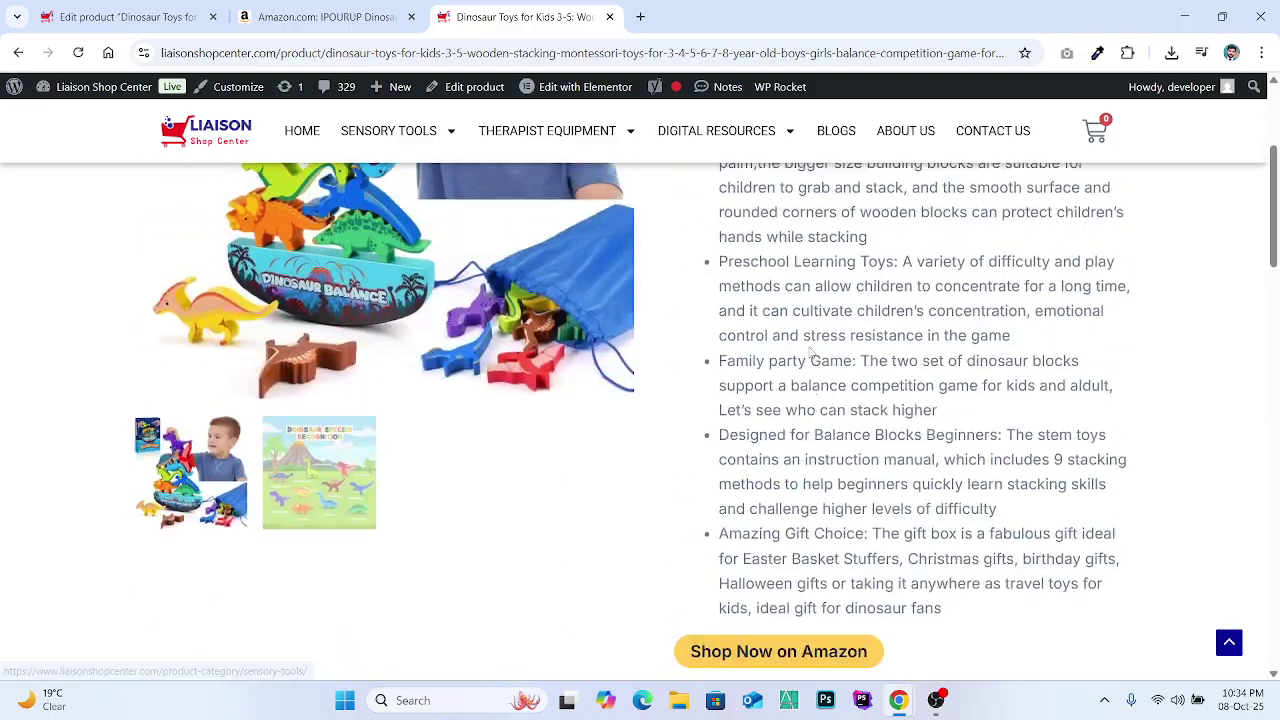
triple_click(665, 345)
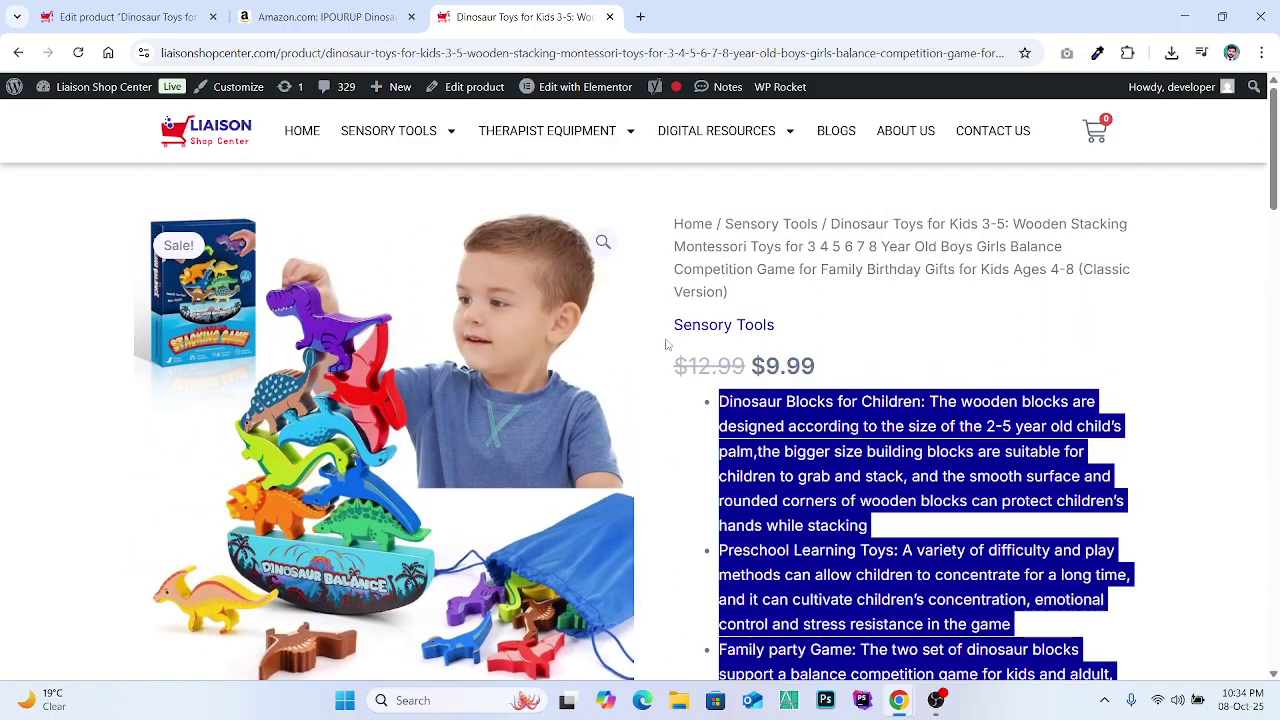
left_click(816, 342)
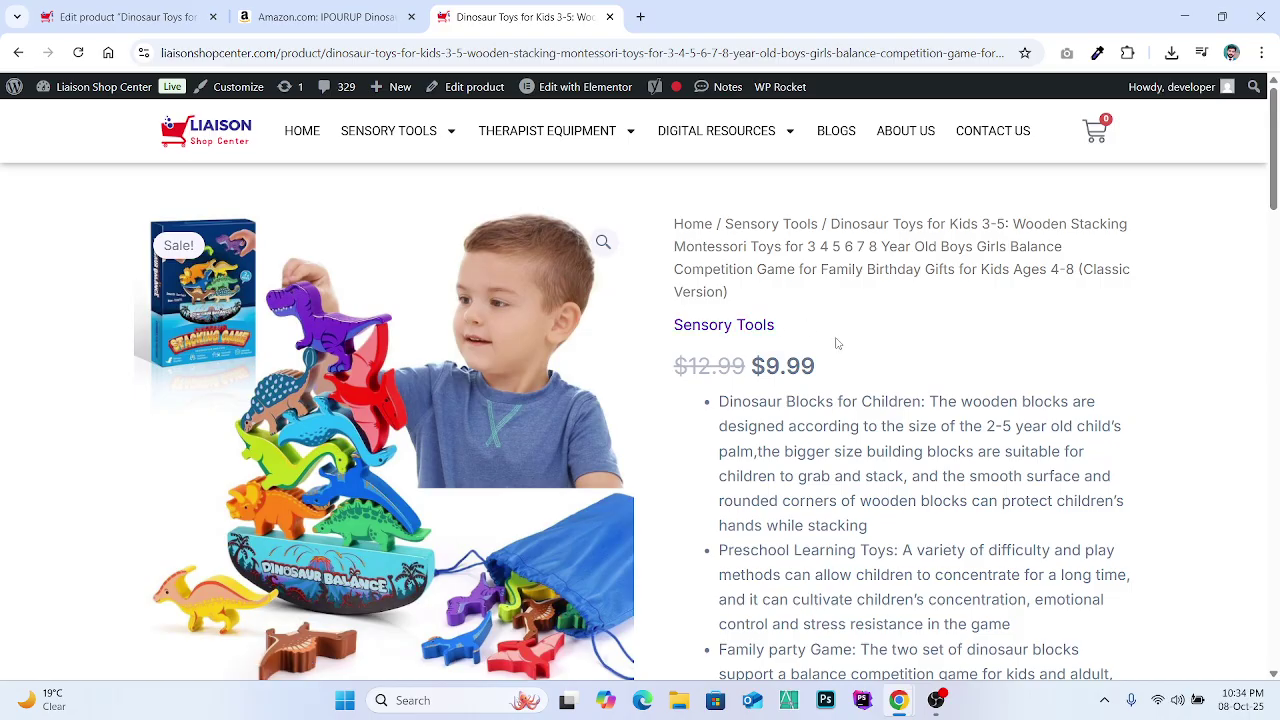
scroll(838, 343, "down", 6)
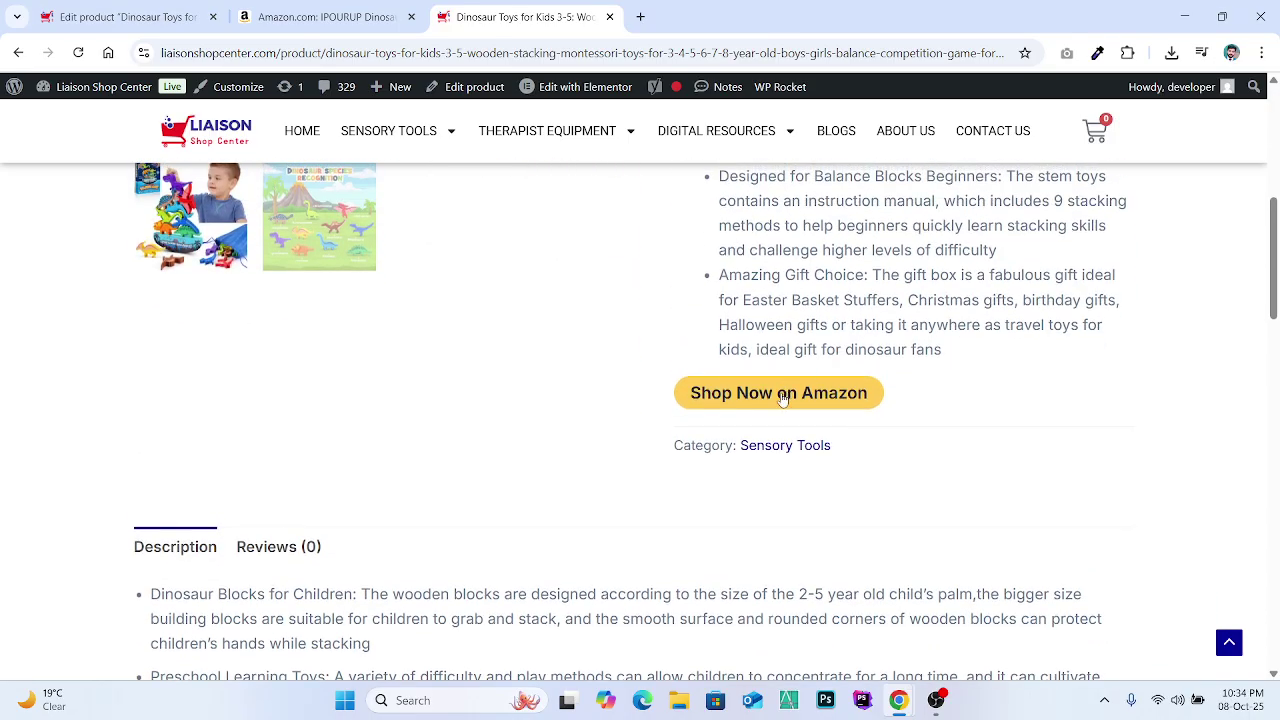
Step: Follow the Shop Now on Amazon link and check the affiliate tag in the address of the opened Amazon page
left_click(783, 395)
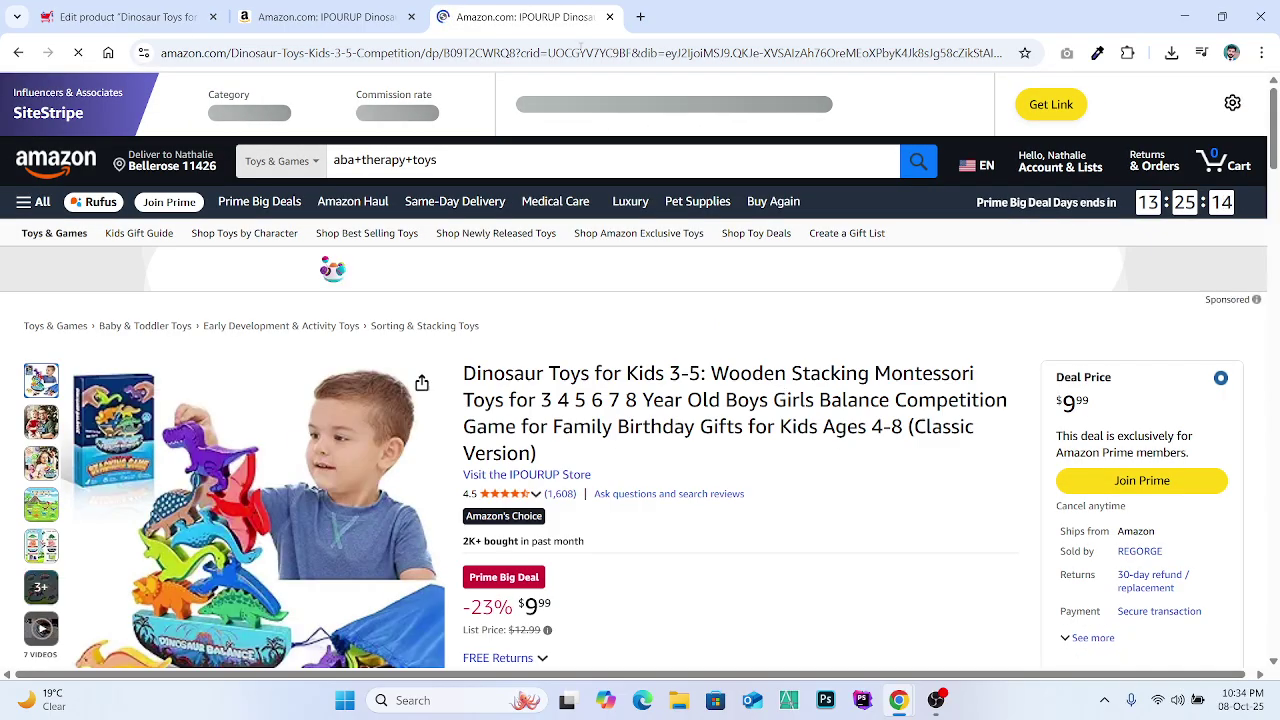
left_click(780, 60)
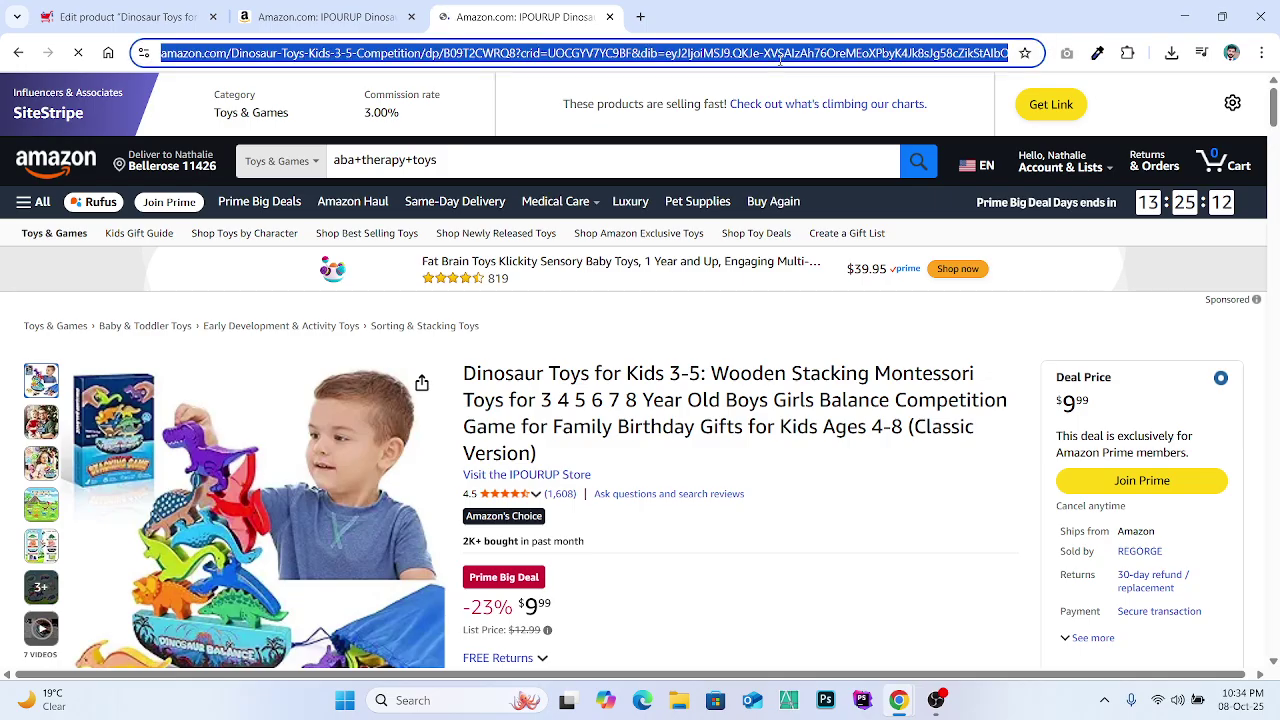
key("End")
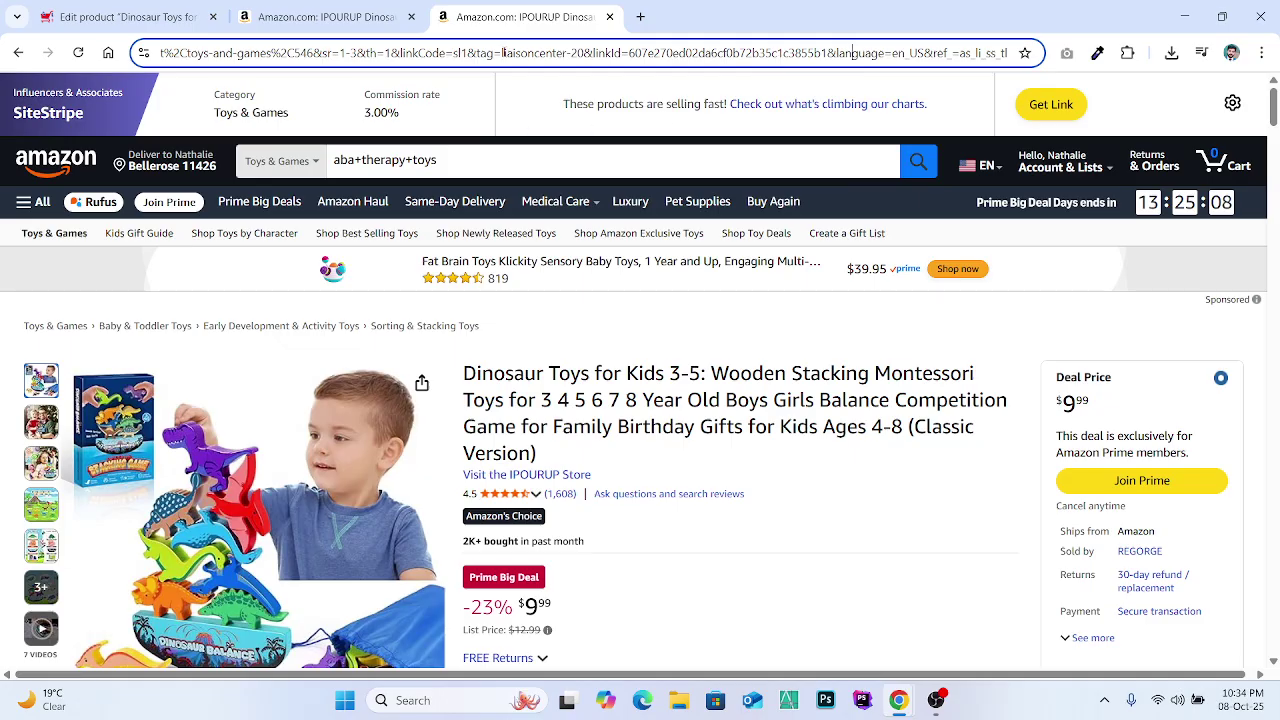
left_click_drag(502, 53, 572, 54)
left_click(597, 54)
left_click(529, 103)
scroll(533, 342, "down", 1)
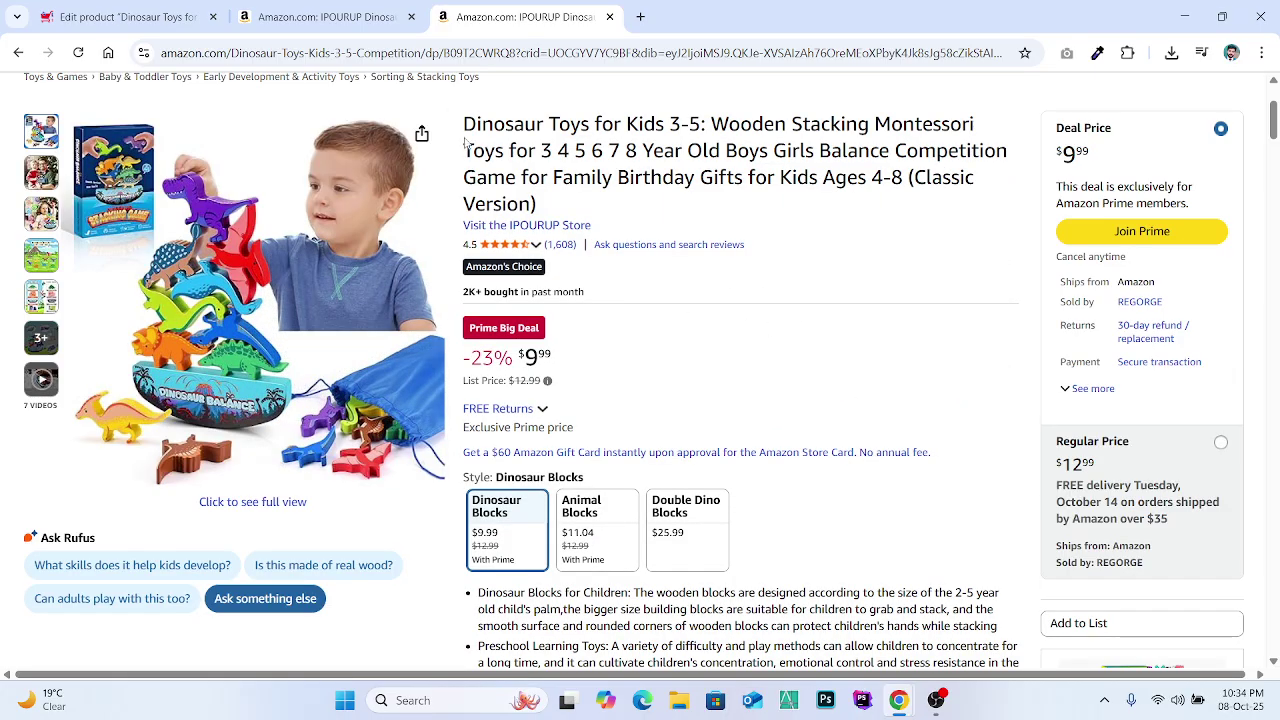
Step: Close the Amazon product page, dismiss the Elementor Data Updater notice on the product's edit page and go to the WordPress dashboard
left_click(610, 17)
left_click(156, 12)
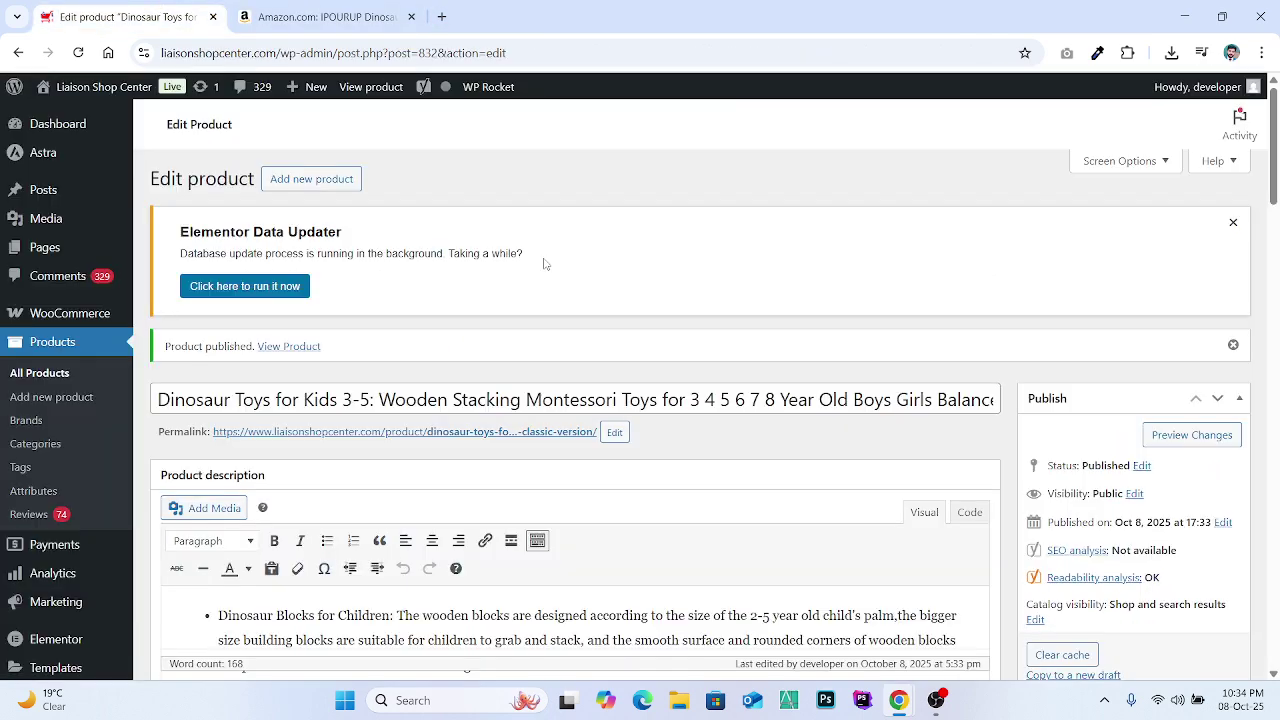
left_click(1233, 222)
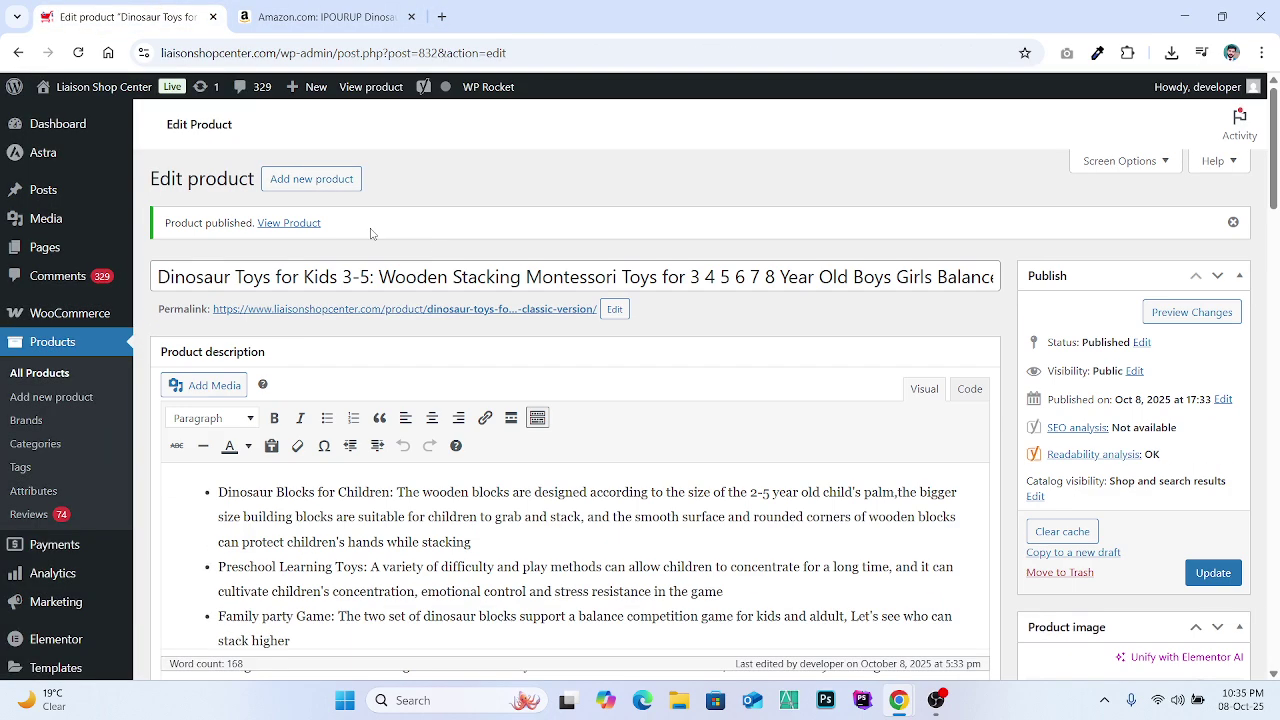
left_click(57, 124)
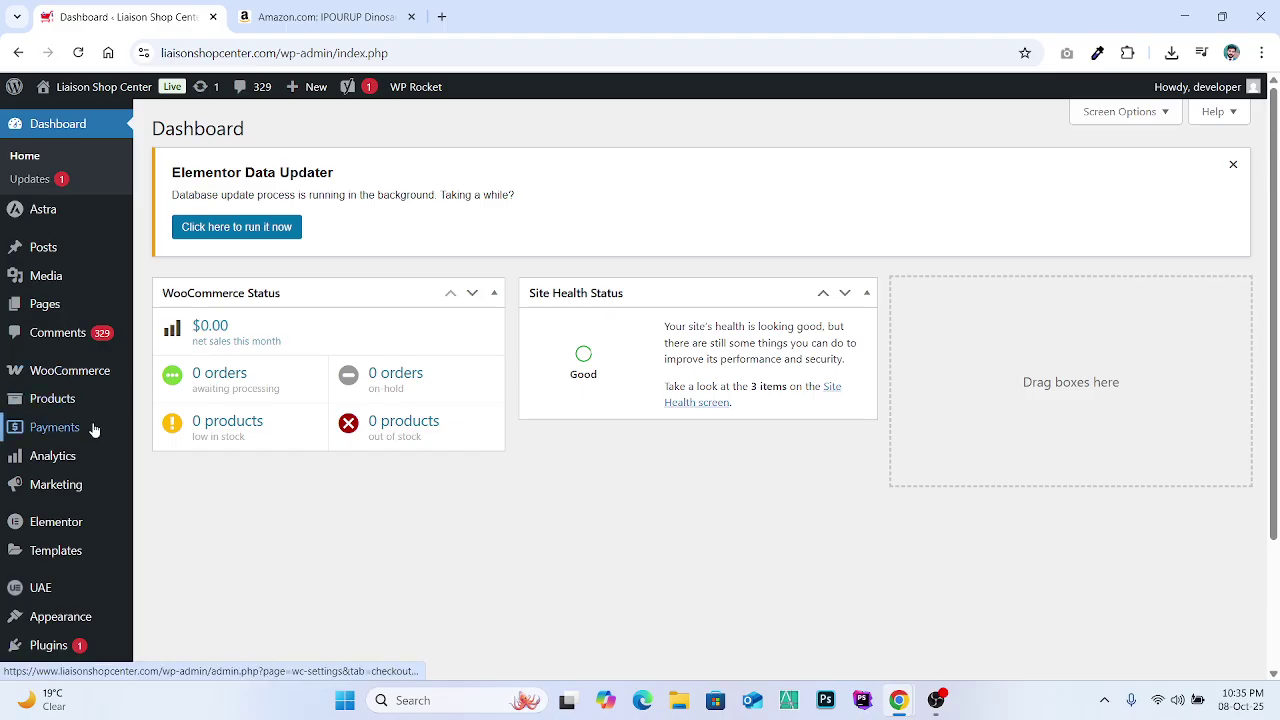
mouse_move(69, 399)
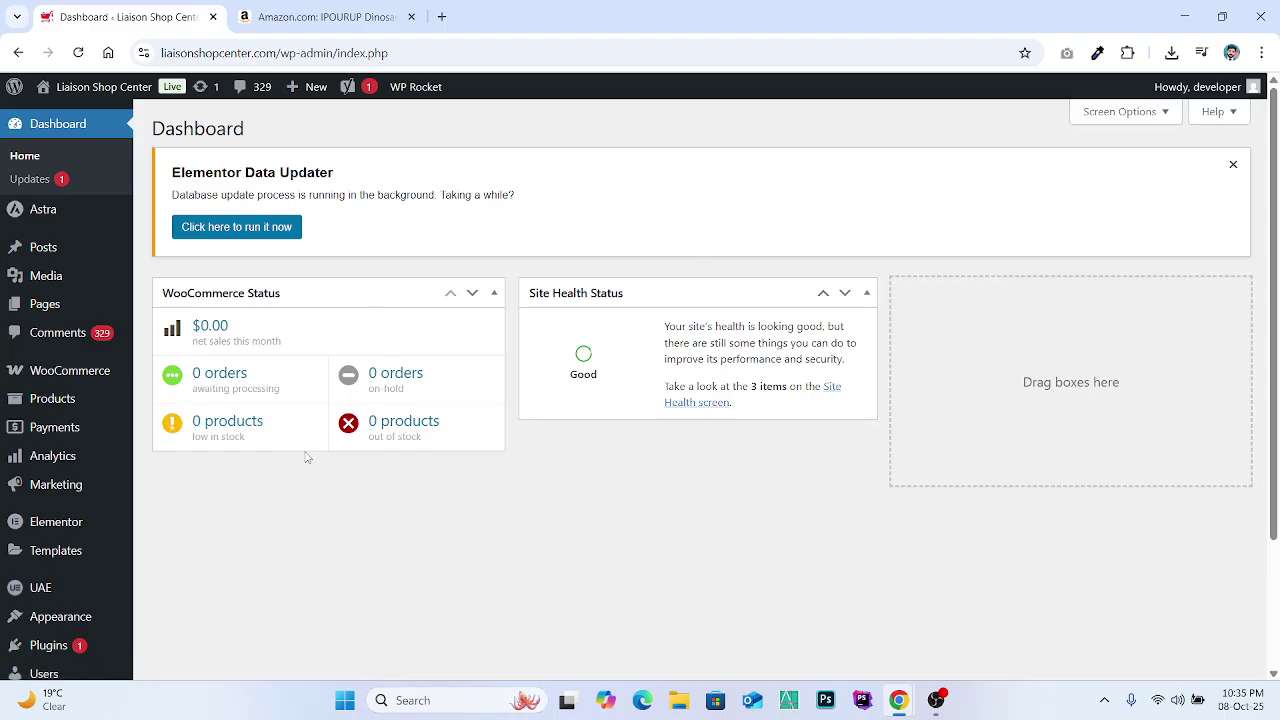
scroll(40, 540, "down", 2)
mouse_move(62, 541)
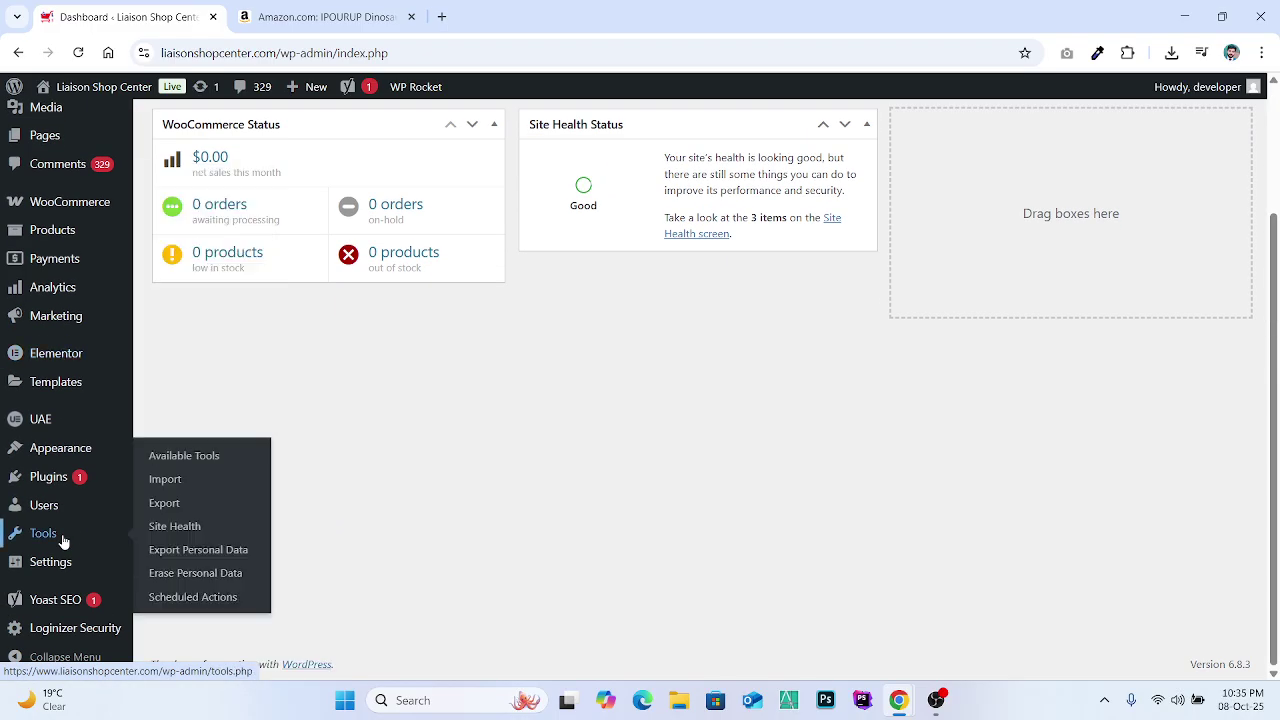
scroll(250, 326, "up", 2)
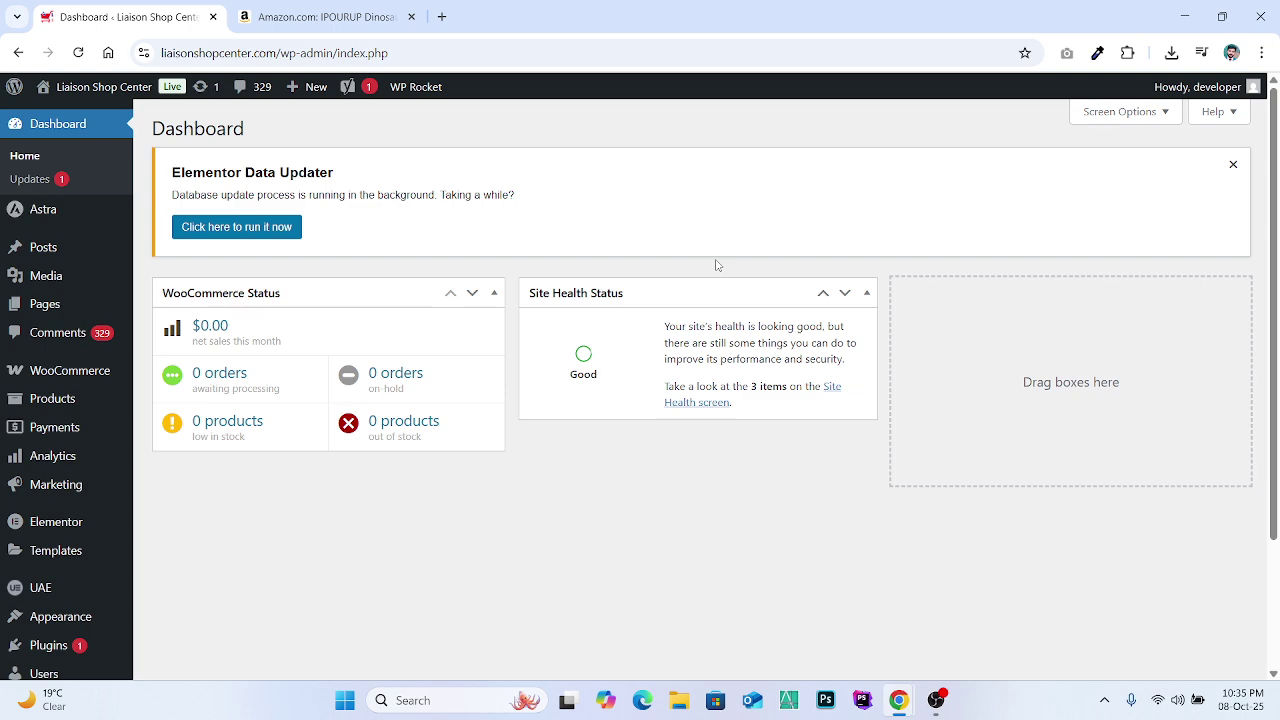
left_click(936, 700)
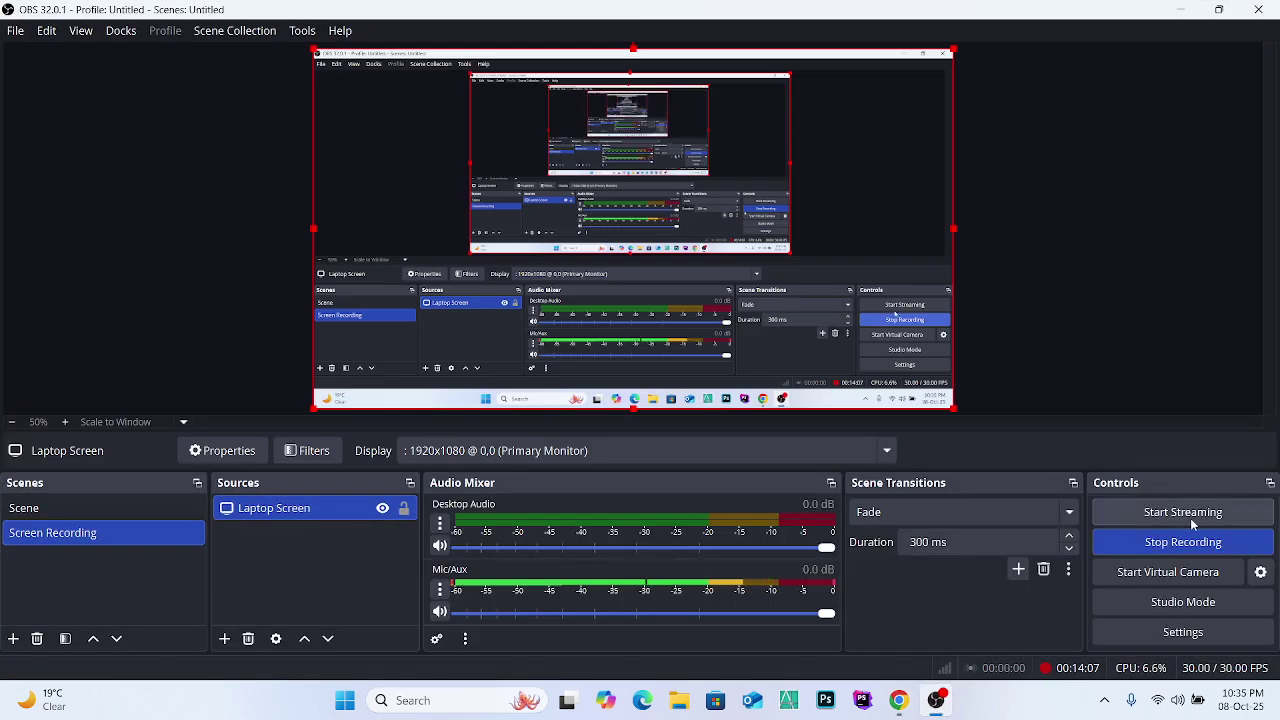